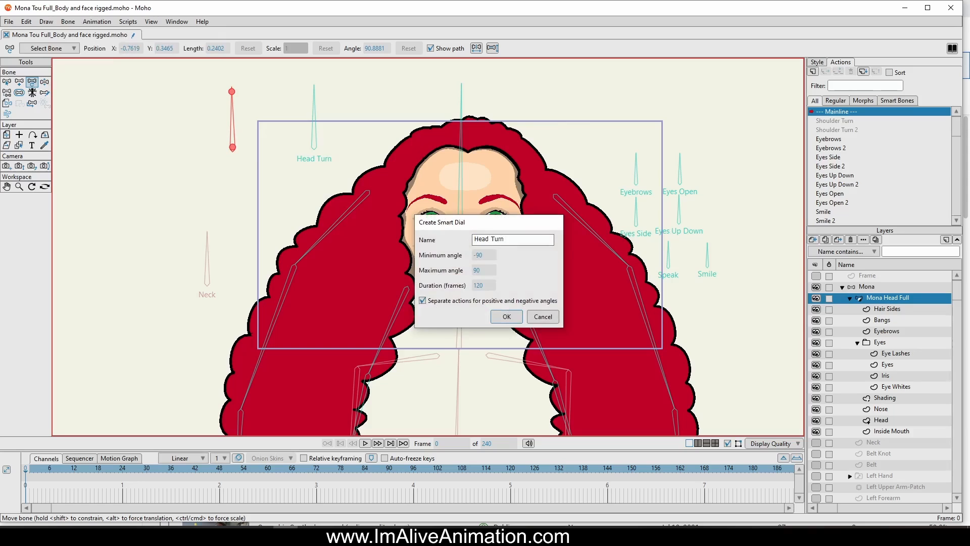
- Create a smart dial named Head Up Down with separate actions for each direction, and go to frame 120 of its first action
drag(509, 243, 492, 242)
text(Up)
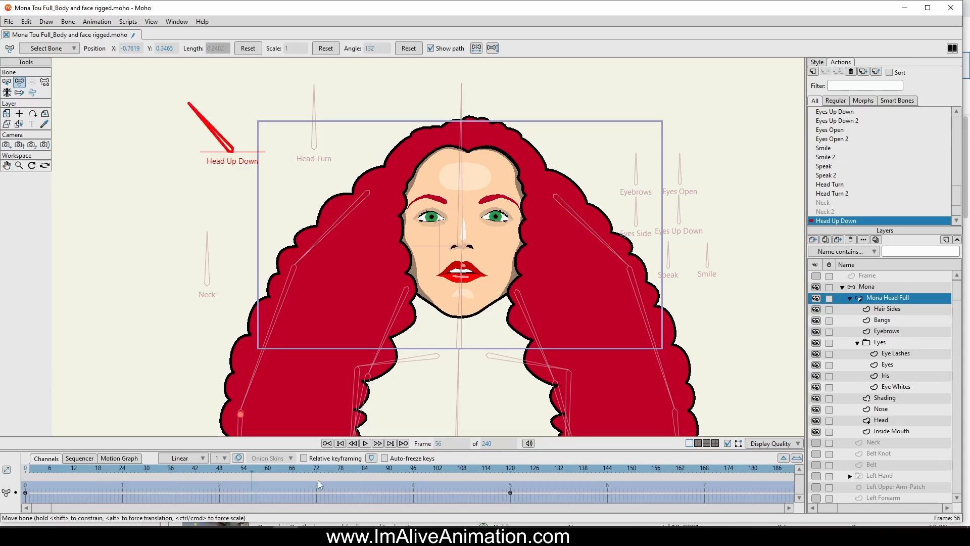
drag(318, 477, 511, 497)
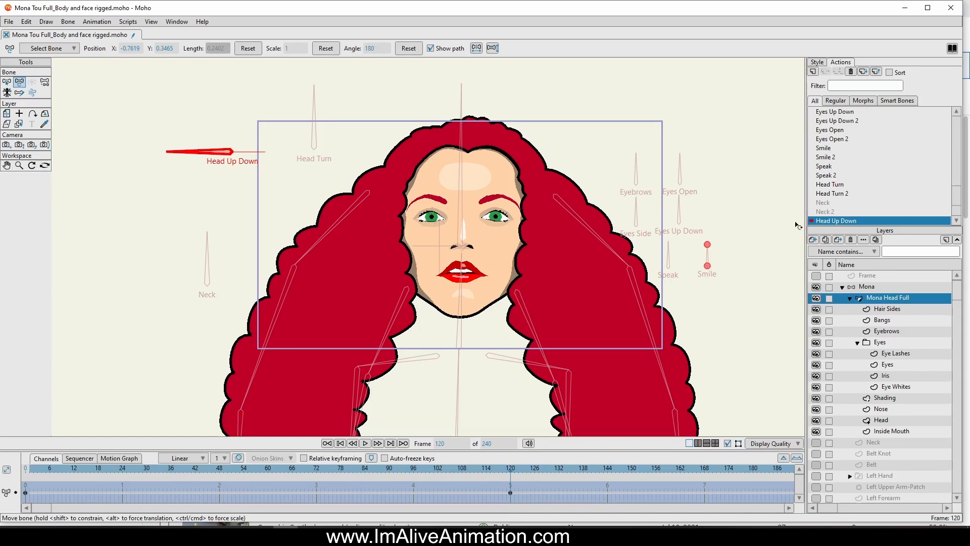
scroll(884, 153, down, 2)
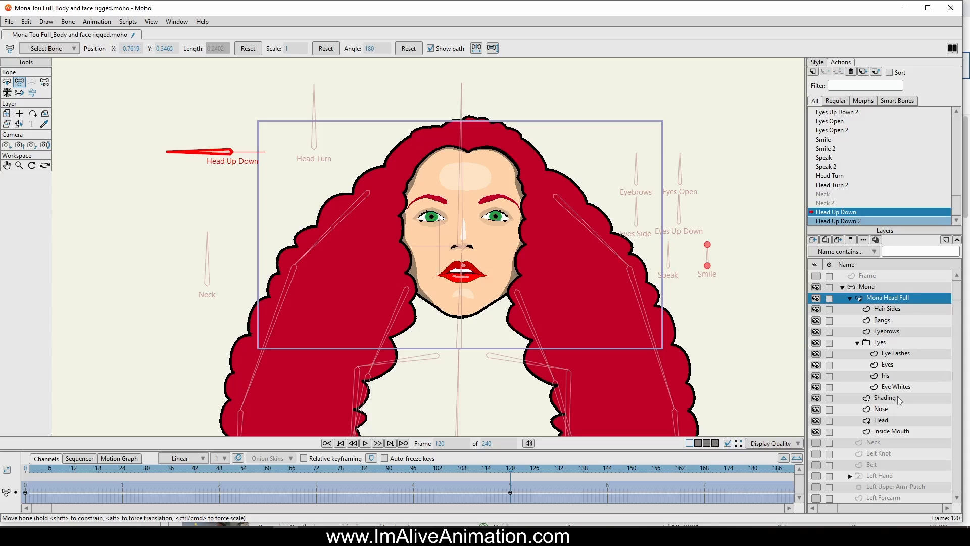
- Select the Head layer and hide the Hair Sides, Bangs, Eyebrows, Eyes, Shading and Nose layers
click(883, 420)
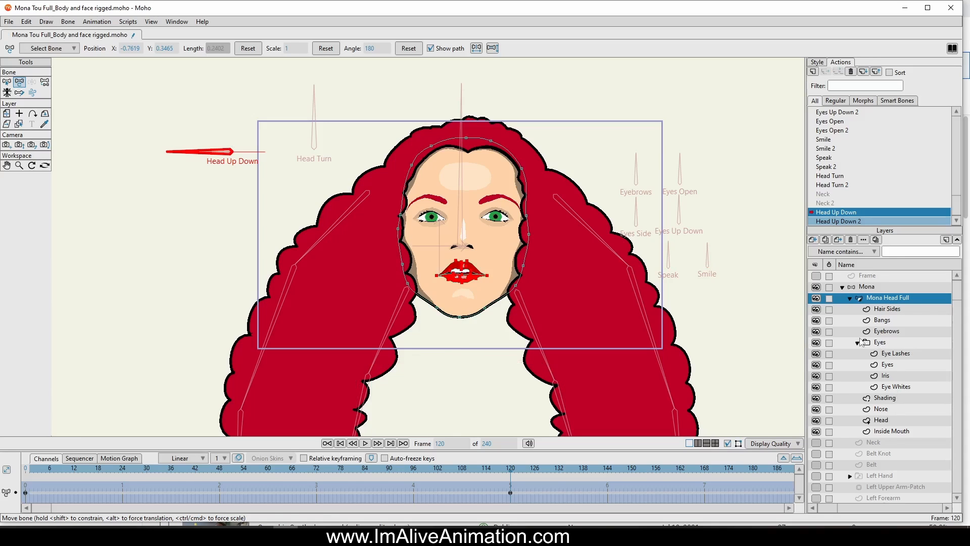
click(816, 310)
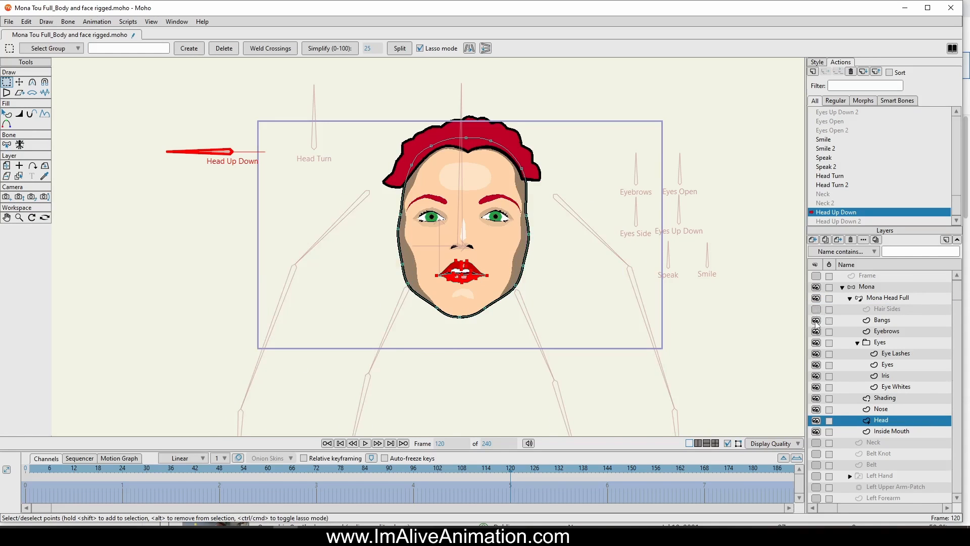
click(816, 320)
click(816, 331)
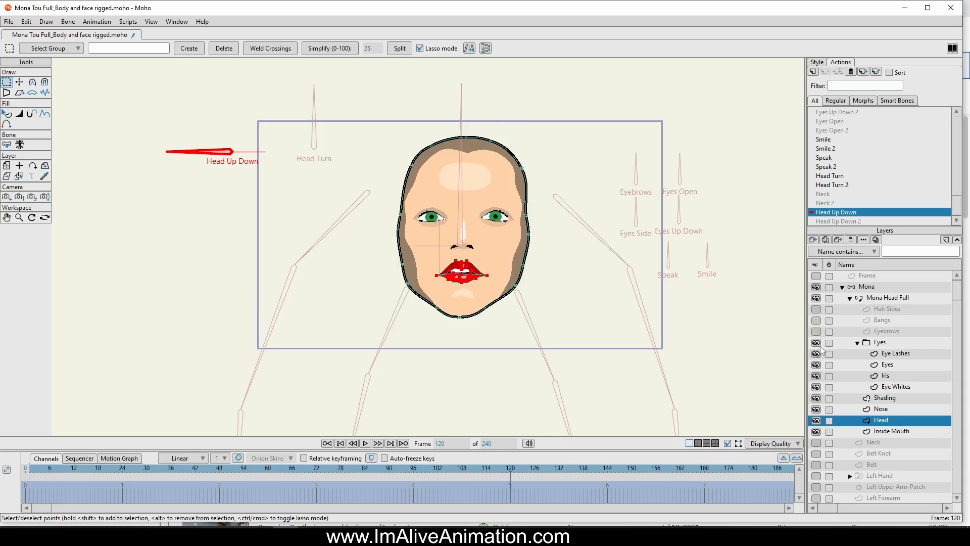
click(816, 342)
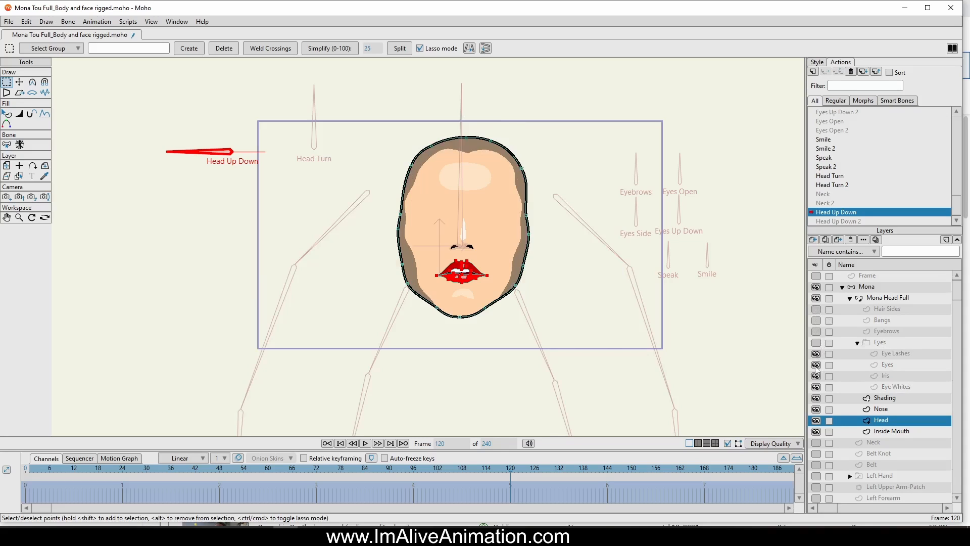
click(816, 399)
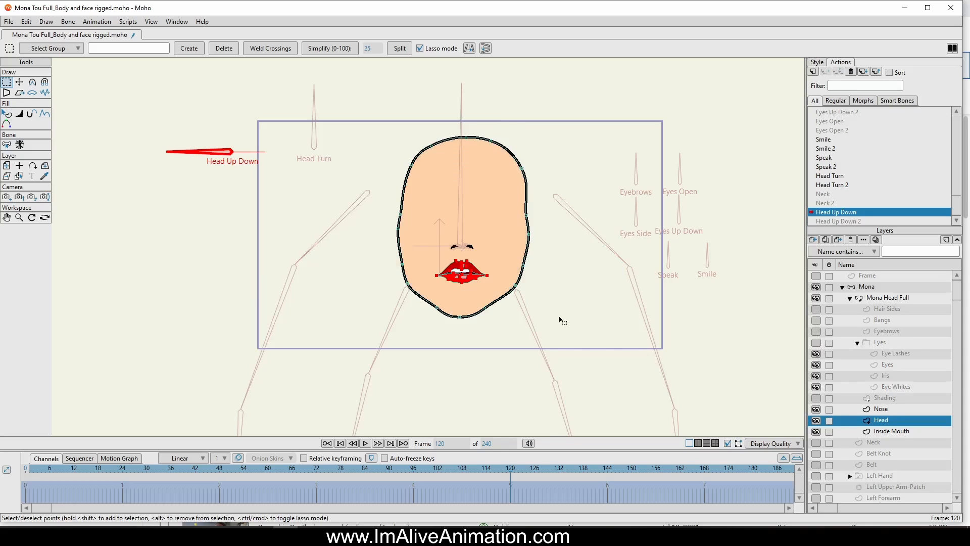
click(817, 409)
- Raise the selected lip points at frame 120 to a Y position of about -0.044, and hide the Inside Mouth layer
scroll(469, 258, up, 3)
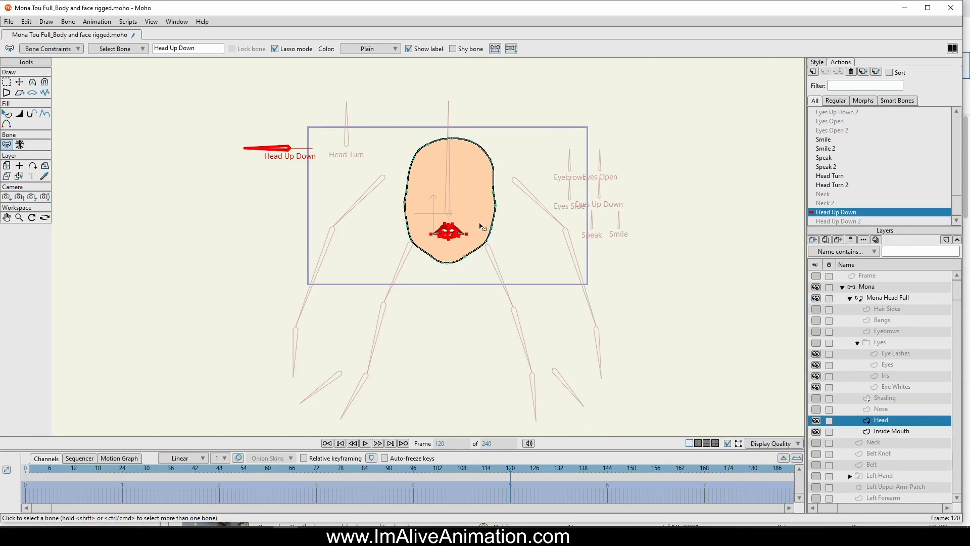
scroll(472, 213, up, 3)
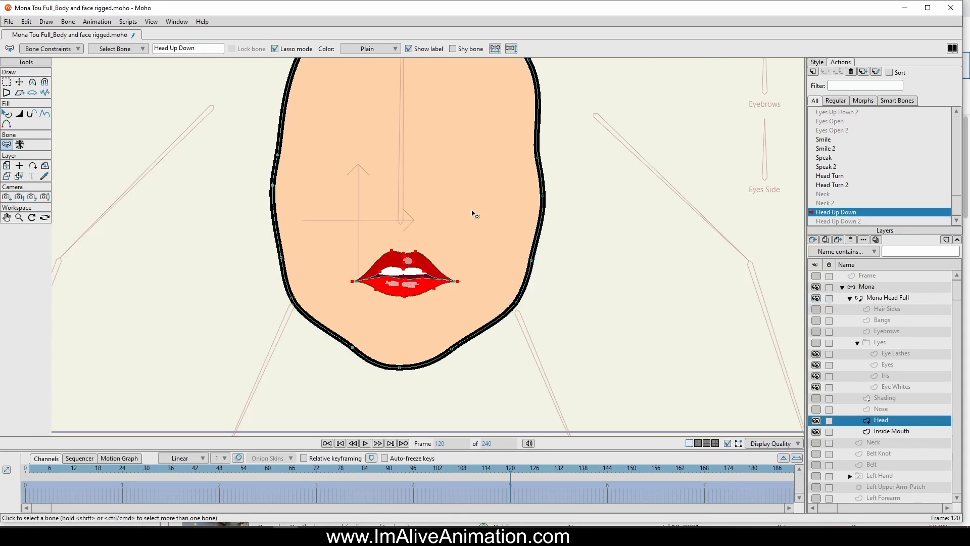
click(19, 82)
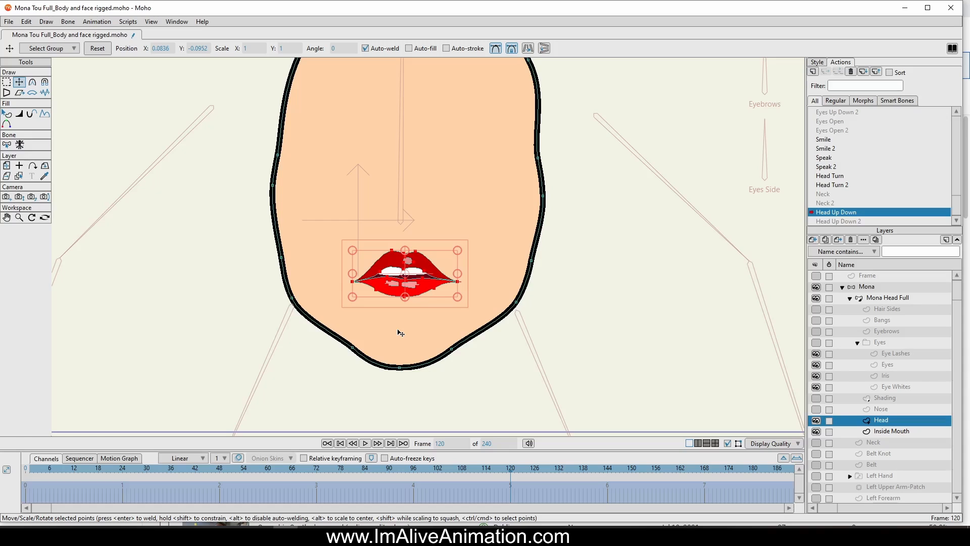
drag(405, 333, 401, 304)
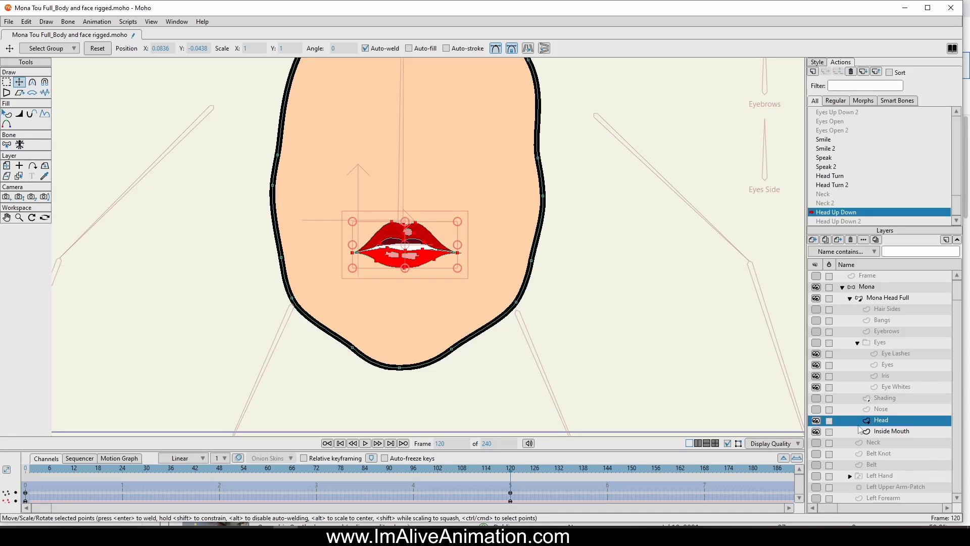
click(816, 432)
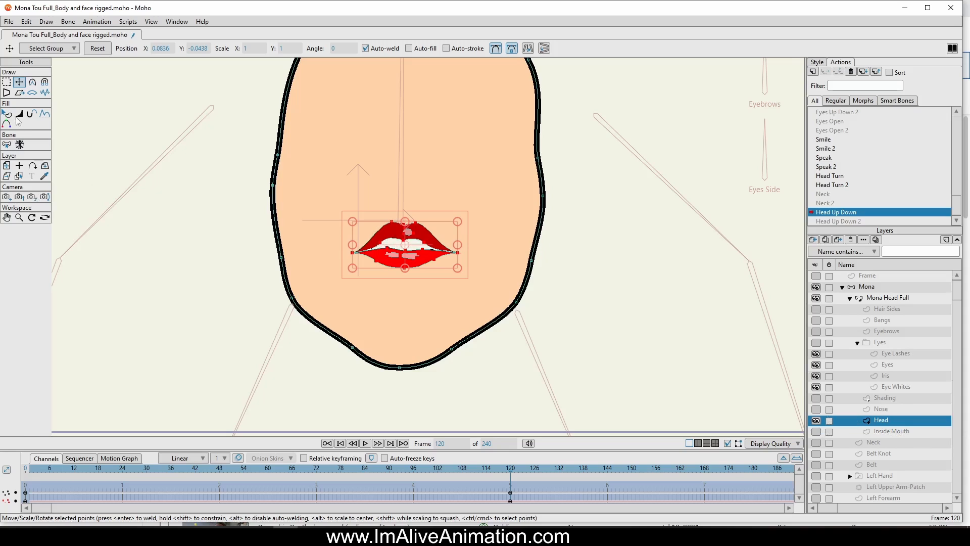
- Select the jaw and chin outline points, squash them vertically upward to shorten the chin, and preview the movement up to frame 120
click(7, 82)
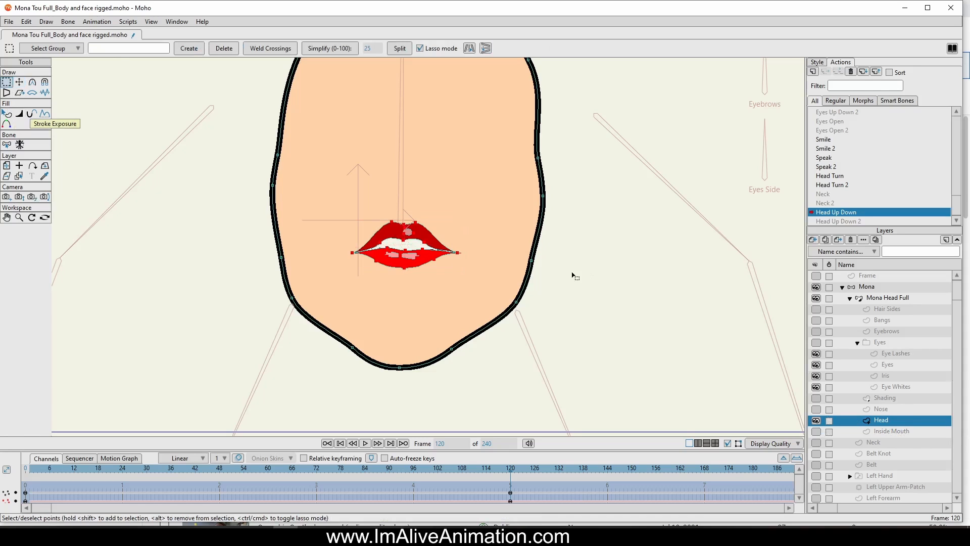
mouse_move(573, 268)
mouse_down()
mouse_move(534, 242)
mouse_move(484, 283)
mouse_move(387, 291)
mouse_move(263, 239)
mouse_move(271, 333)
mouse_move(475, 388)
mouse_move(584, 274)
mouse_move(568, 257)
mouse_move(558, 282)
mouse_up()
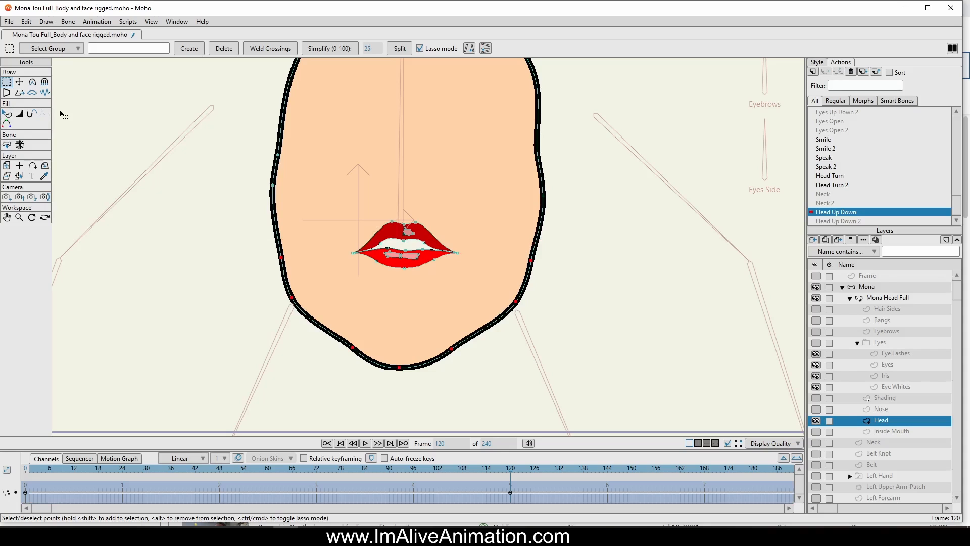
click(19, 82)
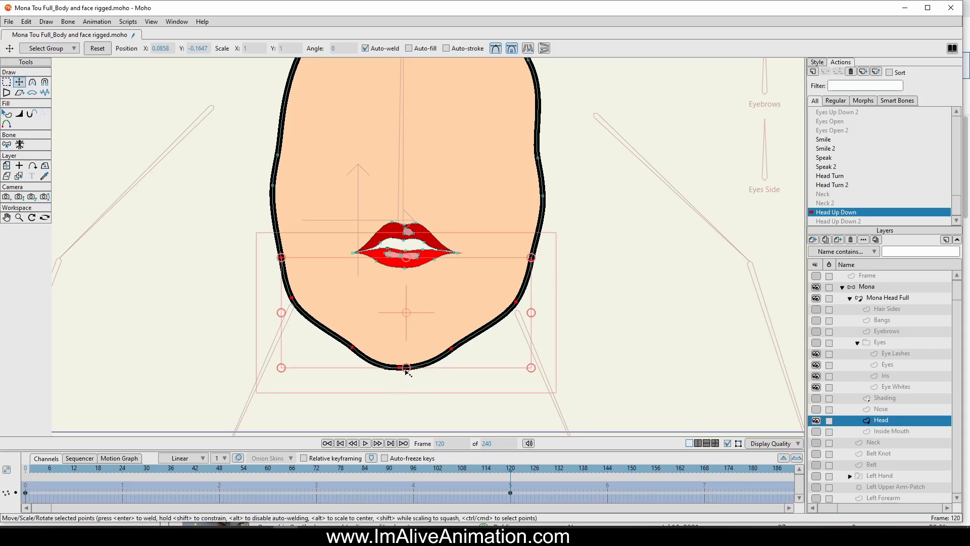
drag(408, 371, 399, 336)
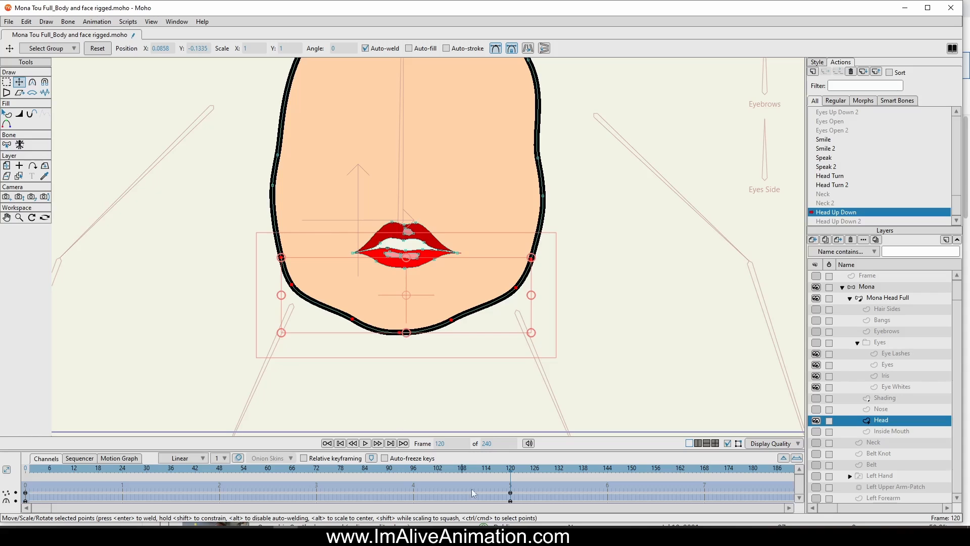
drag(29, 468, 511, 477)
- Select all lip points again, nudge them up to a Y position of about -0.032, and preview the motion
click(6, 82)
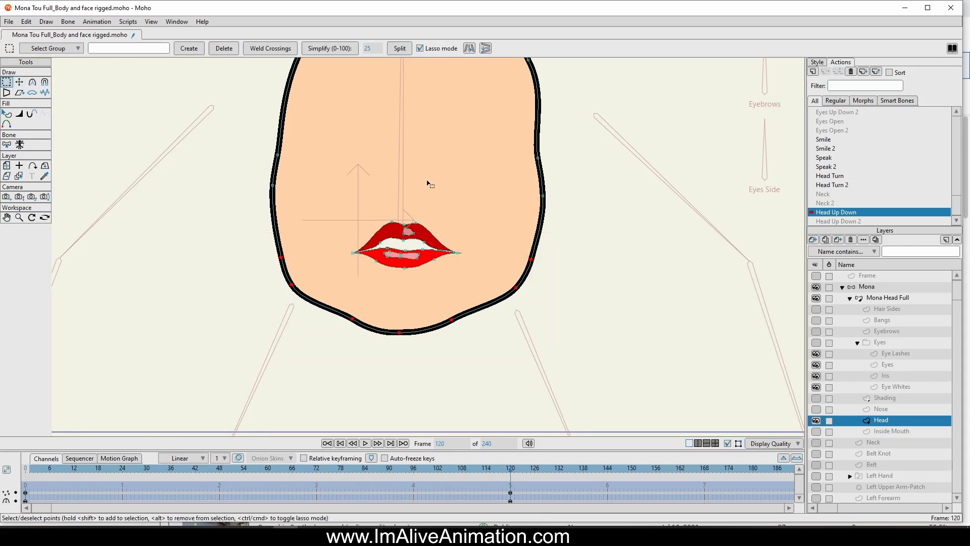
mouse_move(427, 180)
mouse_down()
mouse_move(321, 253)
mouse_move(479, 255)
mouse_move(425, 180)
mouse_up()
click(19, 82)
drag(413, 271, 414, 264)
drag(506, 474, 512, 498)
- Select the mid-face points on both sides of the head outline, raise them to a Y position of about 0.11, and preview the motion
scroll(496, 348, down, 2)
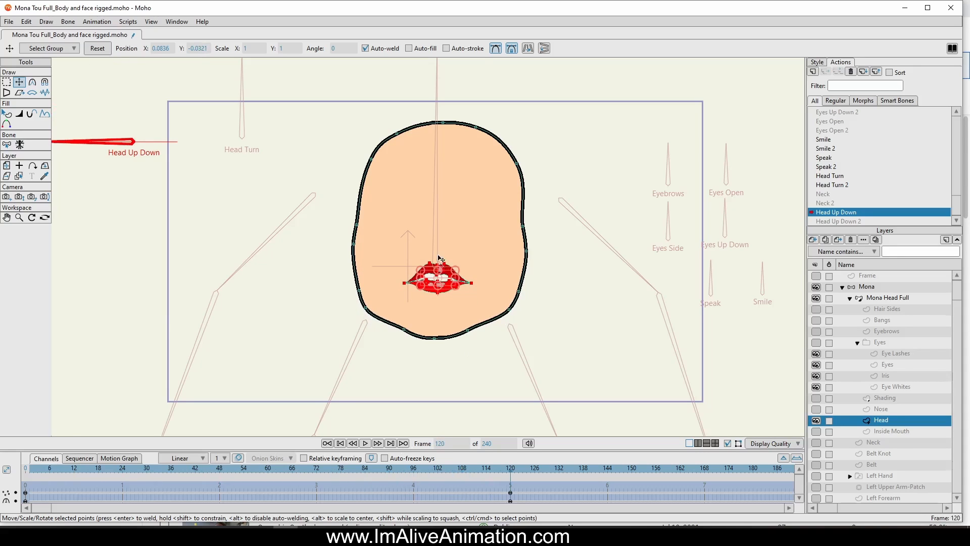
scroll(439, 258, up, 2)
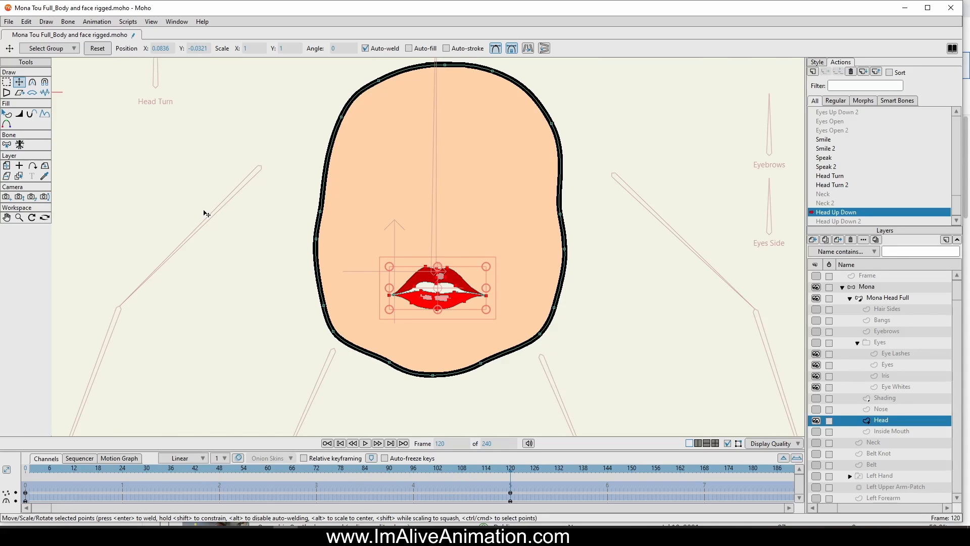
click(6, 82)
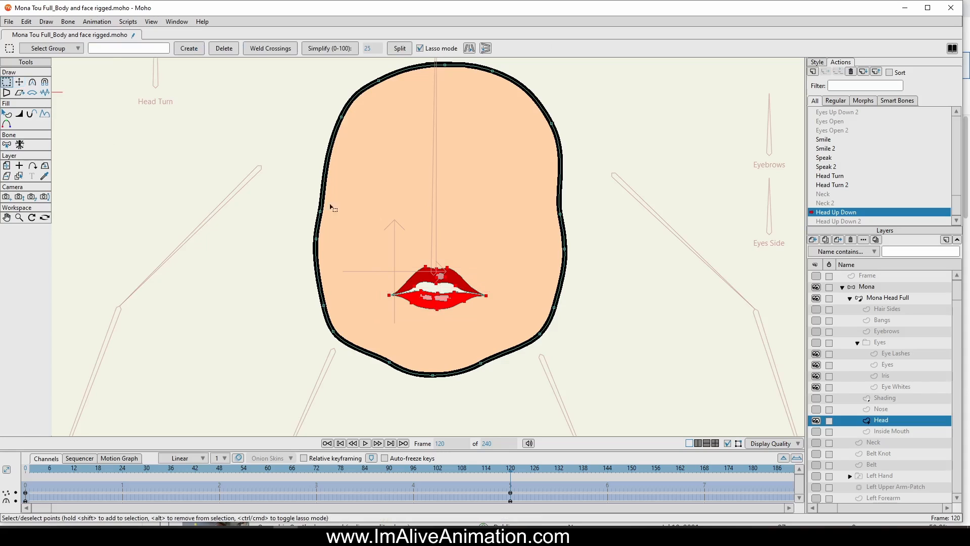
mouse_move(359, 198)
mouse_down()
mouse_move(299, 199)
mouse_move(341, 255)
mouse_move(487, 240)
mouse_move(587, 199)
mouse_move(234, 191)
mouse_up()
click(19, 82)
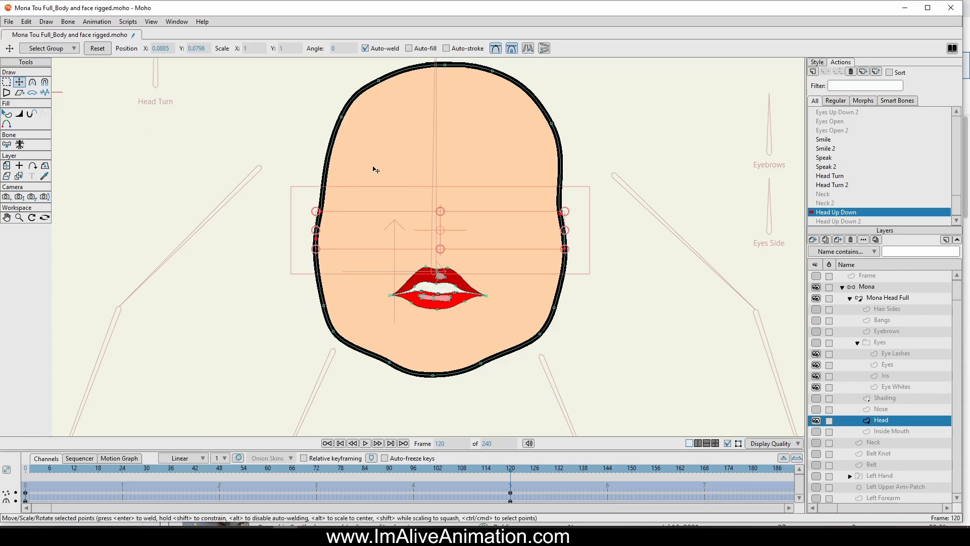
drag(445, 172, 447, 160)
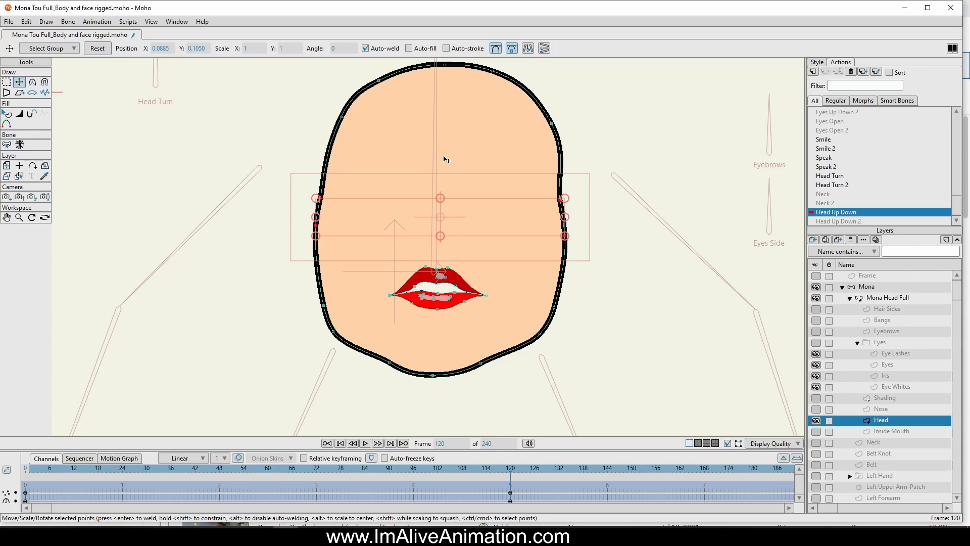
drag(446, 159, 443, 157)
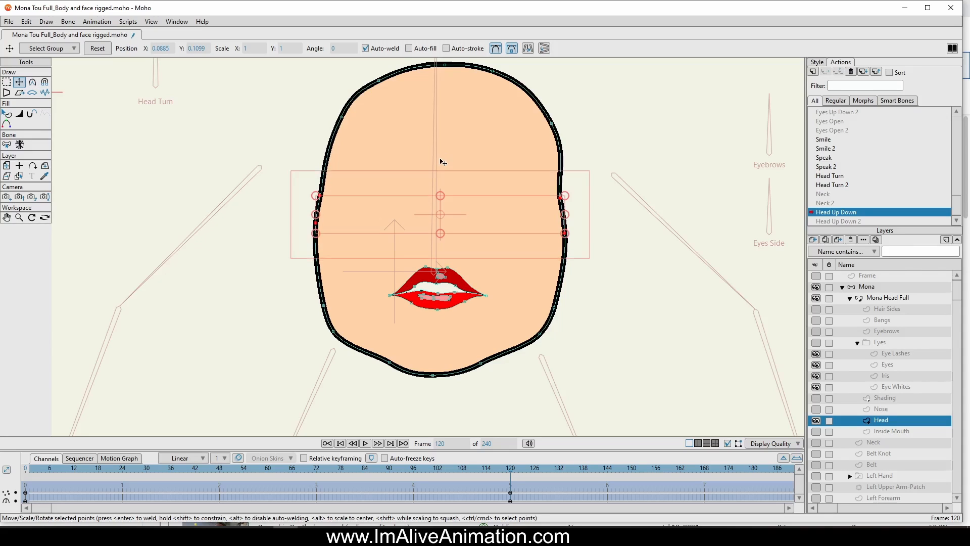
drag(449, 218, 453, 222)
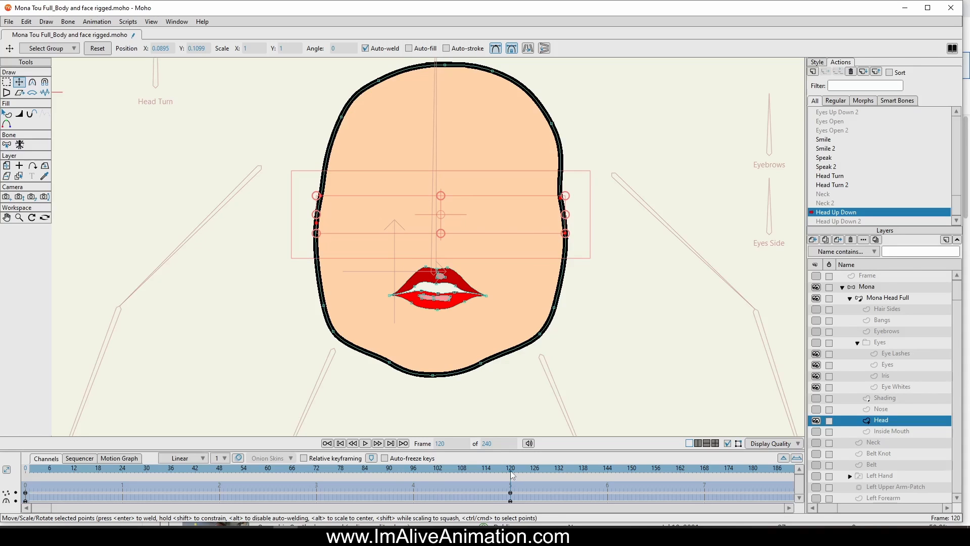
drag(511, 475, 510, 508)
- Select the lower cheek points on both sides of the head outline, raise them to a Y position of about -0.055, and preview
click(6, 82)
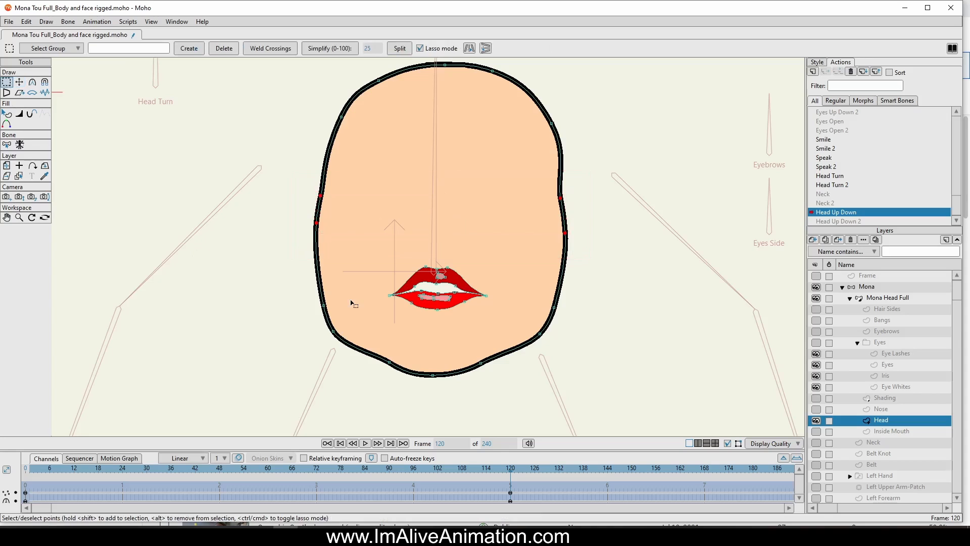
mouse_move(346, 296)
mouse_down()
mouse_move(314, 297)
mouse_move(321, 310)
mouse_move(505, 327)
mouse_move(577, 307)
mouse_move(424, 320)
mouse_move(325, 295)
mouse_up()
key(t)
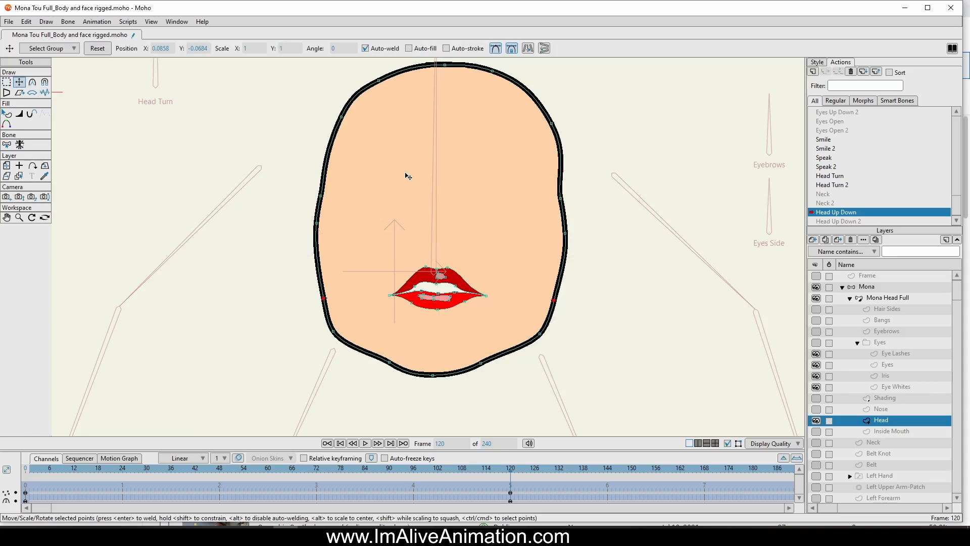
drag(510, 472, 510, 504)
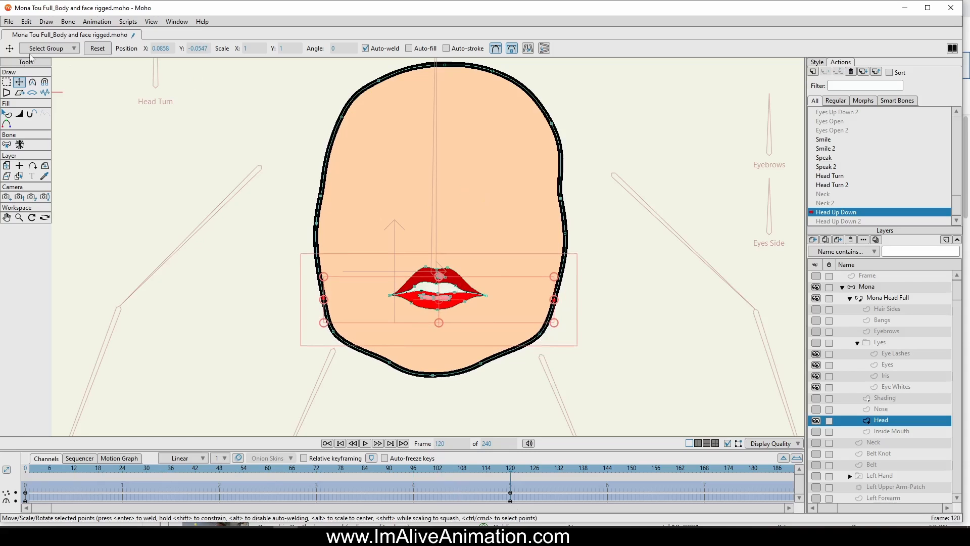
- Select the points along the top of the head, lower them to a Y position of about 0.33, and preview the motion
click(6, 81)
mouse_move(400, 138)
mouse_down()
mouse_move(464, 181)
mouse_move(499, 191)
mouse_move(486, 100)
mouse_move(268, 86)
mouse_move(246, 161)
mouse_move(505, 183)
mouse_up()
click(20, 82)
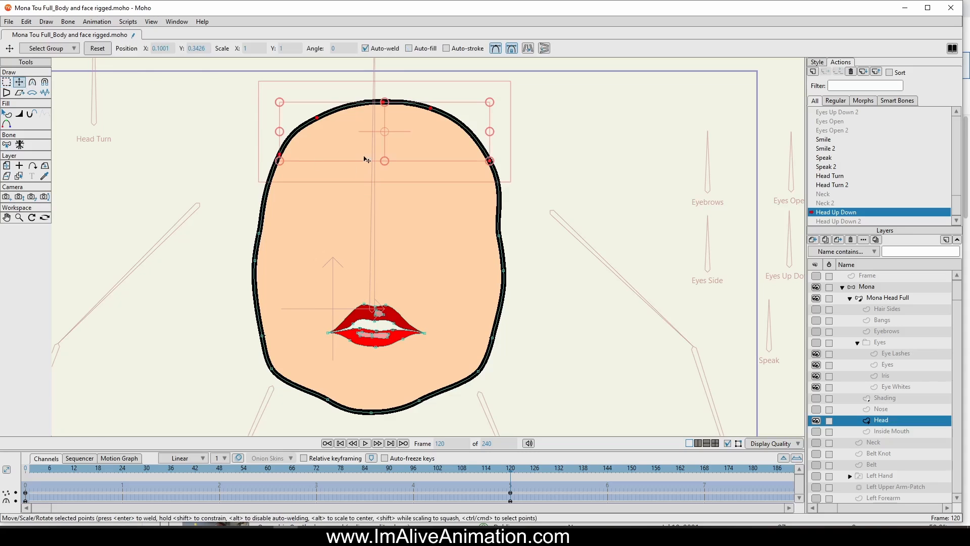
drag(365, 142, 372, 166)
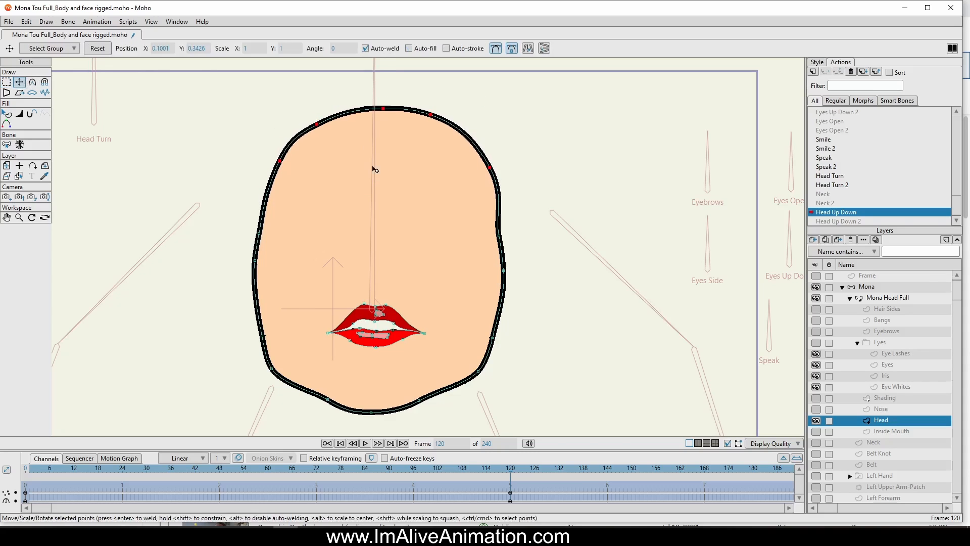
mouse_move(510, 471)
mouse_down()
mouse_move(25, 487)
mouse_move(506, 498)
mouse_move(367, 505)
mouse_move(144, 482)
mouse_move(413, 488)
mouse_move(93, 473)
mouse_move(405, 465)
mouse_move(508, 483)
mouse_up()
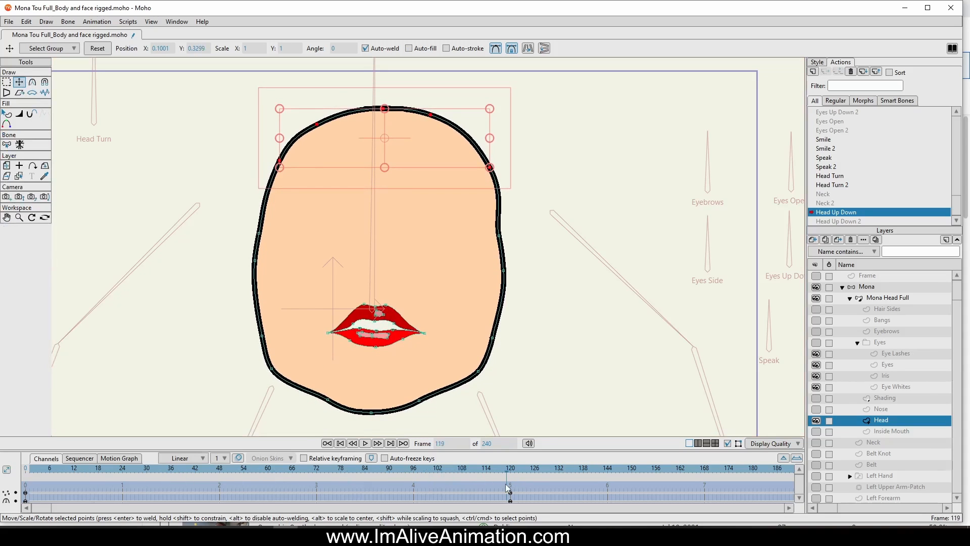
- Select the lip points and bend them into a vertical arc so the mouth corners curve downward at frame 120
drag(462, 361, 476, 288)
scroll(477, 292, up, 2)
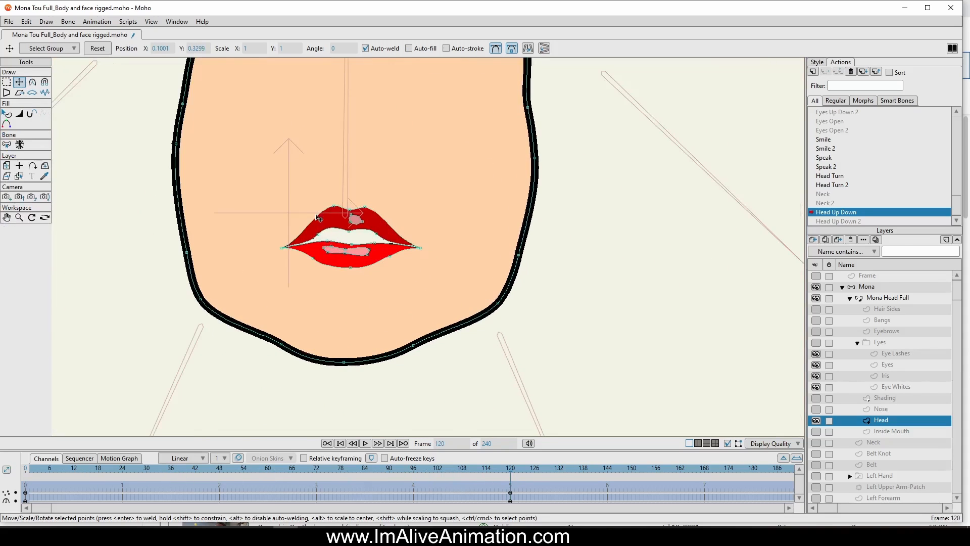
click(6, 82)
mouse_move(322, 185)
mouse_down()
mouse_move(333, 304)
mouse_move(413, 194)
mouse_move(211, 185)
mouse_up()
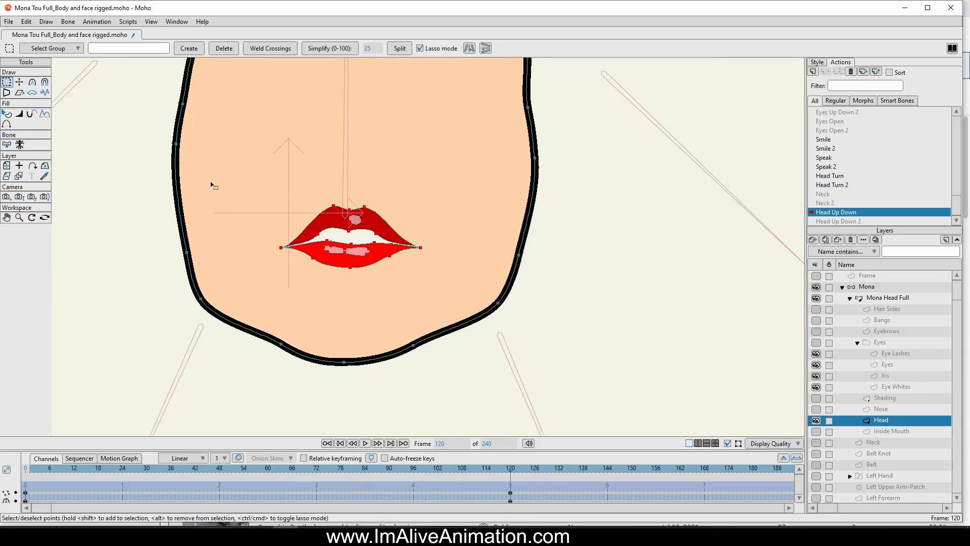
click(32, 94)
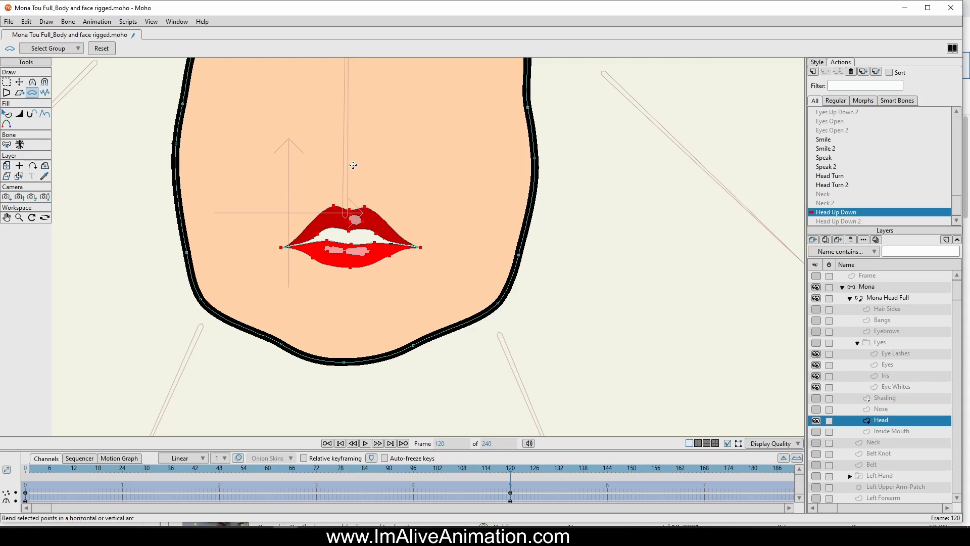
drag(350, 186, 343, 306)
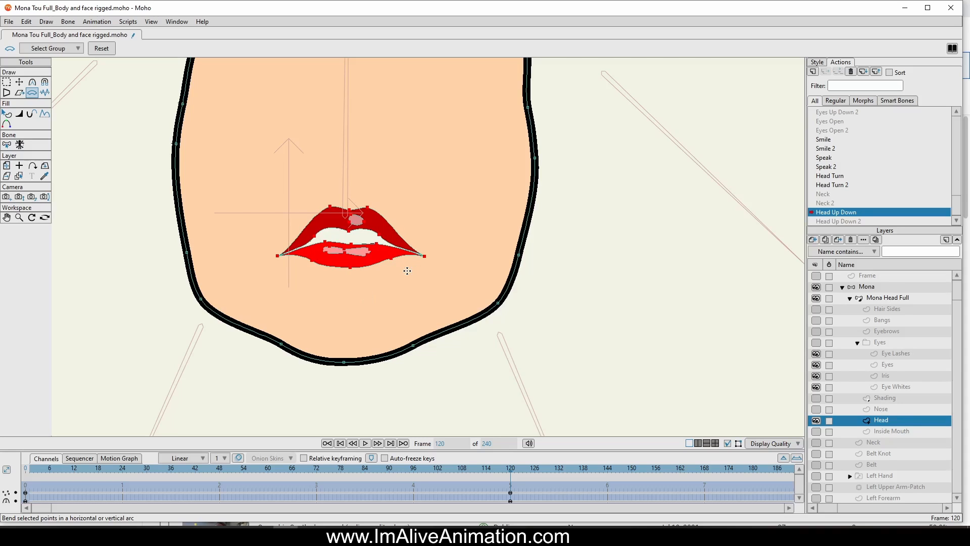
- Narrow the selected lip points slightly from both sides at frame 120 and preview the motion
click(19, 82)
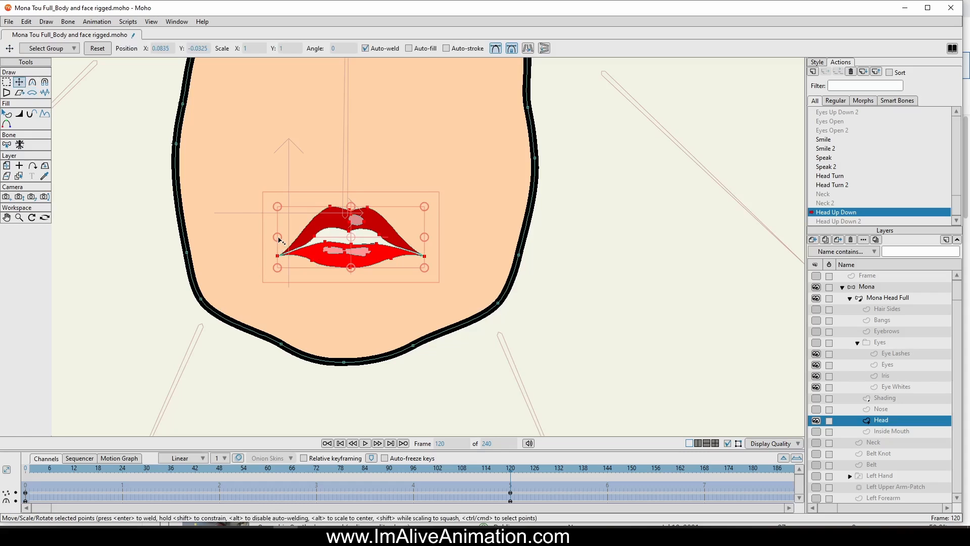
drag(278, 238, 284, 240)
mouse_move(511, 474)
mouse_down()
mouse_move(25, 482)
mouse_move(511, 463)
mouse_move(141, 476)
mouse_move(474, 465)
mouse_move(91, 450)
mouse_move(180, 435)
mouse_move(445, 447)
mouse_move(412, 457)
mouse_move(38, 462)
mouse_move(511, 465)
mouse_up()
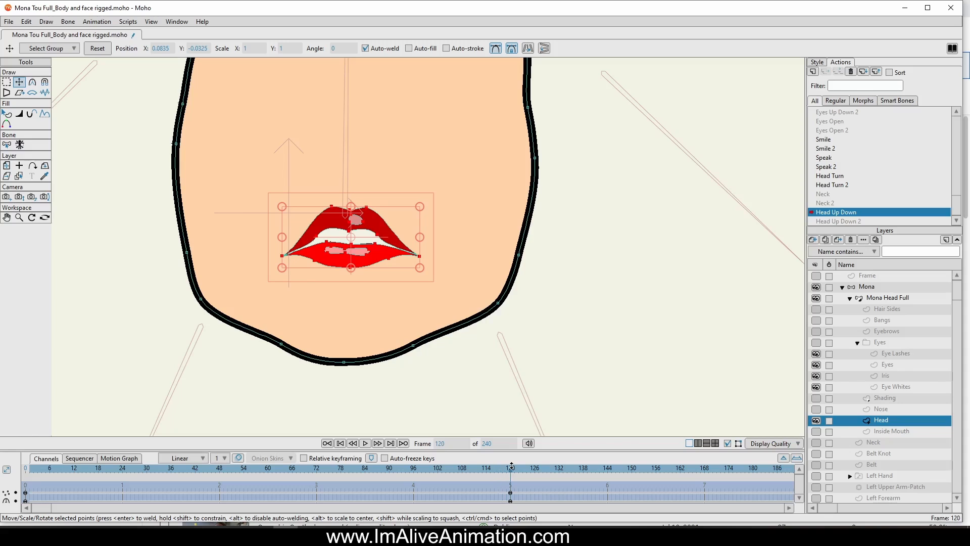
scroll(495, 264, down, 2)
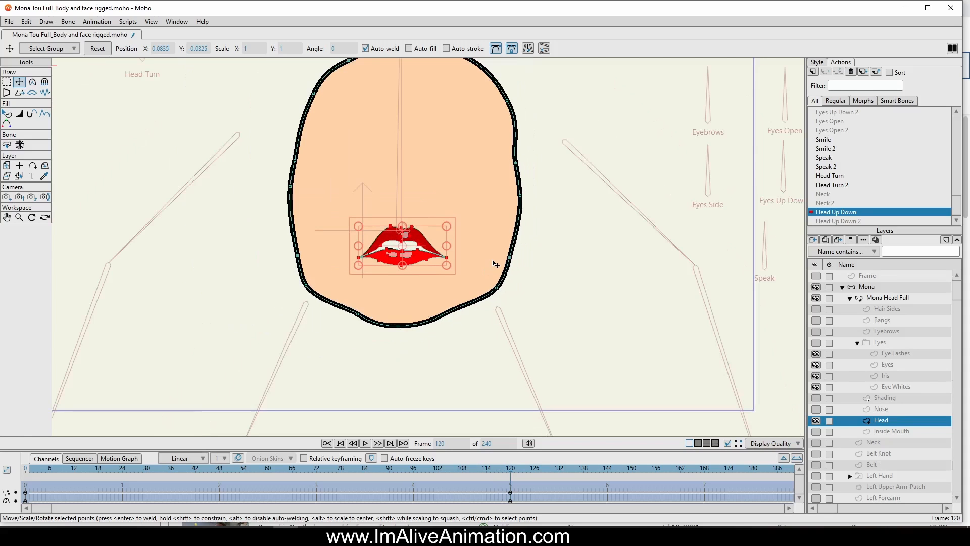
- Show the Nose layer and select all of the nose's points
click(816, 409)
click(881, 409)
scroll(460, 249, up, 2)
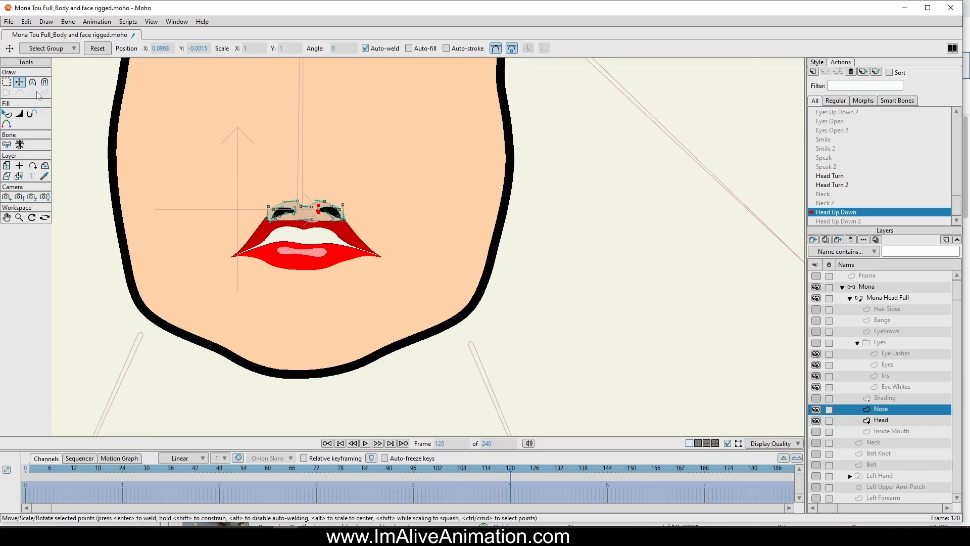
click(6, 82)
drag(233, 223, 178, 172)
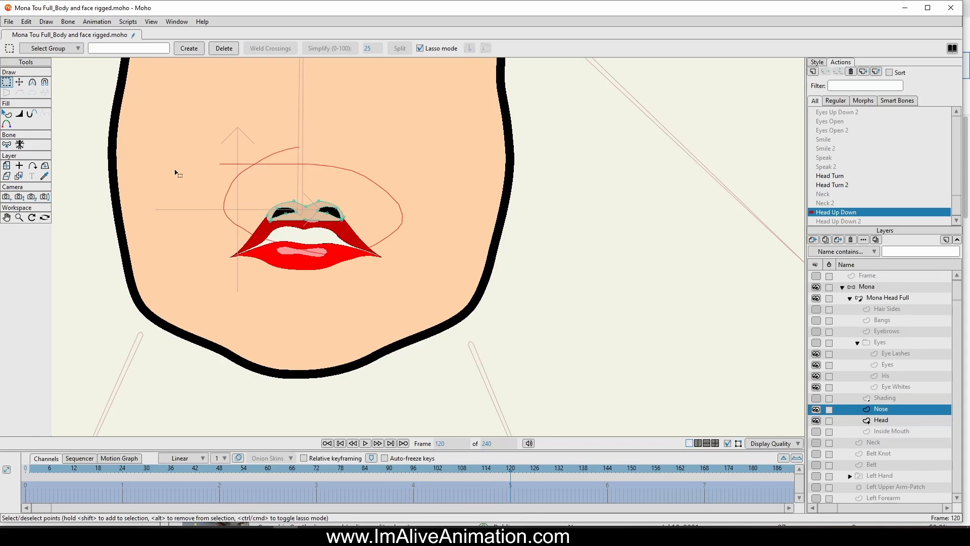
drag(337, 243, 332, 349)
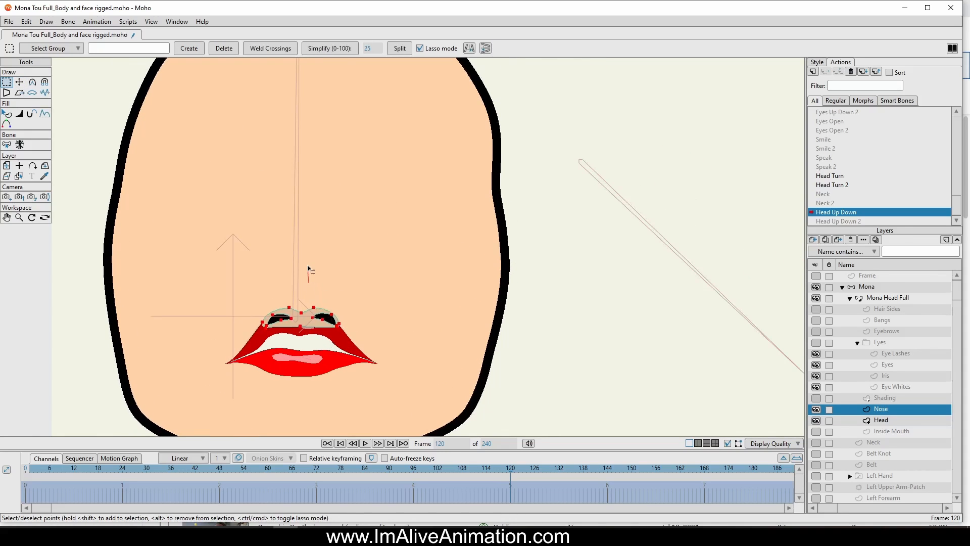
- Raise the nose points to a Y position of about 0.055 at frame 120 and preview the motion
click(19, 82)
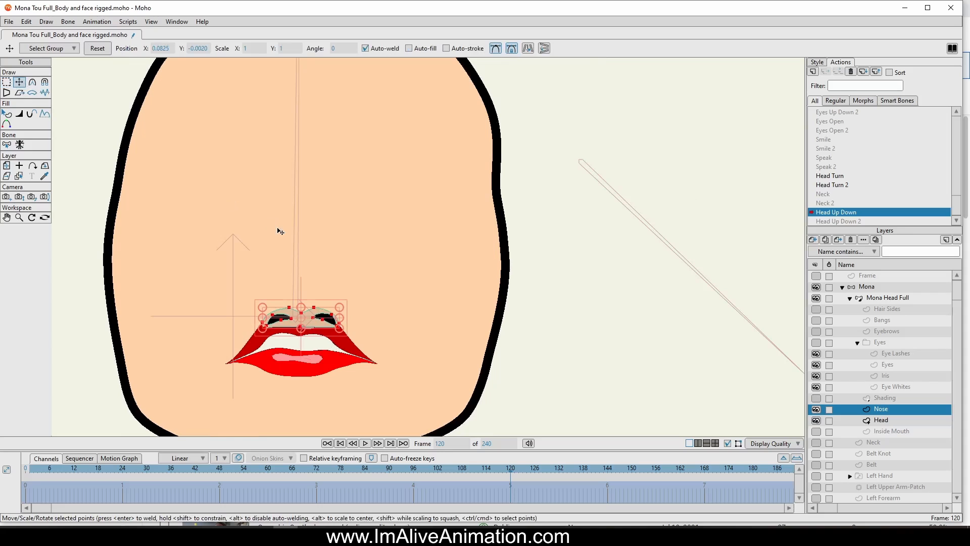
drag(278, 229, 282, 188)
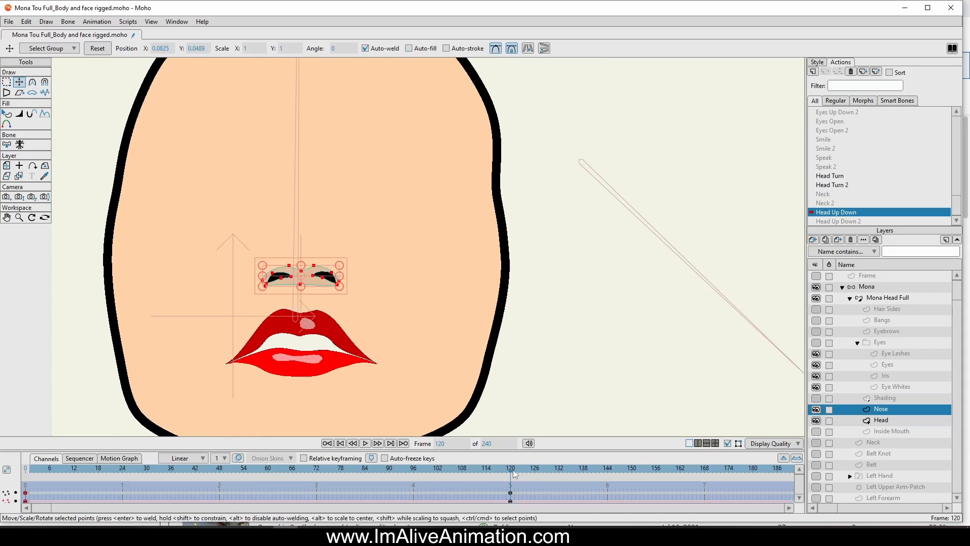
drag(512, 474, 24, 473)
scroll(115, 408, down, 2)
drag(114, 408, 159, 337)
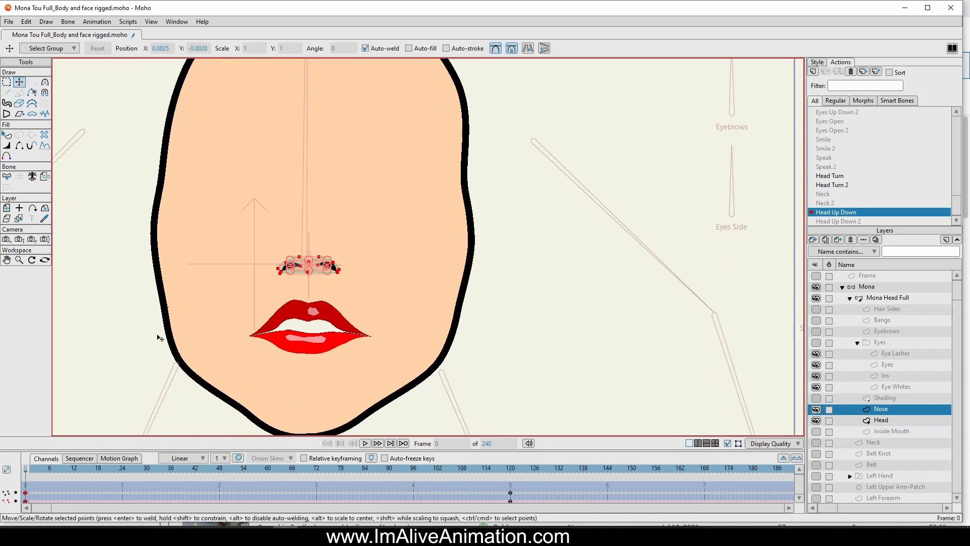
drag(27, 472, 511, 503)
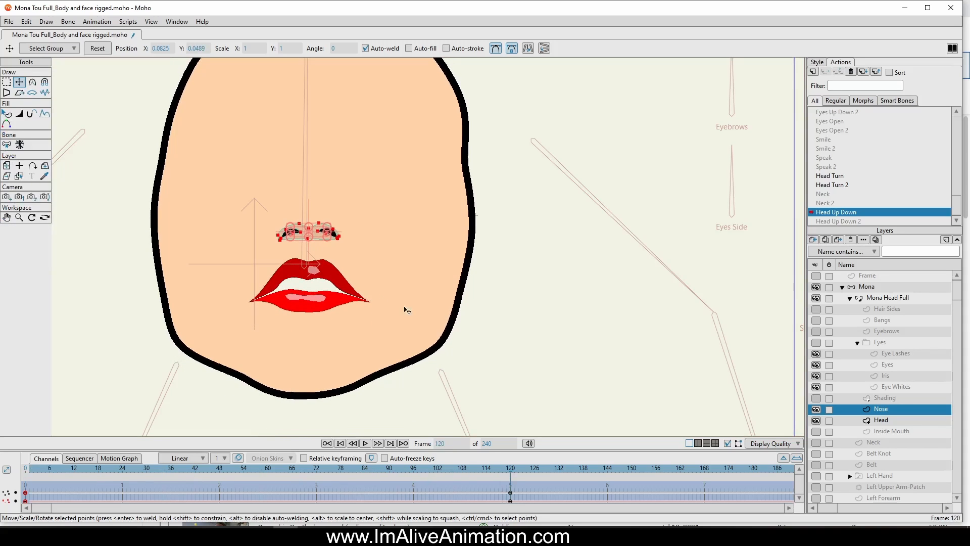
drag(306, 190, 307, 183)
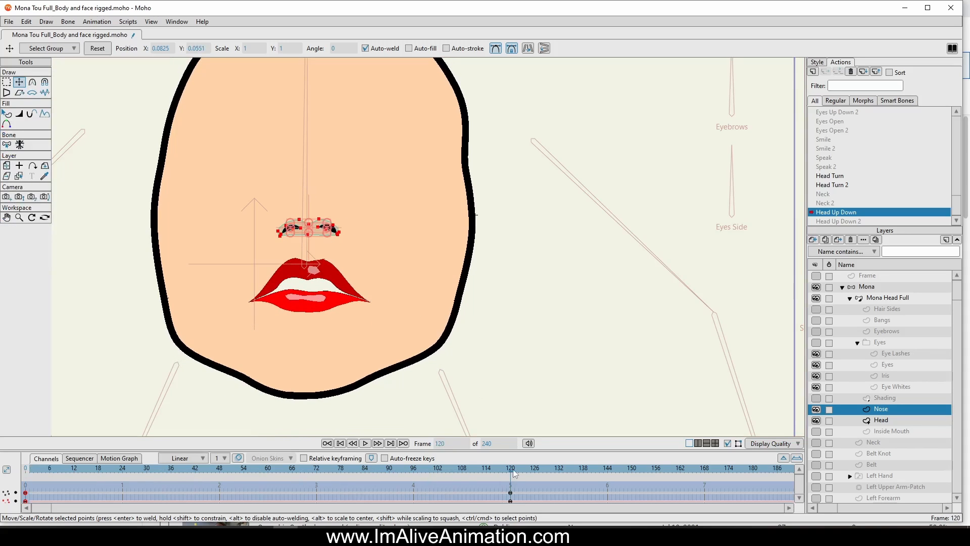
drag(511, 471, 514, 495)
- Stretch the nose points upward to a Y position of about 0.062 so the nose is taller, and preview
scroll(323, 212, up, 3)
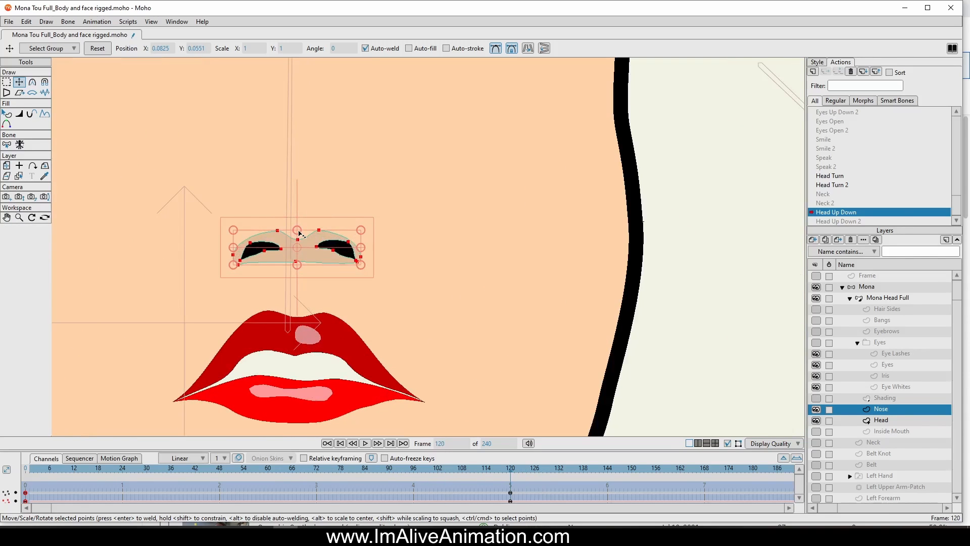
drag(299, 233, 302, 217)
scroll(328, 261, down, 2)
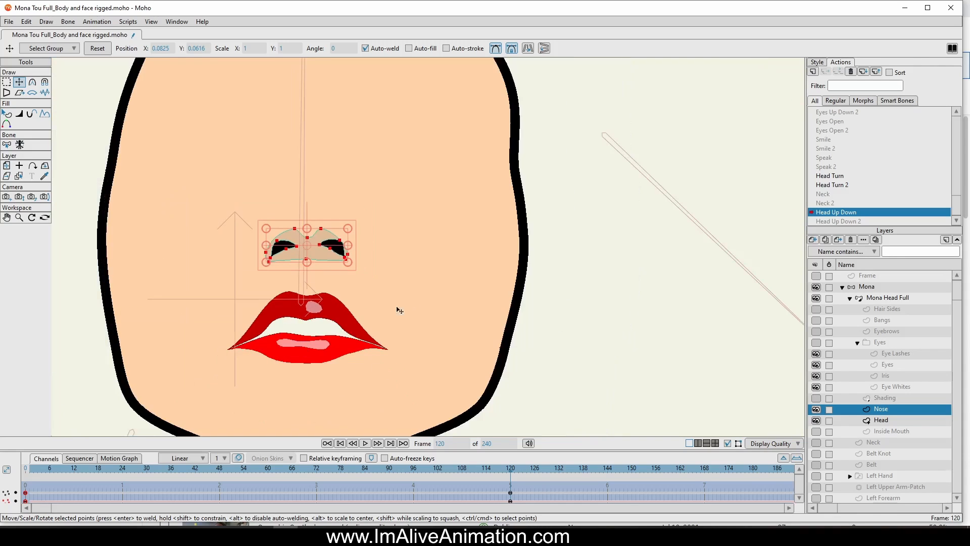
drag(25, 468, 511, 494)
- Show the Eyes group and preview the head motion with the eyes visible
click(882, 343)
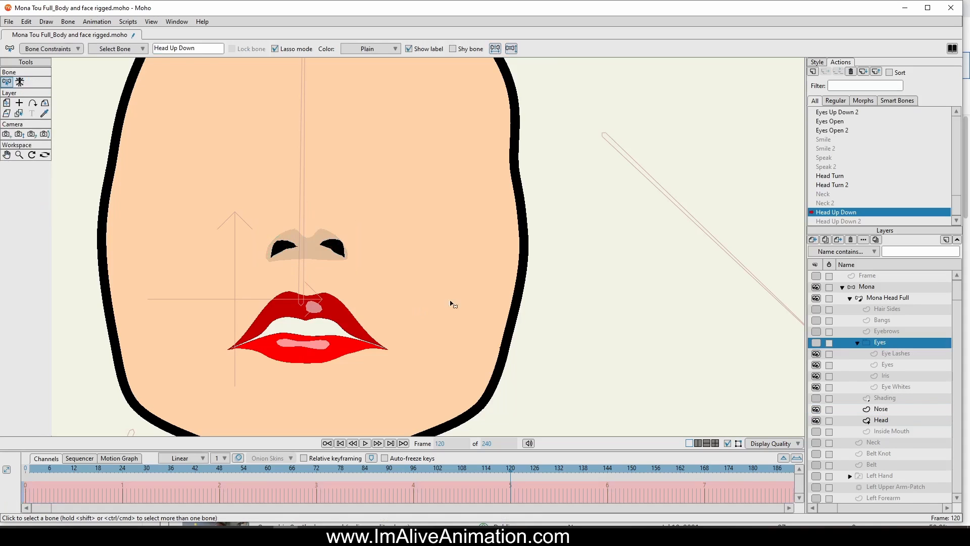
click(815, 342)
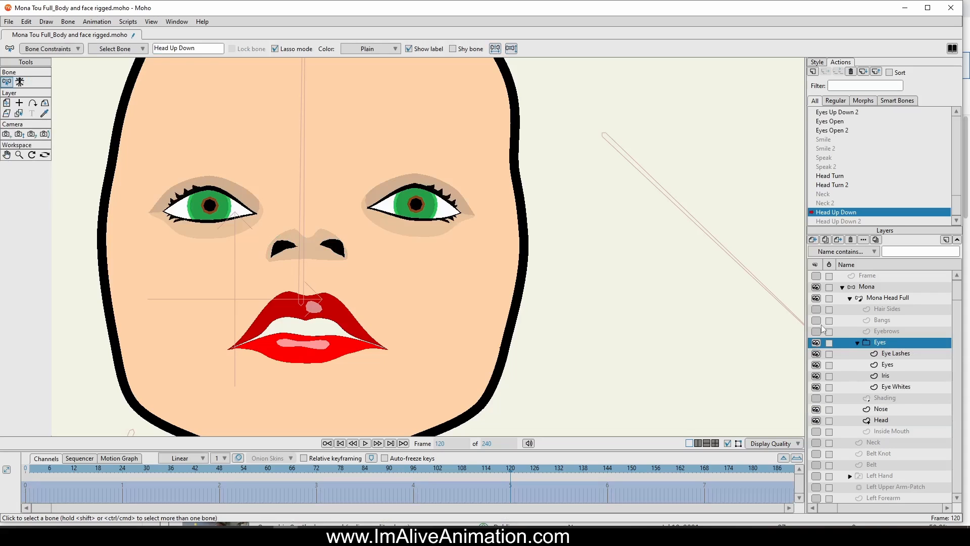
scroll(376, 351, down, 3)
drag(26, 469, 523, 474)
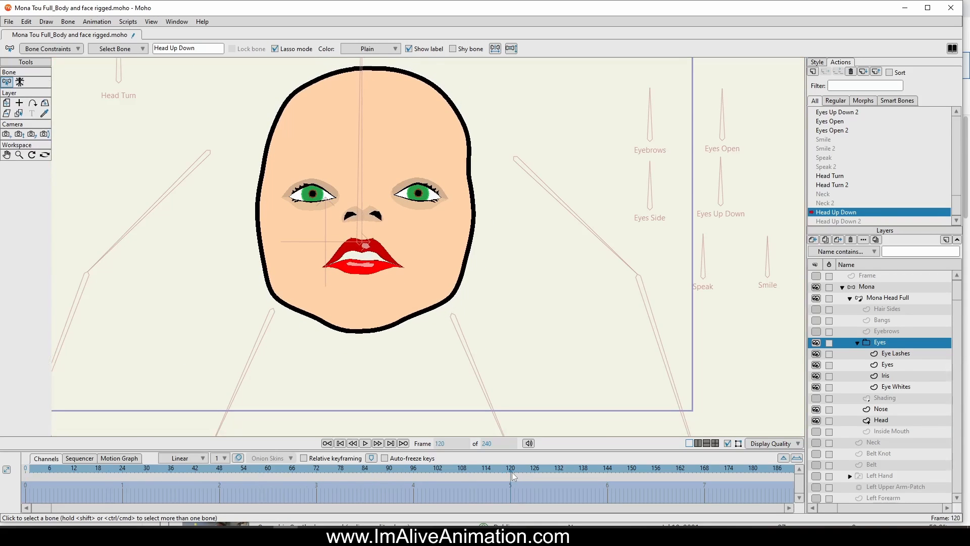
scroll(349, 173, up, 3)
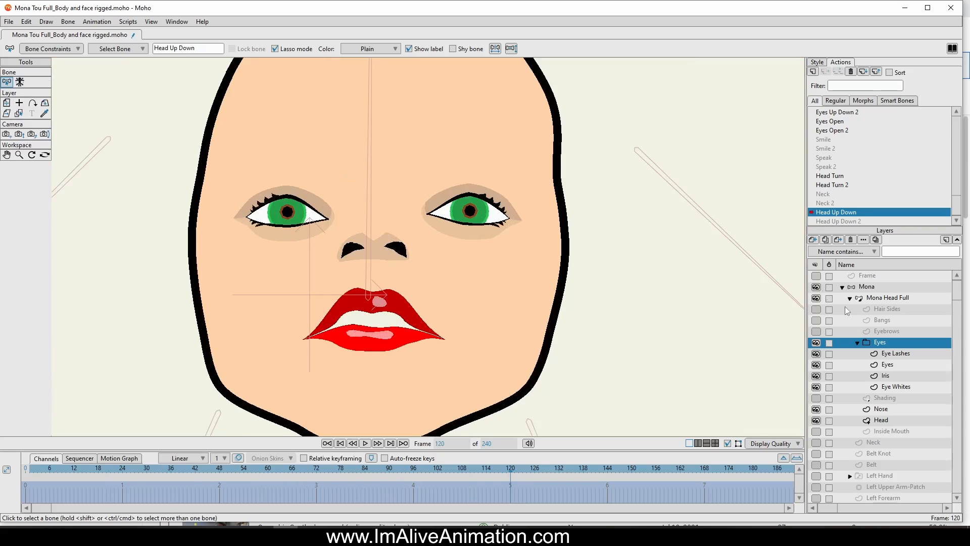
click(900, 386)
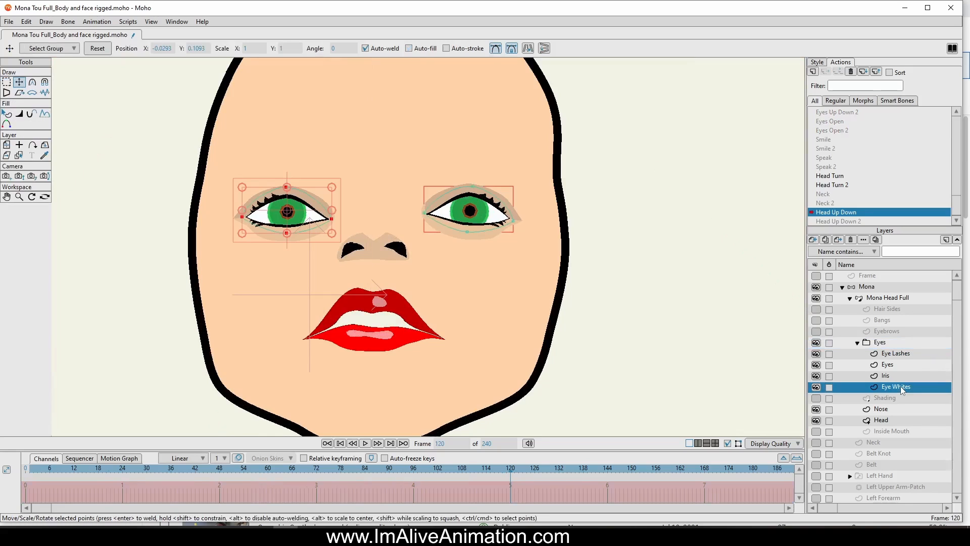
click(871, 342)
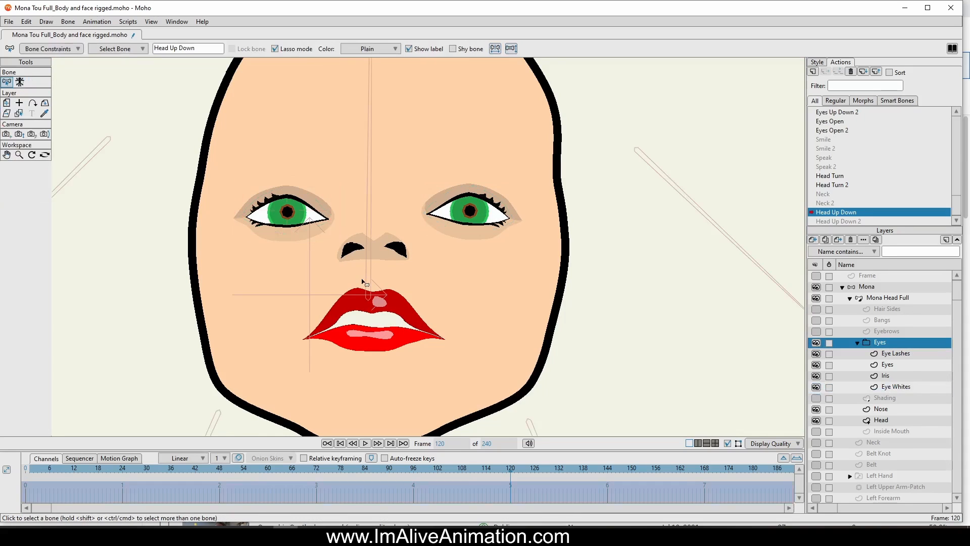
click(7, 103)
drag(405, 299, 406, 278)
drag(511, 470, 24, 470)
click(511, 469)
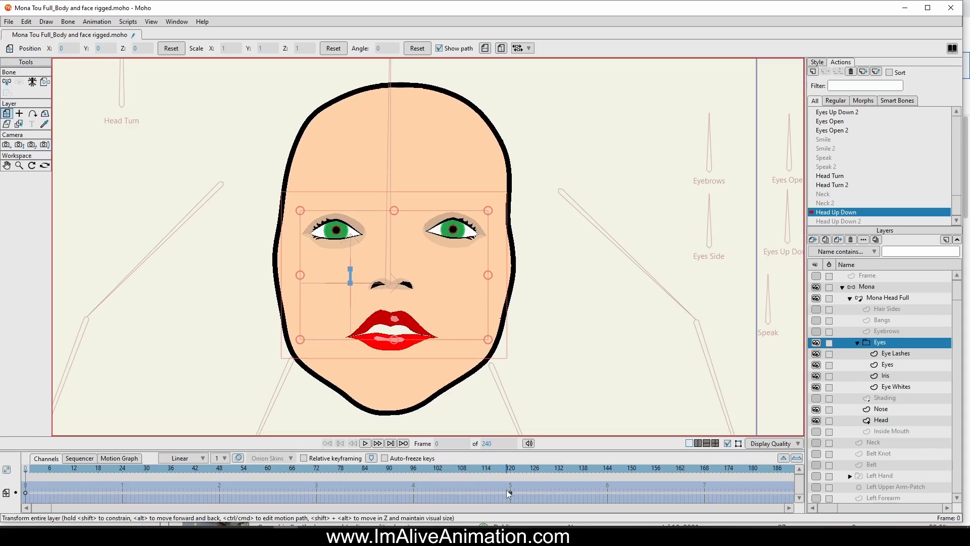
drag(508, 493, 534, 506)
key(Delete)
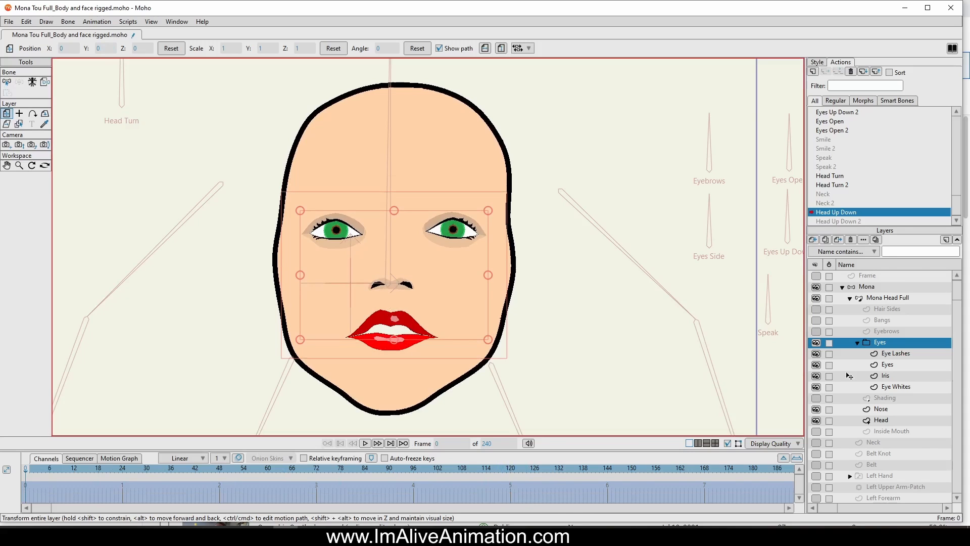
- Select all points of both eyes on the Eyes layer and raise them to a Y position of about 0.117
click(904, 364)
scroll(443, 271, up, 2)
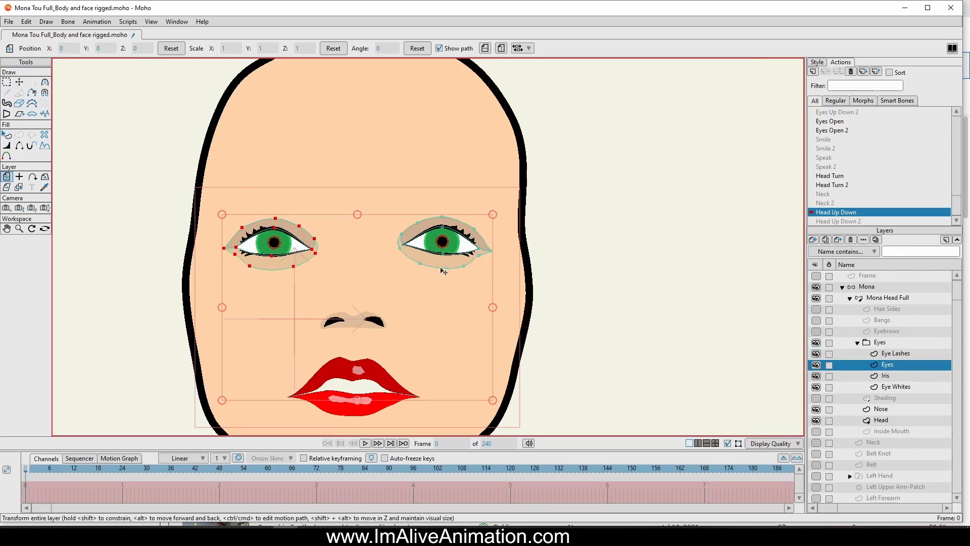
click(6, 82)
mouse_move(355, 169)
mouse_down()
mouse_move(134, 213)
mouse_move(574, 255)
mouse_move(283, 191)
mouse_up()
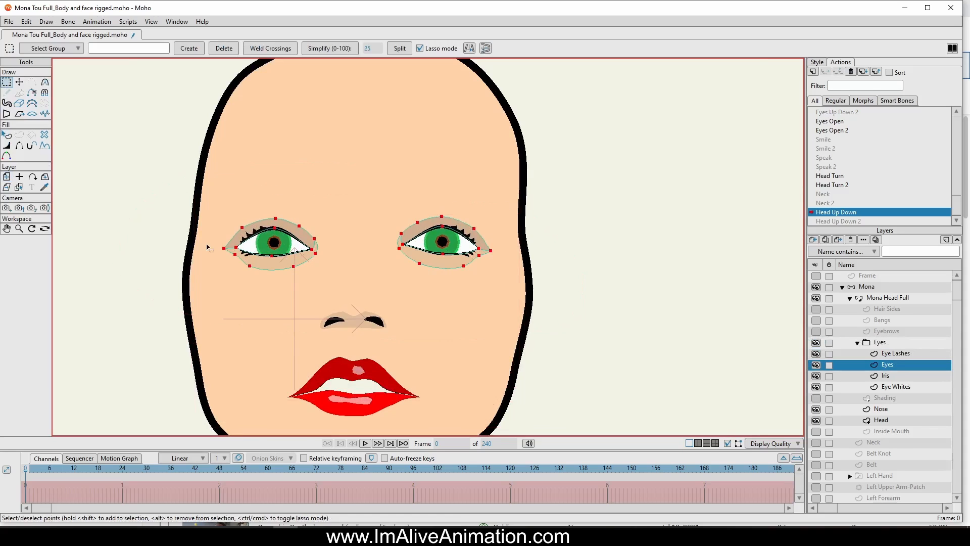
click(19, 82)
drag(352, 335, 356, 331)
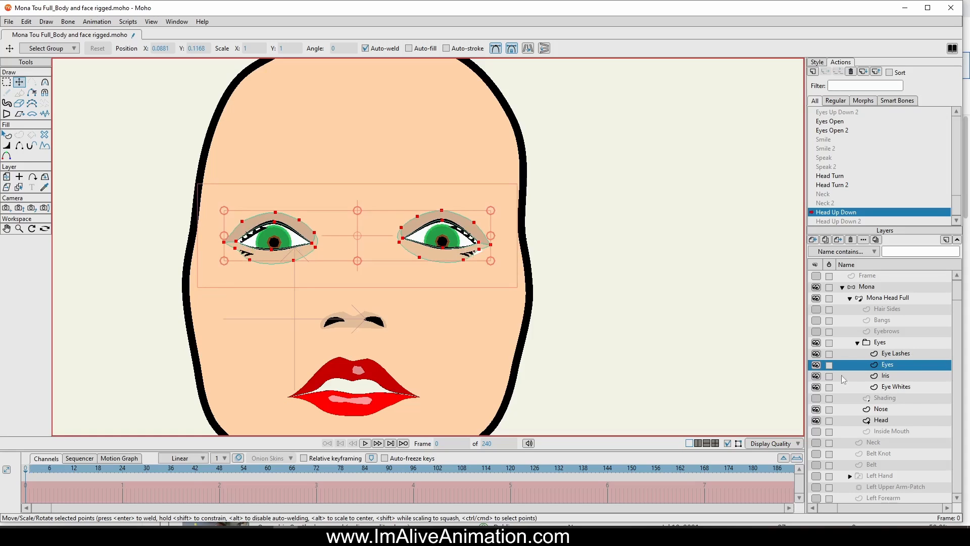
- Hide the Iris, Eye Whites and Eye Lashes layers so only the Eyes layer of the group shows
click(815, 376)
click(816, 387)
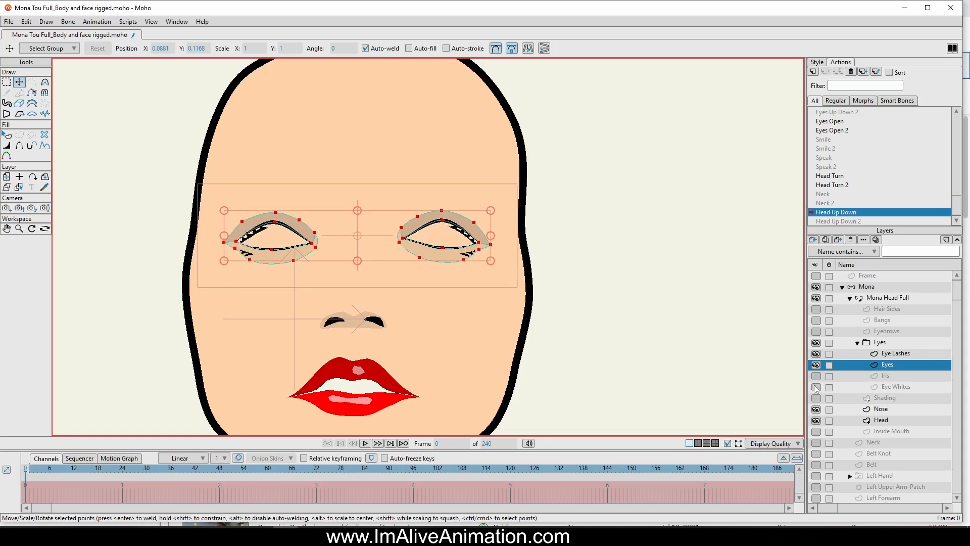
click(816, 353)
- Raise the selected eye points to a Y position of about 0.135 at frame 120
mouse_move(26, 467)
mouse_down()
mouse_move(419, 480)
mouse_move(24, 480)
mouse_up()
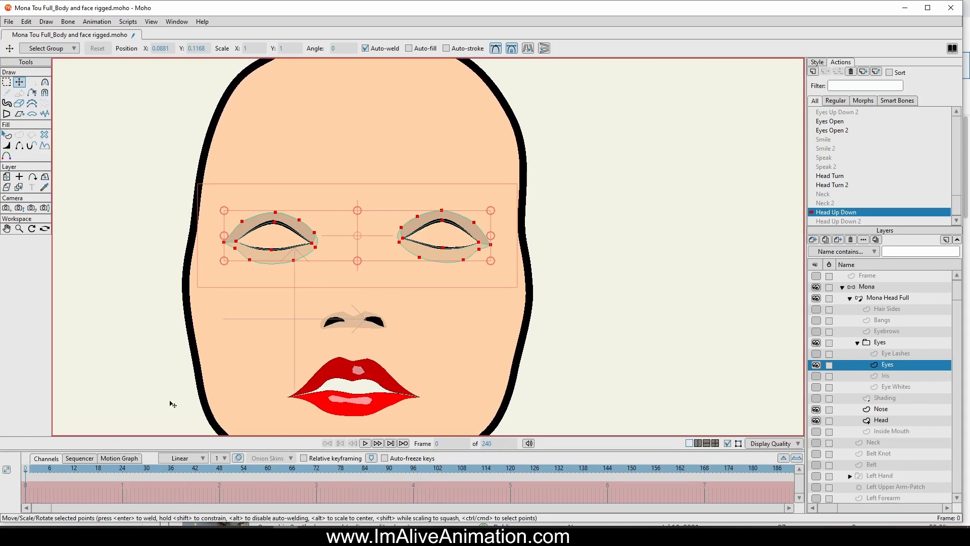
scroll(260, 383, down, 1)
drag(261, 378, 280, 330)
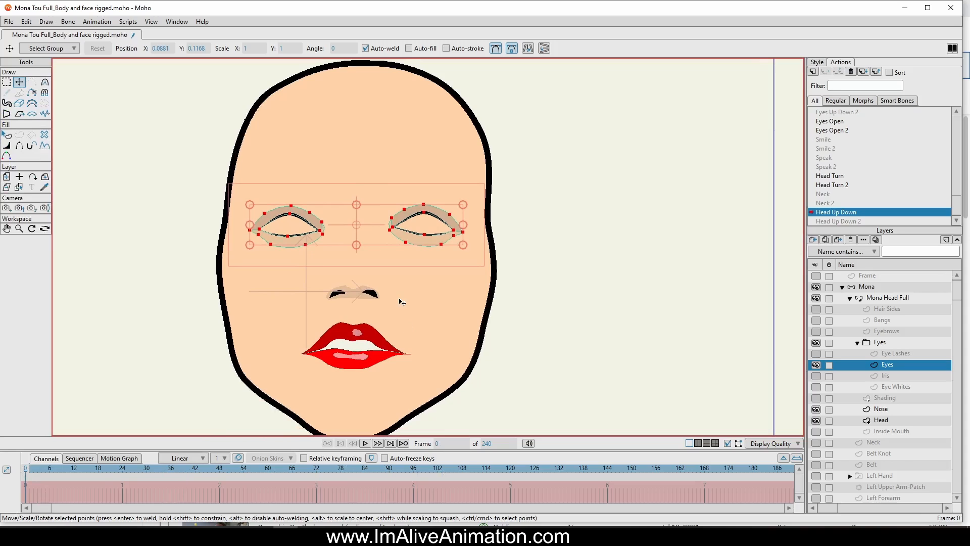
click(513, 472)
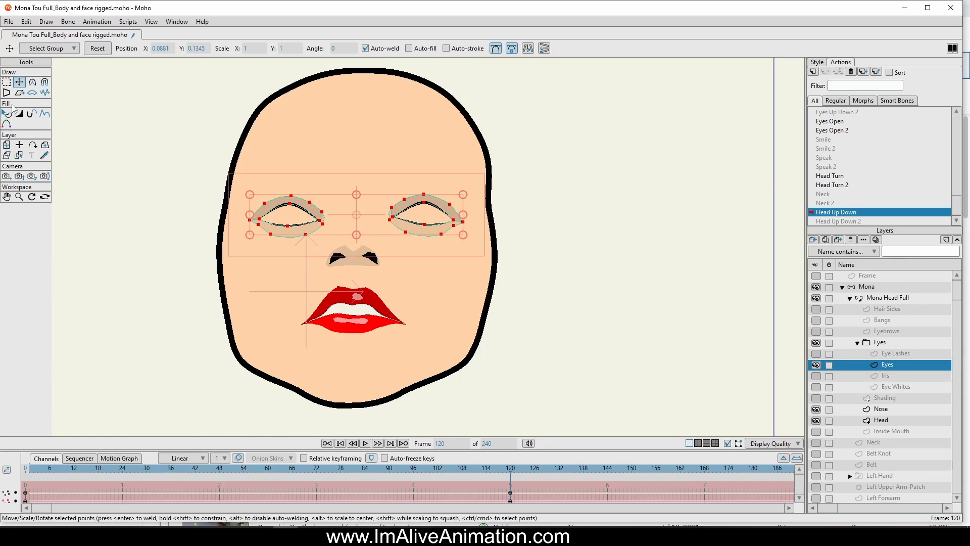
- Bend the eye points into a gentle arc with the outer corners curving downward at frame 120
click(32, 93)
scroll(385, 215, up, 2)
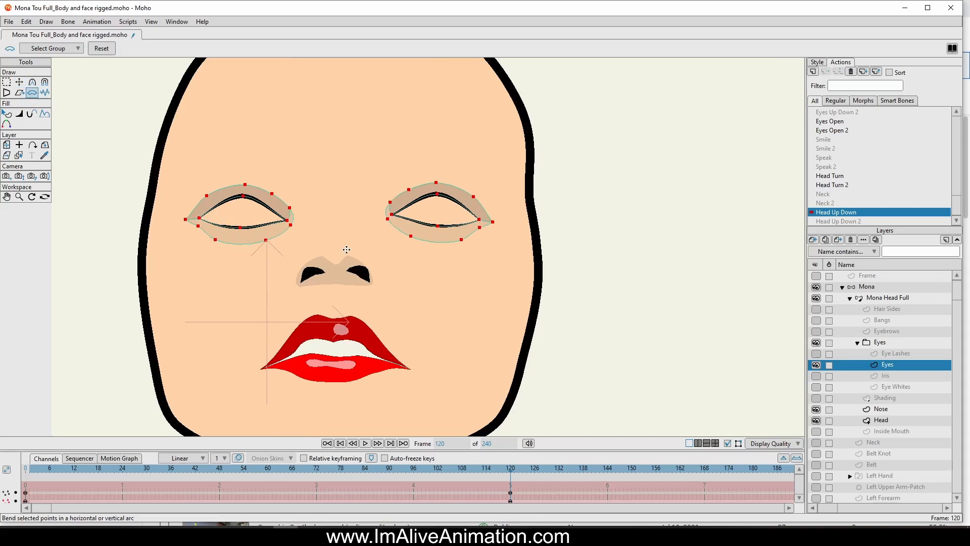
drag(346, 272, 333, 329)
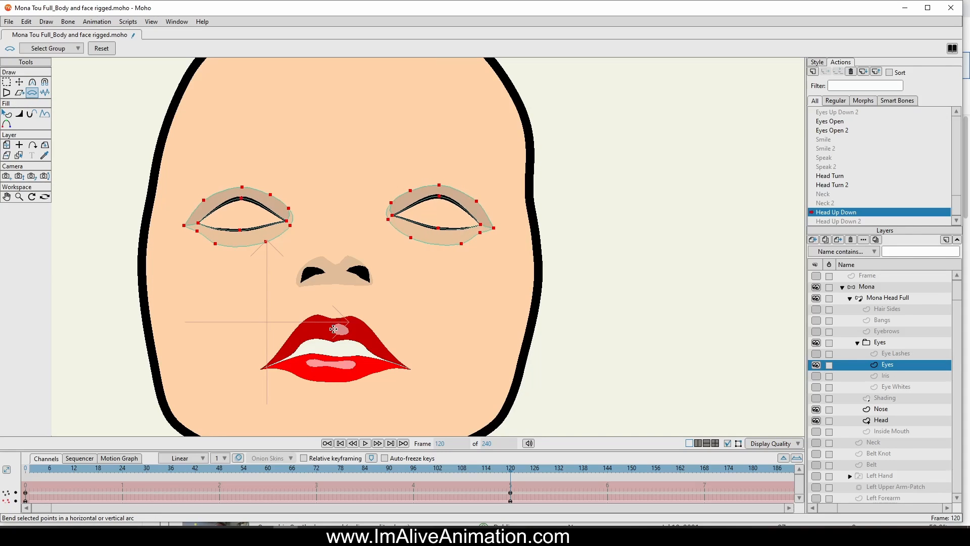
- Try narrowing the eye points slightly from both sides and preview the motion
click(19, 82)
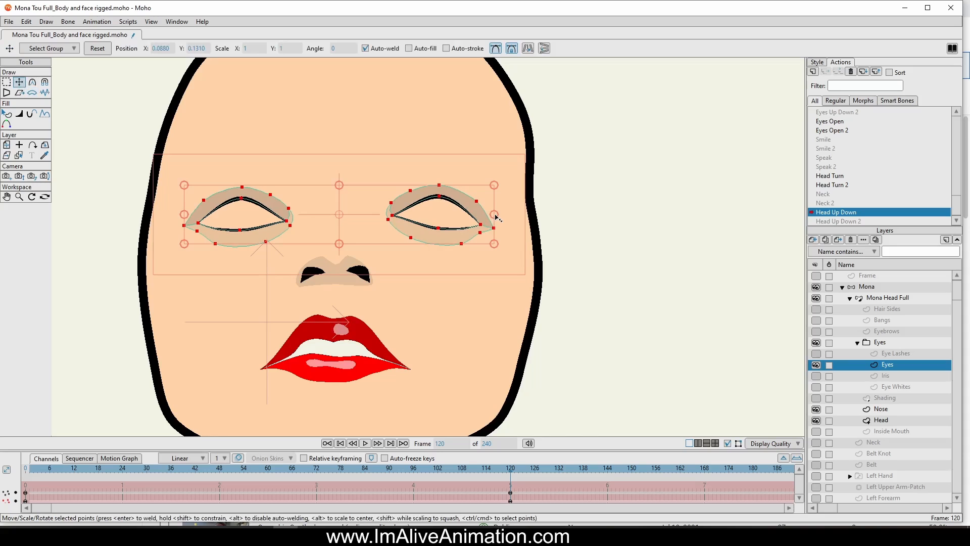
drag(497, 217, 485, 318)
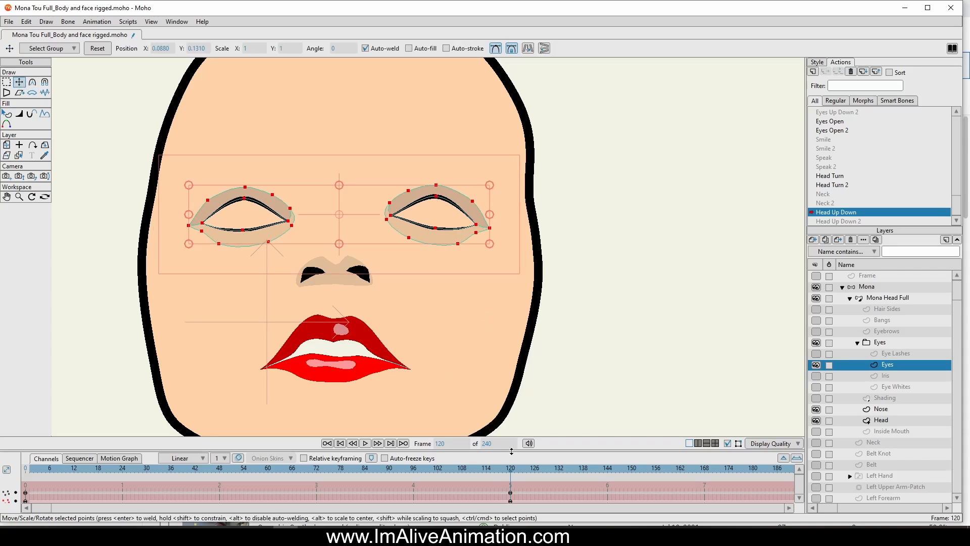
mouse_move(510, 470)
mouse_down()
mouse_move(23, 500)
mouse_move(512, 466)
mouse_up()
- Raise the eye points, squash them vertically from below to a Y position of about 0.14, and widen them slightly
drag(334, 205, 333, 199)
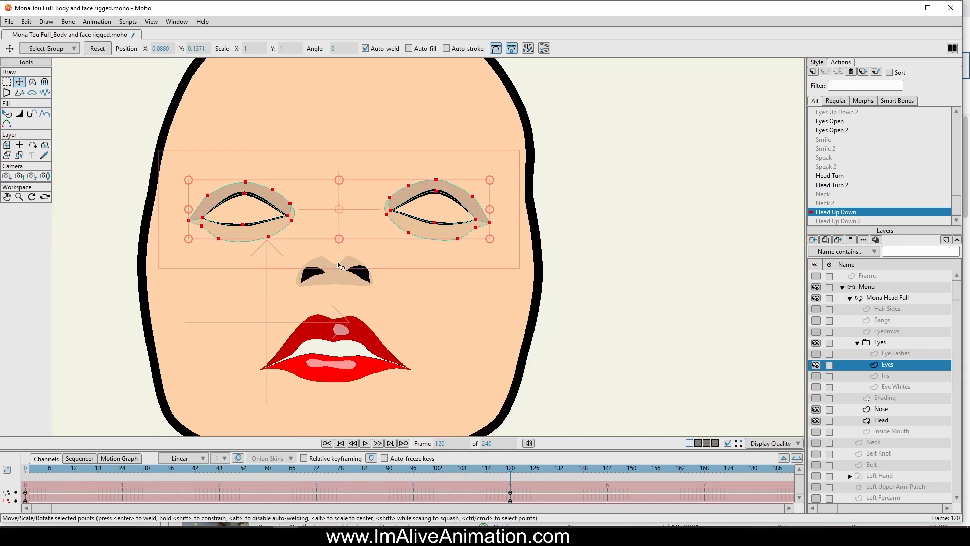
drag(338, 243, 335, 233)
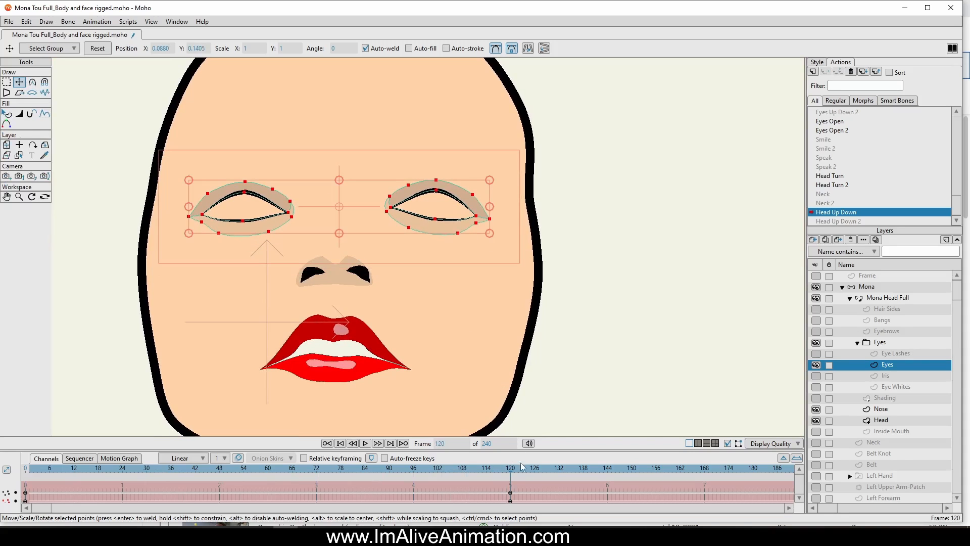
mouse_move(510, 471)
mouse_down()
mouse_move(411, 456)
mouse_move(39, 484)
mouse_move(263, 464)
mouse_move(511, 471)
mouse_up()
drag(489, 208, 494, 207)
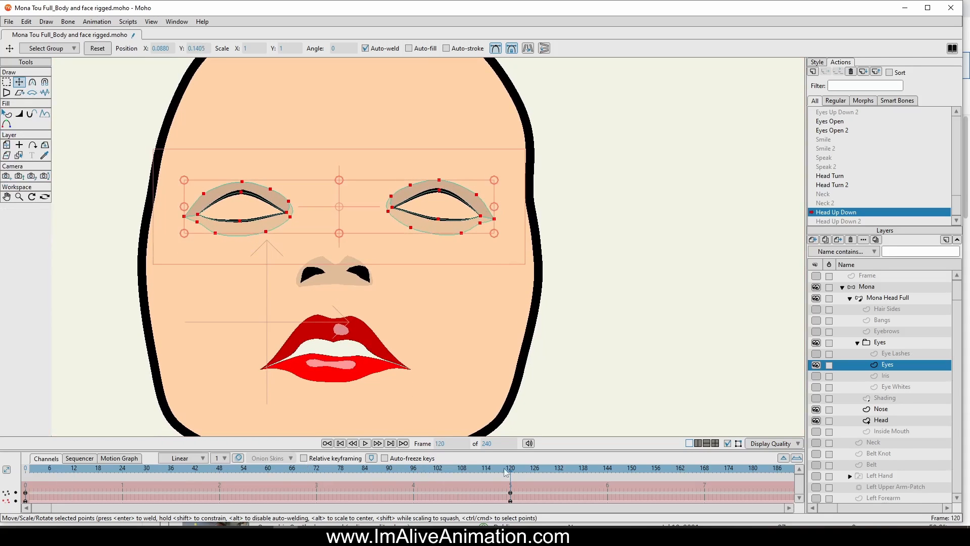
- Preview the tilt and raise the eye points to a Y position of about 0.15 at frame 120
drag(511, 470, 377, 474)
scroll(348, 341, down, 4)
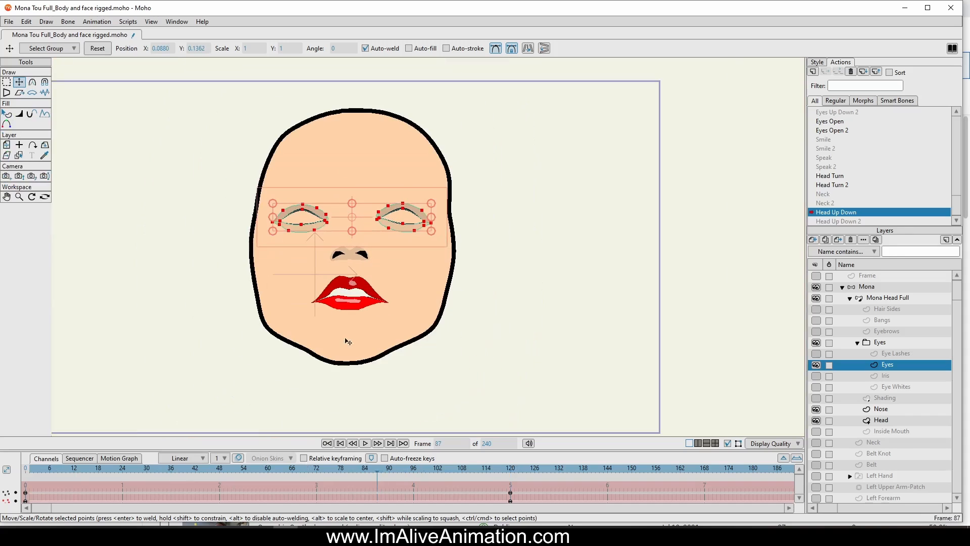
drag(28, 470, 510, 496)
drag(357, 216, 358, 213)
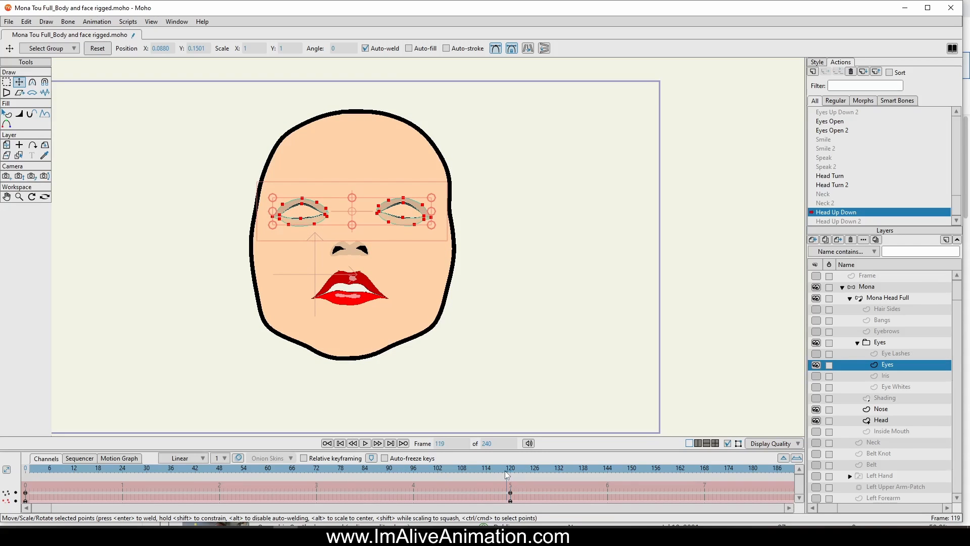
mouse_move(507, 469)
mouse_down()
mouse_move(154, 474)
mouse_move(542, 466)
mouse_move(34, 480)
mouse_move(511, 478)
mouse_up()
- Show the Eye Whites layer and raise both eye whites to a Y position of about 0.147 at frame 120
click(857, 386)
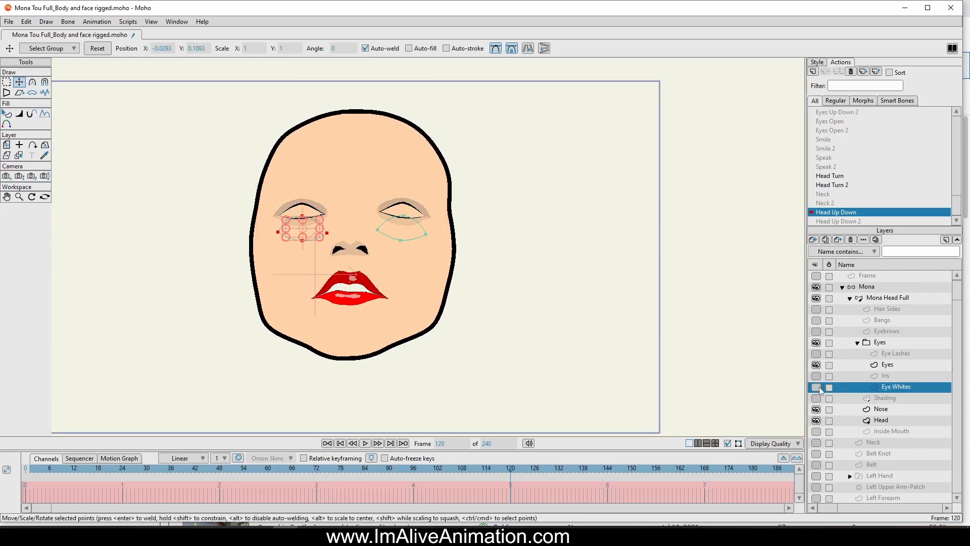
scroll(432, 305, up, 4)
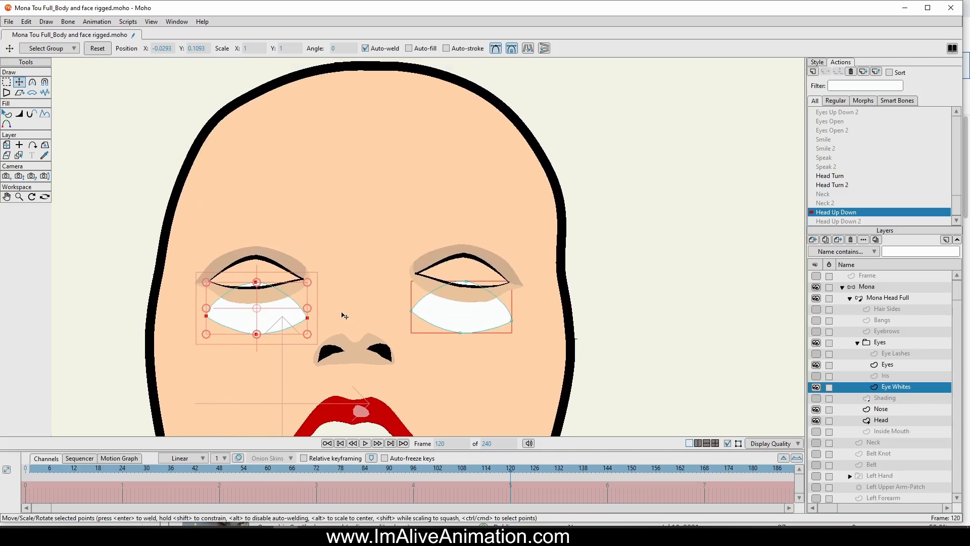
shift+click(472, 327)
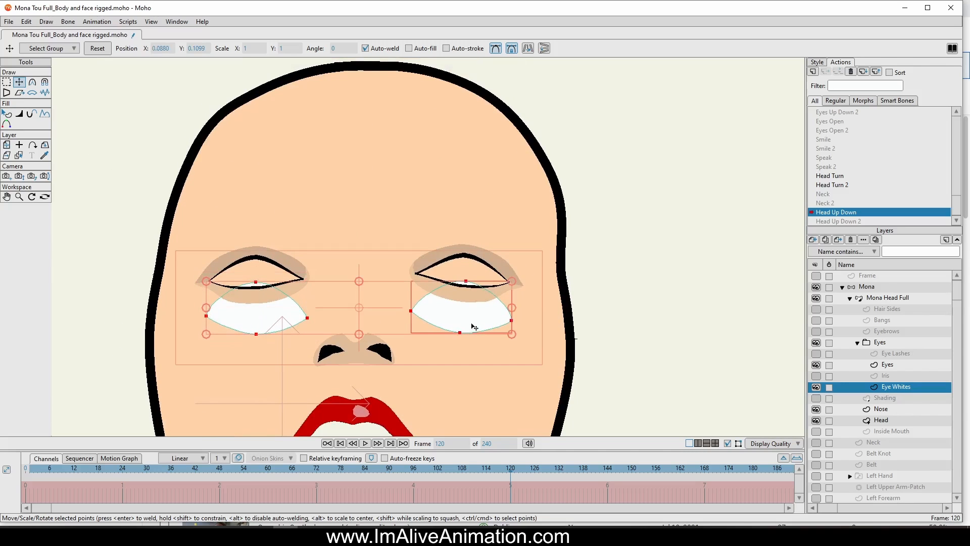
drag(357, 392, 357, 355)
scroll(297, 303, up, 3)
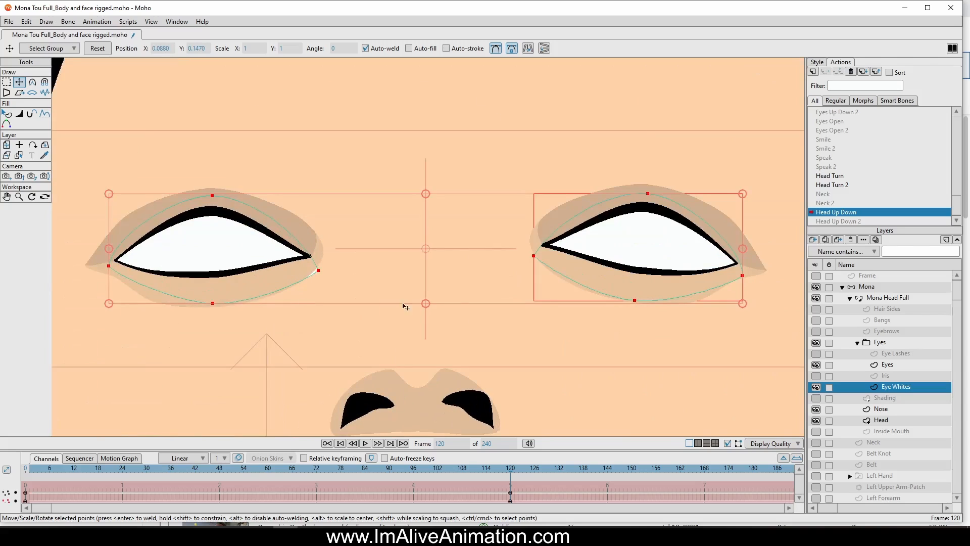
- Squash the eye whites slightly from below and raise their inner corner points to meet the eyelids
drag(426, 303, 423, 301)
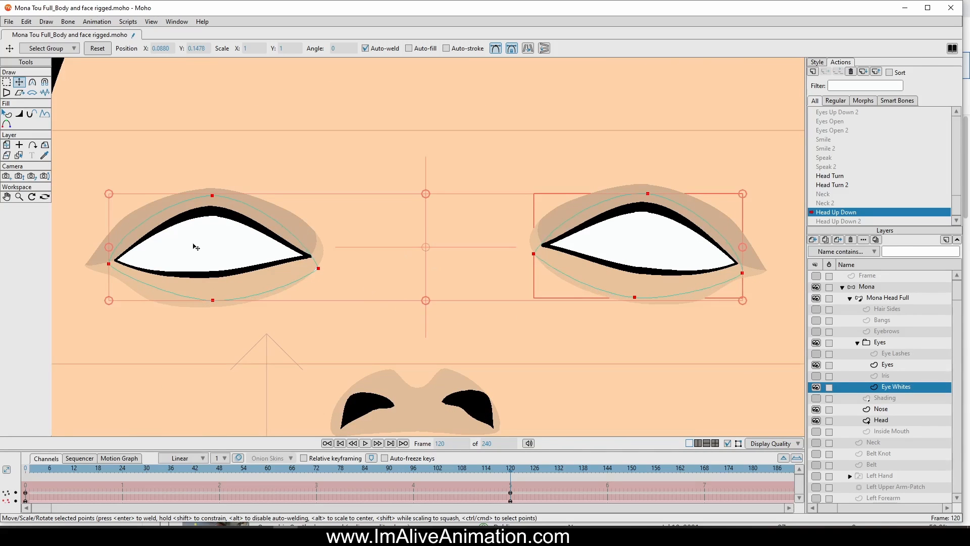
drag(319, 271, 316, 257)
drag(533, 258, 534, 251)
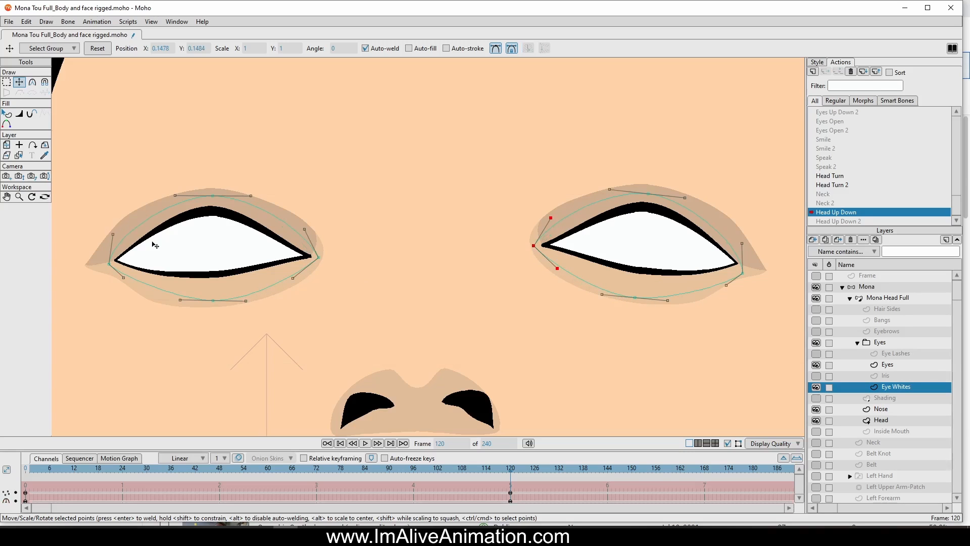
scroll(334, 260, down, 2)
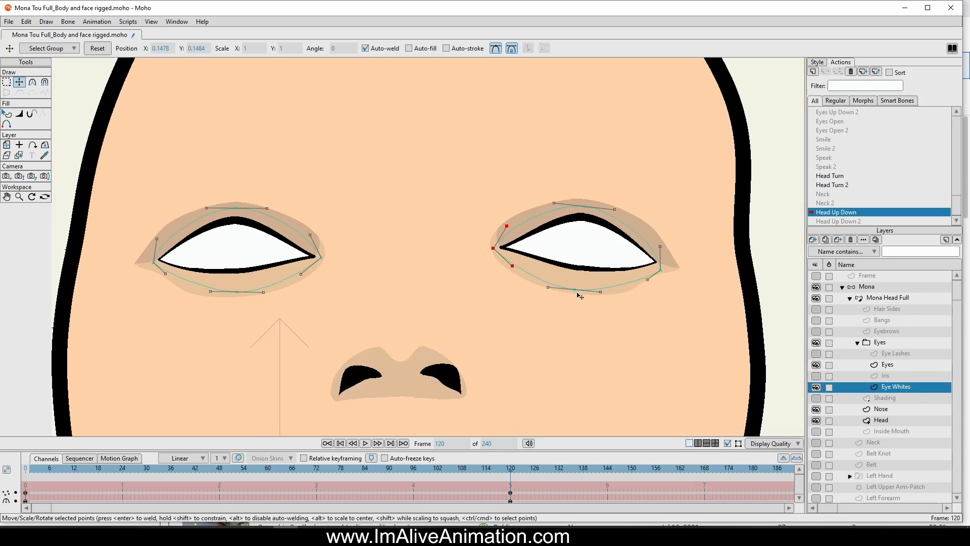
- Show the Iris layer and raise all iris points into the eye openings, to a Y position of about 0.1515
click(817, 376)
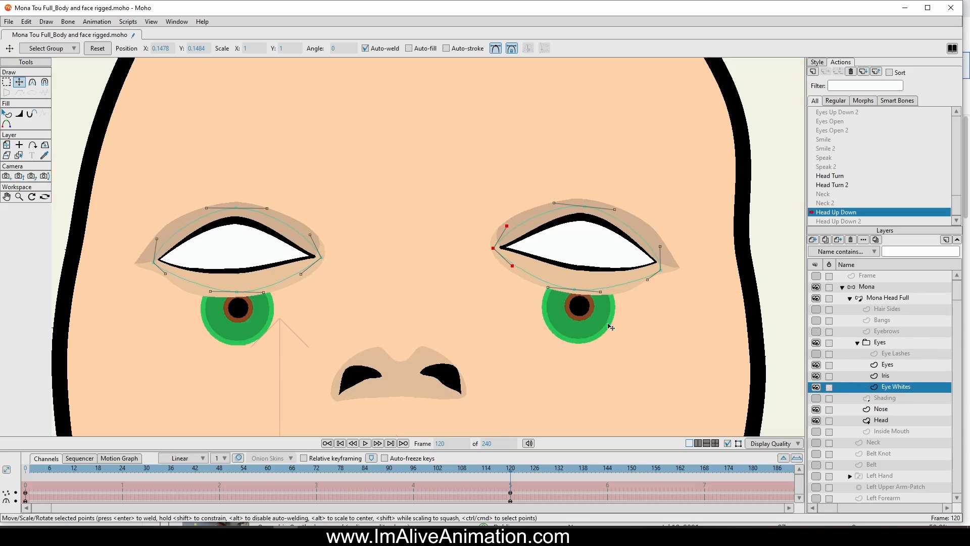
click(902, 375)
key(ctrl+a)
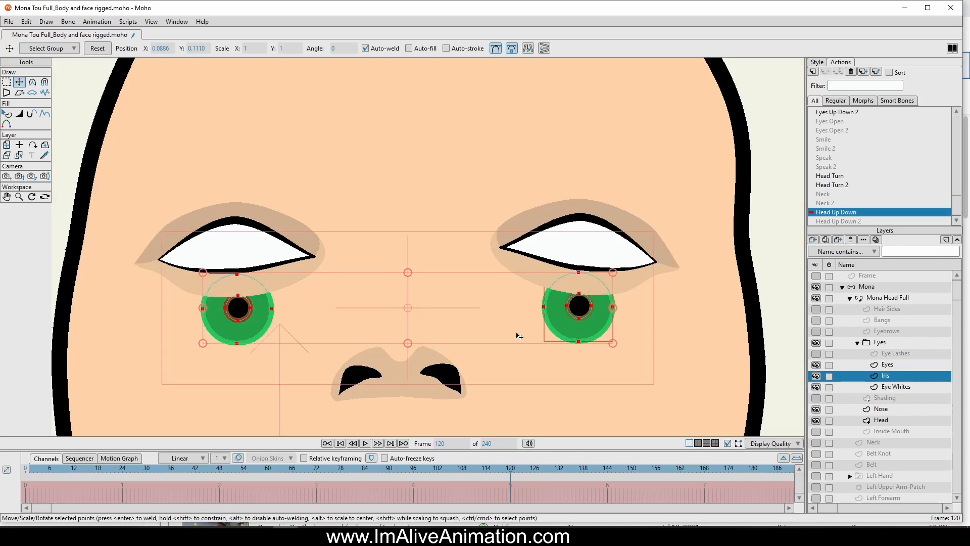
drag(414, 418, 428, 357)
scroll(428, 358, down, 3)
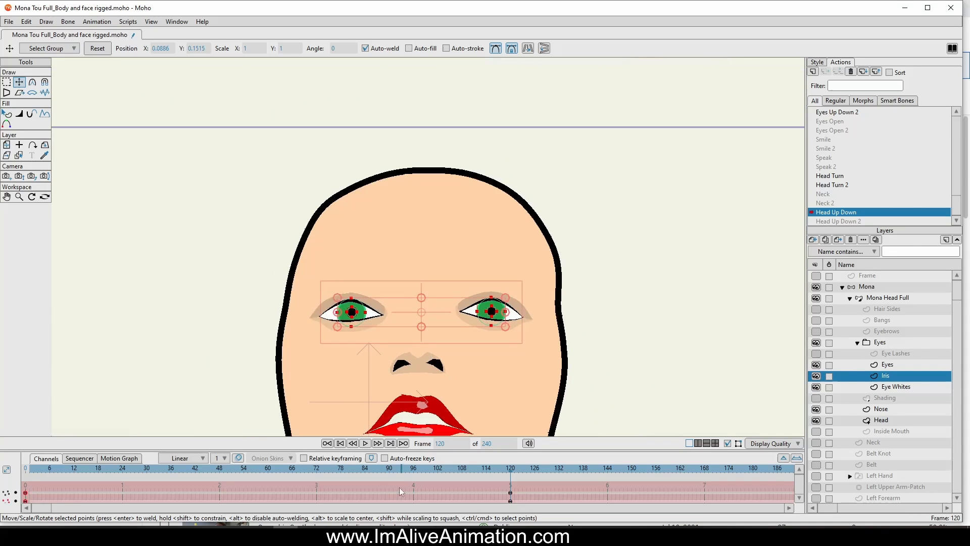
- Restore the Eyes layer's neutral shape by pasting its keyframe at frame 0 and set that keyframe to Linear interpolation
click(26, 470)
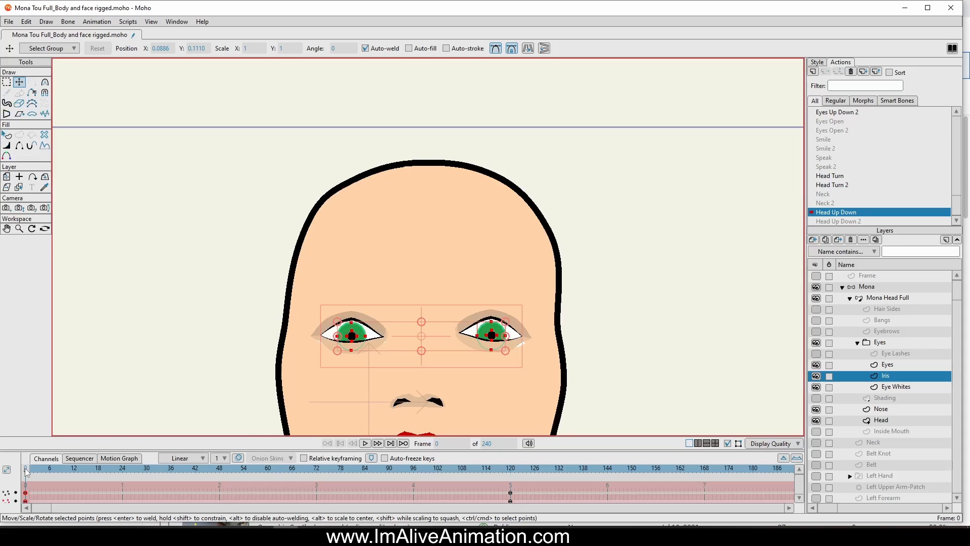
scroll(286, 326, down, 2)
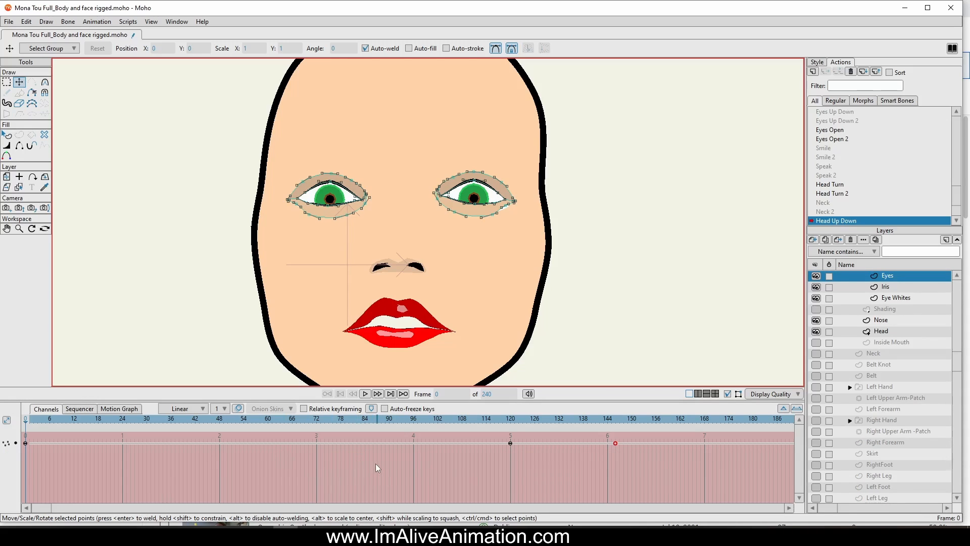
key(ctrl+v)
drag(630, 445, 604, 433)
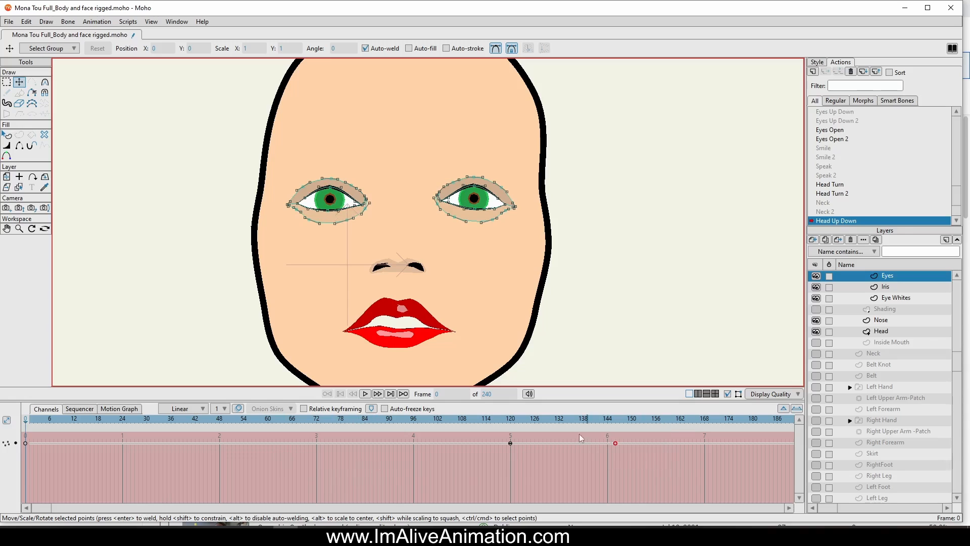
right_click(26, 443)
click(65, 387)
- Raise the Iris layer's points to a Y position of about 0.152 at frame 120 and preview the movement
drag(26, 426, 511, 444)
click(890, 287)
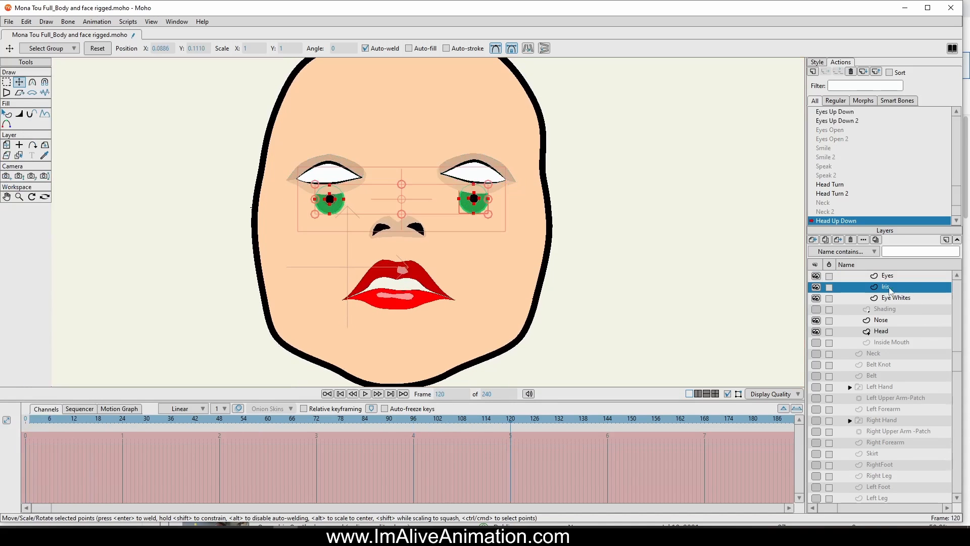
drag(397, 295, 398, 271)
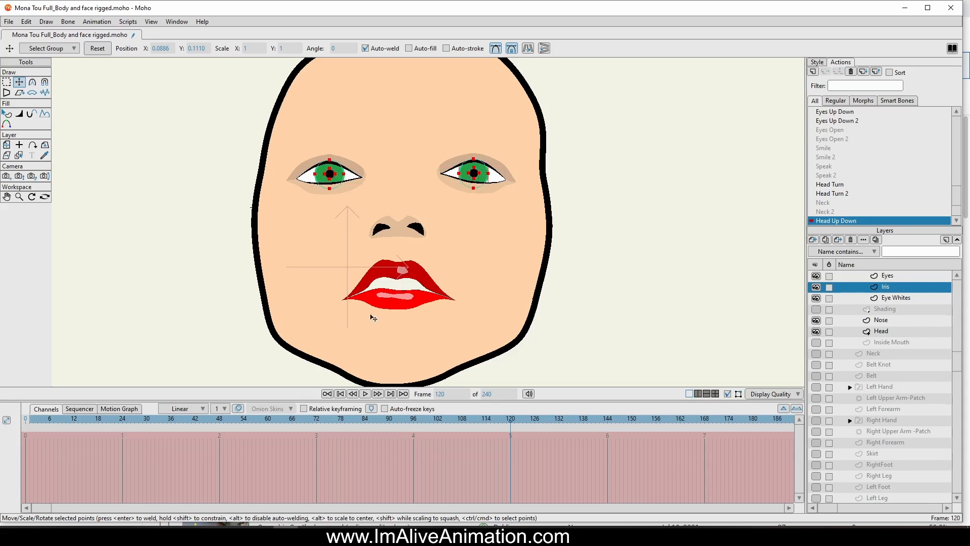
drag(373, 317, 372, 316)
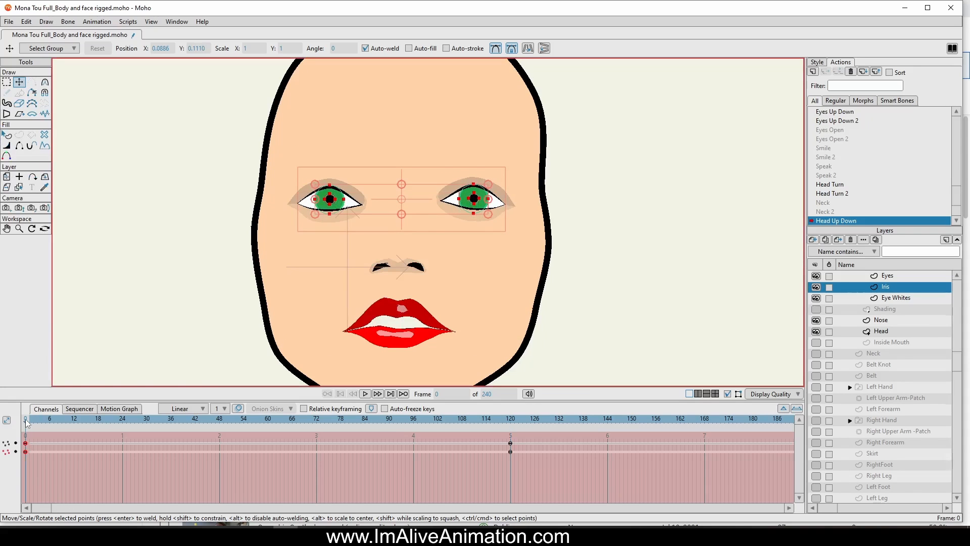
drag(26, 420, 494, 466)
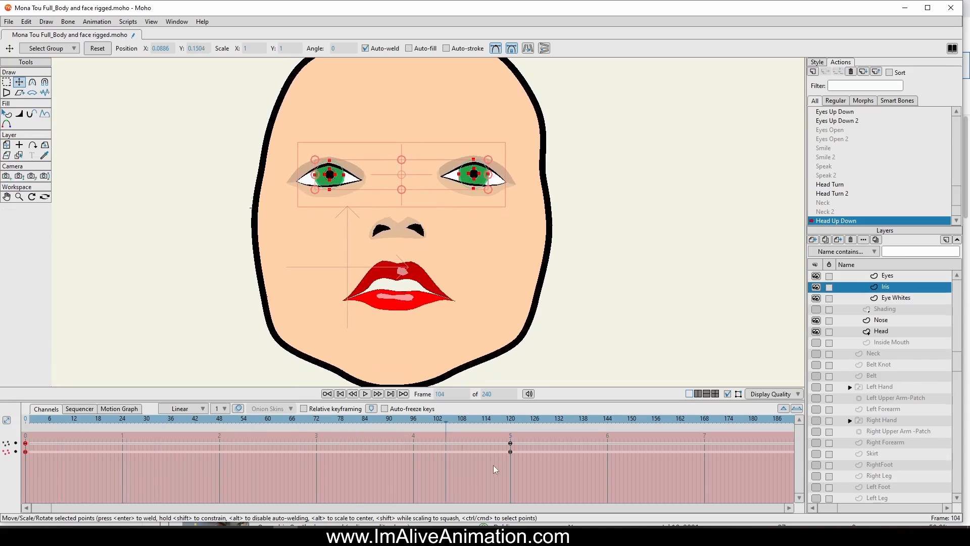
- Set the iris keyframes at frames 0 and 120 to Linear interpolation and preview the motion
drag(580, 482, 21, 441)
right_click(25, 443)
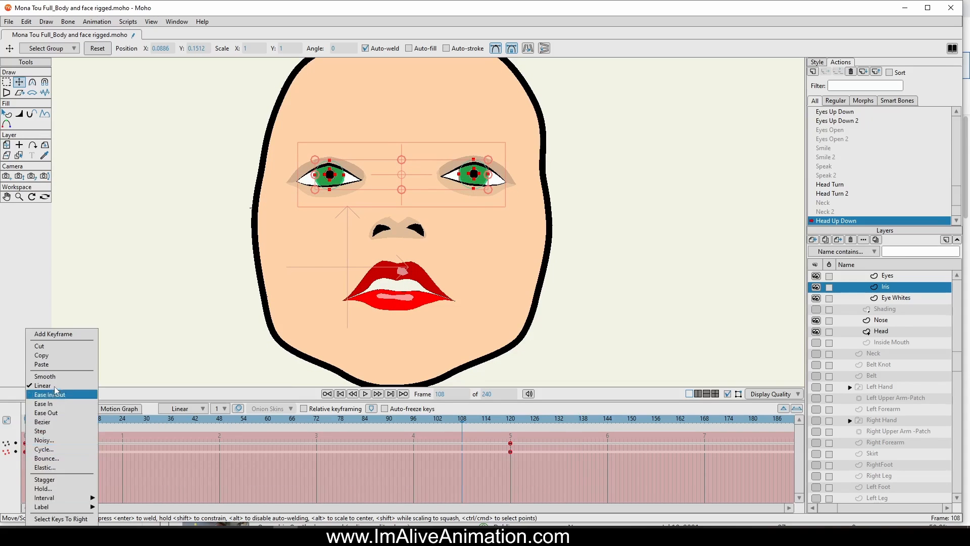
click(50, 386)
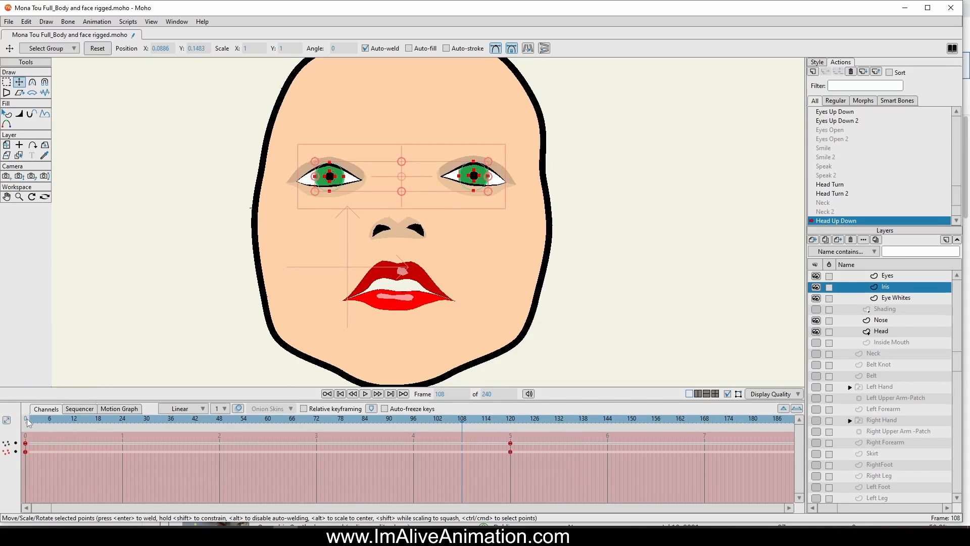
drag(28, 426, 511, 456)
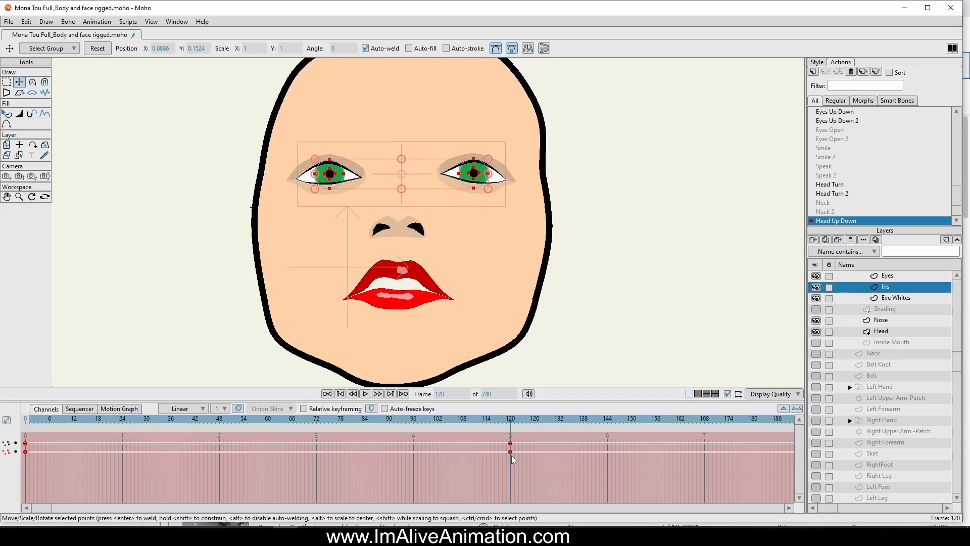
- Switch the iris keyframes to Smooth interpolation and back to Linear
drag(564, 471, 27, 443)
right_click(27, 443)
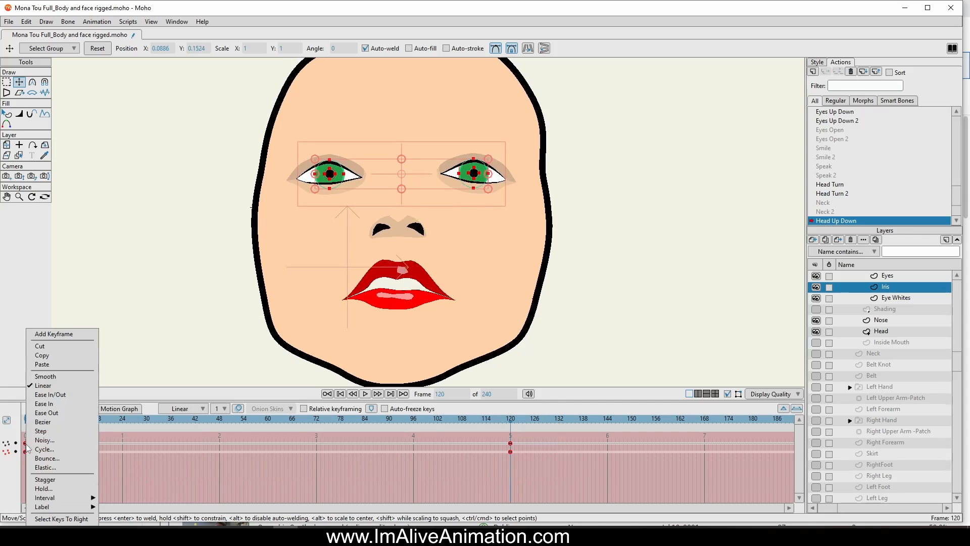
click(45, 376)
right_click(26, 443)
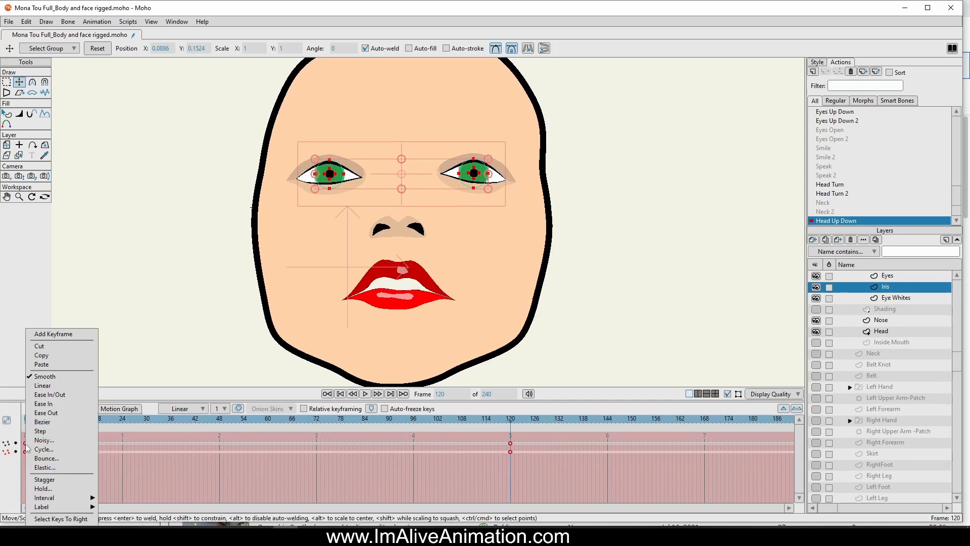
- Try Smooth interpolation on all Eye Whites keyframes and reopen their interpolation options
click(887, 299)
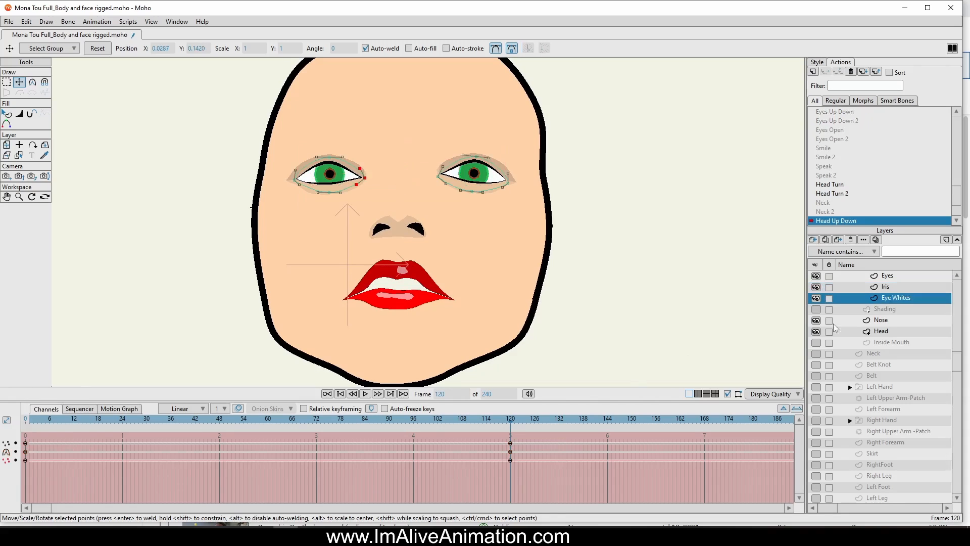
drag(573, 488, 25, 452)
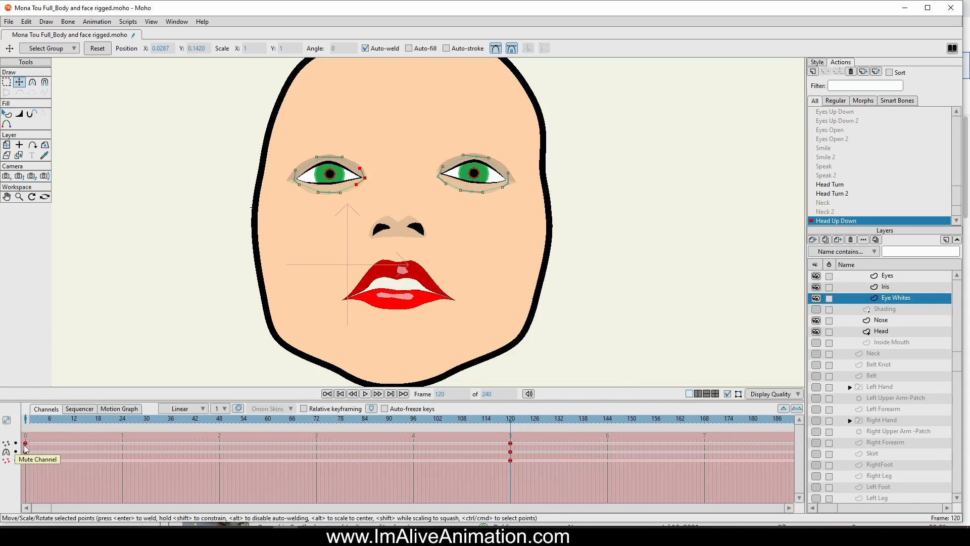
right_click(25, 444)
click(44, 377)
right_click(25, 447)
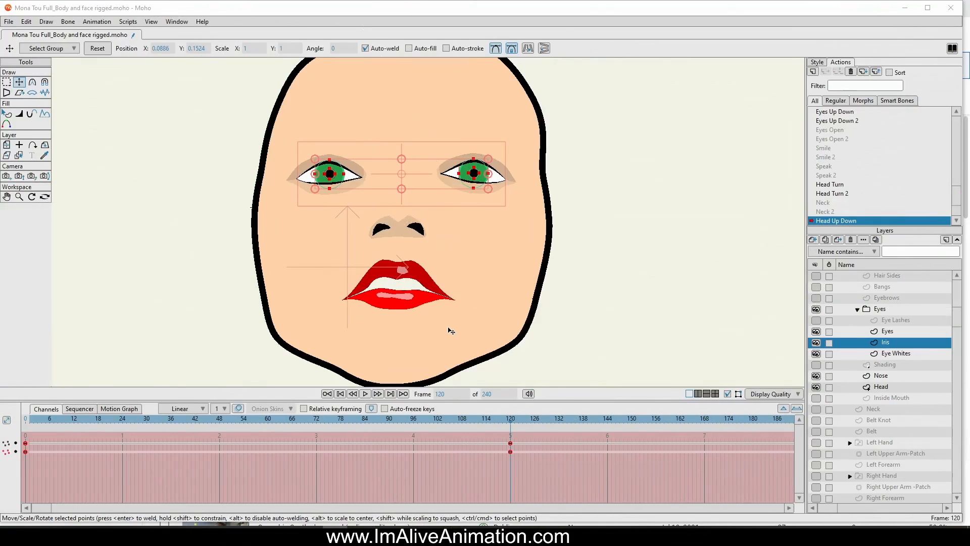
- Preview the look-up motion of the face from frame 0 to frame 120
scroll(390, 196, up, 2)
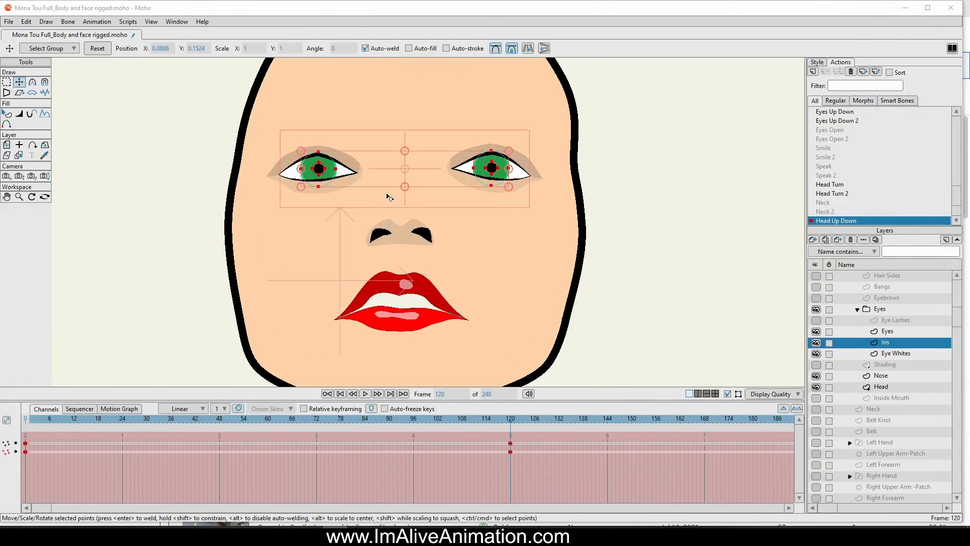
scroll(389, 194, down, 2)
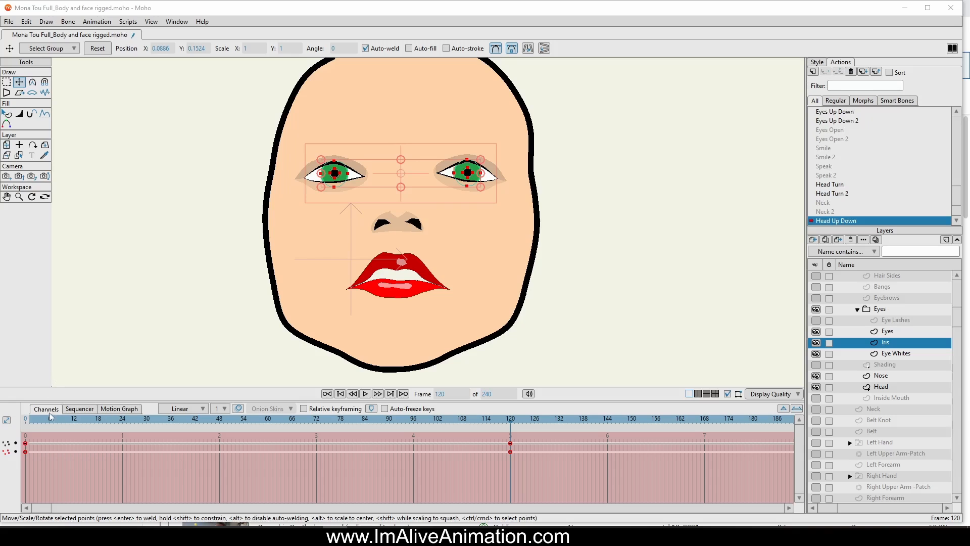
click(29, 423)
drag(29, 422, 513, 439)
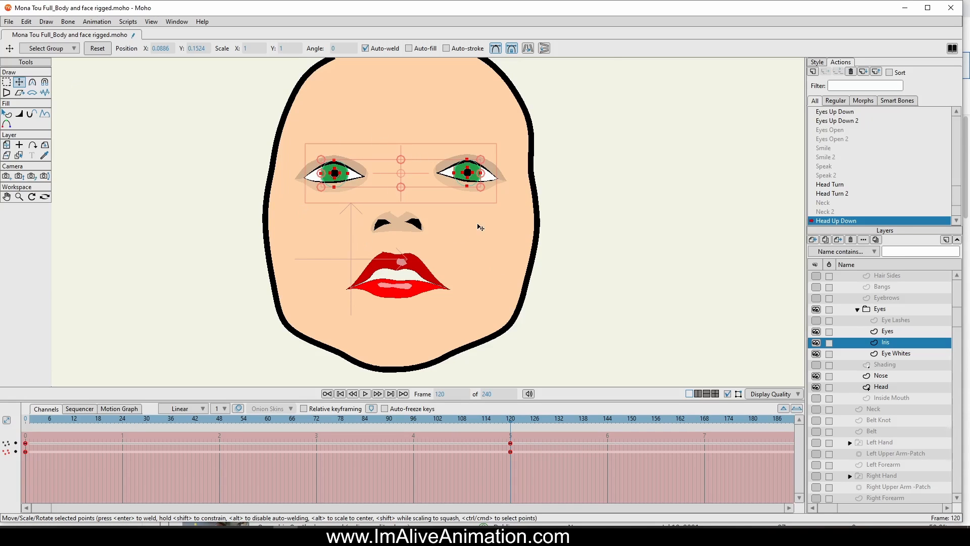
- Apply a slight perspective distortion to the iris points at frame 120, shifting their upper points inward
scroll(457, 191, up, 4)
drag(381, 191, 466, 258)
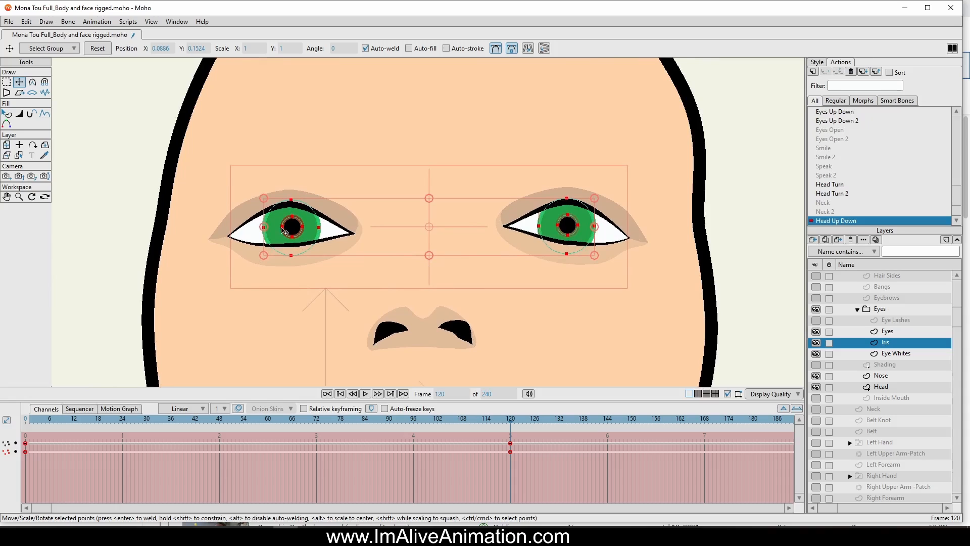
click(6, 93)
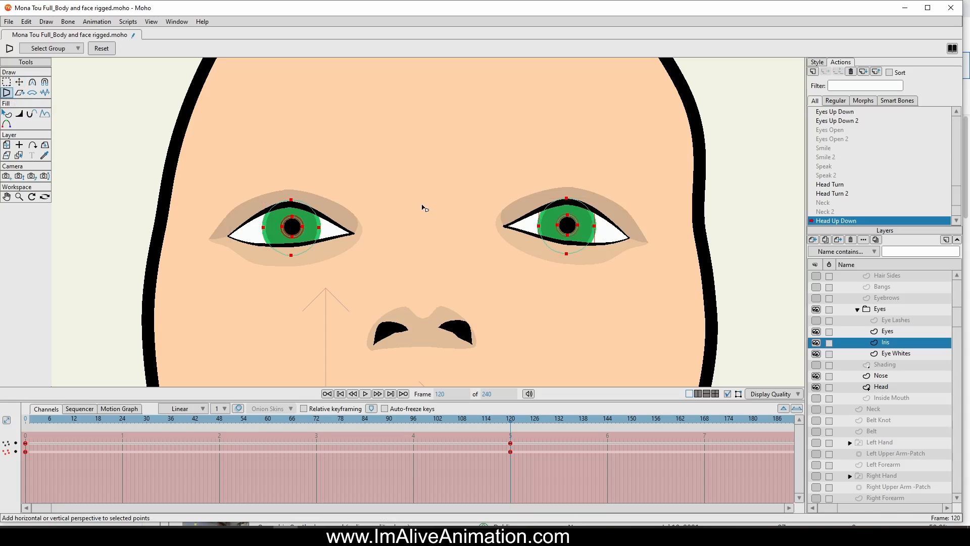
drag(445, 215, 446, 202)
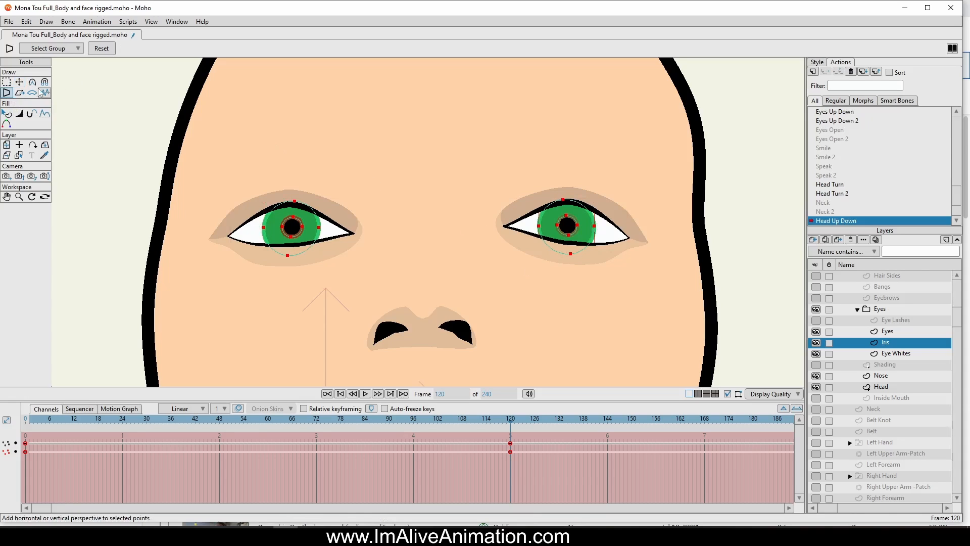
- Raise the irises slightly to a Y position of about 0.156 at frame 120
click(19, 82)
drag(412, 224, 414, 217)
scroll(429, 195, down, 5)
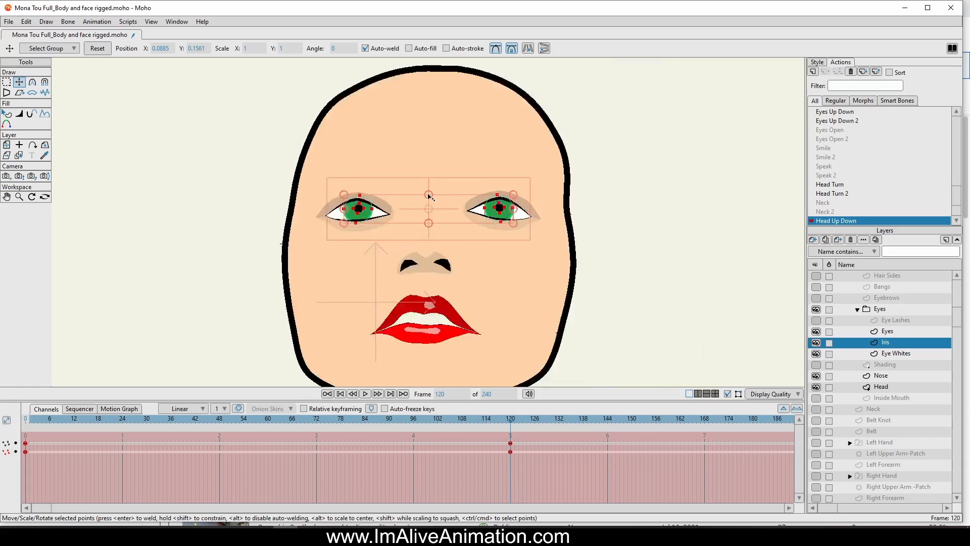
scroll(464, 261, up, 3)
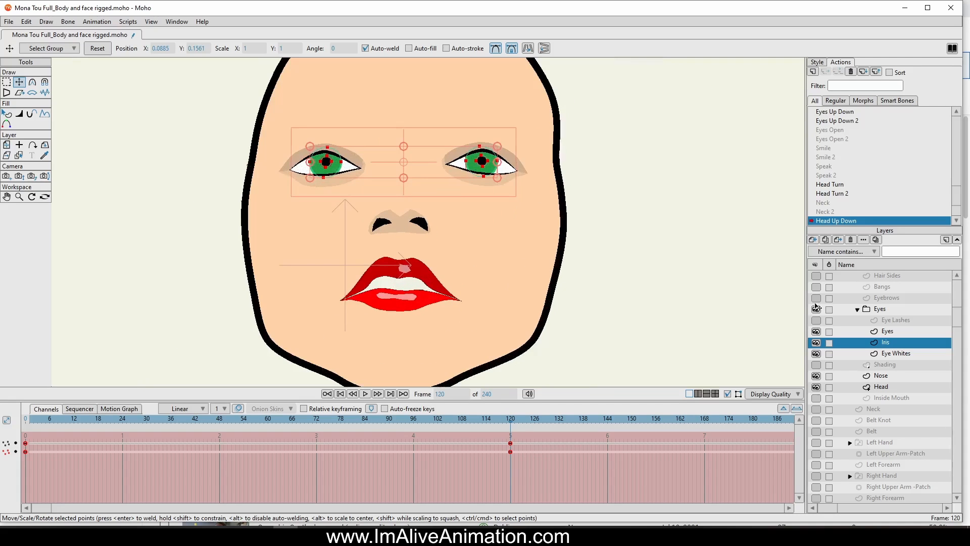
- Preview the eyes' look-up motion, show the Eye Lashes layer and make it active at frame 120
click(879, 305)
drag(29, 421, 513, 429)
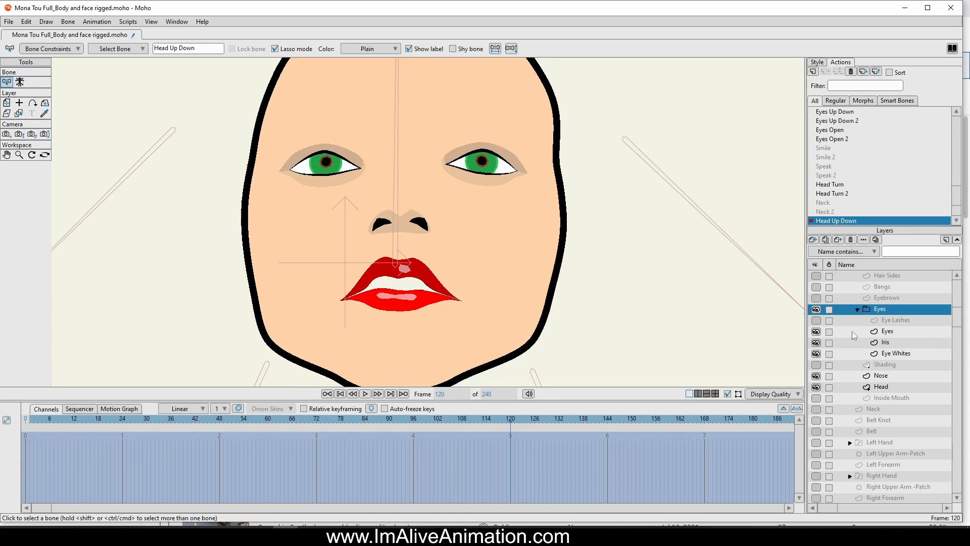
click(816, 320)
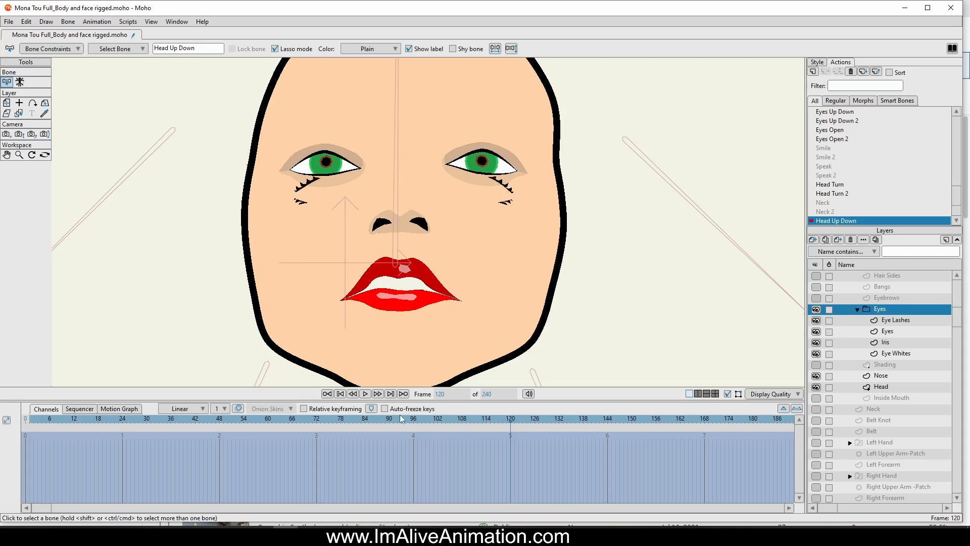
click(893, 321)
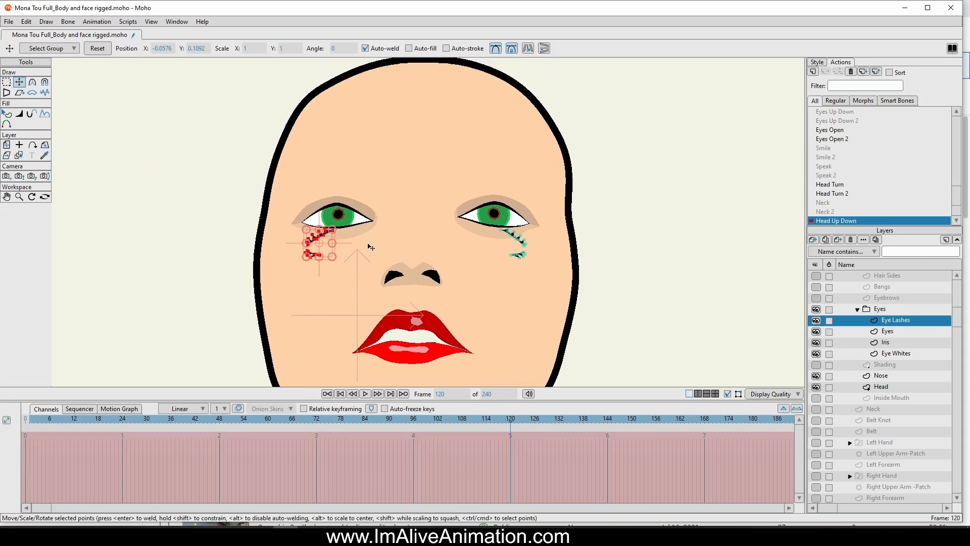
- Raise the left eye's lashes onto the eyelid, to a Y position of about 0.151 at frame 120
scroll(325, 299, up, 5)
scroll(480, 233, down, 5)
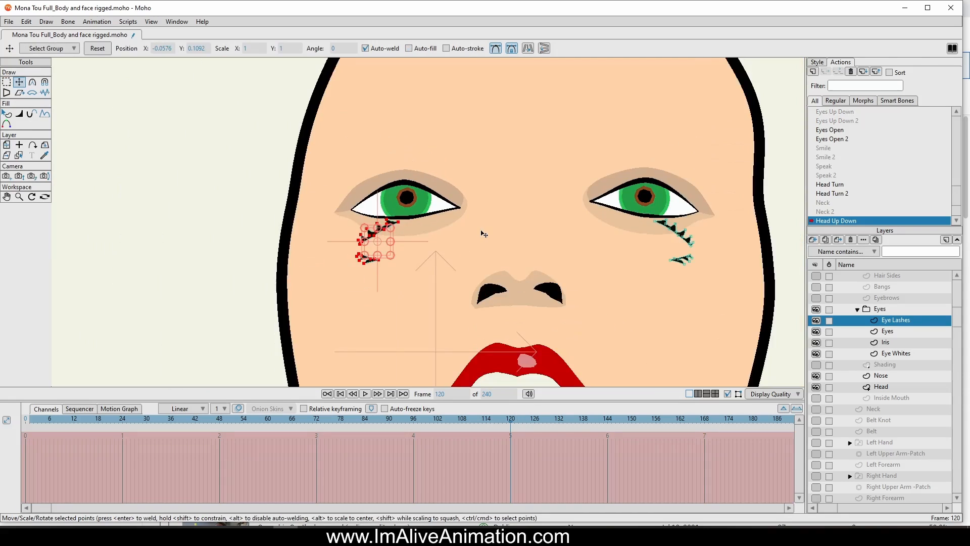
scroll(414, 235, up, 4)
drag(363, 307, 350, 234)
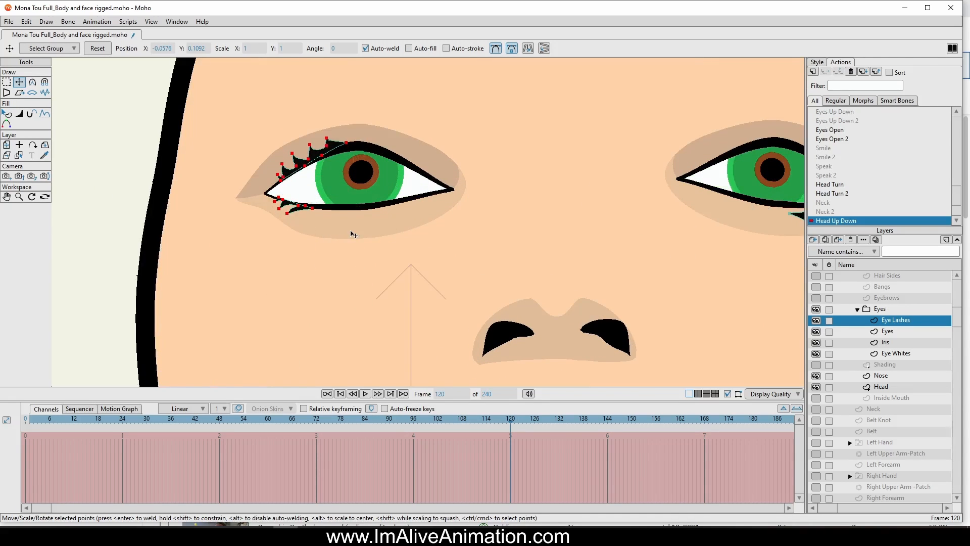
scroll(351, 234, up, 3)
drag(281, 240, 280, 283)
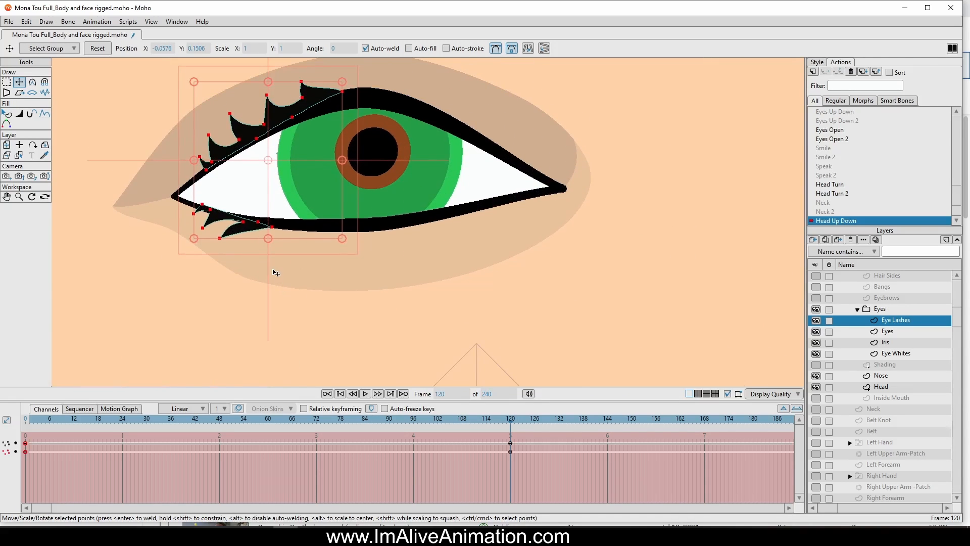
- Fit the left eye's lower lashes to the lid edge by nudging them down to a Y position of about 0.133
scroll(273, 273, up, 2)
ctrl+click(190, 192)
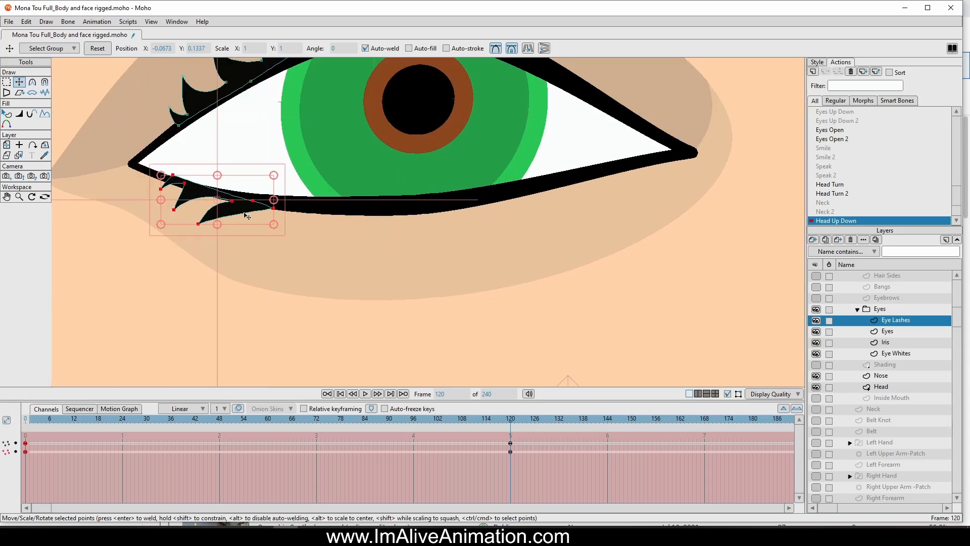
drag(279, 217, 284, 216)
scroll(285, 216, down, 5)
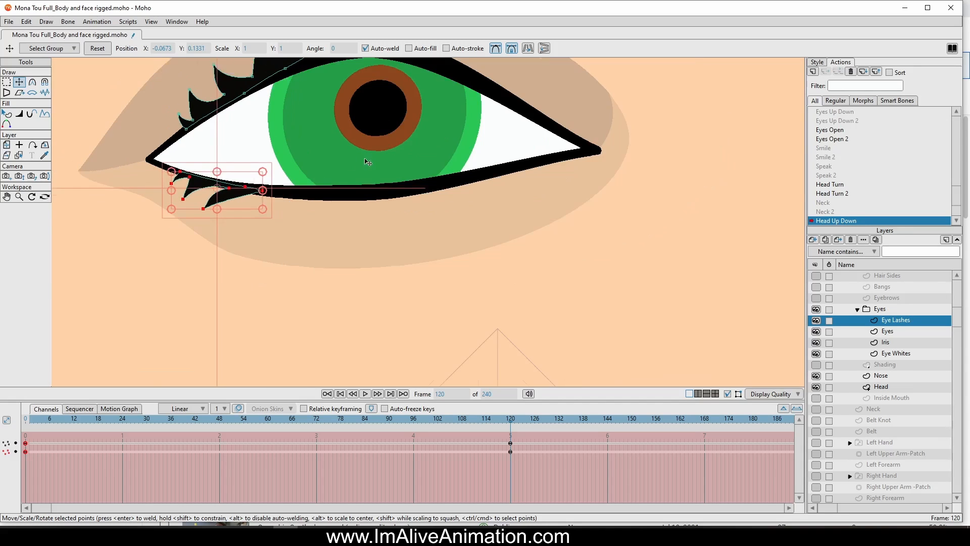
- Select all lash points of the right eye and raise them to a Y position of about 0.150 at frame 120
click(7, 82)
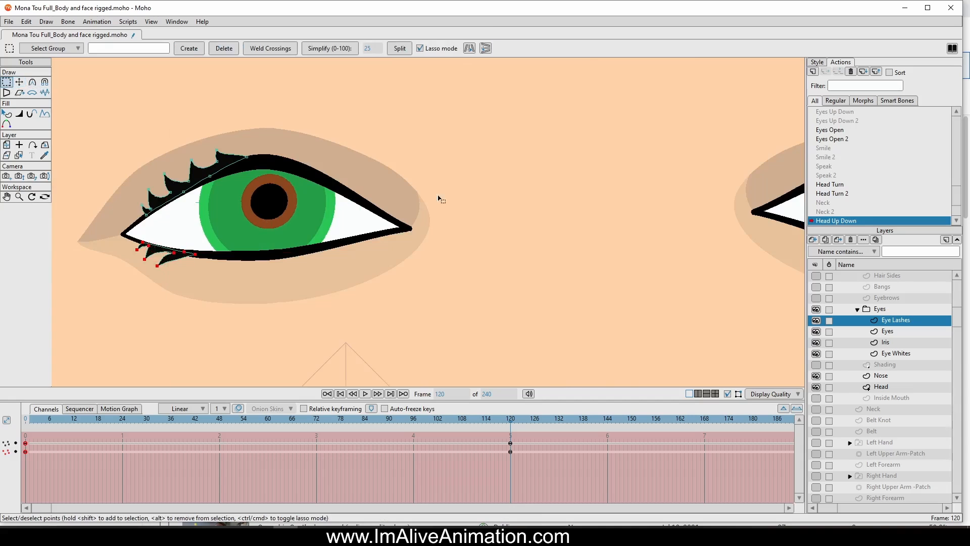
scroll(455, 198, down, 2)
drag(466, 200, 164, 182)
scroll(546, 225, up, 2)
mouse_move(536, 235)
mouse_down()
mouse_move(430, 207)
mouse_move(593, 276)
mouse_move(533, 230)
mouse_up()
click(20, 82)
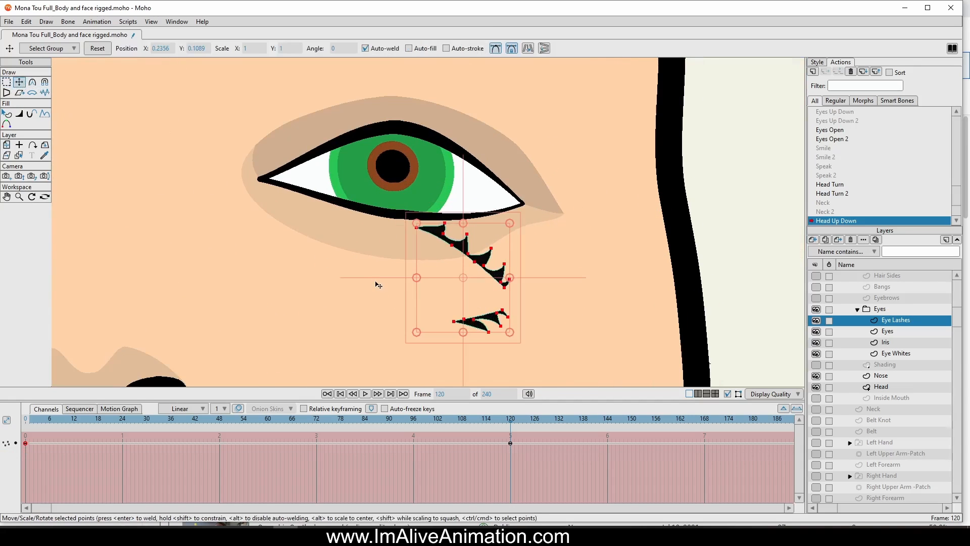
drag(377, 325, 376, 222)
- Fit the right eye's lower lashes to the lid edge by nudging them to a Y position of about 0.132
scroll(445, 208, up, 5)
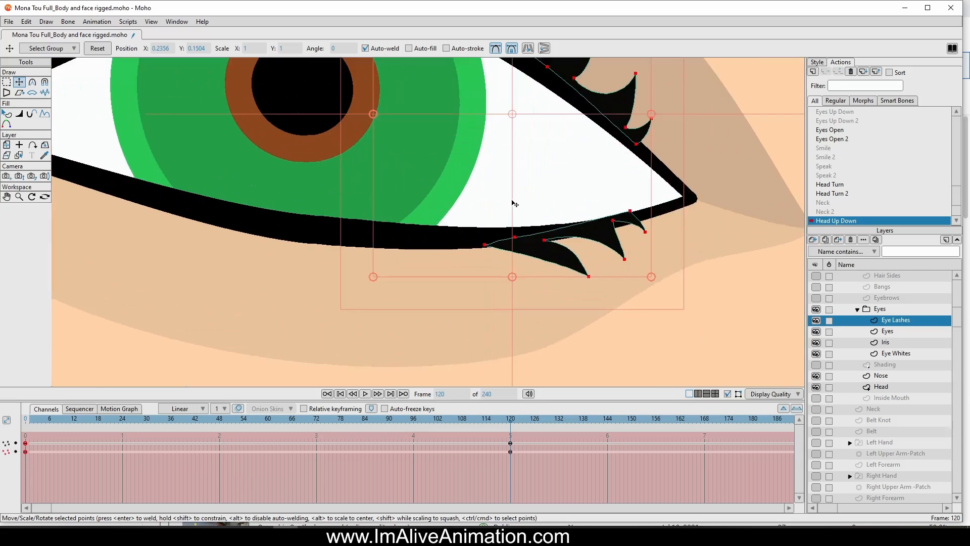
click(542, 253)
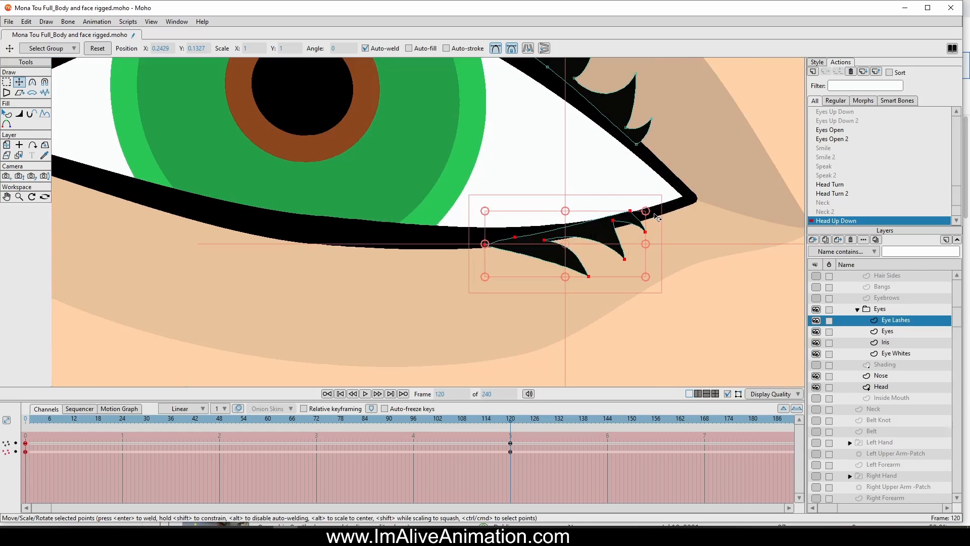
drag(657, 217, 649, 222)
scroll(556, 381, down, 5)
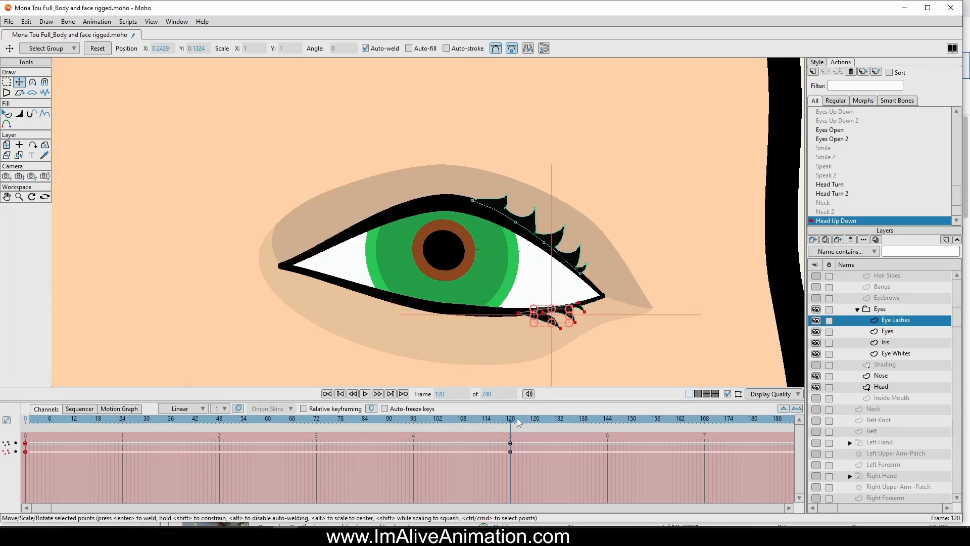
- Apply linear interpolation to all Eye Lashes keyframes and preview the lashes between frames 0 and 120
scroll(524, 281, down, 4)
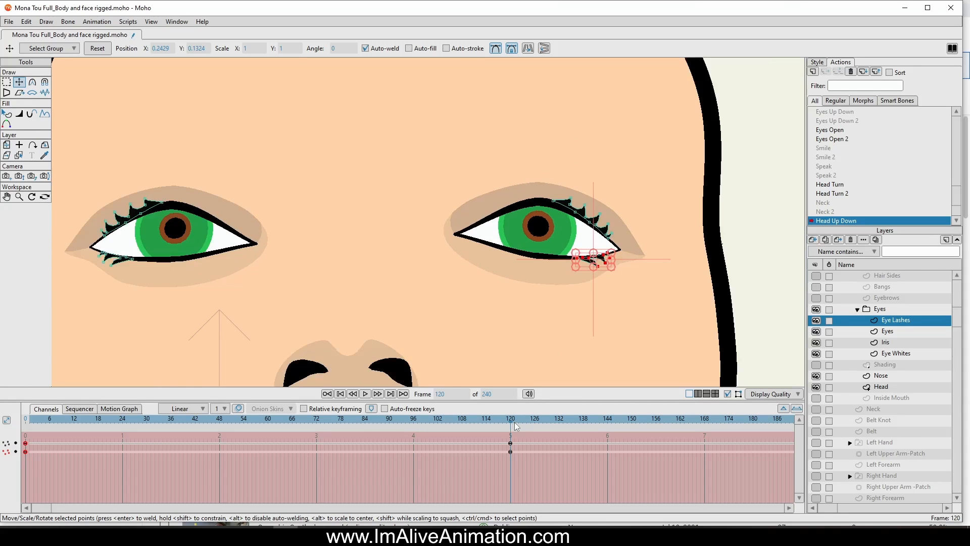
drag(516, 427, 15, 450)
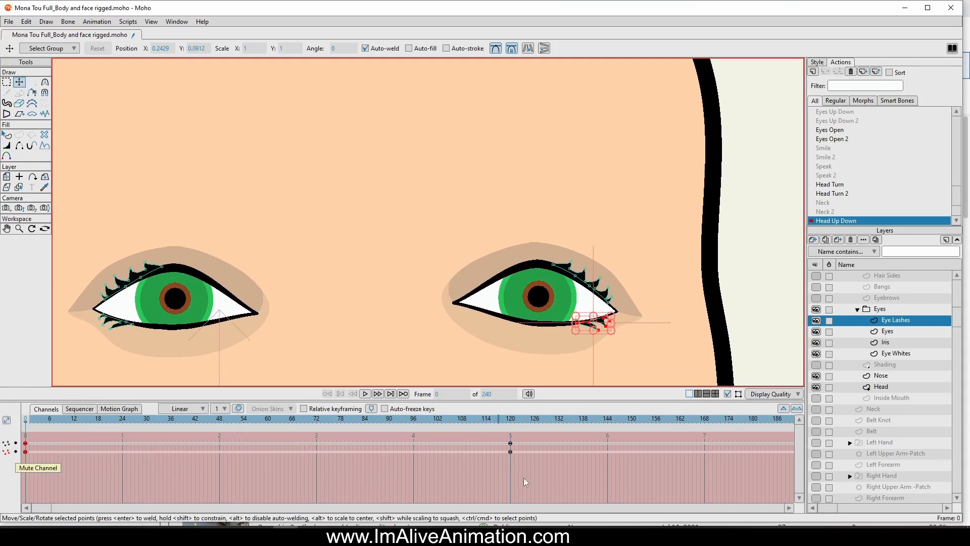
drag(569, 480, 21, 434)
right_click(28, 444)
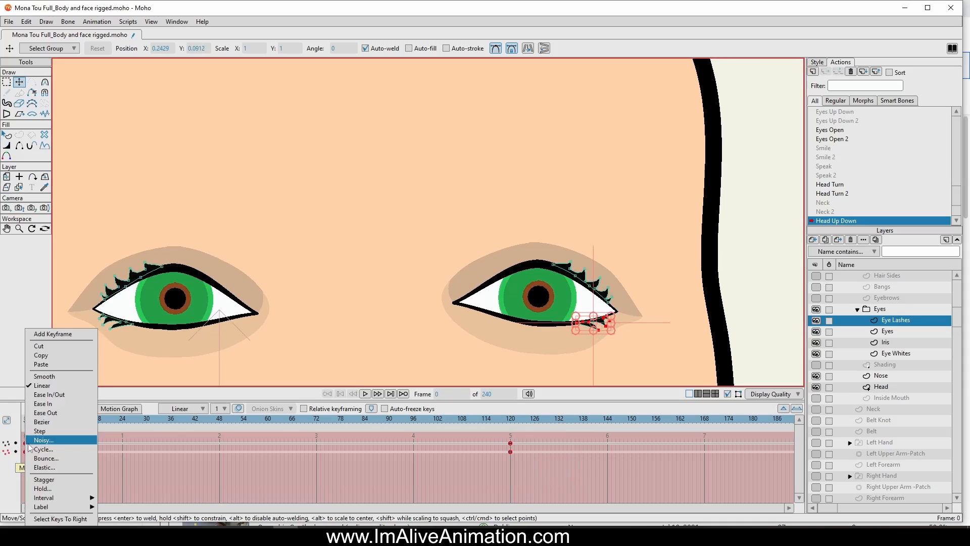
click(43, 377)
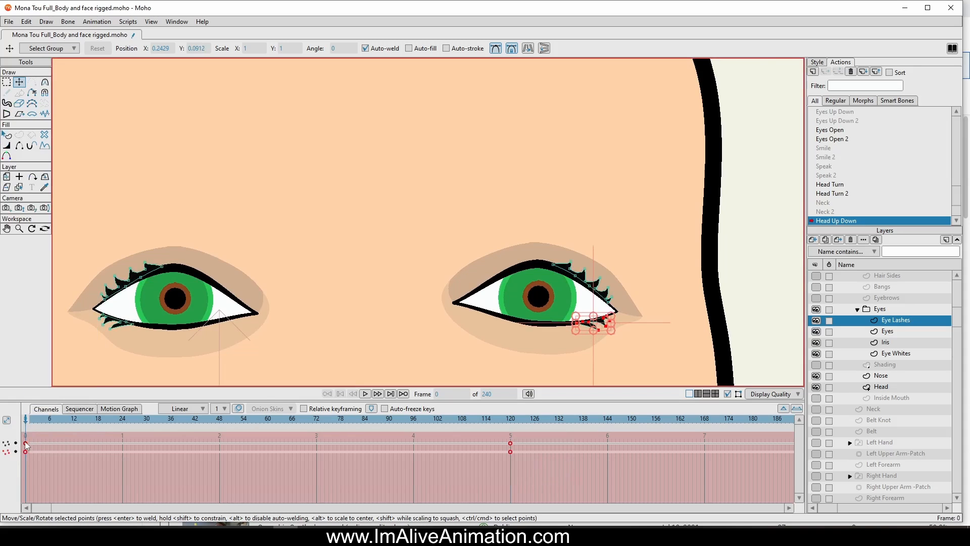
right_click(26, 443)
click(63, 386)
drag(507, 420, 24, 425)
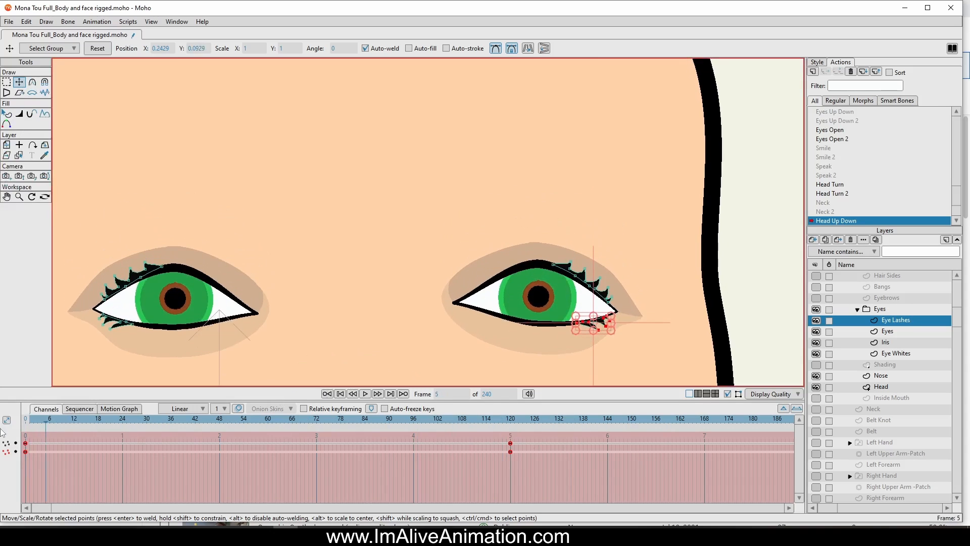
- Show the Shading layer and raise the nose highlight to a Y position of about 0.123 at frame 120
scroll(347, 207, down, 3)
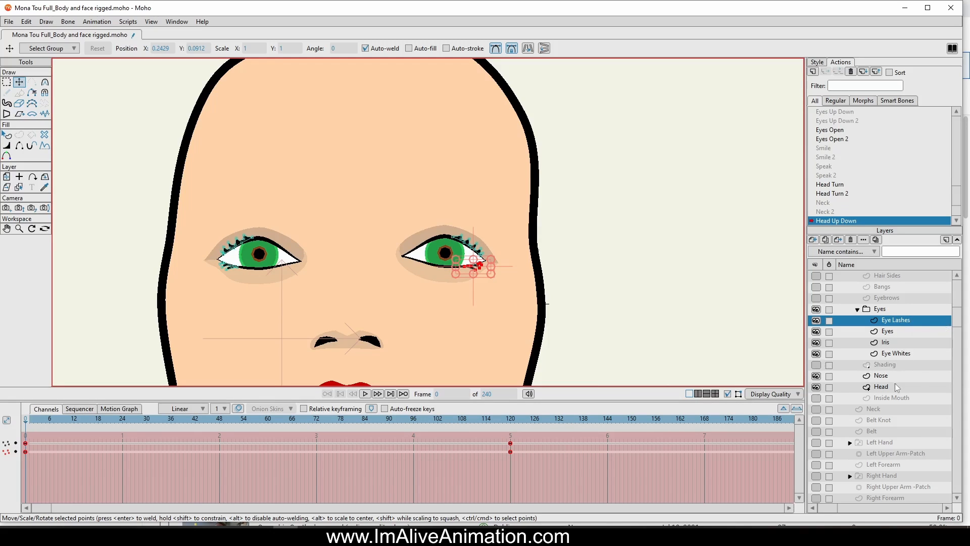
click(817, 365)
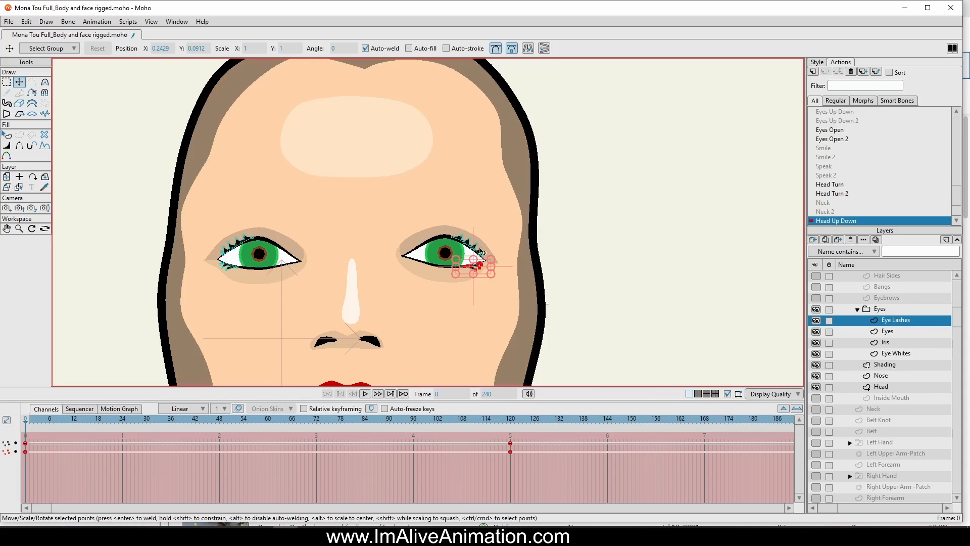
scroll(482, 252, down, 3)
mouse_move(511, 424)
mouse_down()
mouse_move(76, 425)
mouse_move(371, 425)
mouse_move(511, 447)
mouse_up()
click(885, 364)
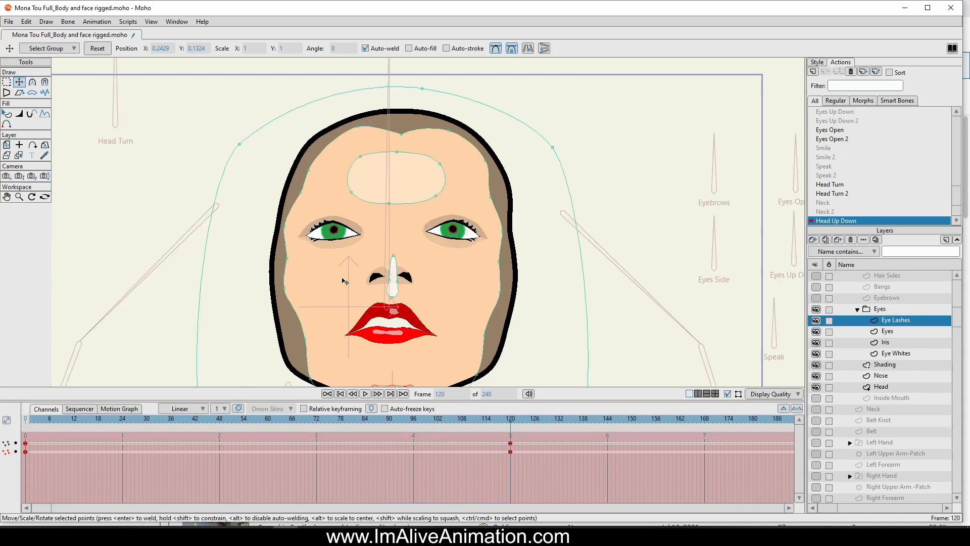
scroll(366, 279, up, 3)
click(434, 297)
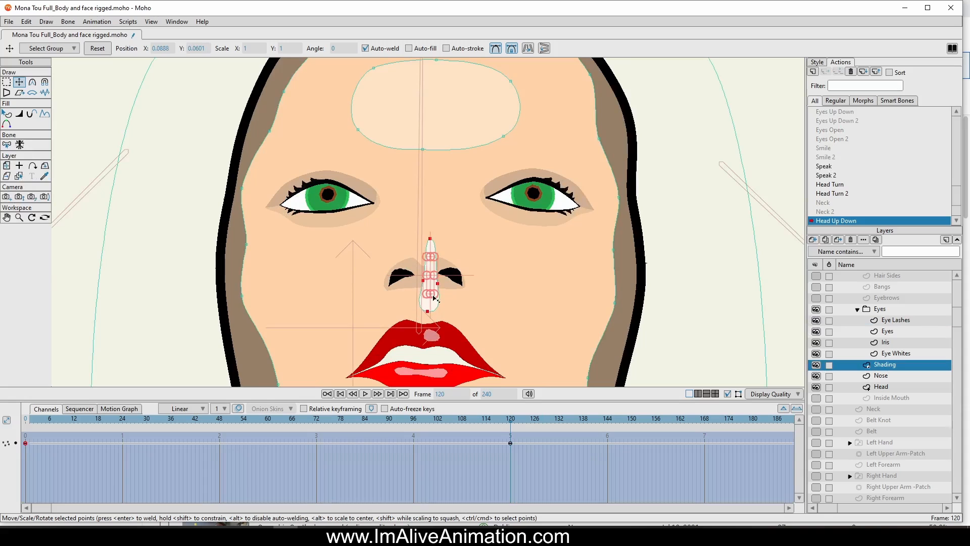
drag(486, 310, 475, 253)
- Shorten the nose highlight vertically and adjust its height above the nose at frame 120
scroll(444, 208, up, 5)
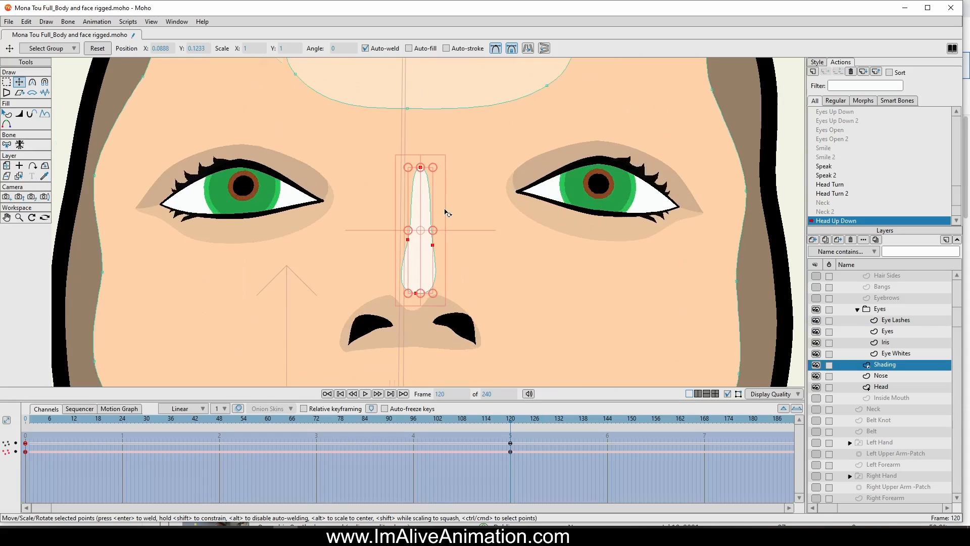
drag(409, 150, 409, 184)
drag(417, 273, 414, 262)
scroll(473, 286, down, 4)
- Apply linear interpolation to all Shading keyframes and preview the nose highlight's look-up motion
drag(510, 423, 442, 430)
drag(556, 449, 19, 441)
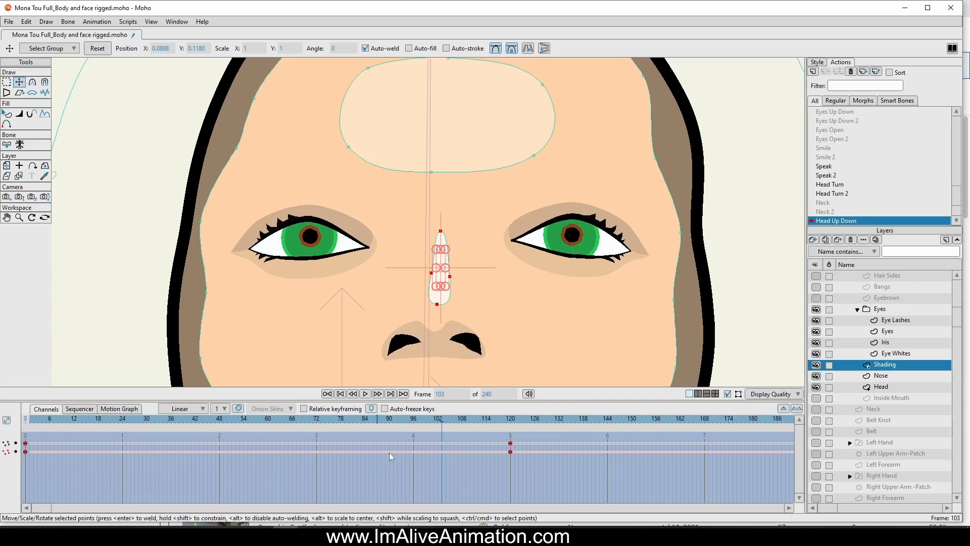
right_click(513, 456)
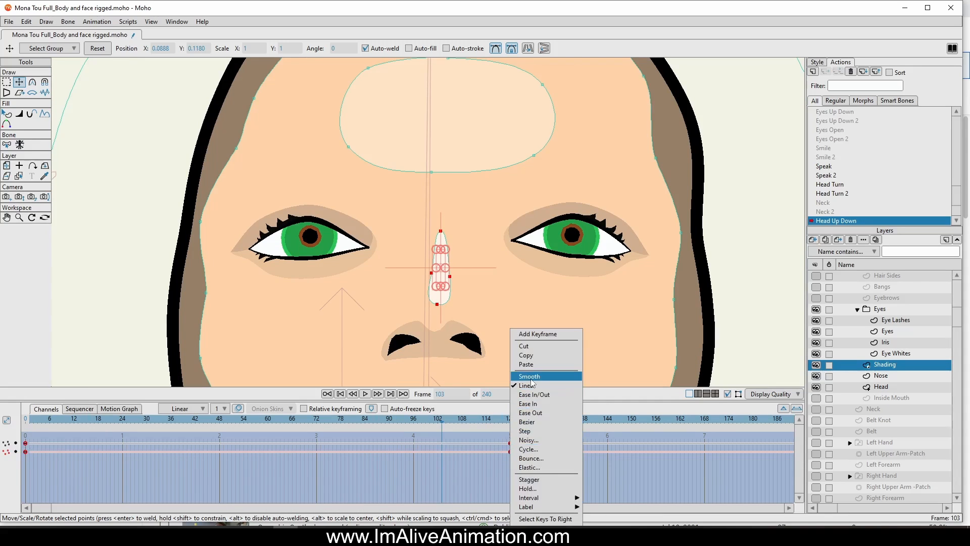
click(528, 380)
right_click(510, 452)
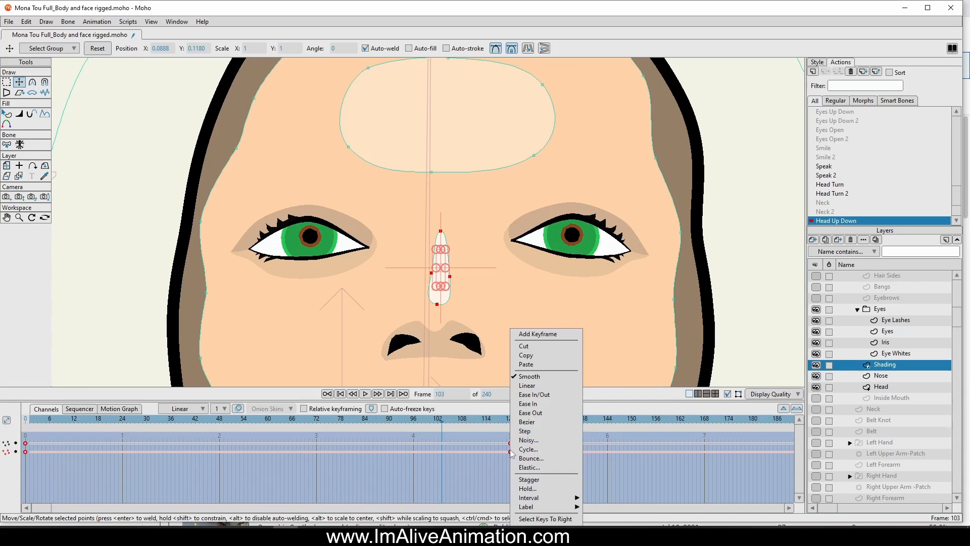
click(526, 387)
drag(514, 419, 353, 416)
- Check the Eye Whites layer's look-up motion between frames 0 and 120, ending at frame 120
click(878, 353)
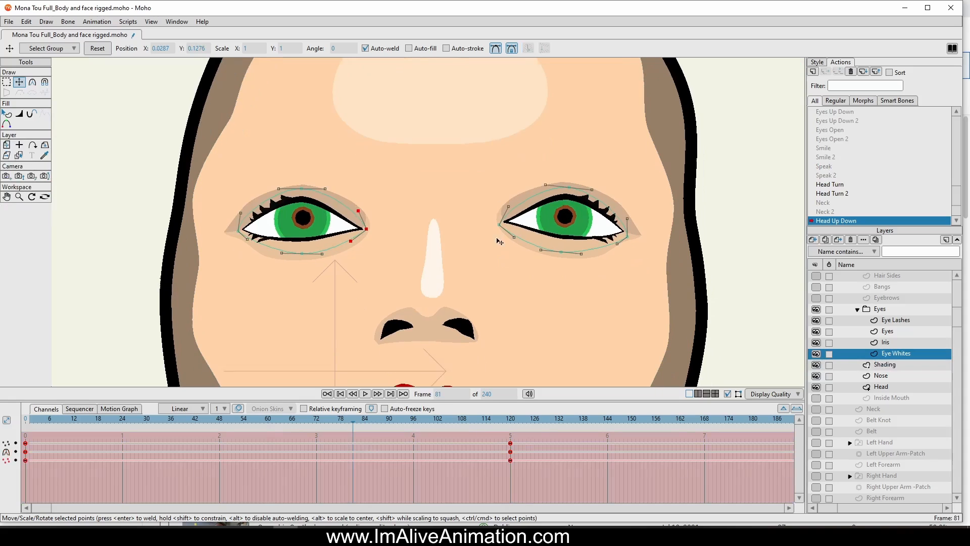
drag(28, 420, 536, 416)
click(515, 414)
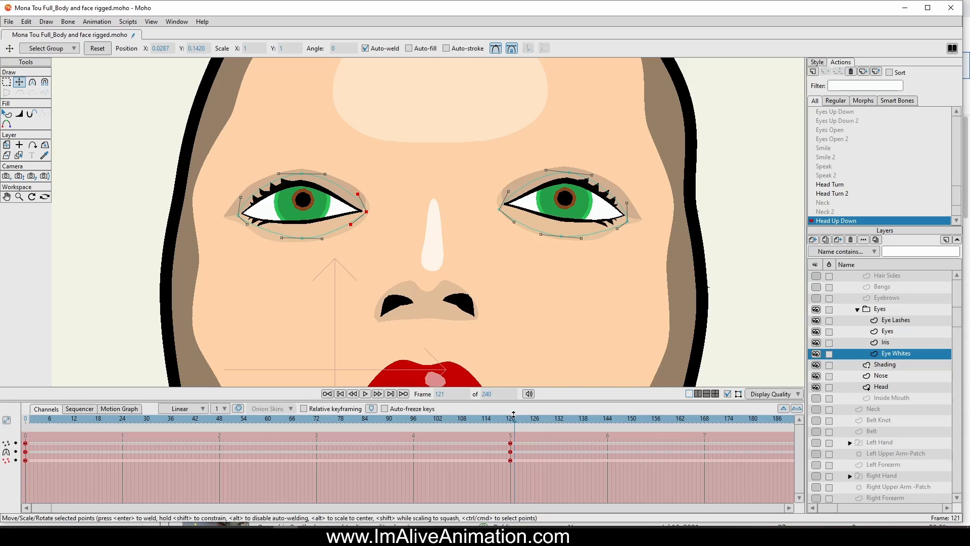
click(510, 415)
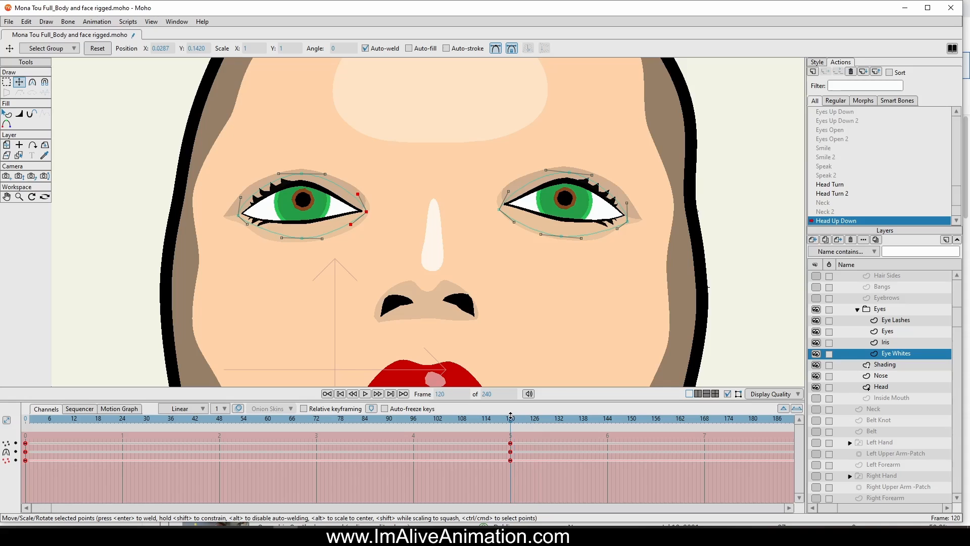
- Raise the forehead highlight on the Shading layer to a Y position of about 0.287 at frame 120 and preview its motion
click(884, 364)
scroll(430, 172, down, 3)
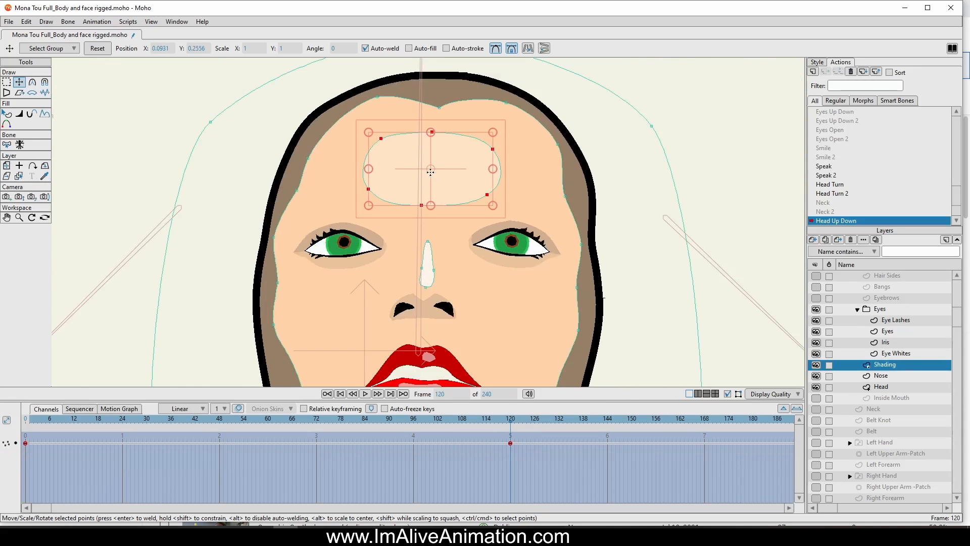
mouse_move(430, 171)
mouse_down()
mouse_move(430, 158)
mouse_move(456, 171)
mouse_up()
mouse_move(511, 426)
mouse_down()
mouse_move(46, 458)
mouse_move(401, 417)
mouse_move(533, 428)
mouse_move(511, 434)
mouse_up()
scroll(450, 165, up, 3)
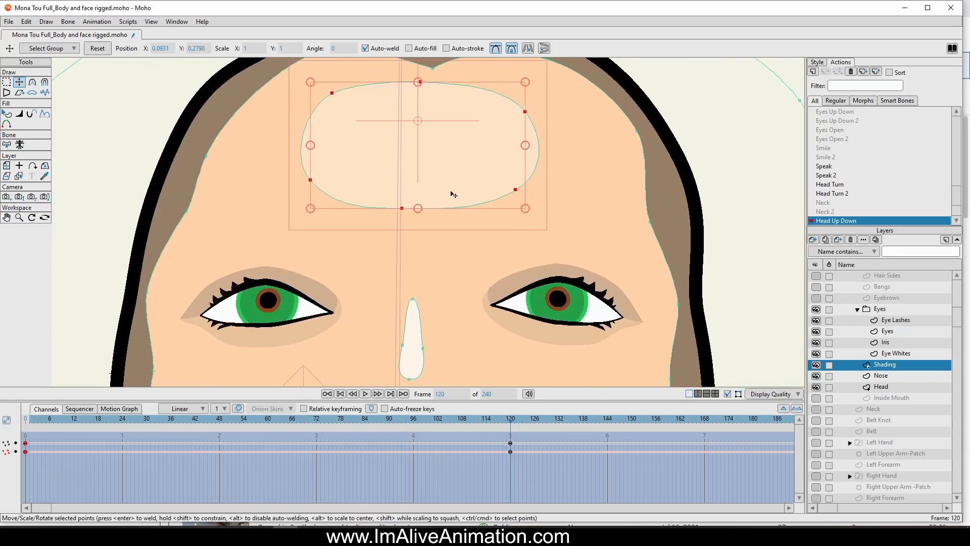
drag(436, 273, 432, 255)
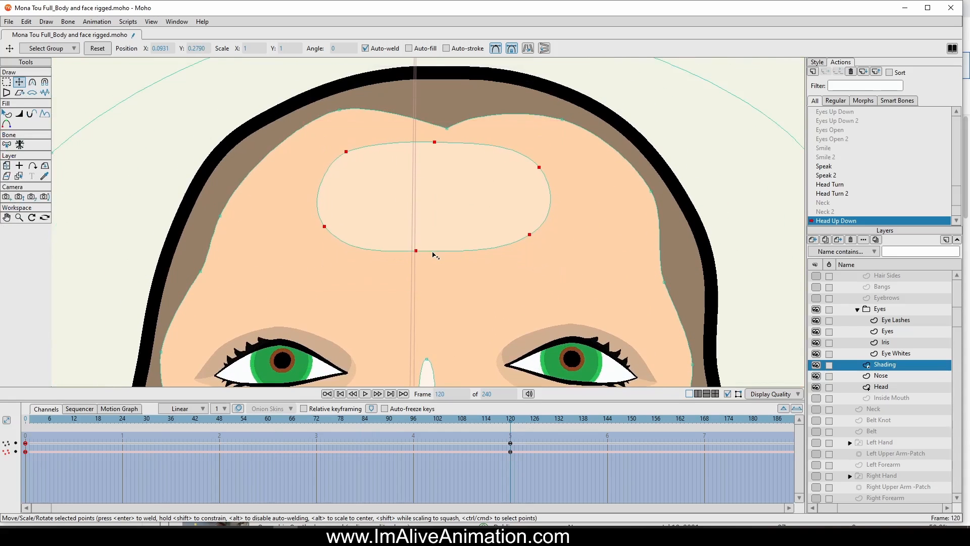
scroll(514, 335, down, 5)
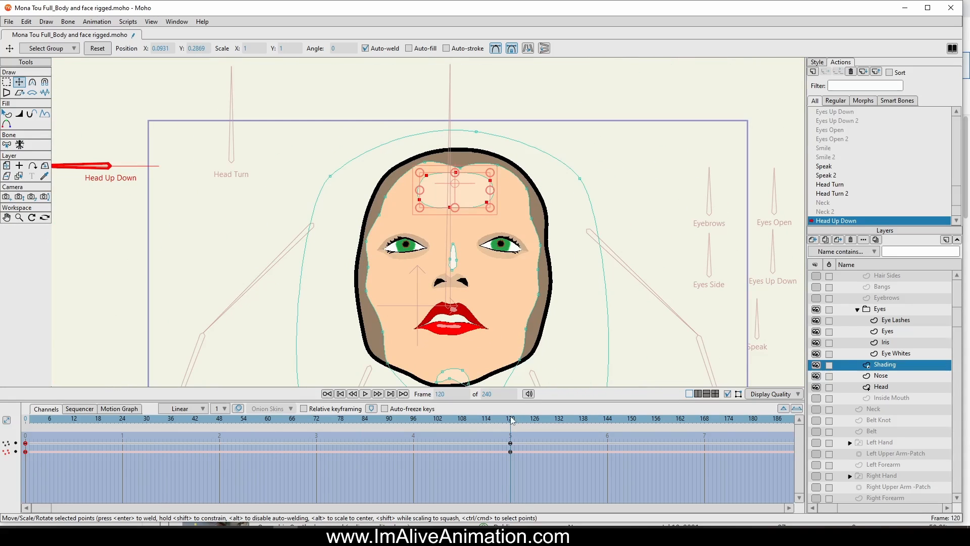
mouse_move(510, 421)
mouse_down()
mouse_move(44, 437)
mouse_move(269, 422)
mouse_move(514, 426)
mouse_up()
- Raise the face outline shading shape to a Y position of about 0.080 at frame 120 and preview its motion
scroll(505, 248, up, 4)
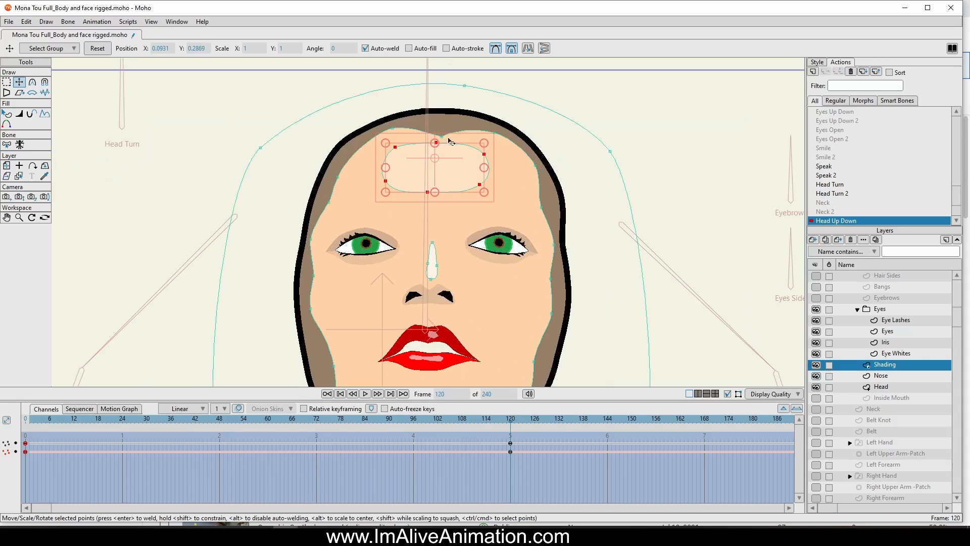
click(452, 109)
drag(453, 111, 455, 100)
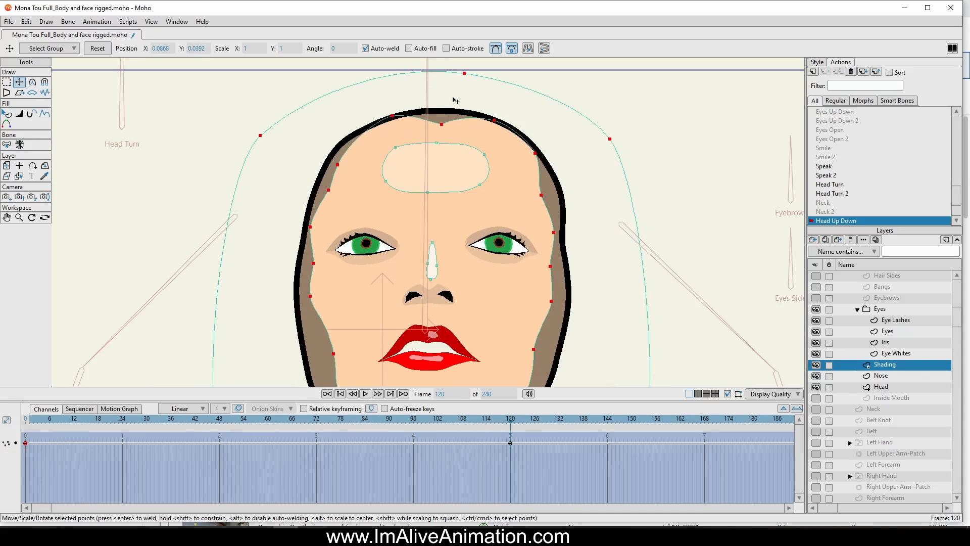
drag(444, 259, 435, 184)
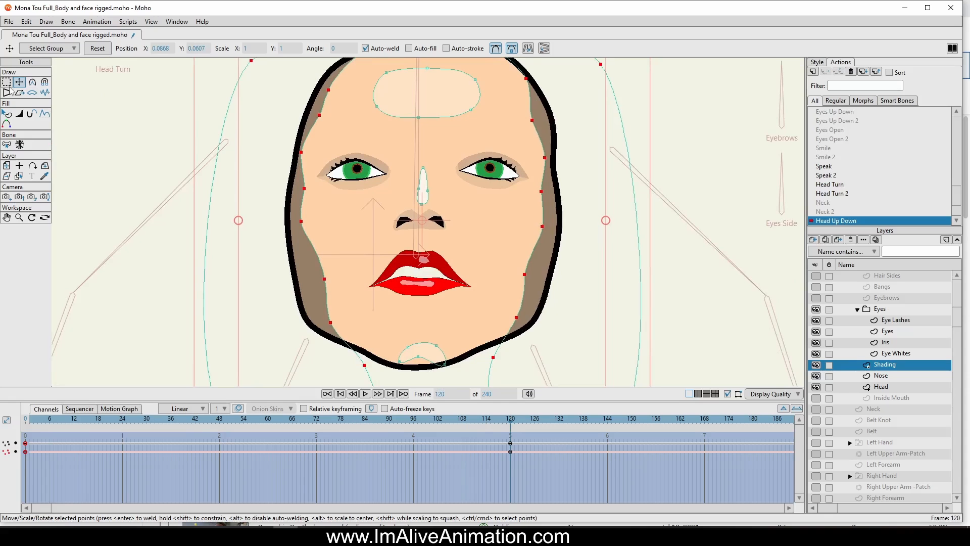
scroll(405, 232, down, 2)
drag(446, 245, 445, 235)
mouse_move(510, 422)
mouse_down()
mouse_move(301, 430)
mouse_move(530, 419)
mouse_move(510, 414)
mouse_up()
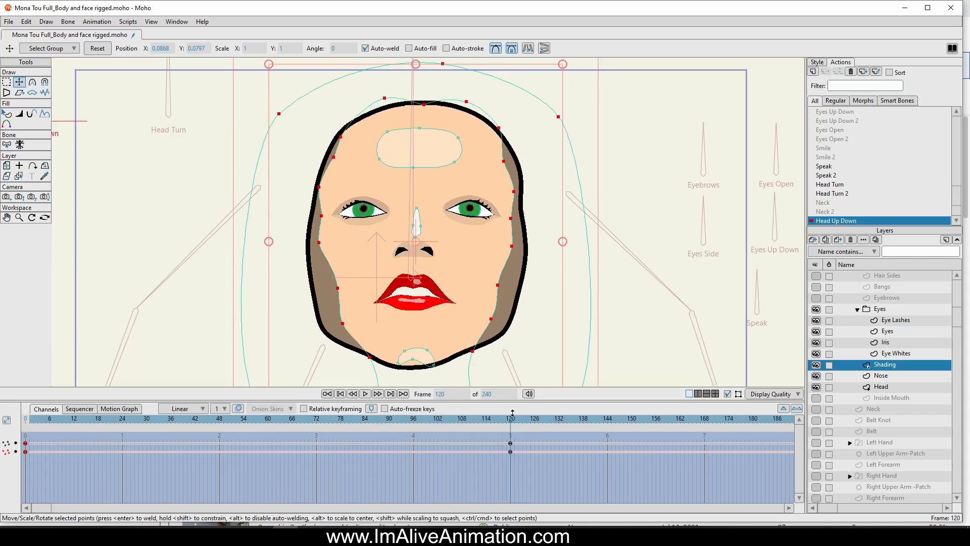
- Select only the upper forehead points of the face shading shape, lower them to a Y position of about 0.329, and preview the motion
click(6, 82)
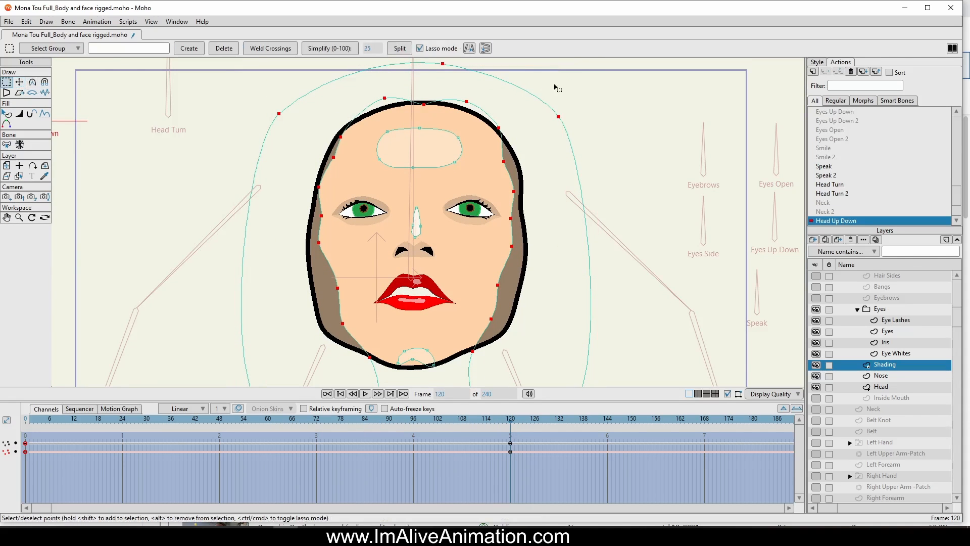
drag(479, 91, 326, 112)
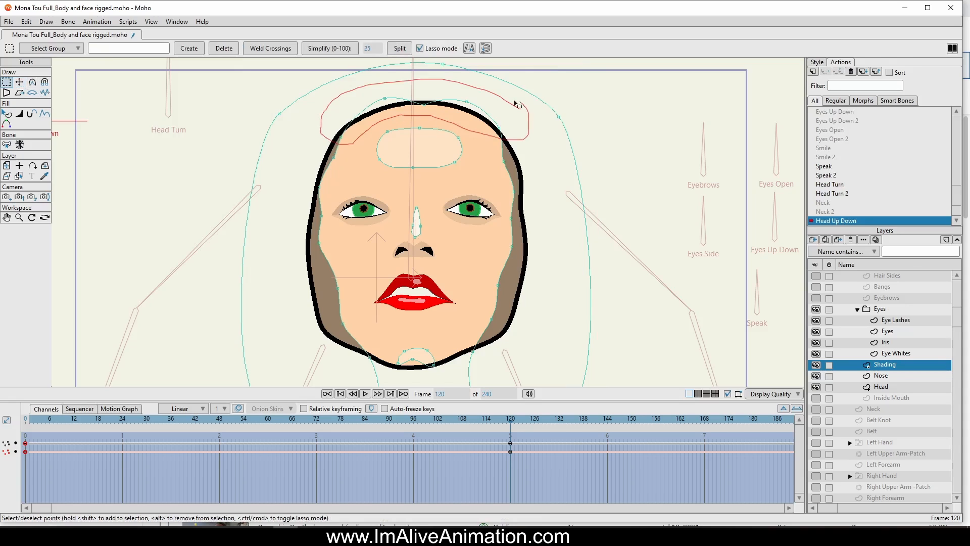
drag(517, 104, 517, 105)
click(20, 83)
drag(452, 204, 451, 215)
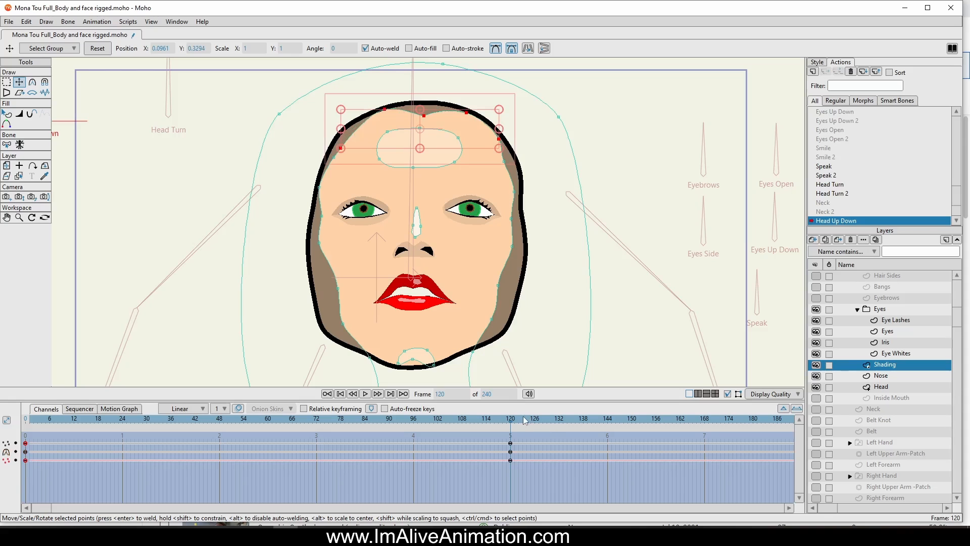
drag(525, 421, 510, 435)
- Raise the center hairline point of the face shading to a Y position of about 0.375 at frame 120 and preview it
scroll(449, 198, up, 1)
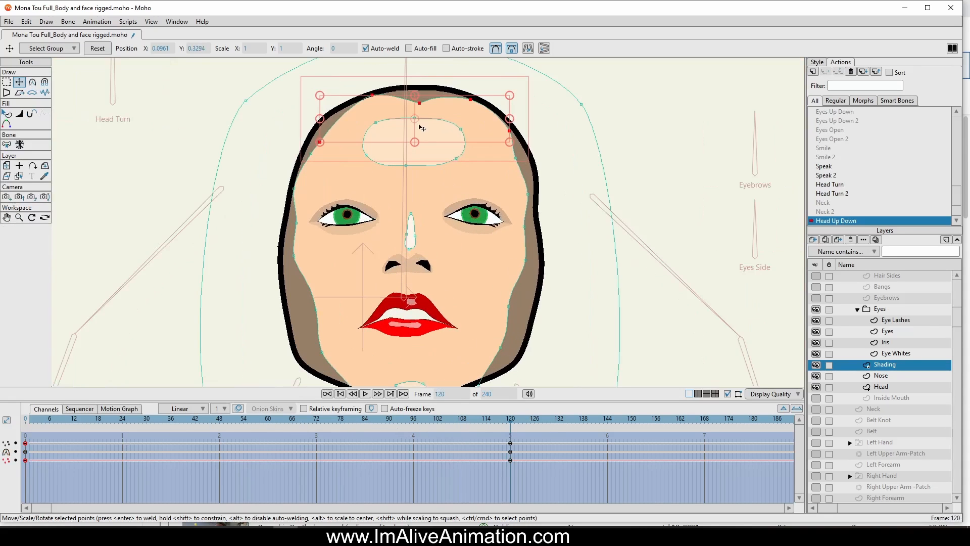
click(420, 103)
drag(419, 103, 419, 93)
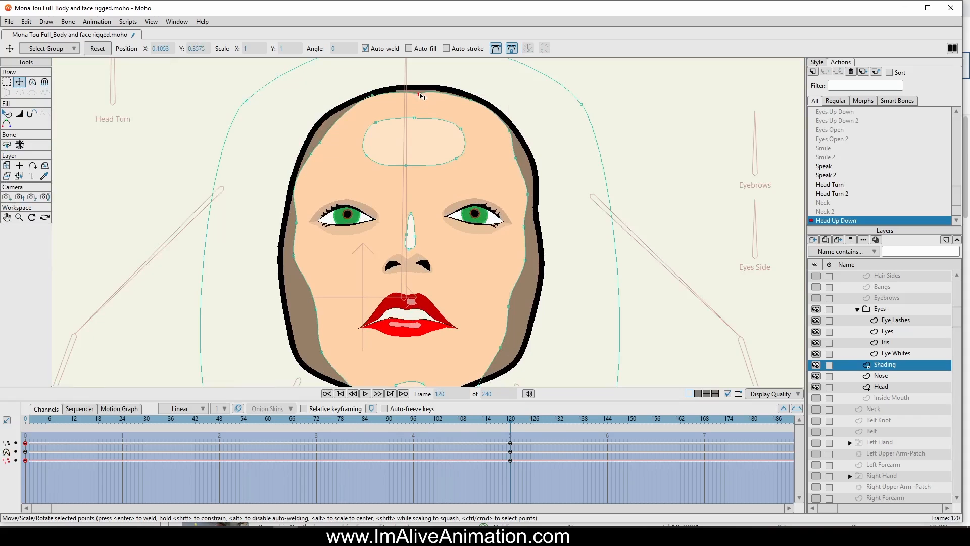
mouse_move(511, 420)
mouse_down()
mouse_move(288, 427)
mouse_move(75, 451)
mouse_move(510, 408)
mouse_move(162, 412)
mouse_move(286, 397)
mouse_move(441, 402)
mouse_move(510, 419)
mouse_up()
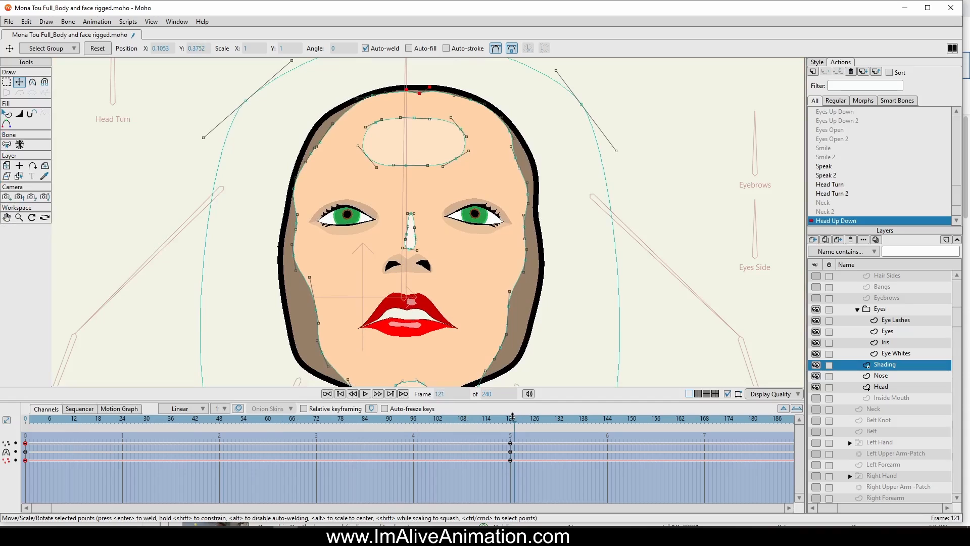
- Raise the shading points at both sides of the forehead slightly at the look-up frame and preview the motion
drag(321, 142, 319, 134)
drag(510, 132, 509, 124)
drag(508, 421, 437, 436)
scroll(470, 252, down, 2)
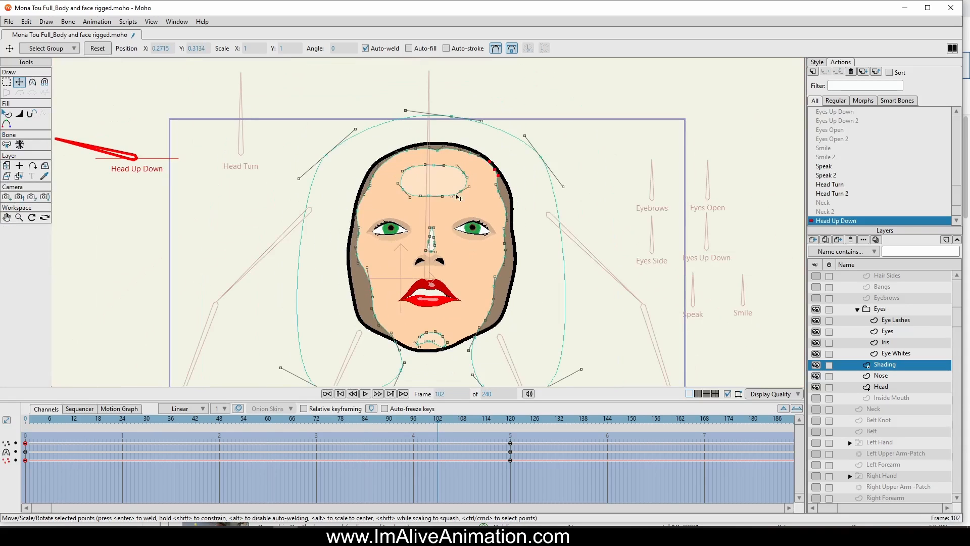
- Raise the chin highlight on the Shading layer to a Y position of about -0.127 at frame 120 and preview its motion
drag(458, 195, 448, 140)
click(510, 428)
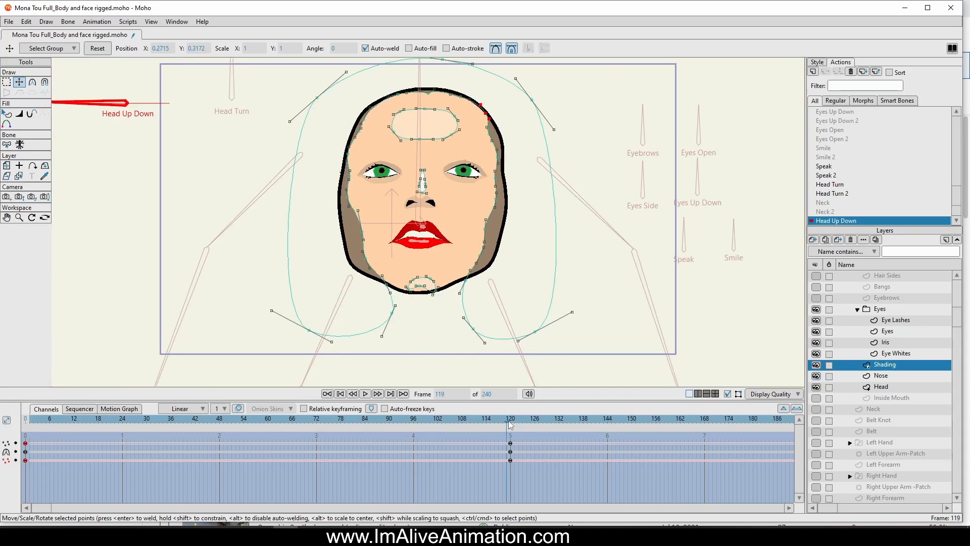
scroll(398, 324, up, 2)
click(396, 323)
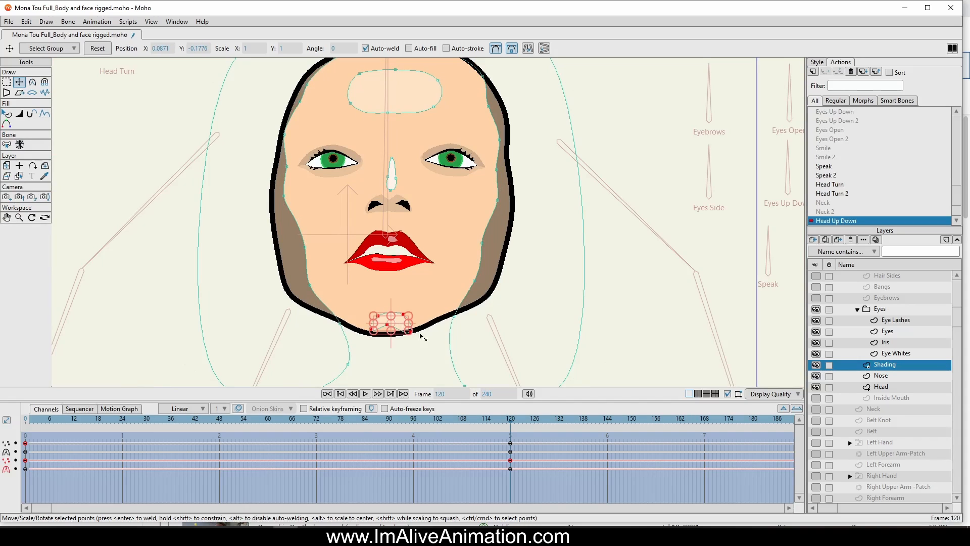
drag(26, 420, 511, 430)
drag(400, 365, 393, 338)
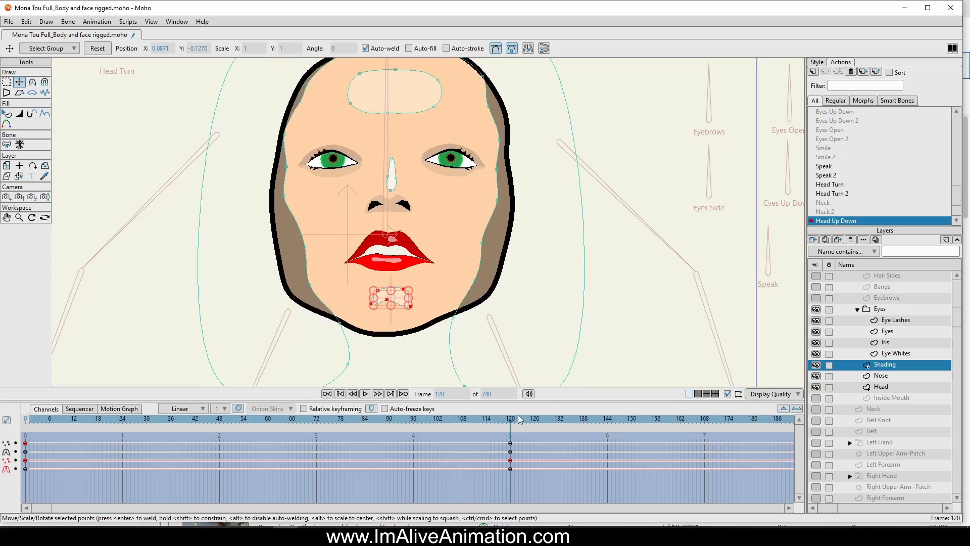
drag(511, 422, 37, 430)
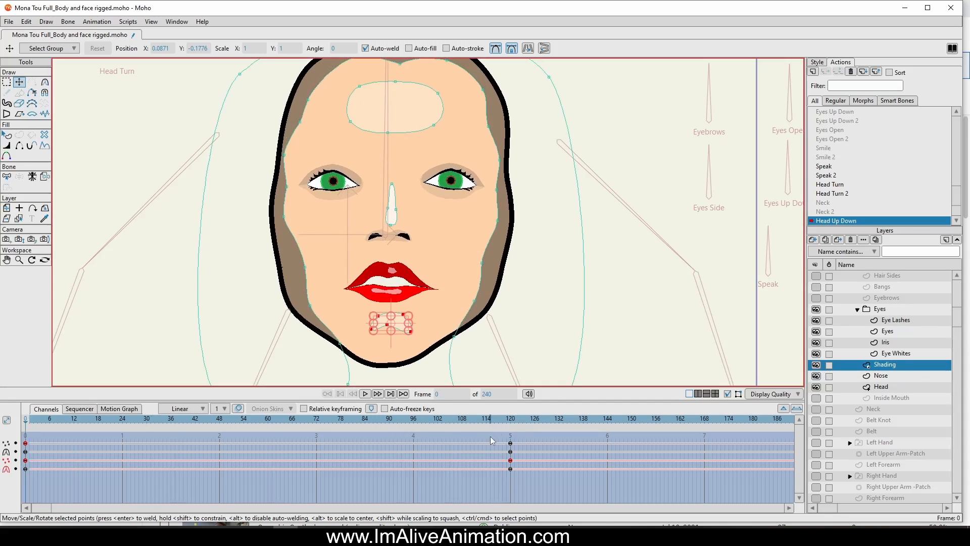
click(512, 422)
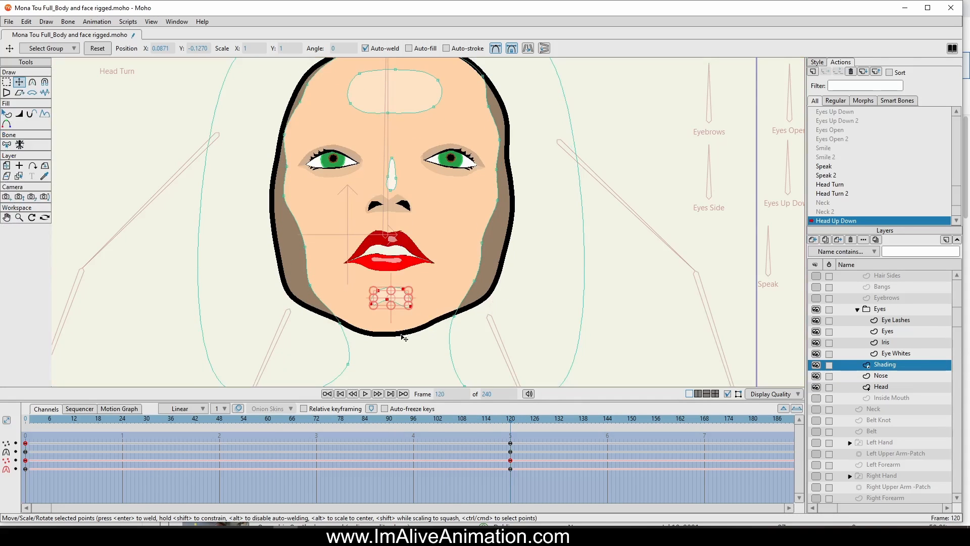
click(337, 422)
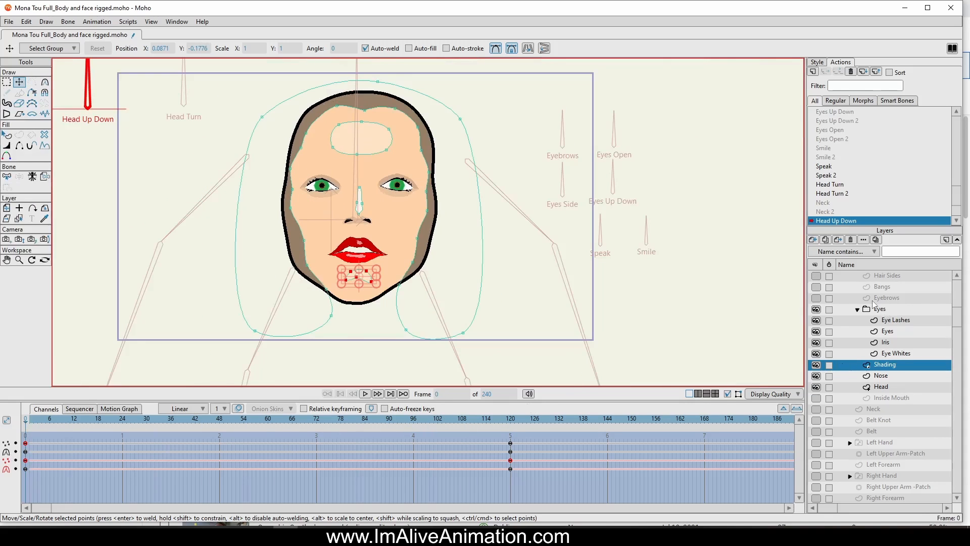
- Show the Eyebrows layer, raise both eyebrows to a Y position of about 0.196 at frame 120, and preview the motion
scroll(875, 303, up, 1)
click(816, 331)
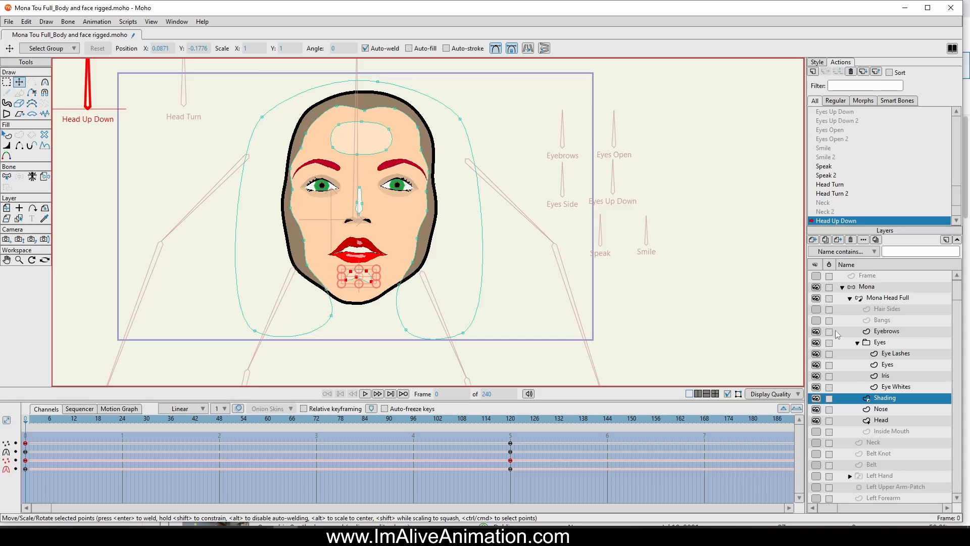
click(888, 331)
scroll(360, 198, up, 3)
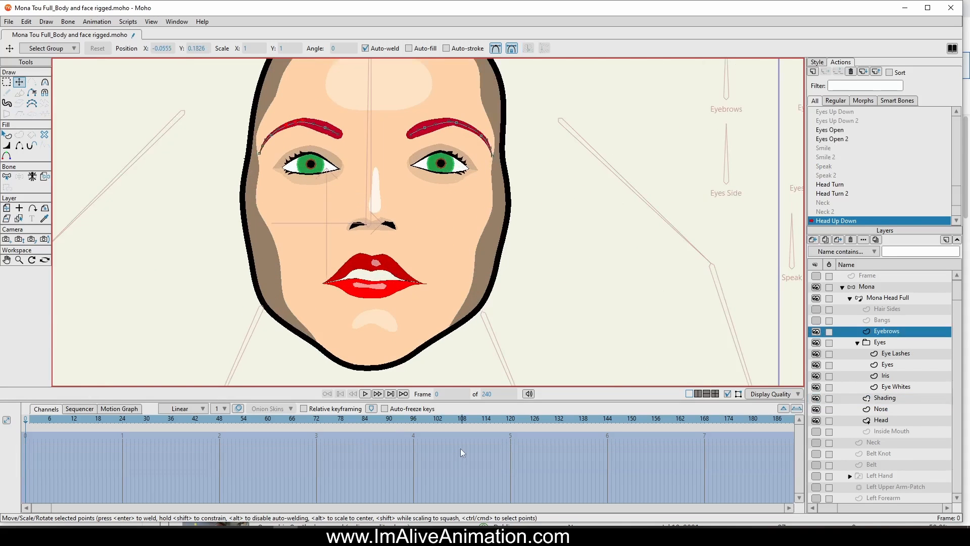
drag(31, 419, 510, 446)
drag(355, 237, 402, 310)
key(ctrl+a)
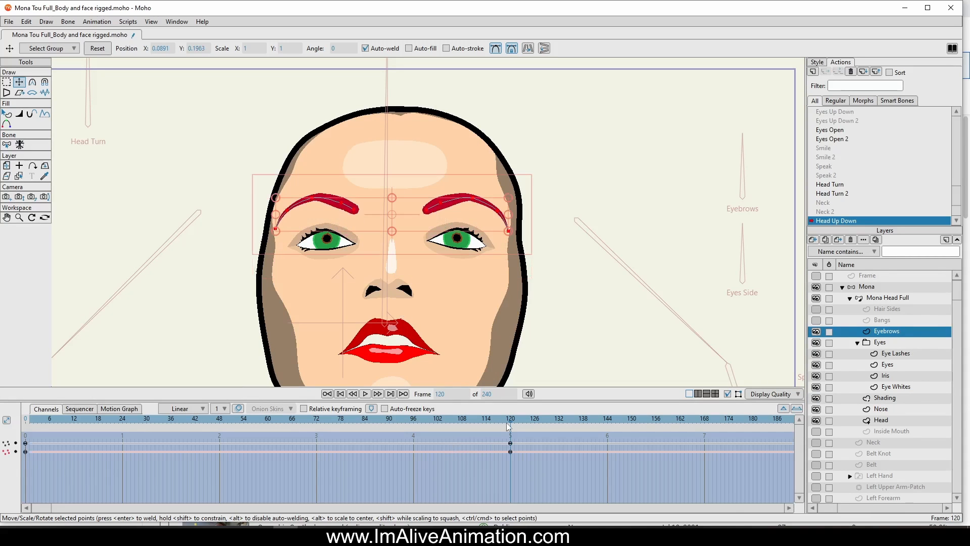
drag(510, 418, 252, 418)
- Apply linear interpolation to all Eyebrows keyframes and preview the motion from frame 0 to 120
drag(217, 461, 25, 460)
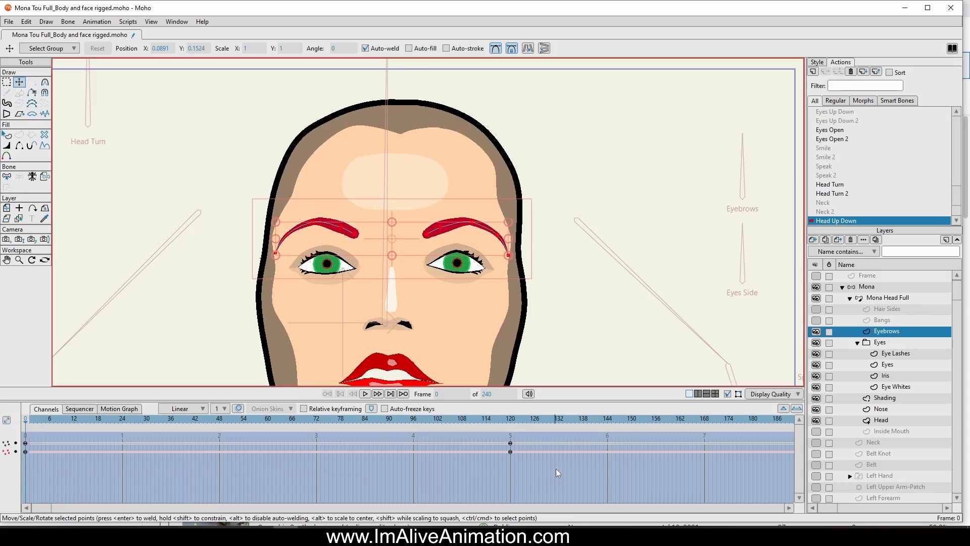
drag(556, 468, 17, 436)
right_click(27, 444)
click(46, 377)
drag(26, 422, 509, 442)
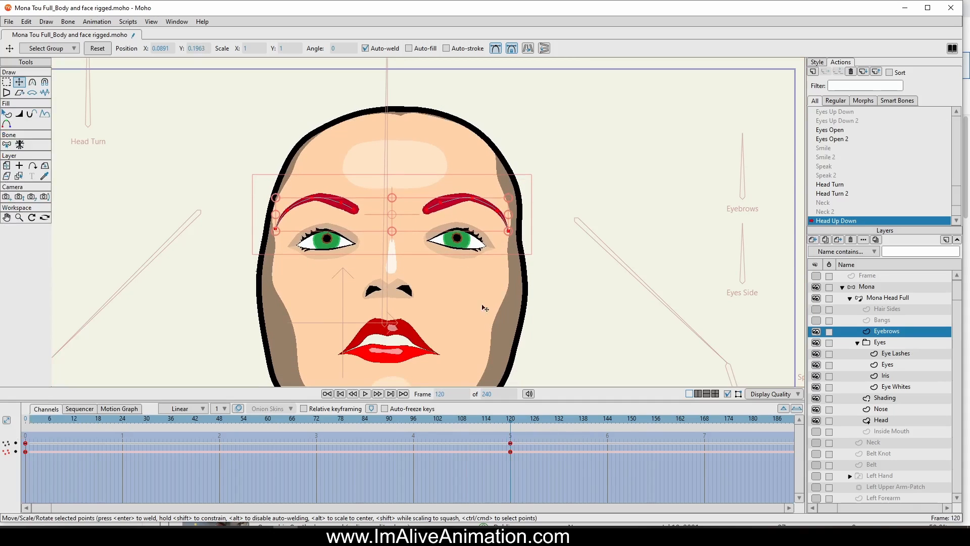
- Raise the eyebrows to a Y position of about 0.203 at frame 120 and spread their outer ends slightly with the perspective tool
drag(381, 208, 382, 204)
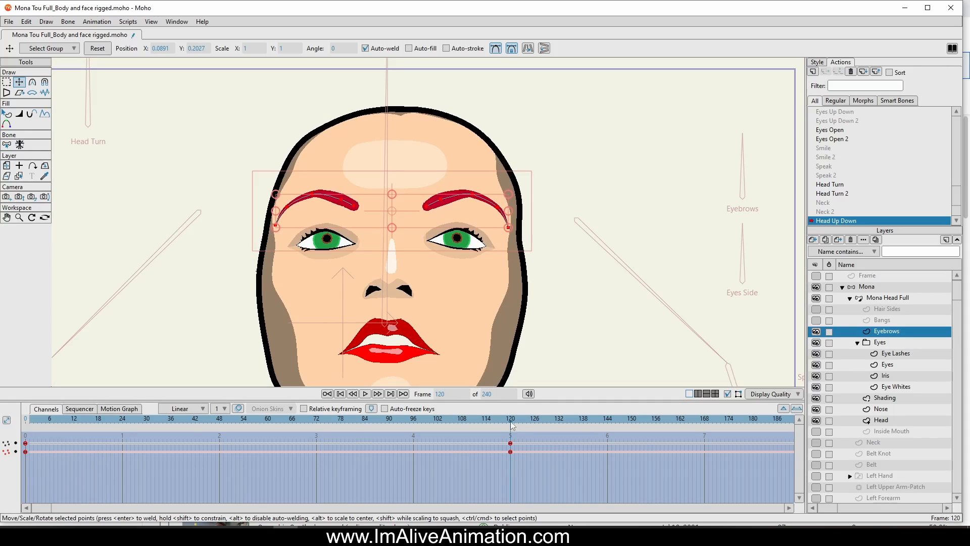
drag(510, 428, 513, 460)
click(6, 93)
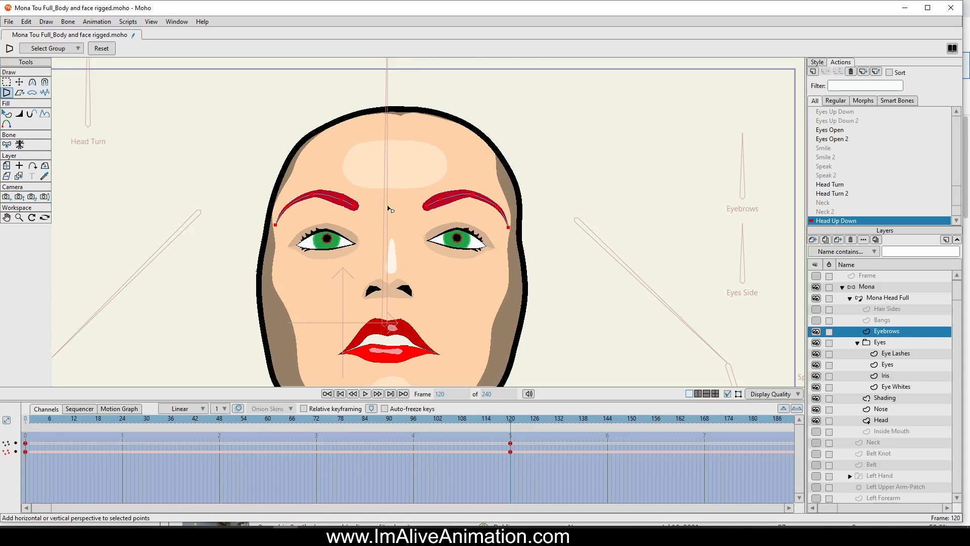
drag(388, 239, 388, 232)
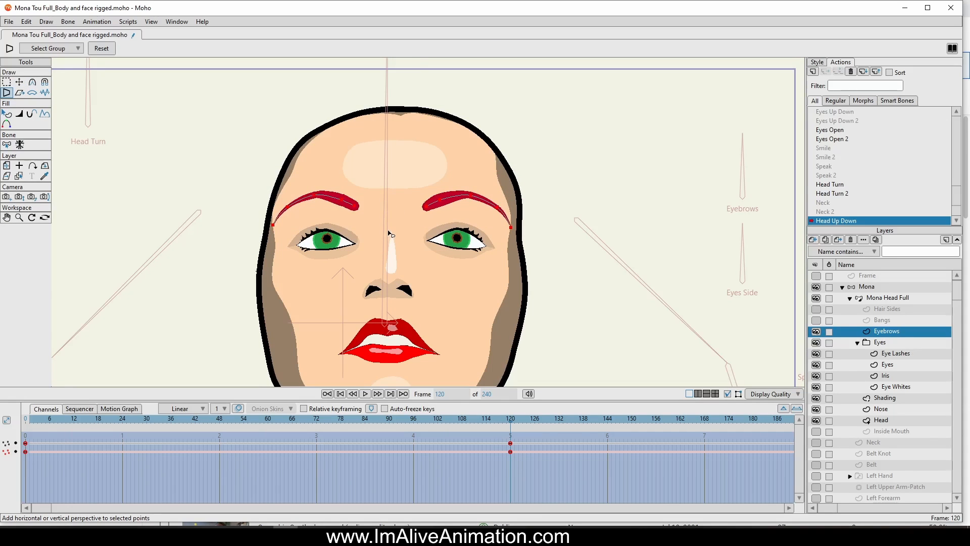
mouse_move(512, 423)
mouse_down()
mouse_move(54, 465)
mouse_move(82, 454)
mouse_move(454, 439)
mouse_move(305, 435)
mouse_move(414, 426)
mouse_move(23, 424)
mouse_move(487, 407)
mouse_move(511, 416)
mouse_up()
- Show the Bangs layer and move all its points up slightly to follow the raised forehead at frame 120
click(892, 321)
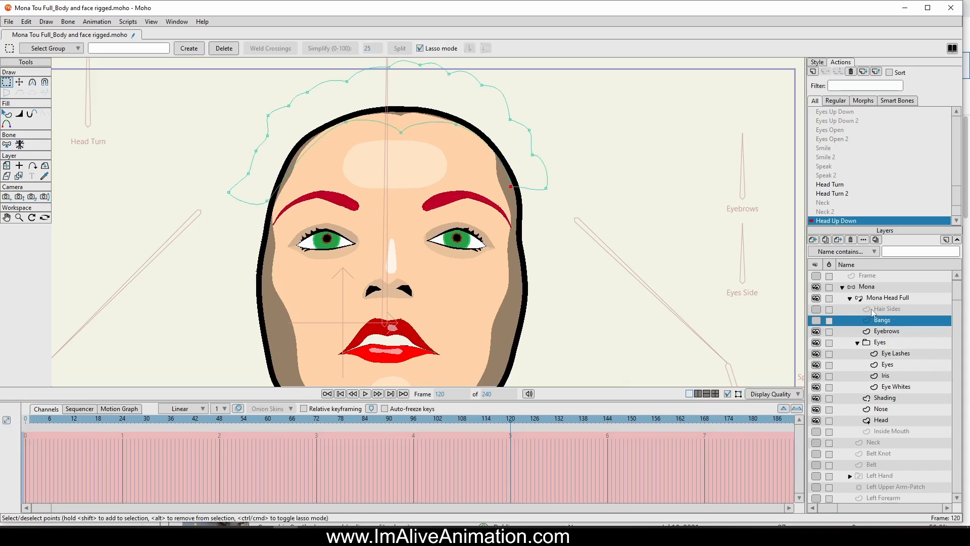
click(816, 321)
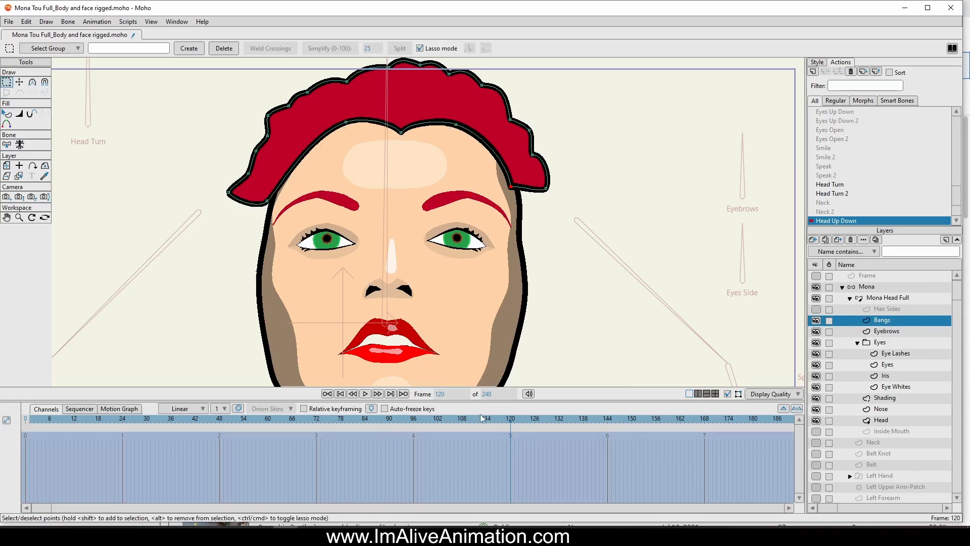
click(19, 82)
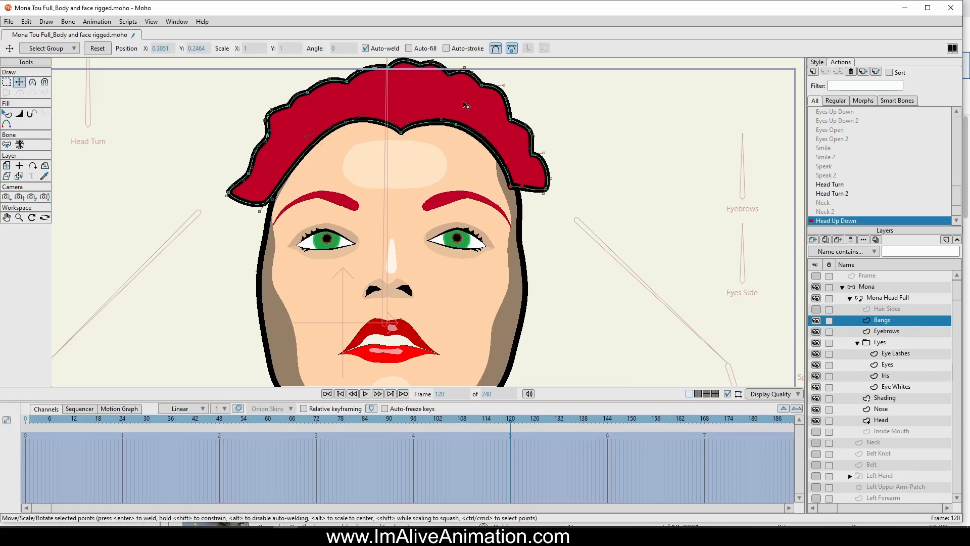
key(ctrl+a)
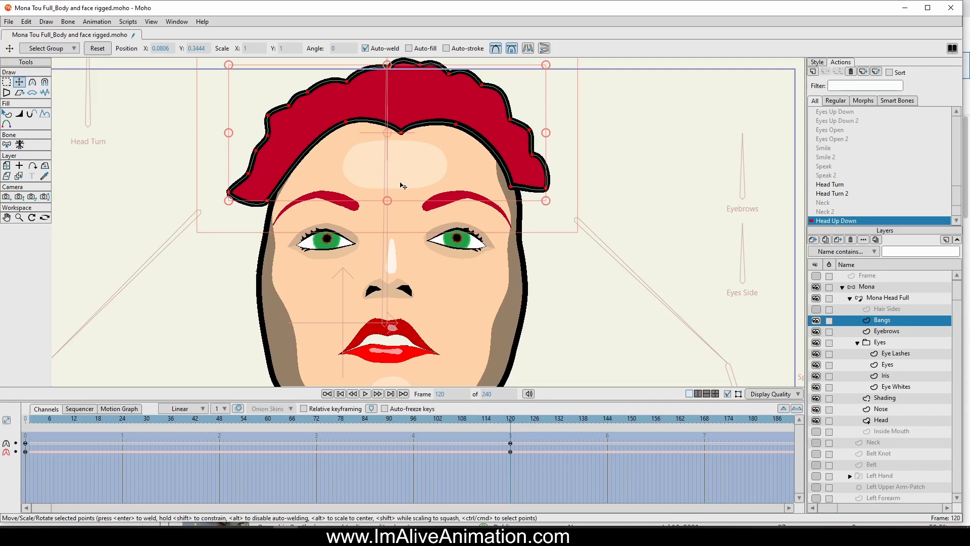
mouse_move(404, 122)
mouse_down()
mouse_move(404, 108)
mouse_move(415, 131)
mouse_move(402, 118)
mouse_up()
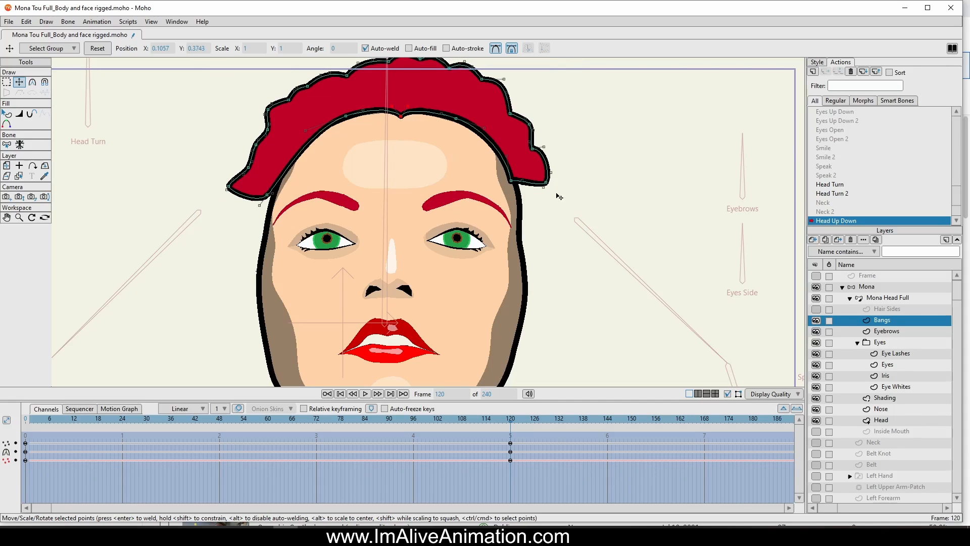
- Try reshaping the lower corners of the bangs at frame 120, undo the last corner change, and preview the motion
click(512, 181)
click(271, 200)
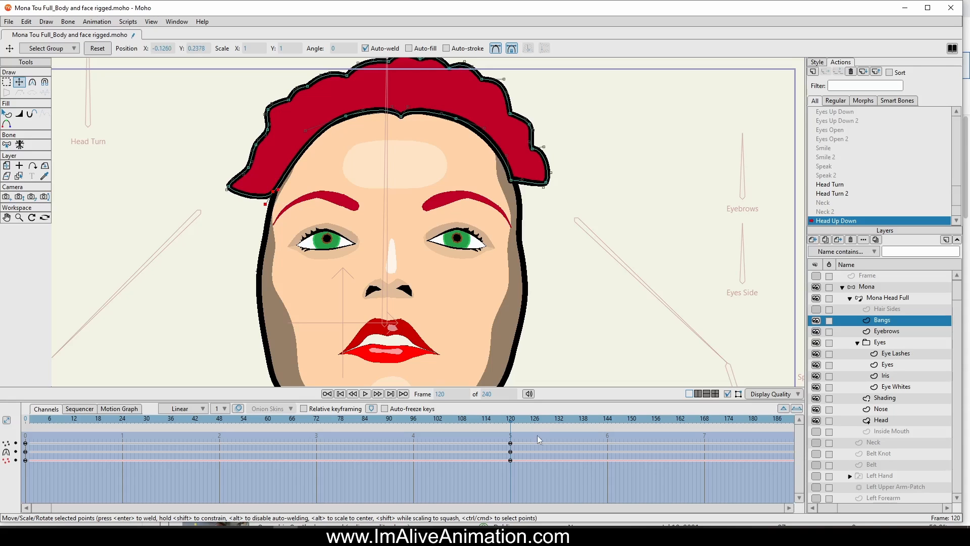
drag(511, 420, 184, 462)
key(ctrl+z)
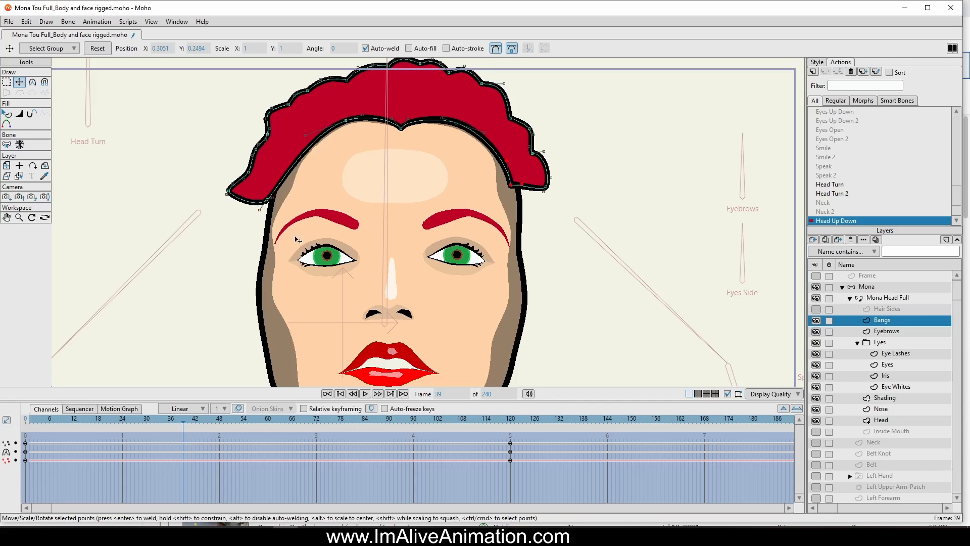
drag(511, 422, 511, 465)
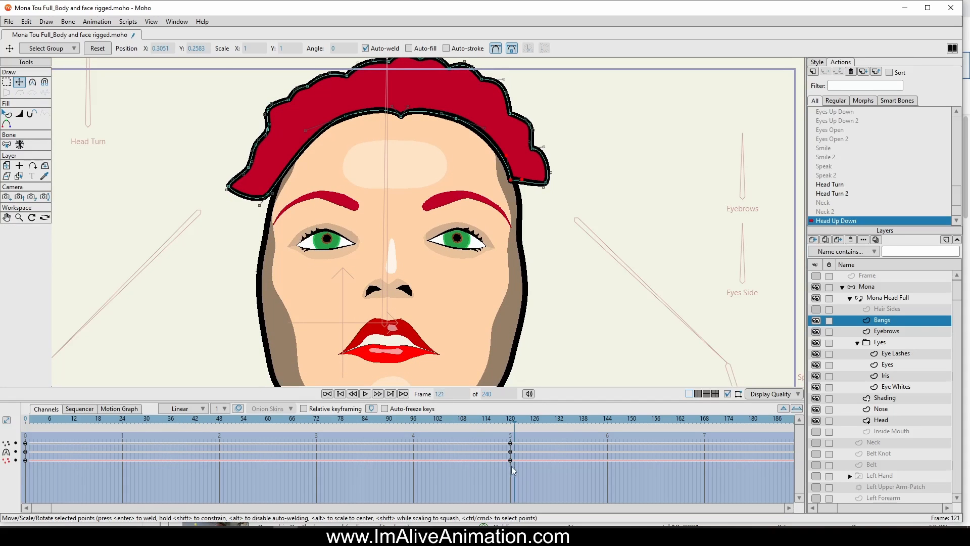
- Apply linear interpolation to all Bangs keyframes
drag(667, 484, 24, 447)
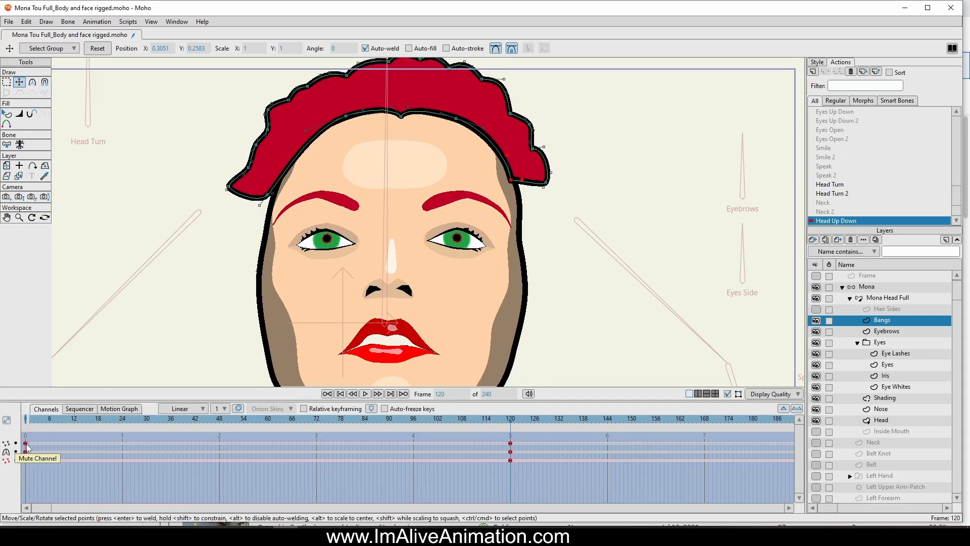
right_click(26, 445)
click(48, 387)
- Select the upper points of the bangs and lower them to a Y position of about 0.408 at frame 120
drag(100, 175, 48, 253)
click(7, 82)
mouse_move(452, 119)
mouse_down()
mouse_move(248, 106)
mouse_move(194, 139)
mouse_move(194, 188)
mouse_up()
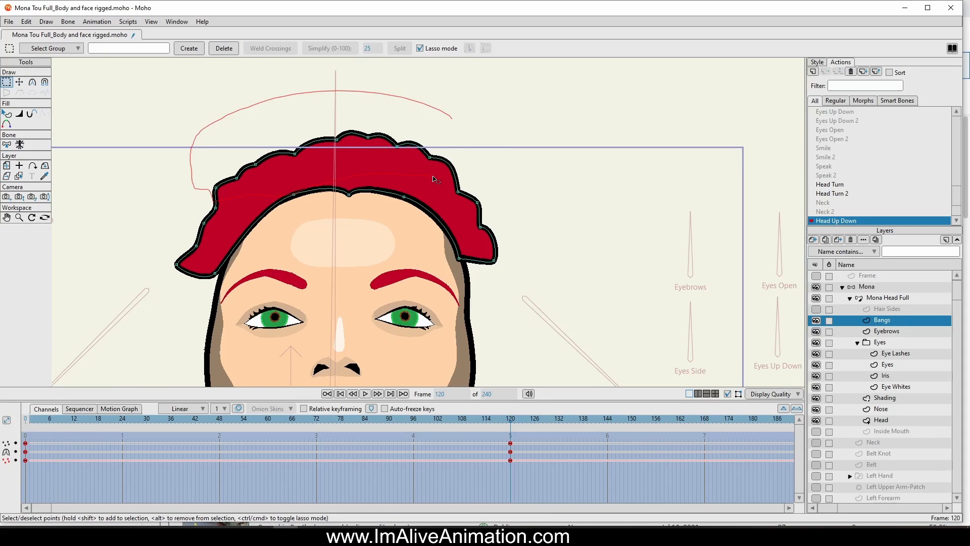
mouse_move(433, 178)
mouse_down()
mouse_move(424, 94)
mouse_move(354, 103)
mouse_up()
key(t)
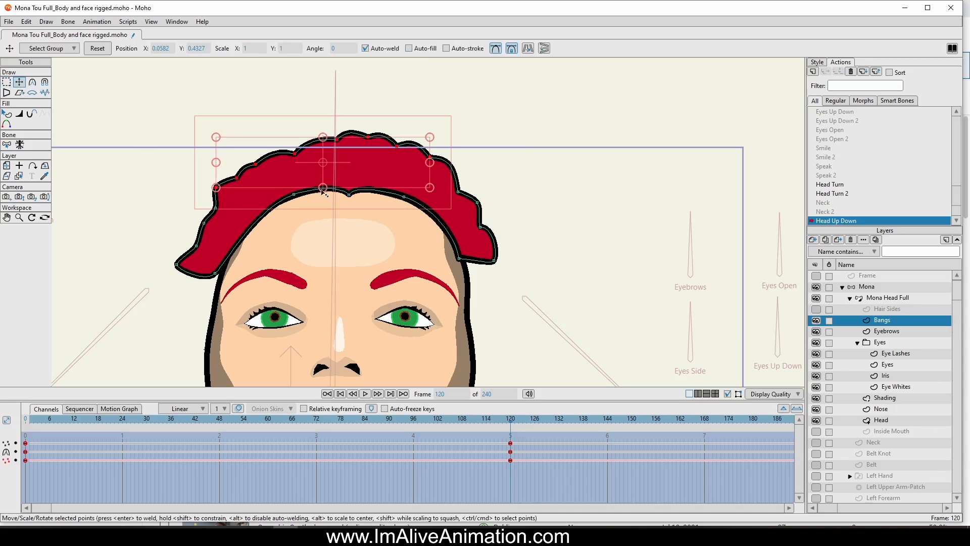
drag(363, 165, 363, 183)
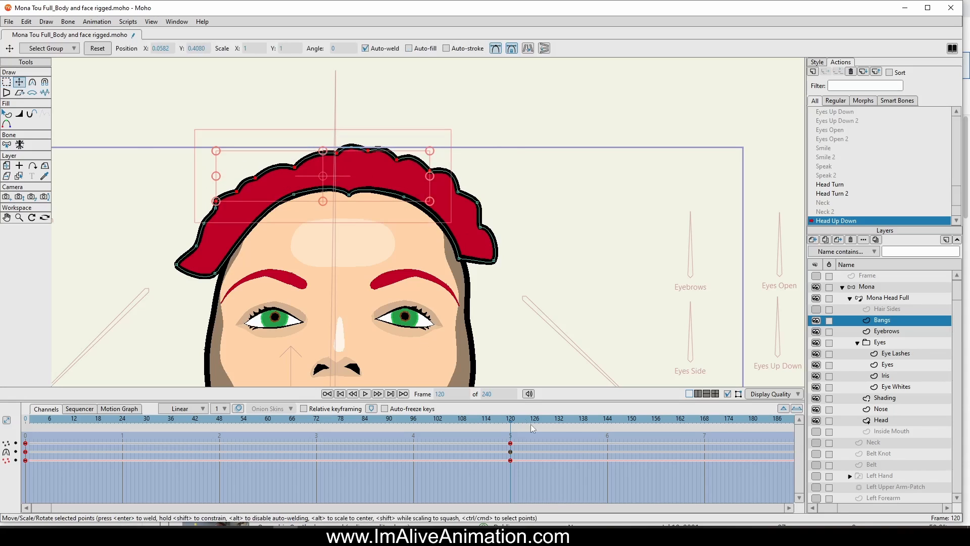
mouse_move(510, 422)
mouse_down()
mouse_move(163, 450)
mouse_move(508, 452)
mouse_move(511, 421)
mouse_up()
- Move the notch point on the bangs' right outer edge to about X 0.338, Y 0.351 at frame 120, undoing the first attempt
drag(461, 198, 463, 221)
key(ctrl+z)
click(460, 198)
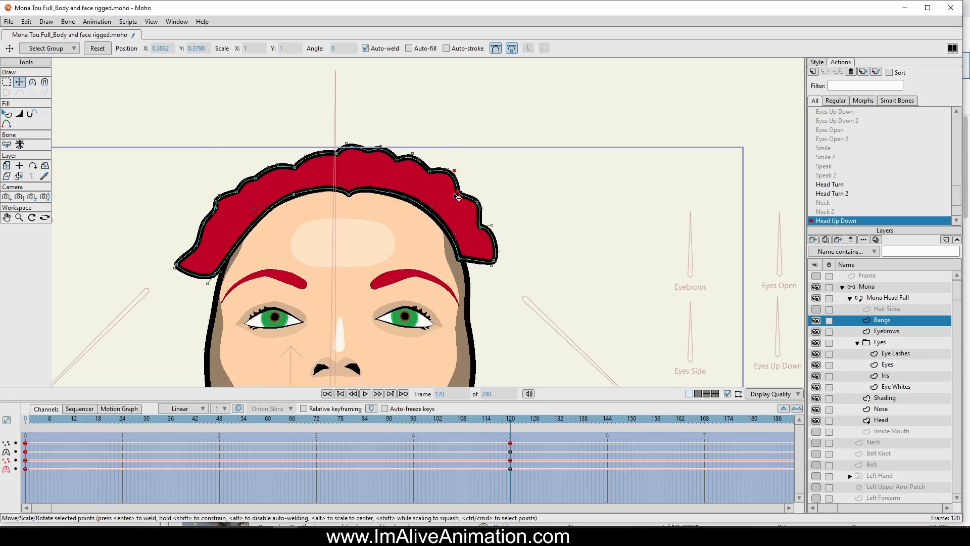
drag(458, 197, 477, 211)
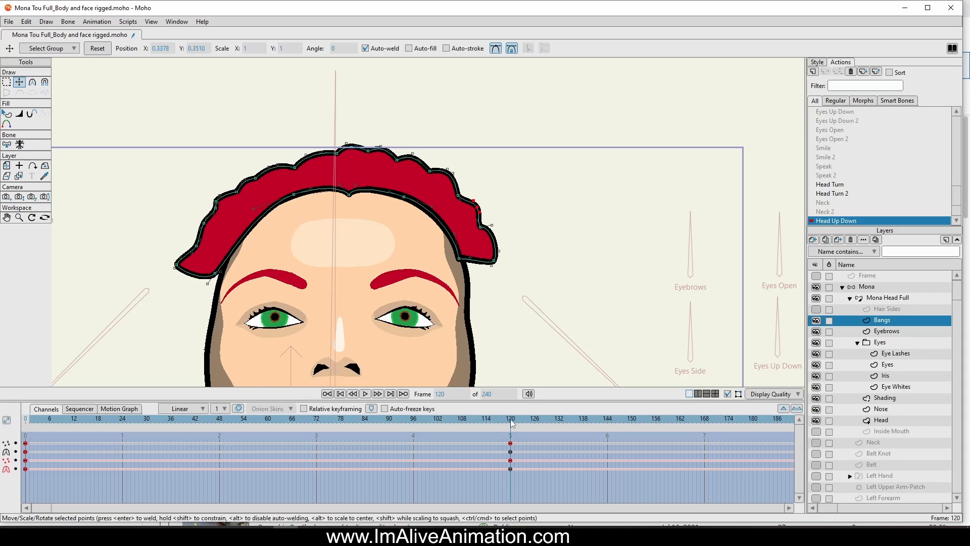
- Adjust the points on the bangs' left outer edge at frame 104, shift the new keyframes to frame 120 and preview the motion
drag(510, 422, 445, 422)
scroll(192, 234, up, 3)
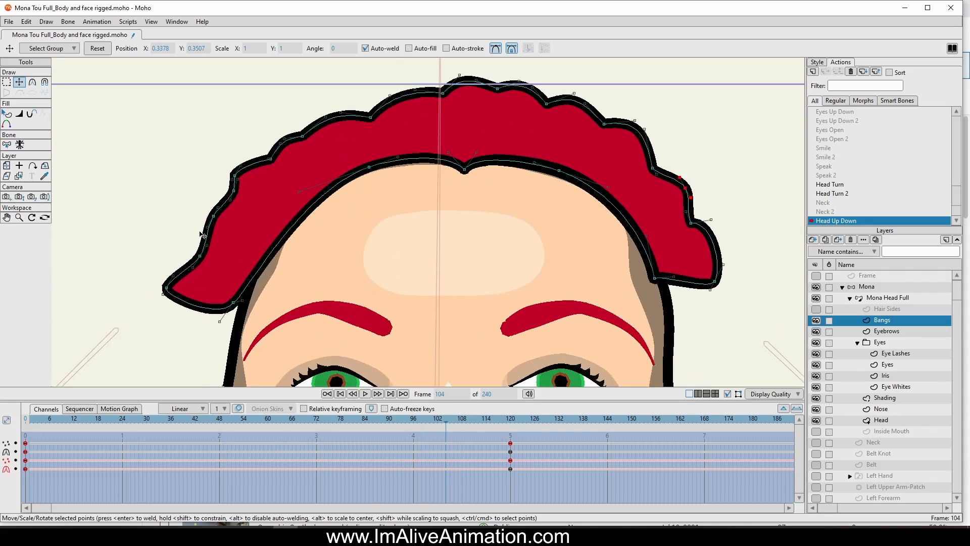
drag(213, 217, 213, 229)
drag(232, 191, 237, 172)
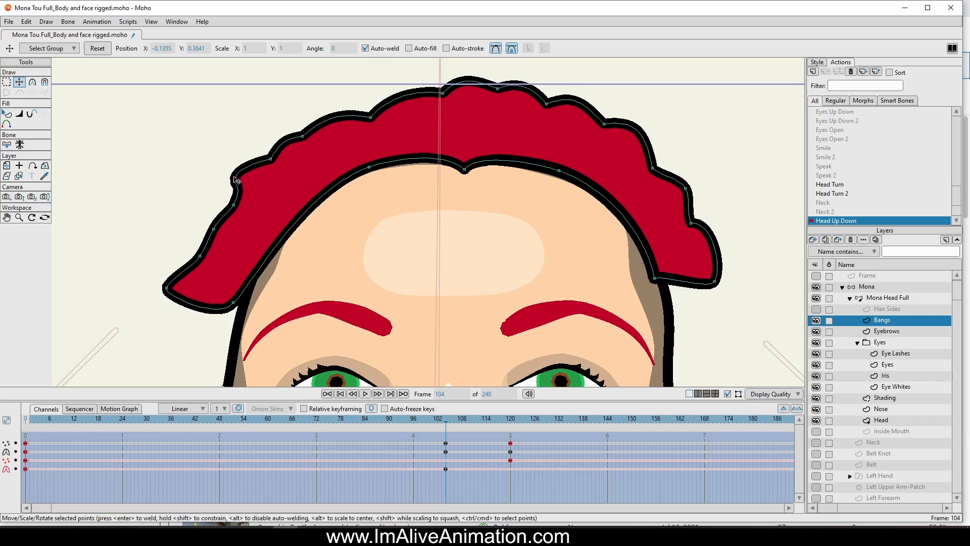
mouse_move(435, 441)
mouse_down()
mouse_move(457, 475)
mouse_move(446, 472)
mouse_move(510, 469)
mouse_up()
click(511, 424)
drag(509, 421, 389, 436)
scroll(479, 232, down, 5)
drag(400, 145, 397, 140)
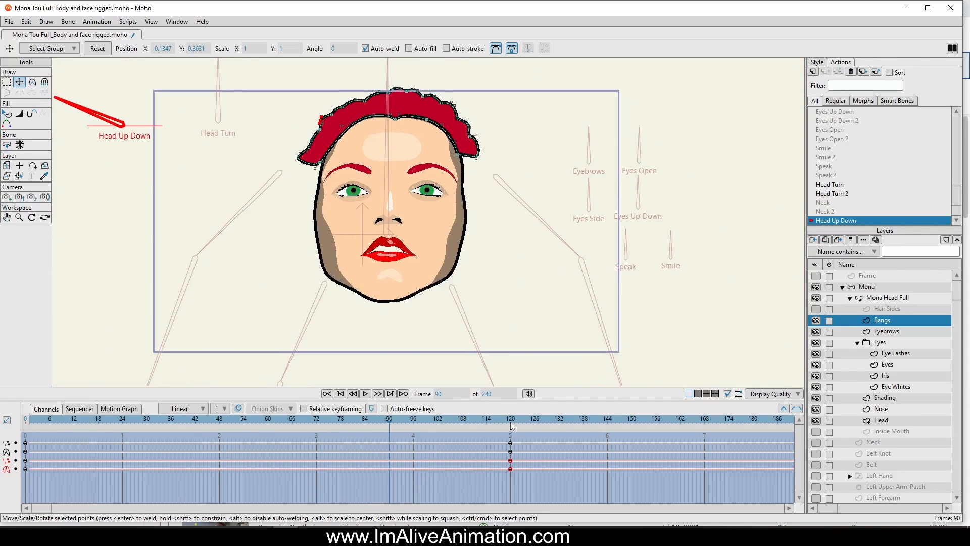
drag(510, 423, 510, 459)
- Show the Hair Sides layer and lower the upper points of the left hair side to a Y position of about 0.349 at frame 120
click(889, 309)
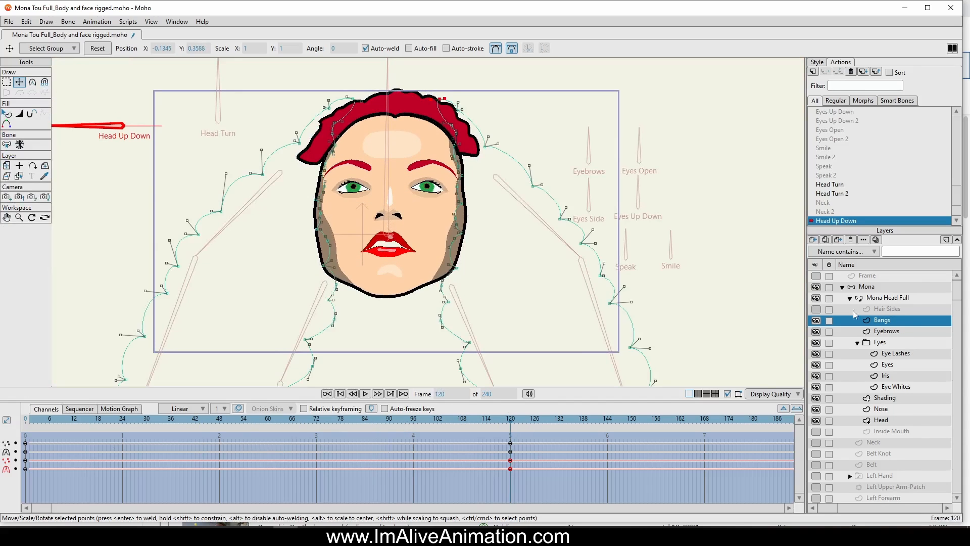
click(816, 309)
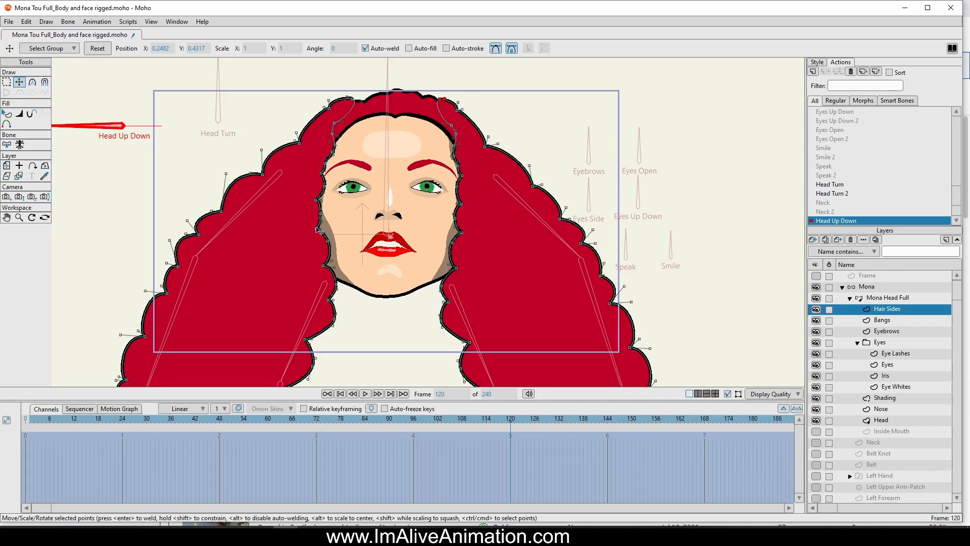
scroll(311, 158, up, 2)
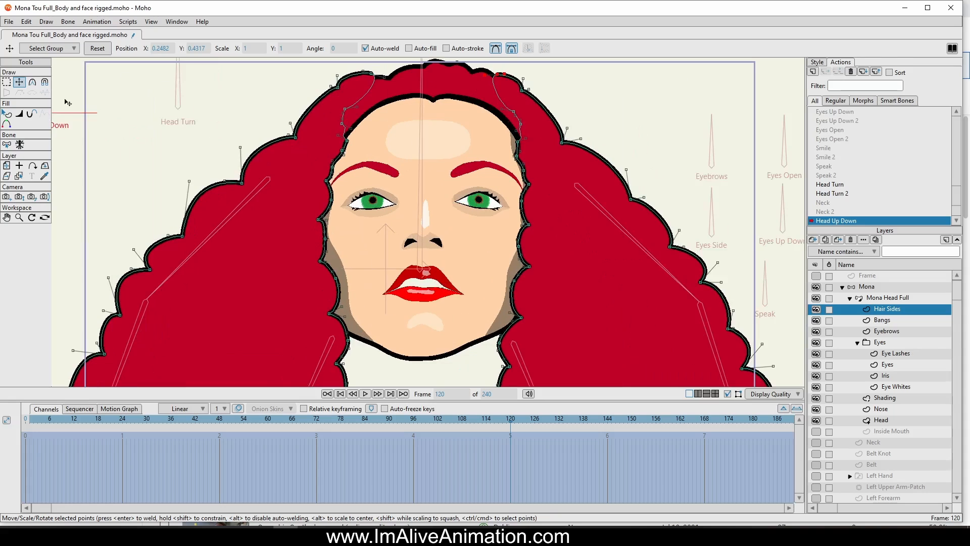
click(6, 81)
scroll(311, 198, down, 1)
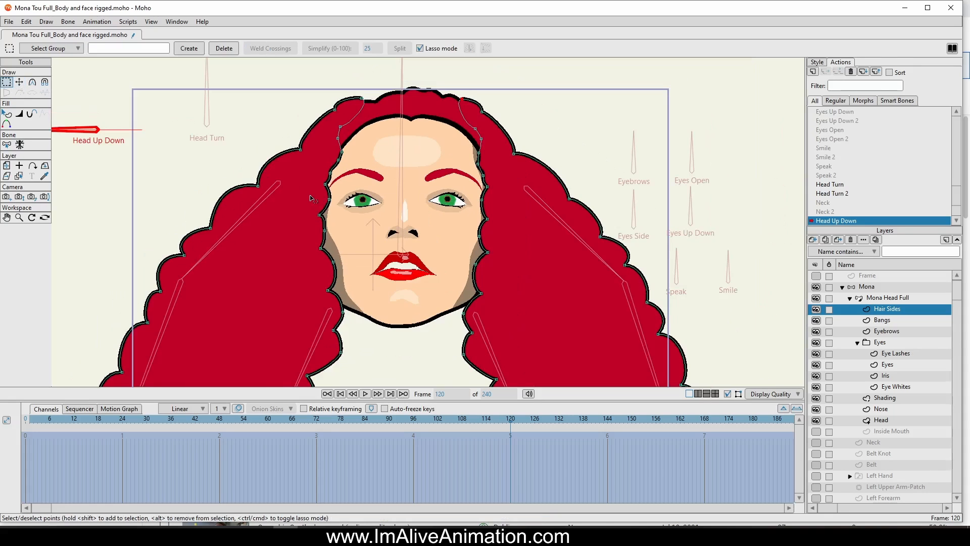
scroll(343, 112, up, 2)
mouse_move(379, 100)
mouse_down()
mouse_move(280, 131)
mouse_move(260, 163)
mouse_up()
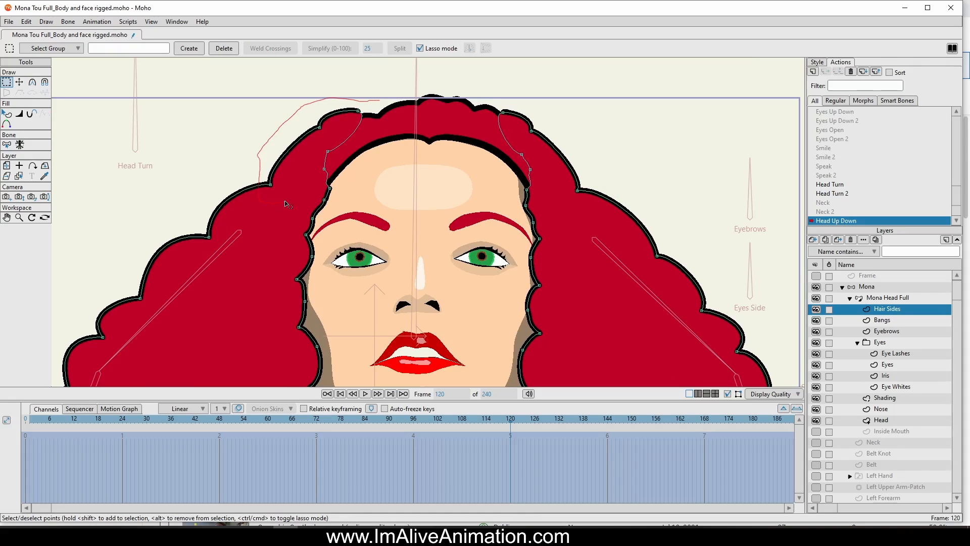
drag(309, 190, 322, 161)
drag(364, 110, 368, 105)
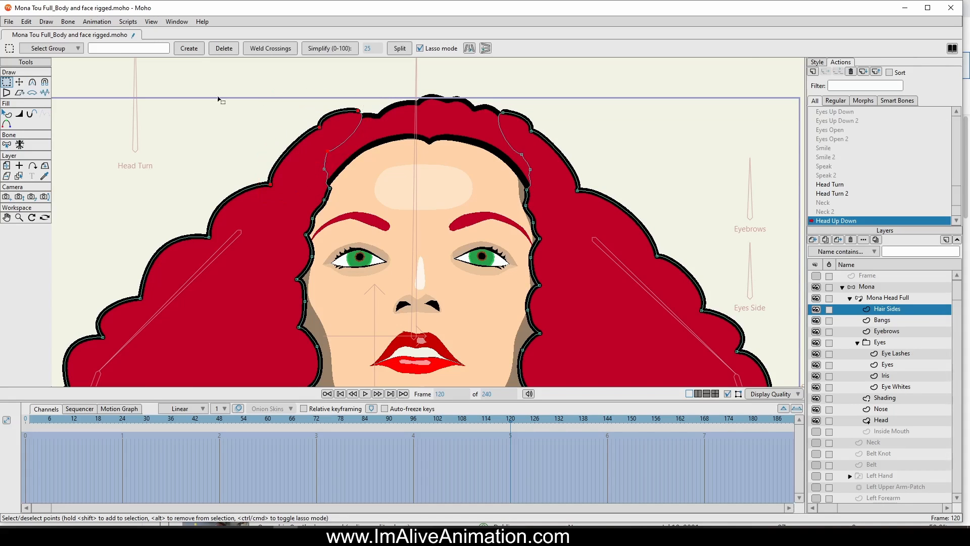
click(19, 82)
scroll(354, 199, up, 2)
scroll(348, 146, down, 2)
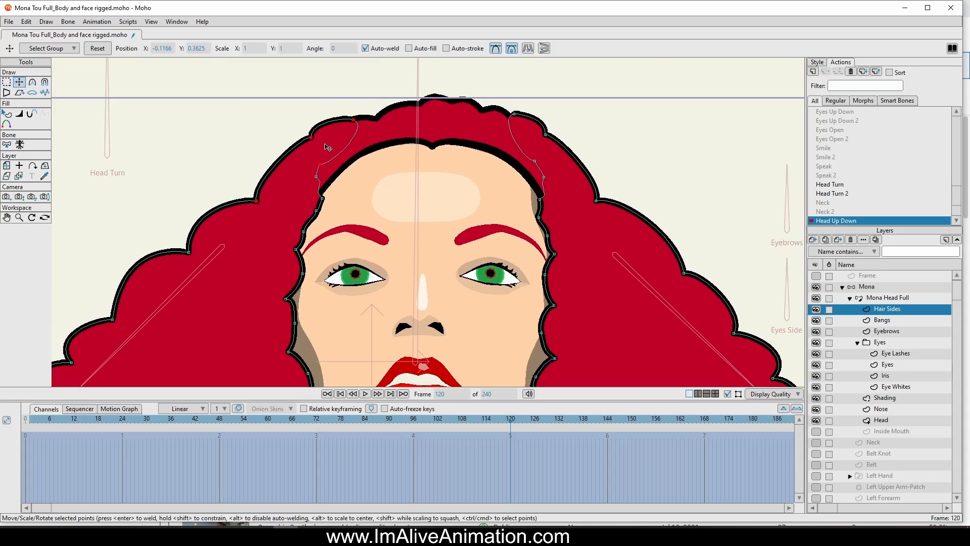
- Select the upper points of the right hair side and lower them to a Y position of about 0.345 at frame 120
click(6, 82)
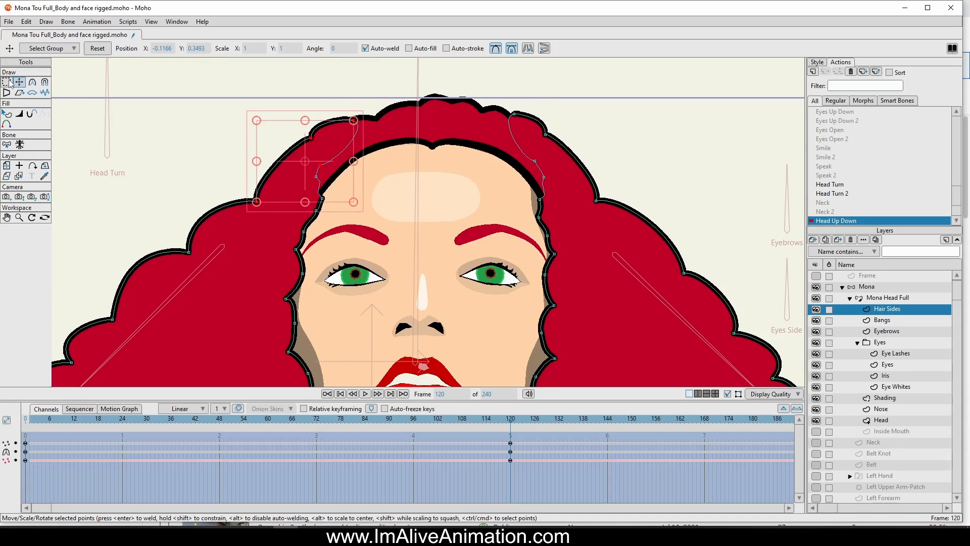
drag(578, 117, 504, 91)
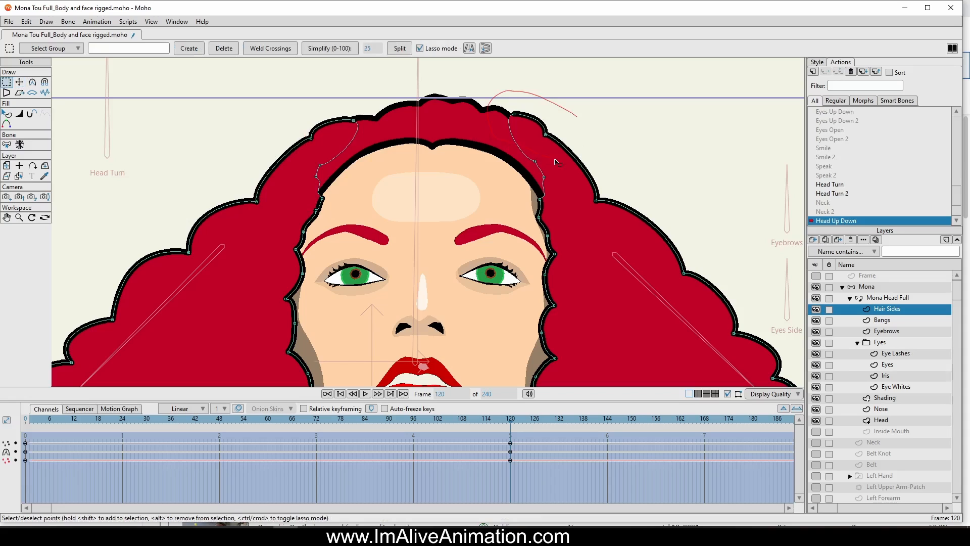
mouse_move(600, 204)
mouse_down()
mouse_move(561, 91)
mouse_move(549, 127)
mouse_up()
click(19, 82)
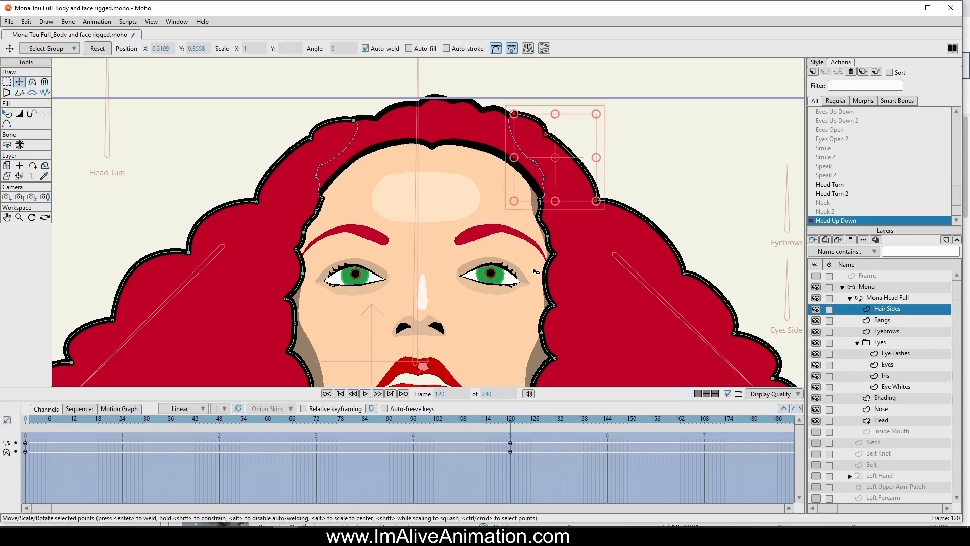
drag(533, 269, 533, 274)
scroll(393, 285, down, 2)
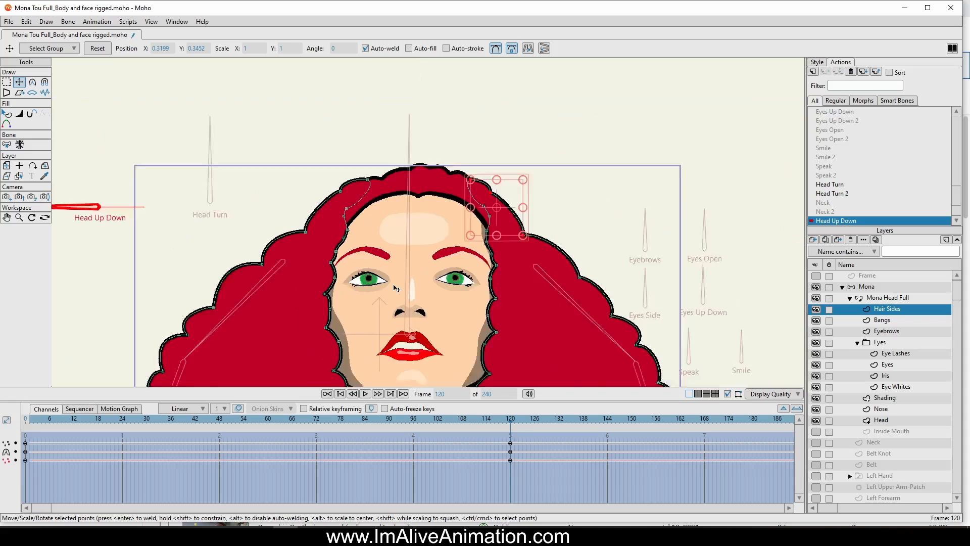
scroll(338, 213, down, 2)
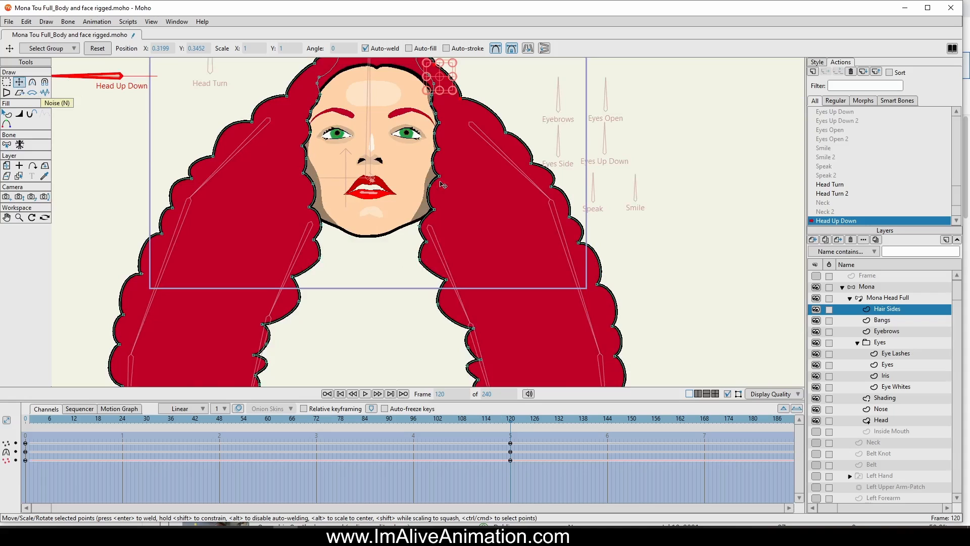
- Raise the inner bone of the left hair side in Mona Head Full at frame 120 and make its keyframes linear
click(883, 298)
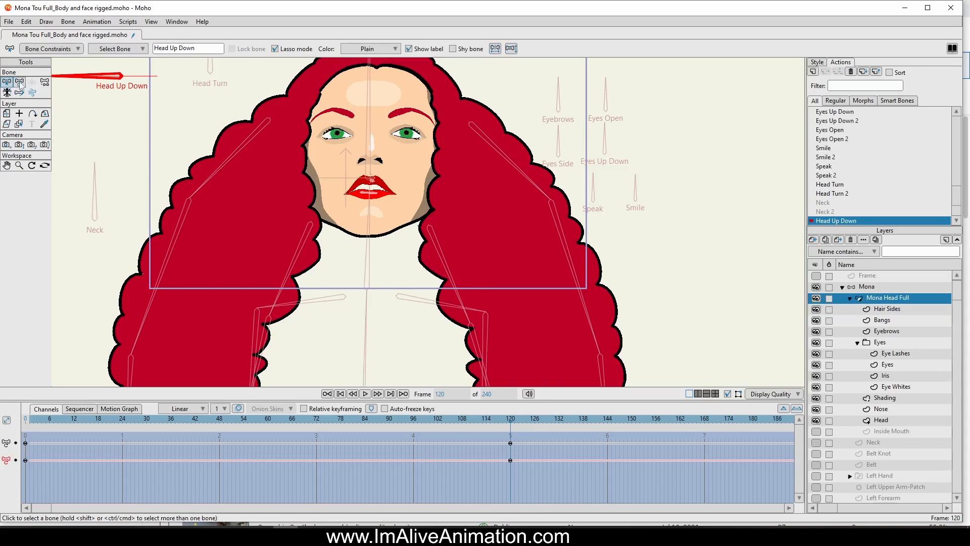
scroll(269, 215, down, 1)
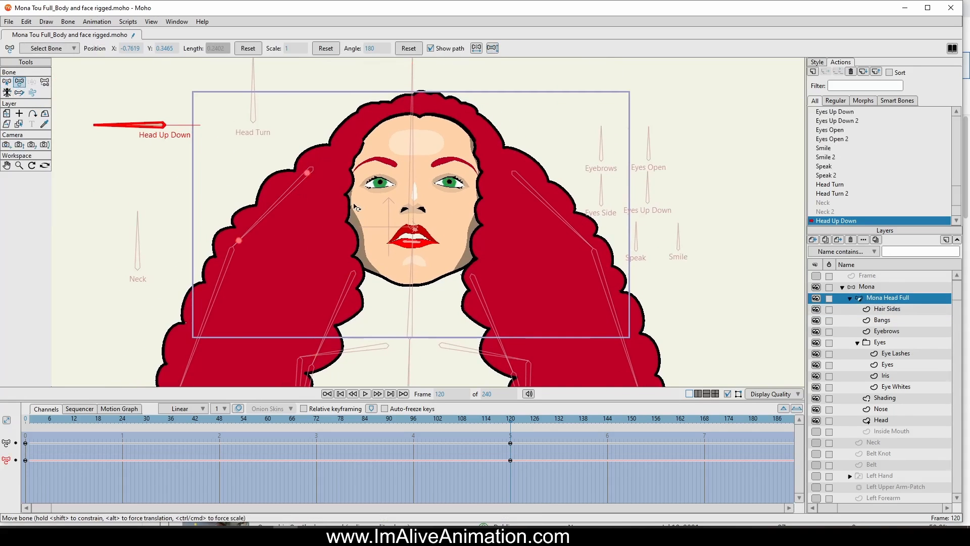
scroll(339, 190, down, 1)
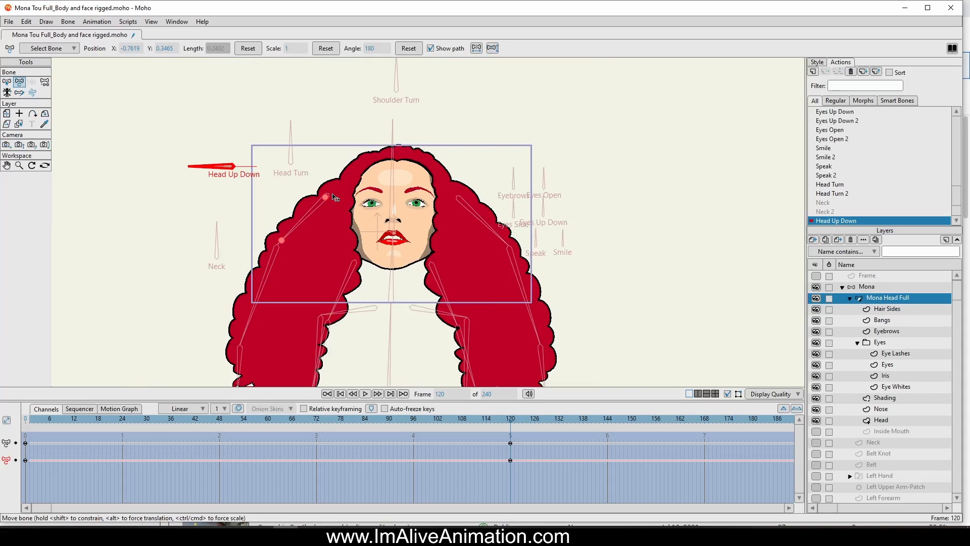
scroll(355, 269, up, 1)
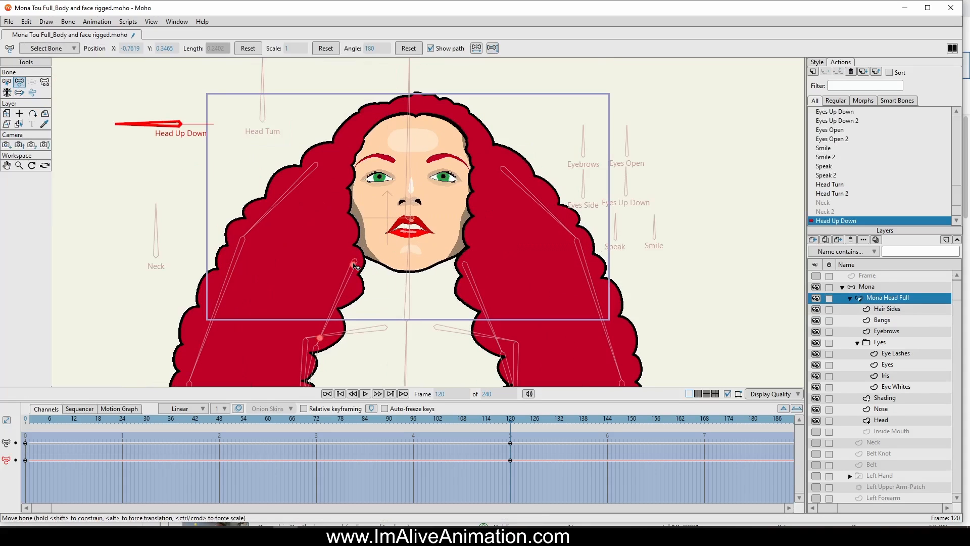
drag(353, 265, 355, 246)
drag(511, 423, 29, 447)
right_click(26, 443)
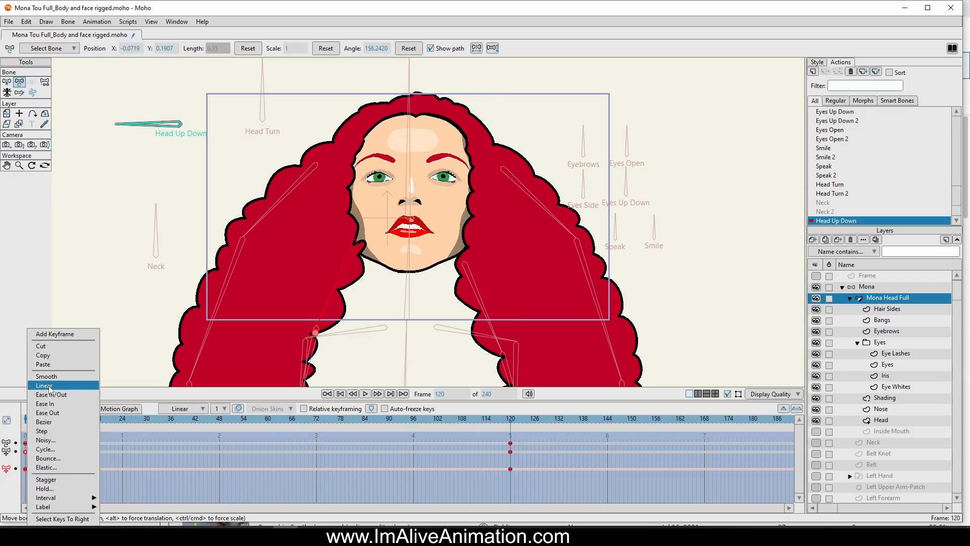
click(47, 386)
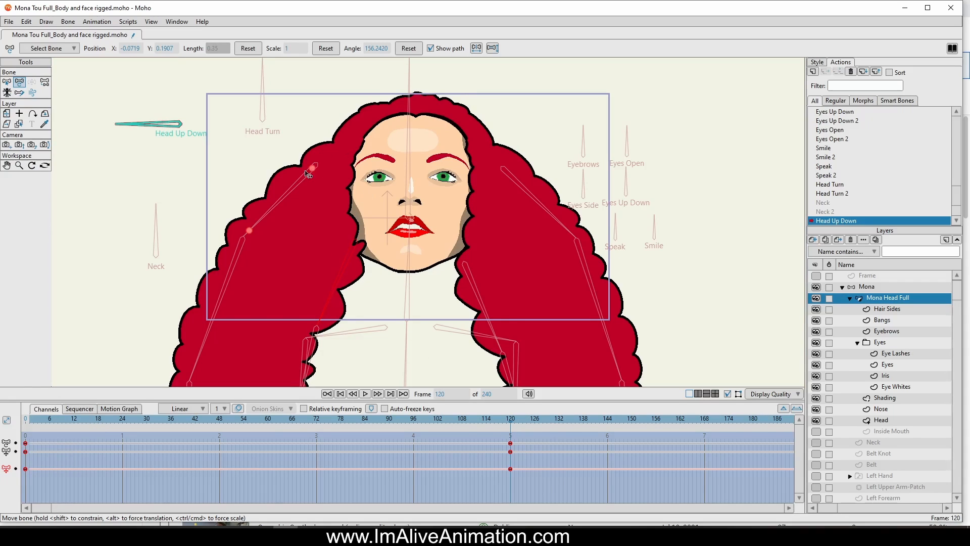
- Lower the upper outer bone of the left hair side slightly at frame 120 and preview the motion back to frame 0
drag(314, 172, 316, 188)
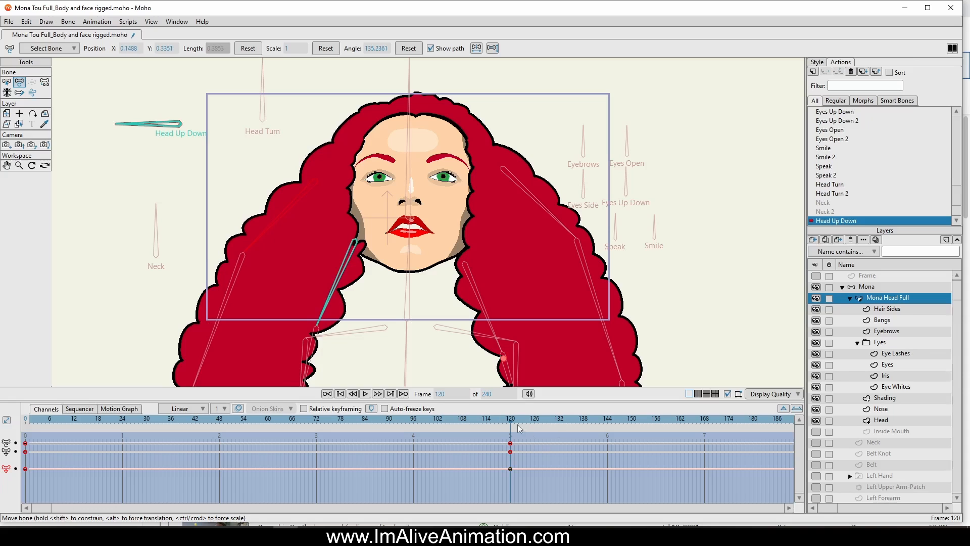
drag(511, 423, 18, 420)
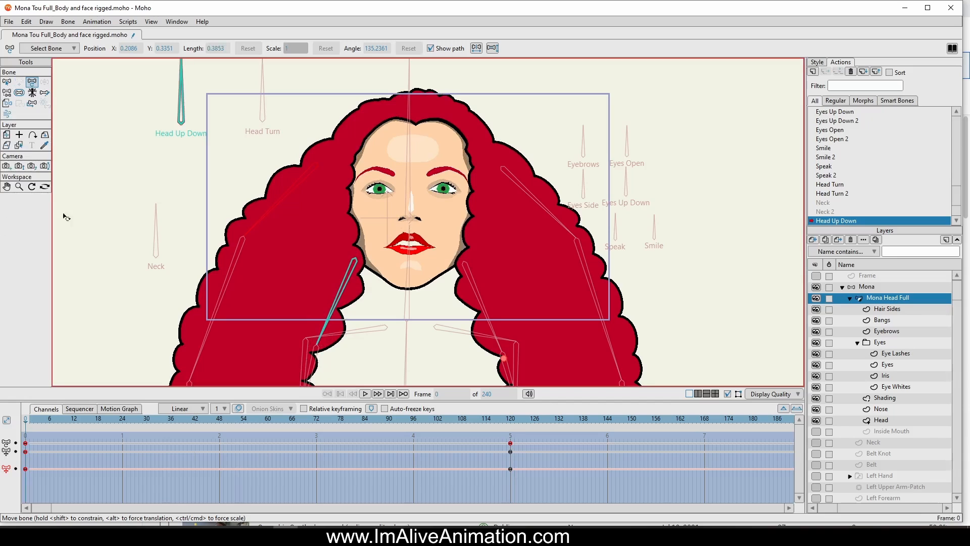
- Select the inner edge points of the left hair side in Hair Sides and raise them to a Y position of about 0.122 at frame 120
click(901, 308)
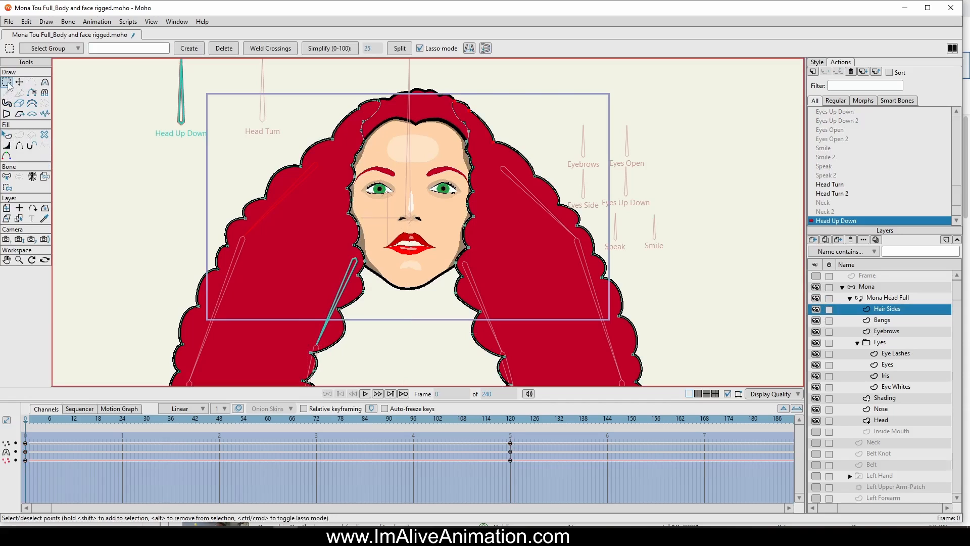
scroll(470, 272, up, 3)
mouse_move(334, 278)
mouse_down()
mouse_move(364, 174)
mouse_move(355, 111)
mouse_up()
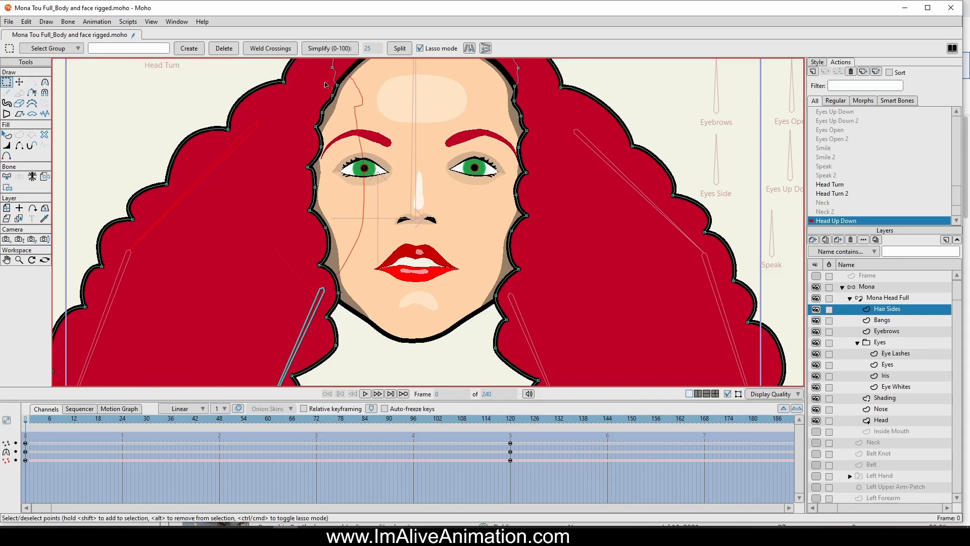
drag(305, 290, 306, 291)
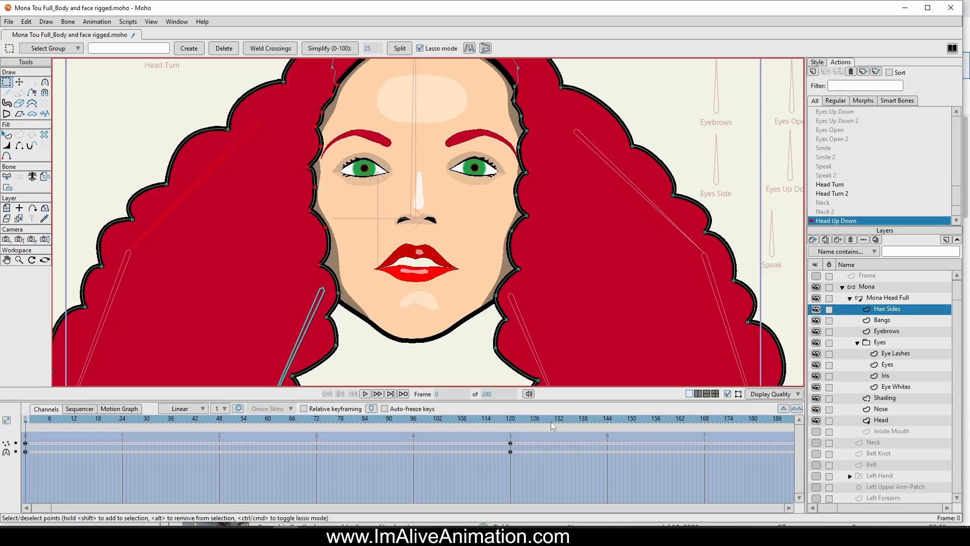
click(510, 430)
key(t)
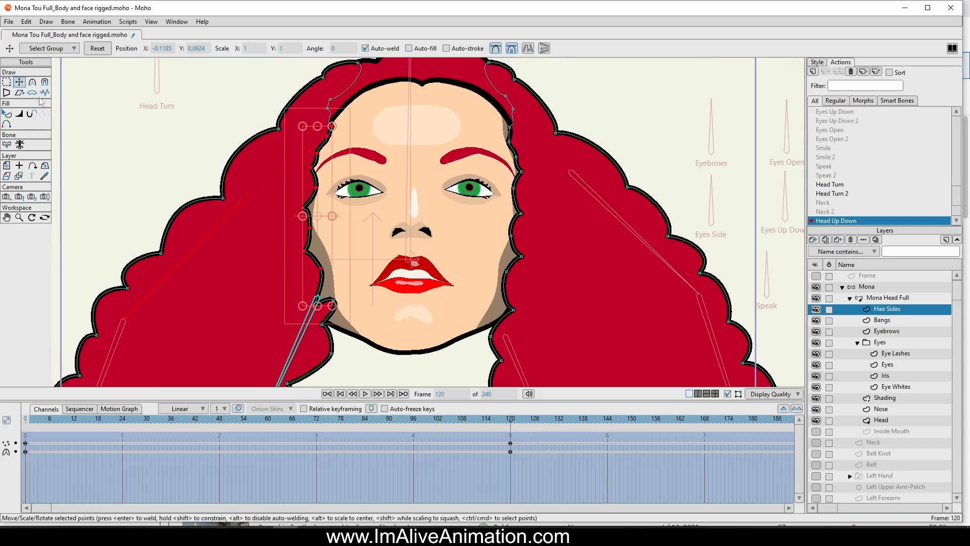
drag(245, 248, 250, 235)
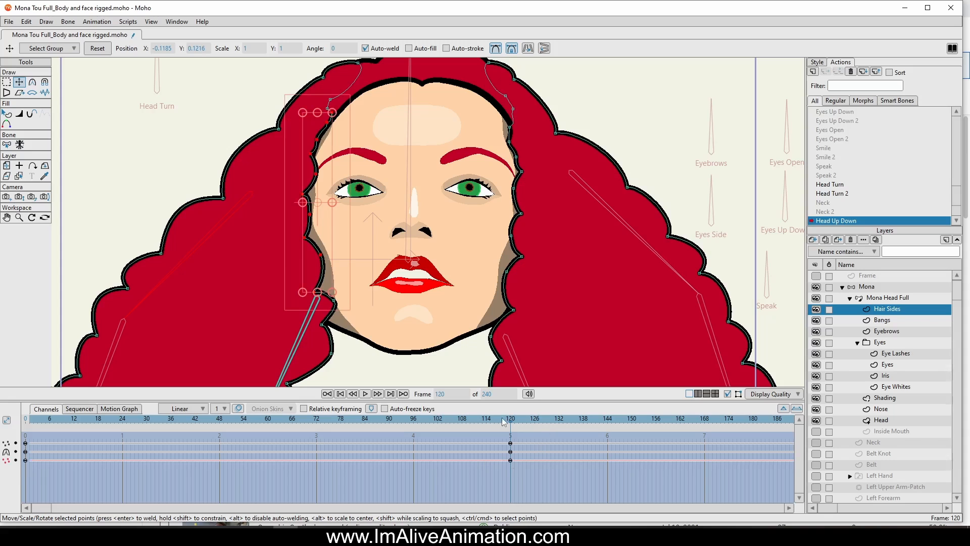
drag(499, 424, 511, 506)
- Raise the left hair side's inner edge points to a Y position of about 0.139 at frame 120 and smooth the curve near the jaw
drag(318, 294, 317, 277)
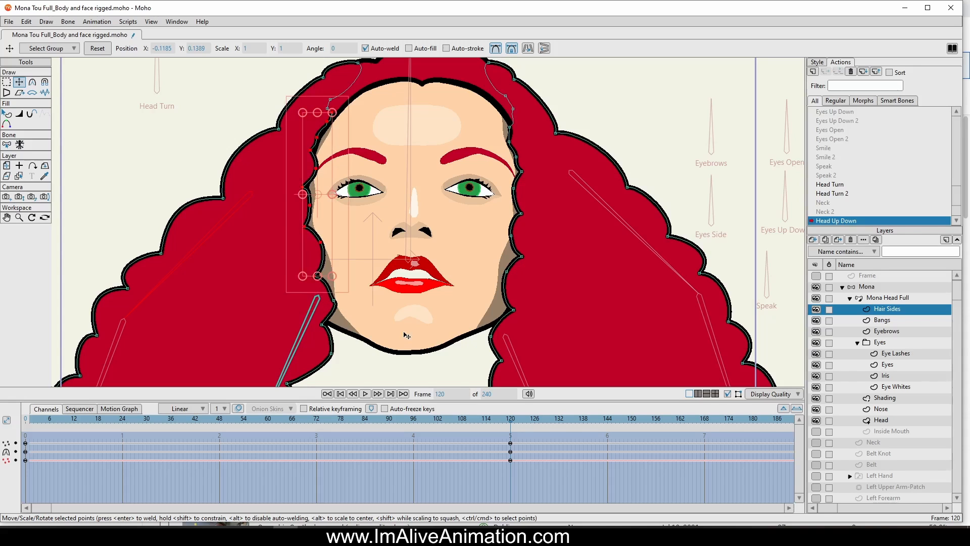
scroll(333, 295, up, 3)
click(339, 294)
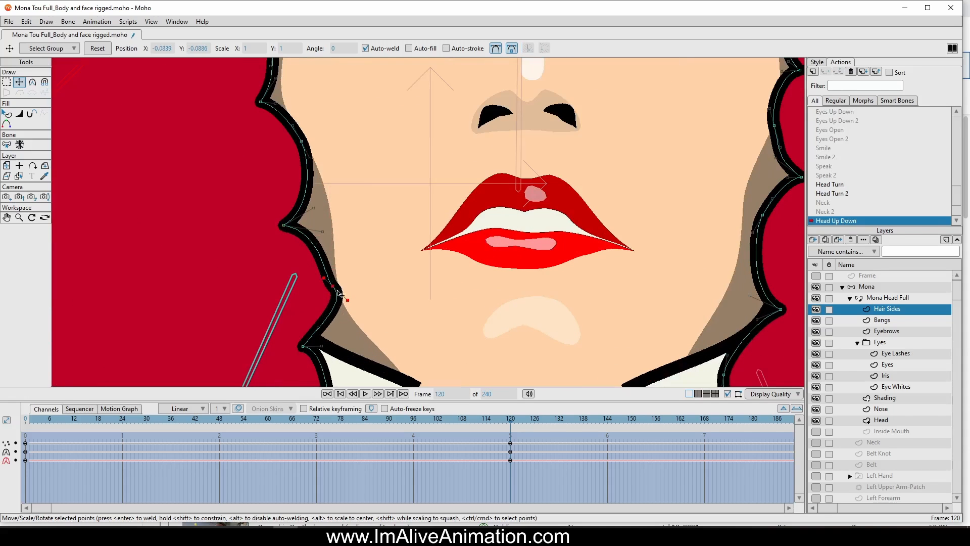
drag(348, 300, 335, 304)
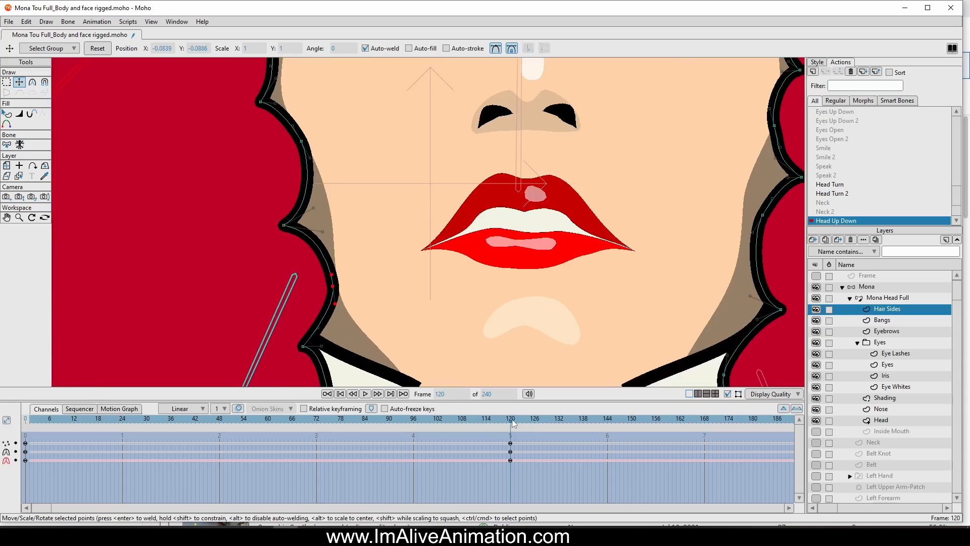
- Make all Hair Sides keyframes at frames 0 and 120 linear and preview the motion
drag(512, 423, 135, 439)
scroll(222, 306, down, 3)
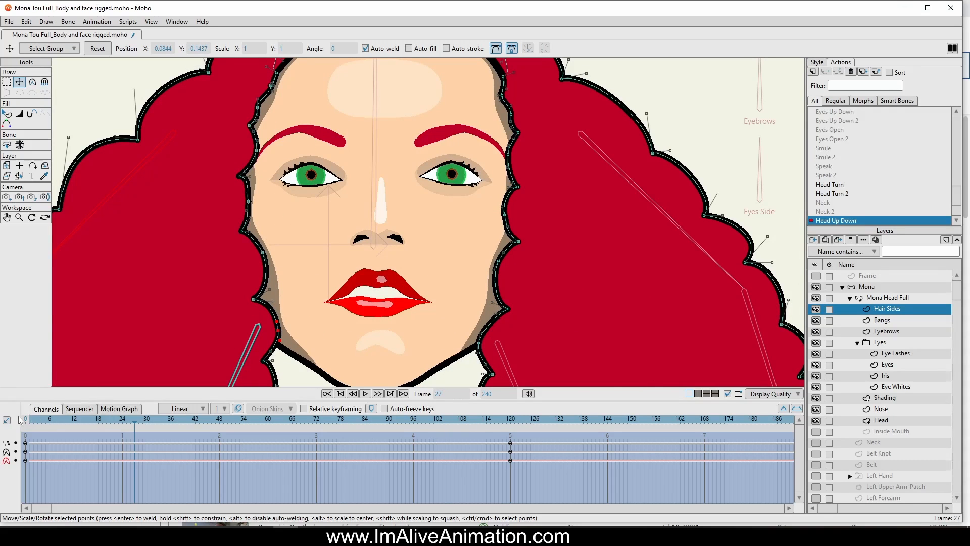
drag(24, 419, 551, 459)
drag(586, 490, 25, 442)
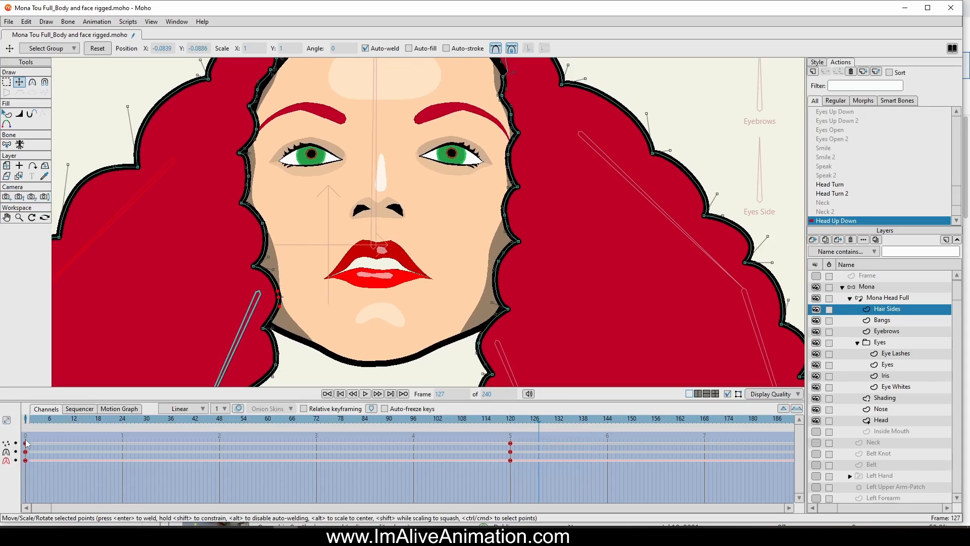
right_click(26, 447)
click(50, 392)
click(28, 423)
drag(29, 423, 507, 433)
- Select the inner edge points beside the left eyebrow in Hair Sides and lower them to a Y position of about 0.243 at frame 120
scroll(279, 101, up, 5)
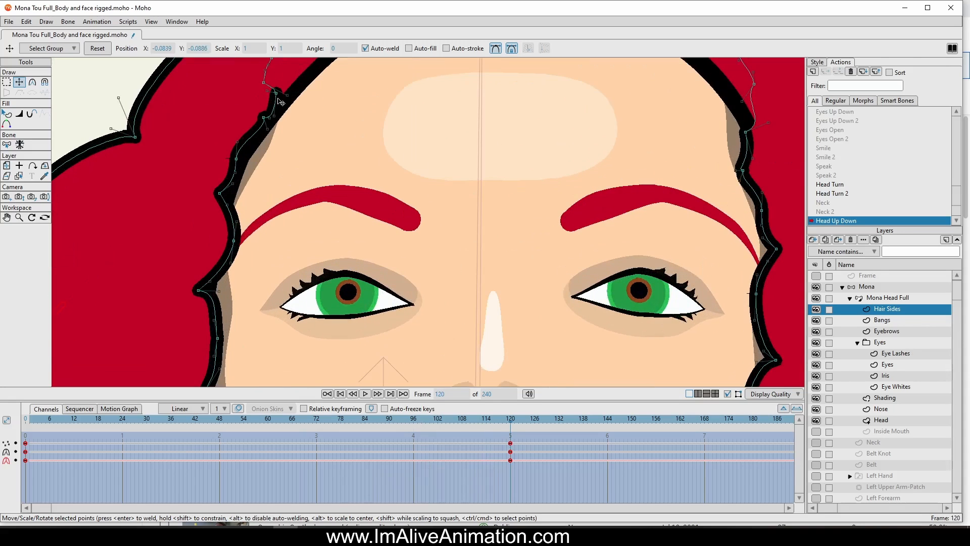
key(g)
scroll(284, 157, down, 2)
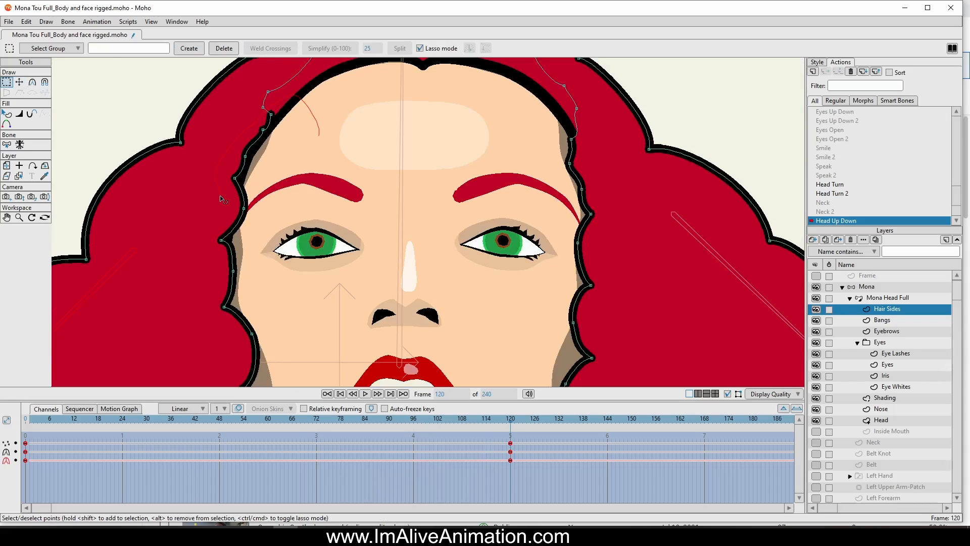
mouse_move(225, 207)
mouse_down()
mouse_move(243, 215)
mouse_move(313, 108)
mouse_up()
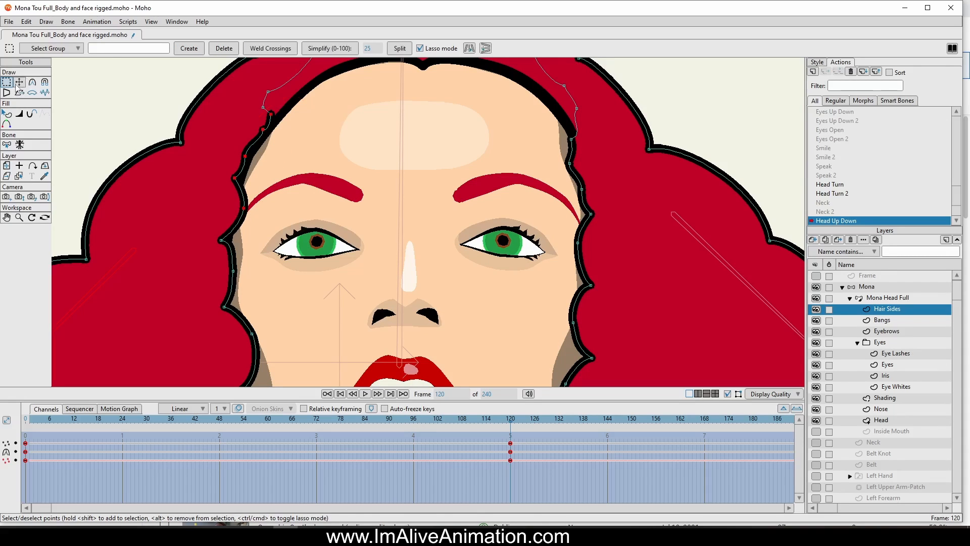
click(18, 83)
drag(312, 173, 313, 183)
scroll(372, 270, down, 4)
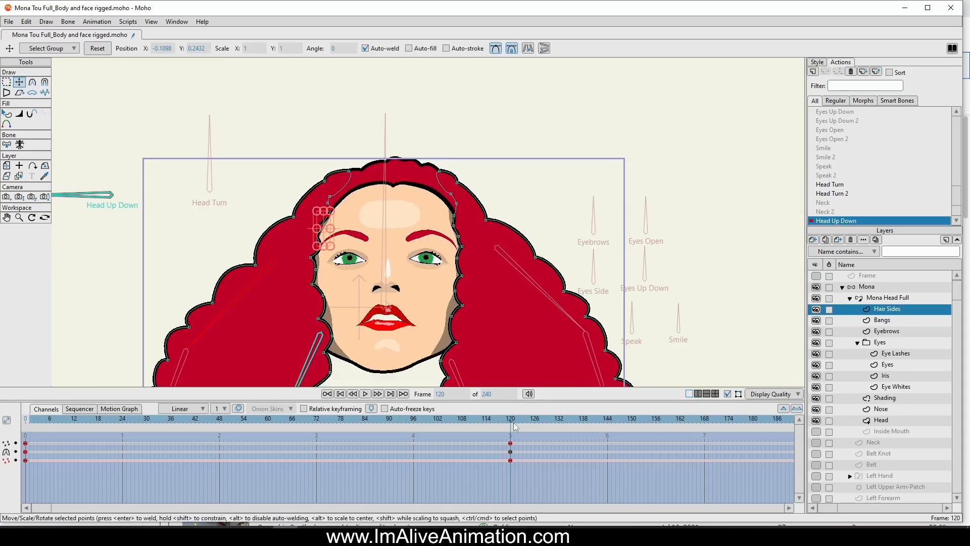
drag(514, 423, 513, 461)
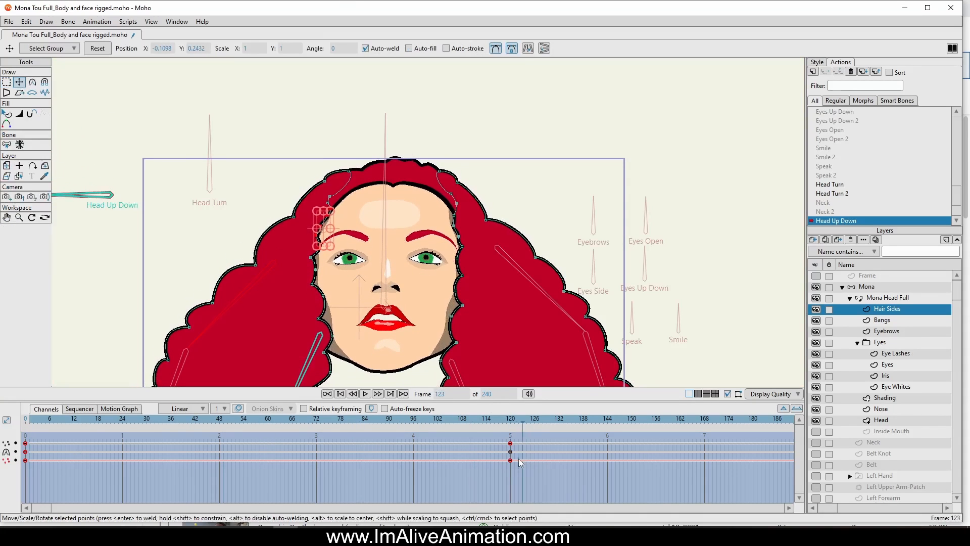
- Select the inner edge points of the right hair side and raise them to a Y position of about 0.121 at frame 120
click(6, 82)
scroll(337, 154, up, 5)
scroll(384, 146, down, 1)
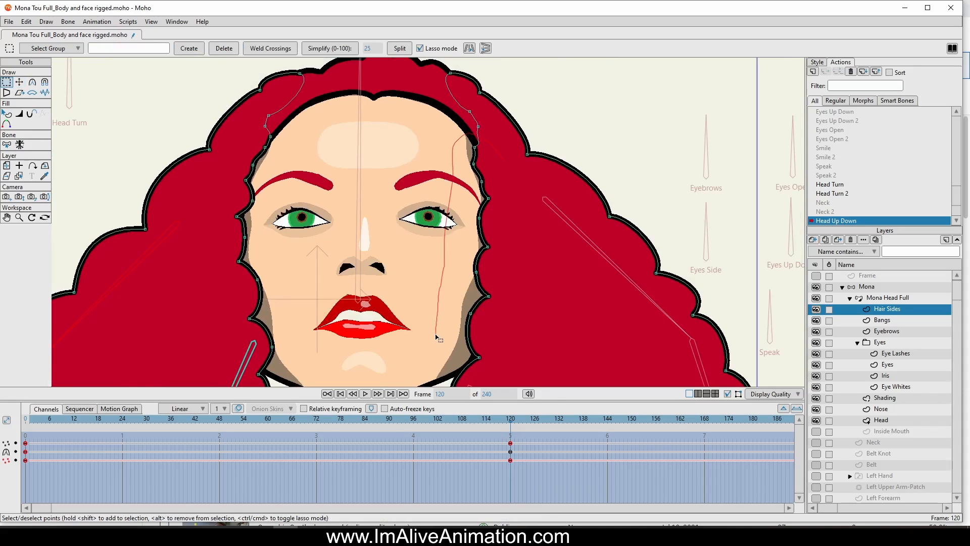
drag(437, 342, 437, 343)
drag(358, 207, 328, 159)
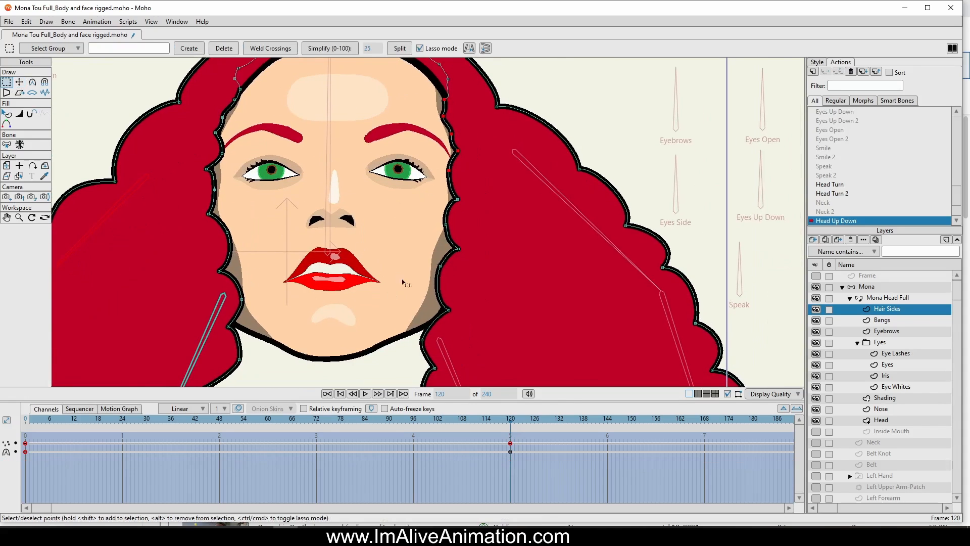
drag(392, 241, 426, 313)
drag(454, 94, 384, 179)
drag(399, 260, 400, 262)
key(t)
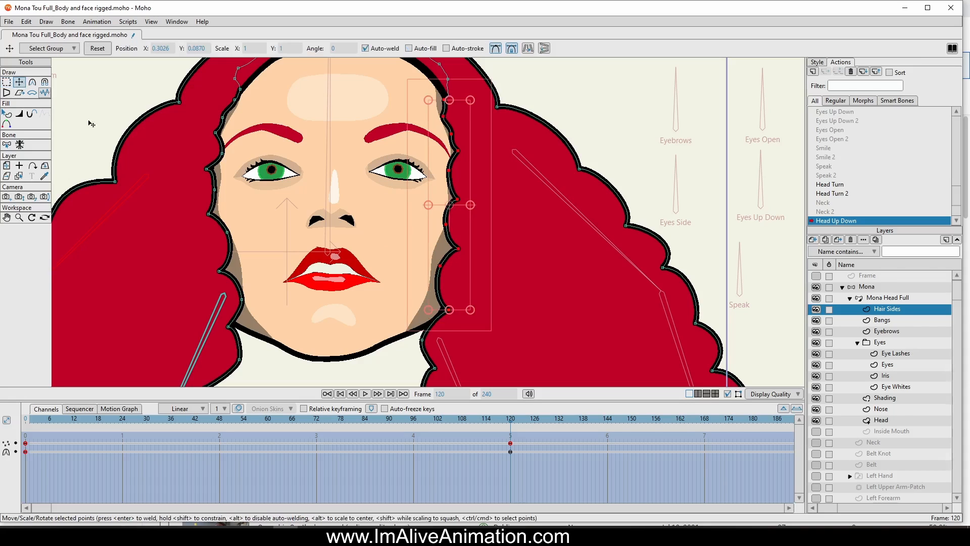
mouse_move(450, 285)
mouse_down()
mouse_move(449, 276)
mouse_move(449, 296)
mouse_move(450, 286)
mouse_up()
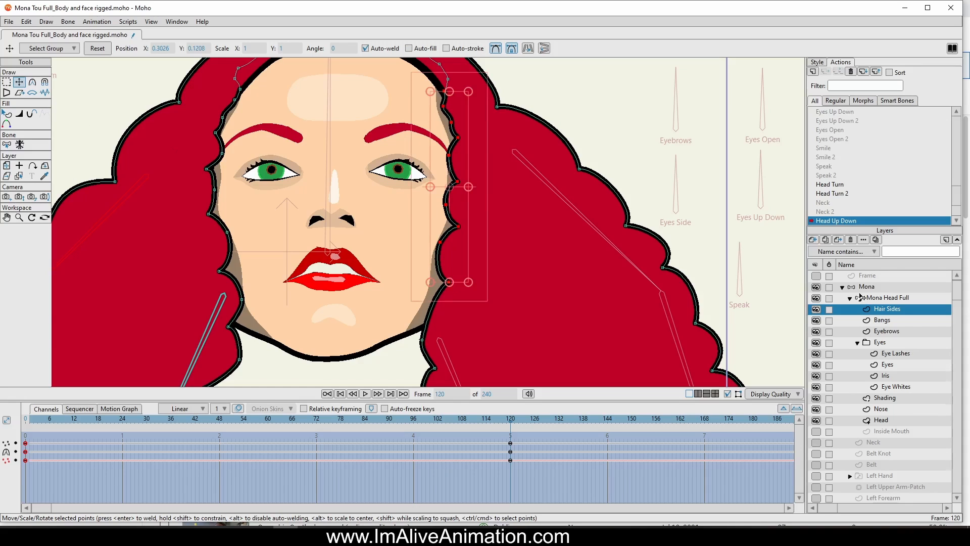
- Raise the inner bone of the right hair side in Mona Head Full at frame 120
click(886, 299)
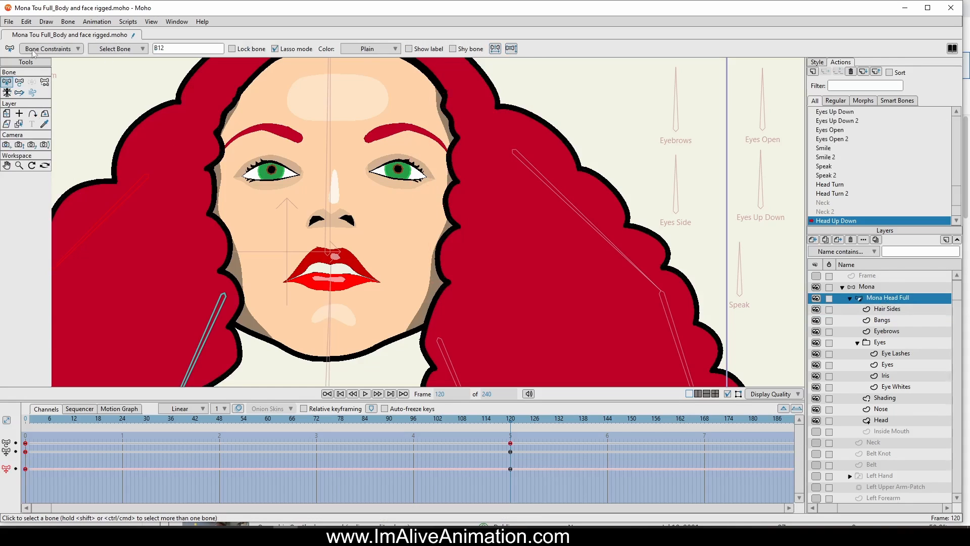
click(20, 83)
drag(253, 247, 220, 181)
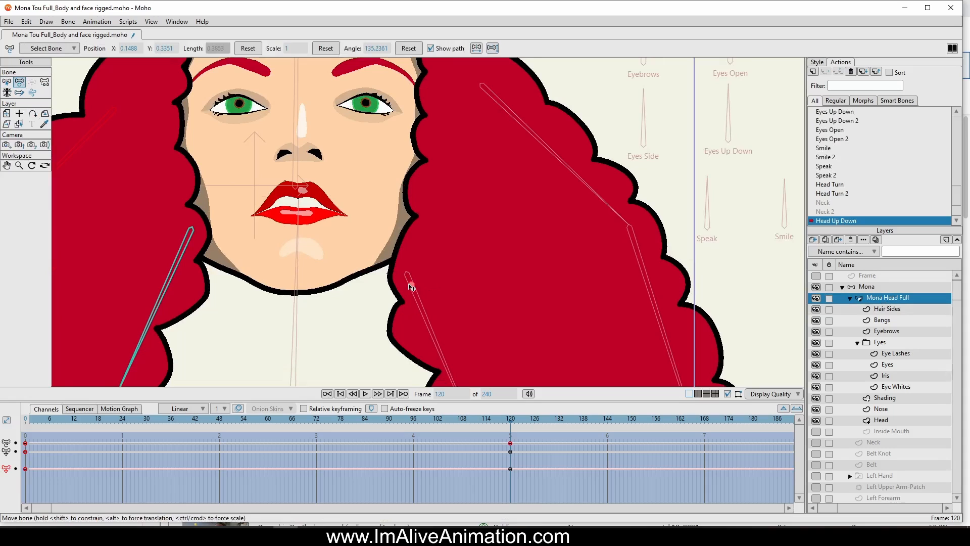
drag(413, 289, 412, 256)
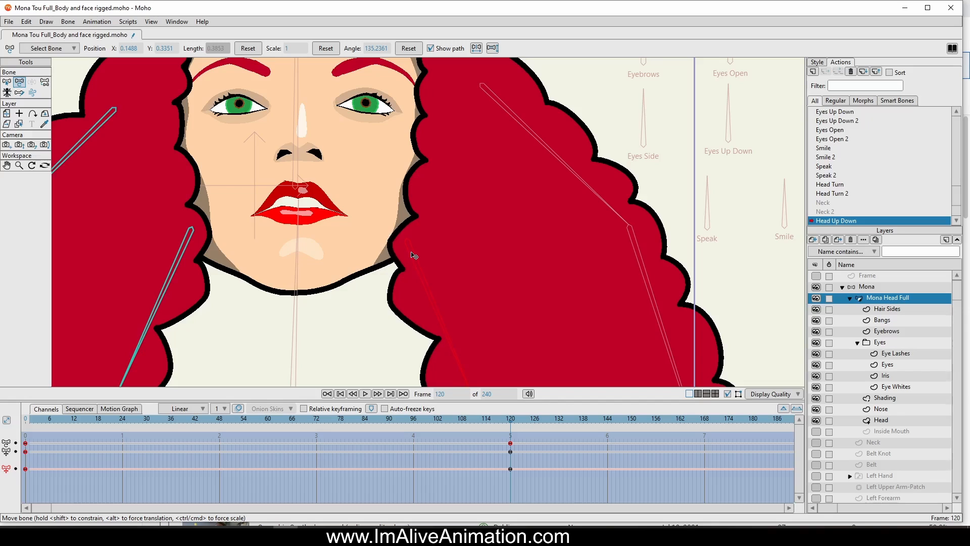
click(170, 246)
drag(506, 245, 501, 329)
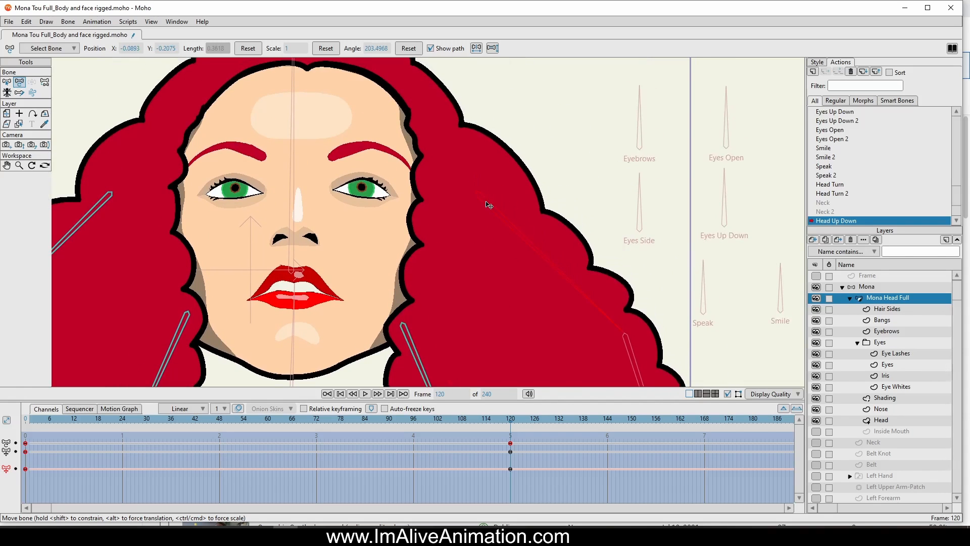
- Lower the upper outer bone of the right hair side slightly at frame 120 and preview the motion
click(489, 206)
scroll(505, 223, down, 5)
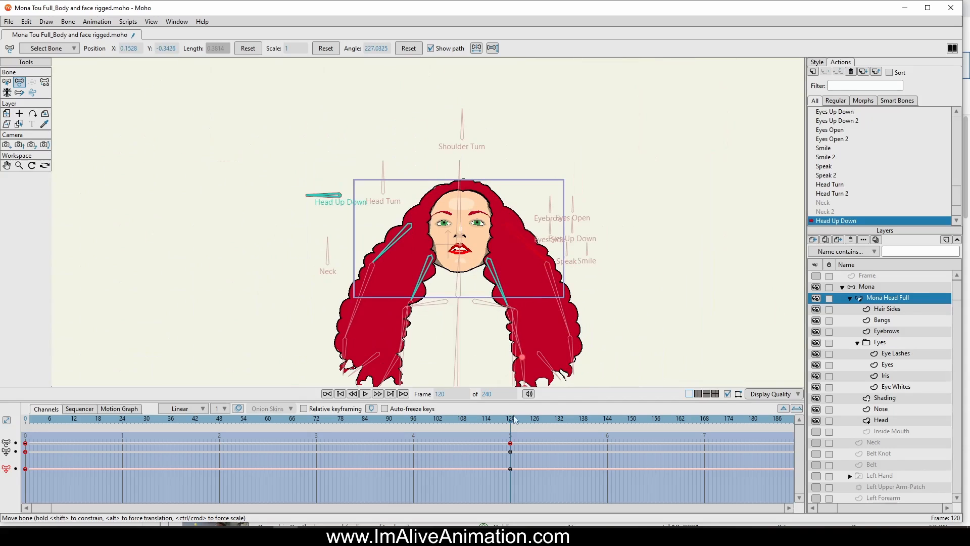
drag(27, 420, 318, 449)
drag(386, 447, 510, 449)
- Move the left hair tip bone down and inward and the right hair tip bone slightly inward at frame 120
drag(450, 323, 412, 230)
scroll(374, 292, up, 2)
scroll(373, 294, up, 5)
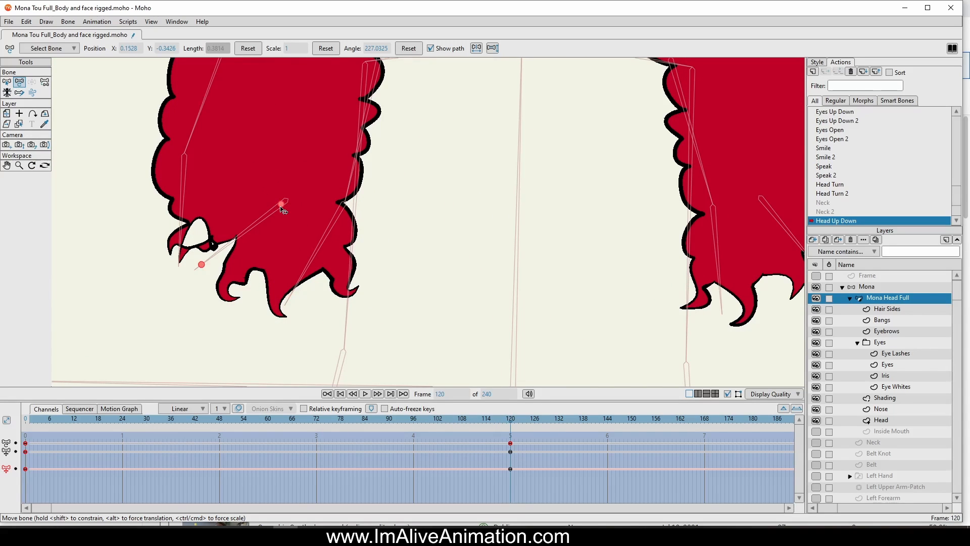
drag(289, 217, 302, 233)
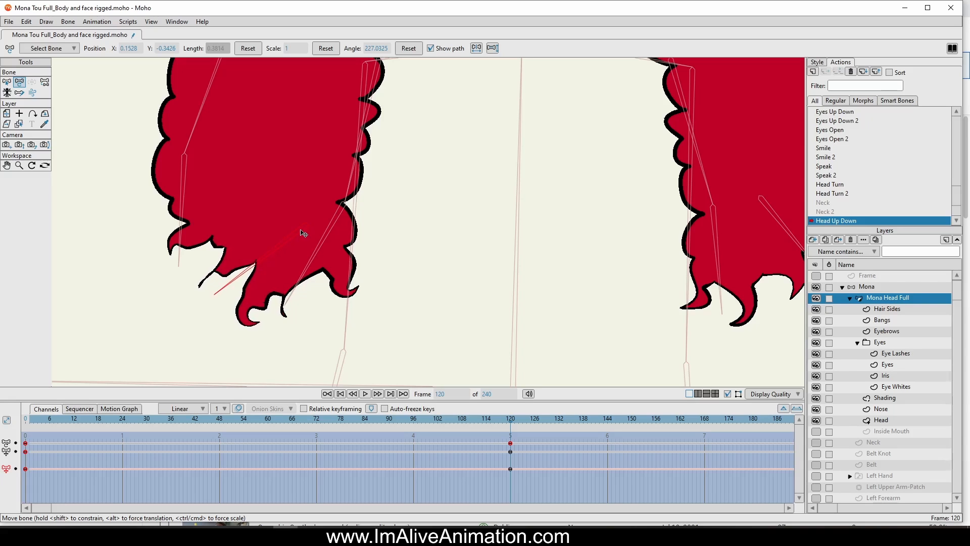
scroll(496, 303, down, 6)
scroll(593, 297, up, 5)
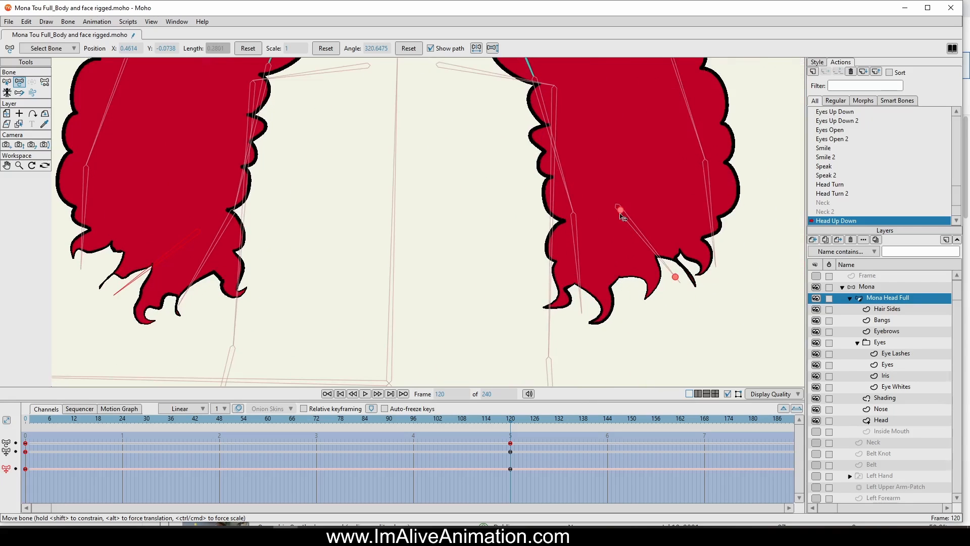
drag(620, 211, 607, 213)
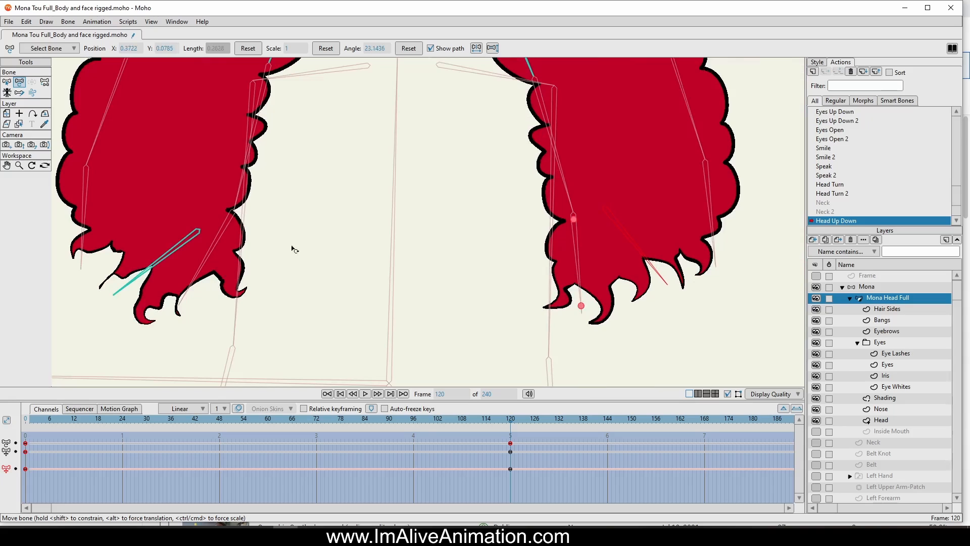
drag(197, 233, 200, 232)
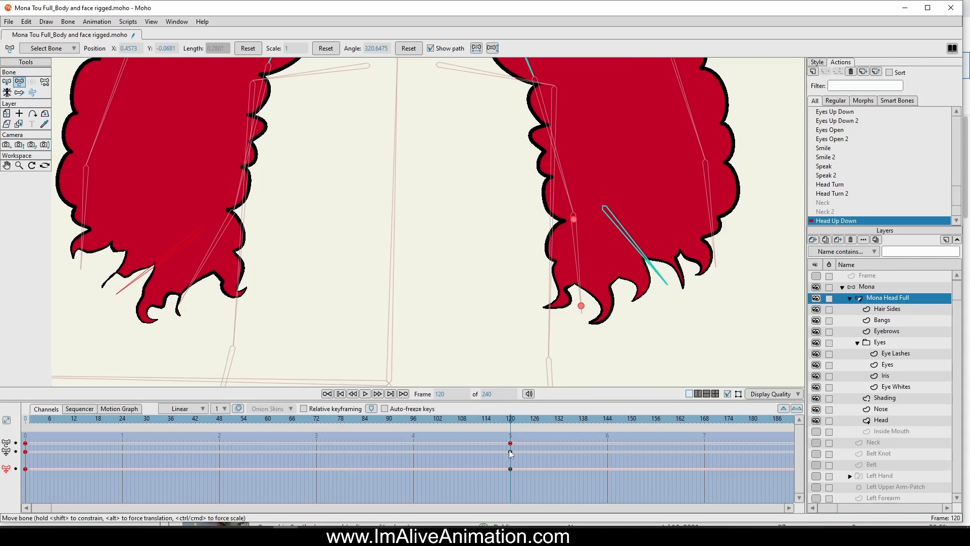
- Shift both hair tip bones slightly outward and down at frame 120 and preview the whole head motion
drag(510, 424, 510, 460)
drag(196, 238, 181, 243)
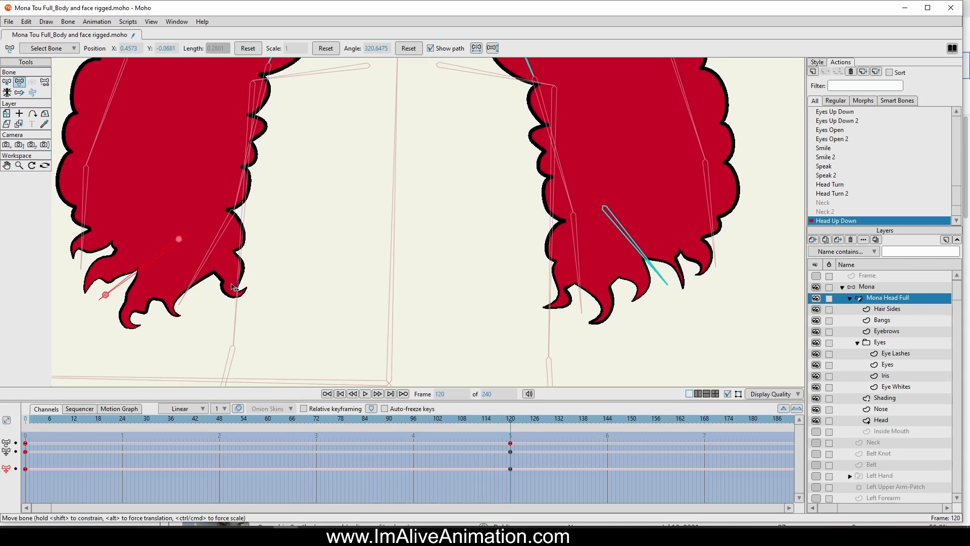
mouse_move(517, 423)
mouse_down()
mouse_move(46, 426)
mouse_move(524, 423)
mouse_move(227, 411)
mouse_move(504, 423)
mouse_move(394, 429)
mouse_move(520, 429)
mouse_move(515, 438)
mouse_up()
click(611, 214)
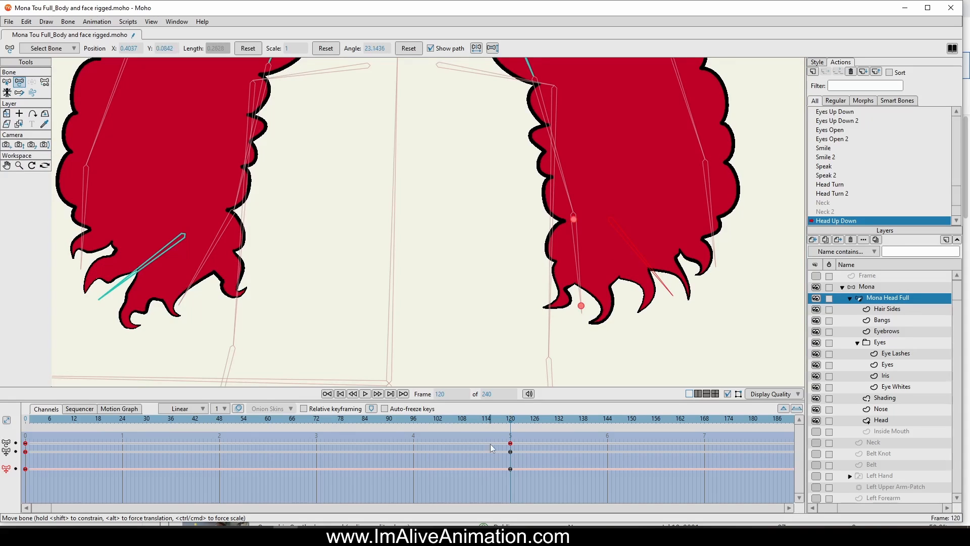
drag(509, 422, 102, 430)
scroll(303, 205, down, 7)
drag(191, 262, 207, 314)
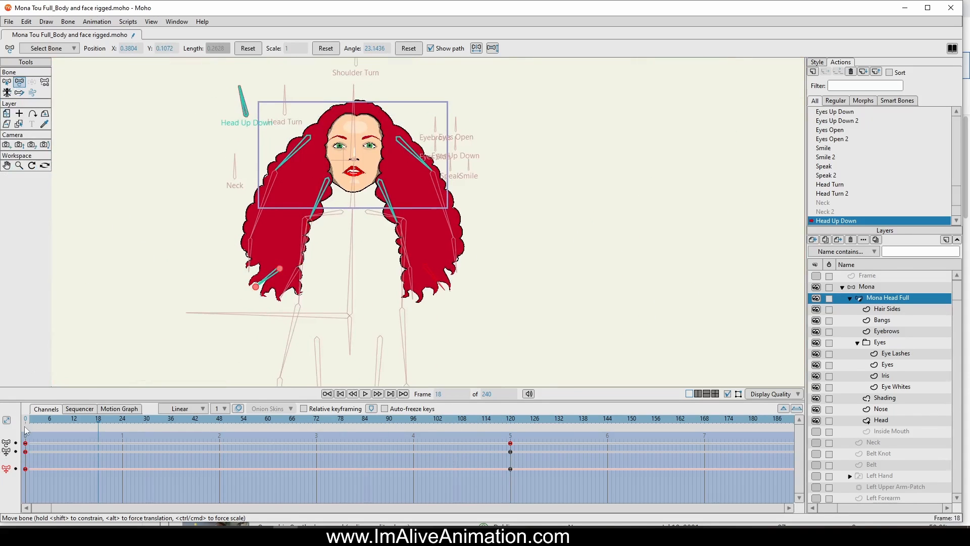
drag(24, 426, 224, 447)
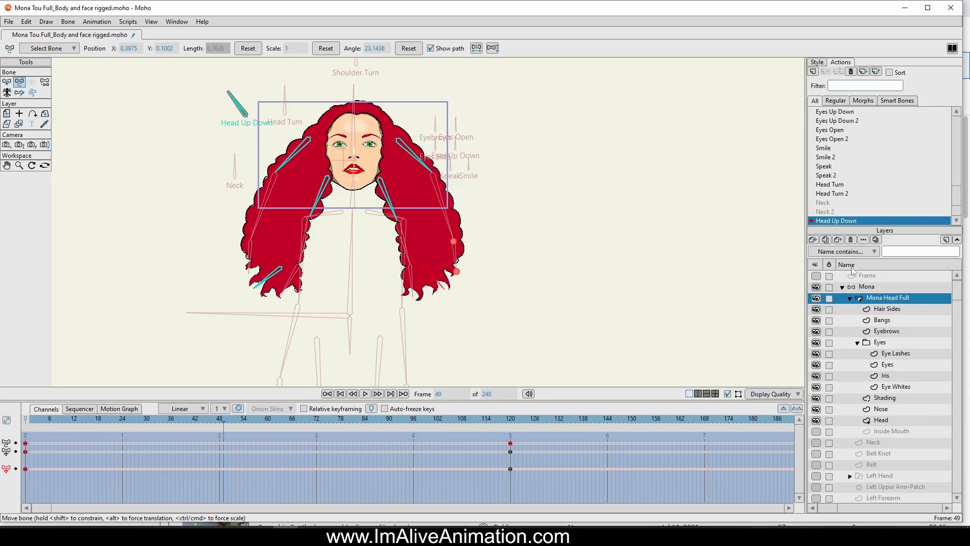
- Open the Head Up Down 2 action for editing and go to frame 120
scroll(866, 170, down, 1)
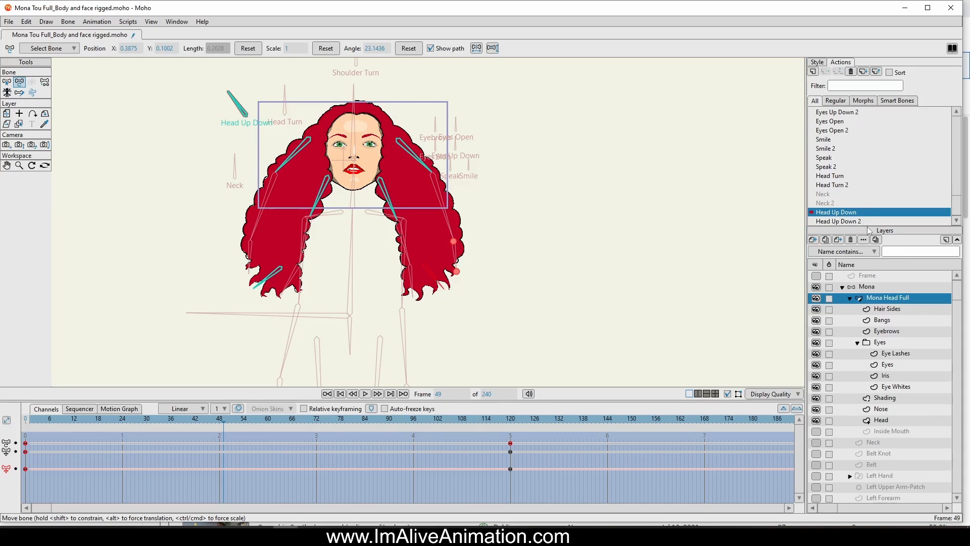
click(836, 222)
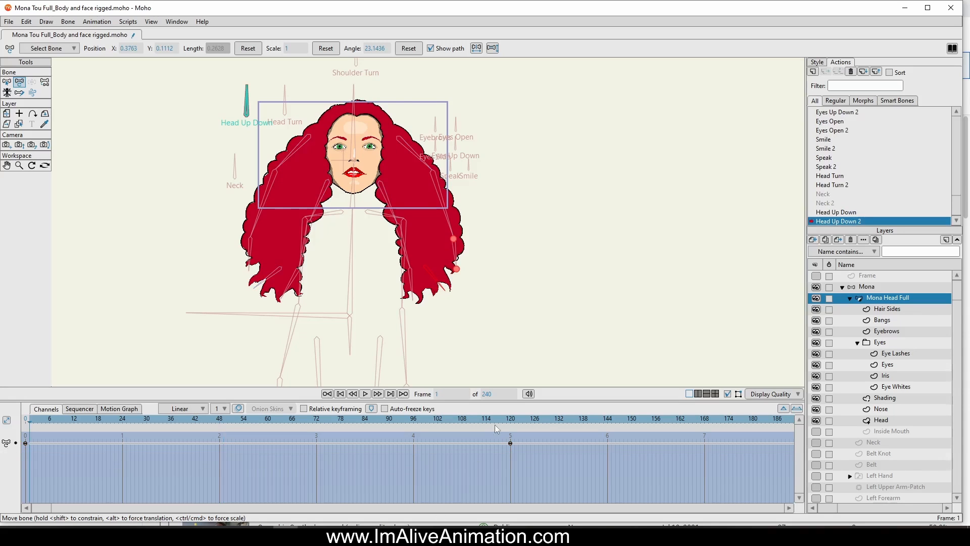
click(510, 427)
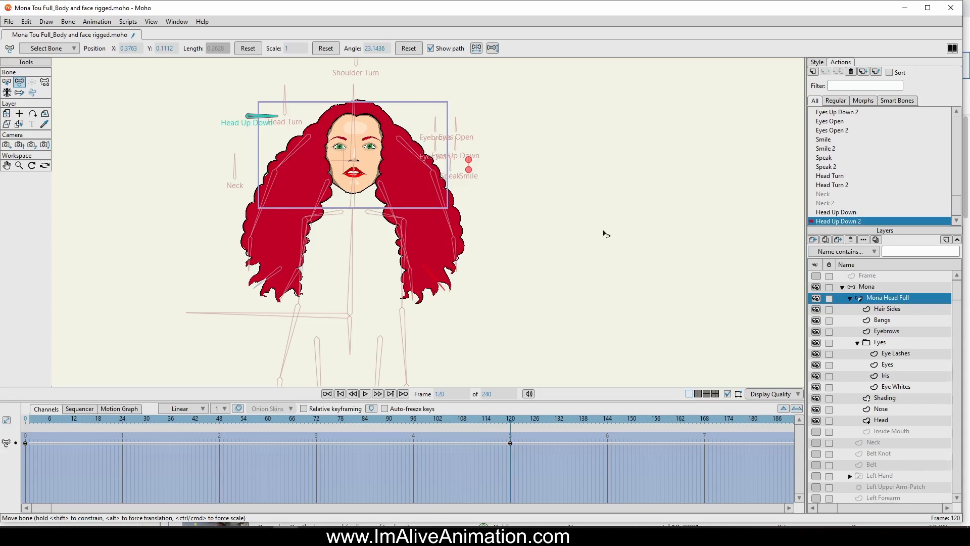
- Hide the Hair Sides, Bangs, Eyebrows, Eyes, Shading and Nose layers and select the Head layer
click(816, 310)
click(815, 320)
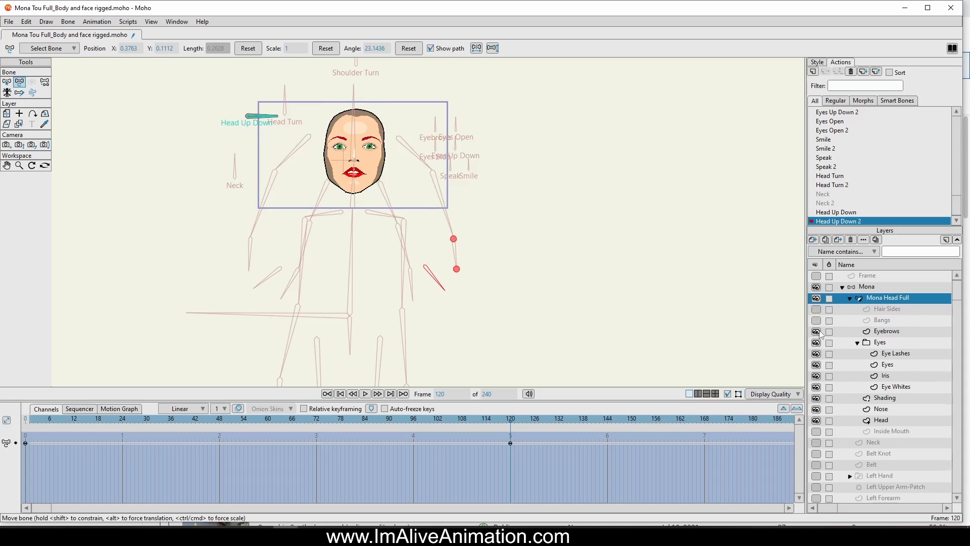
click(816, 331)
click(816, 343)
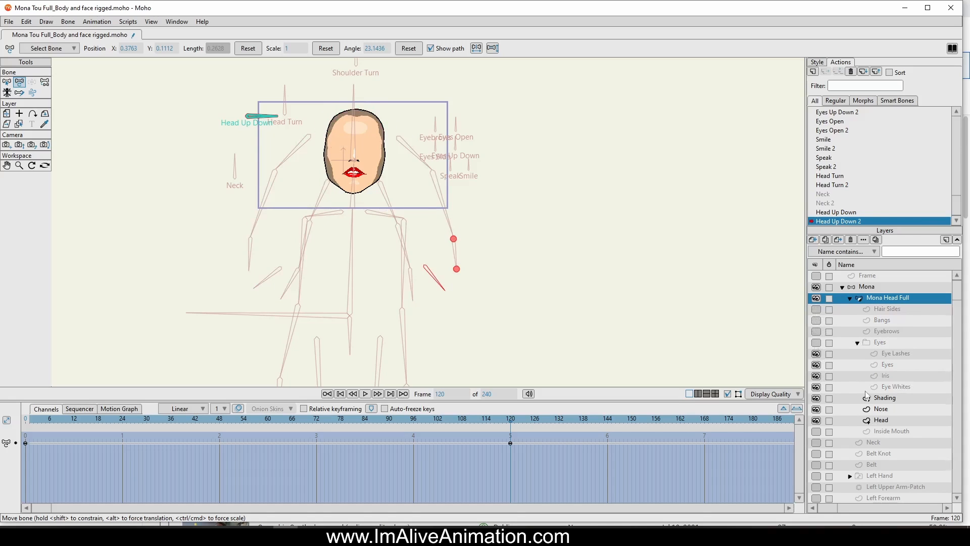
click(815, 398)
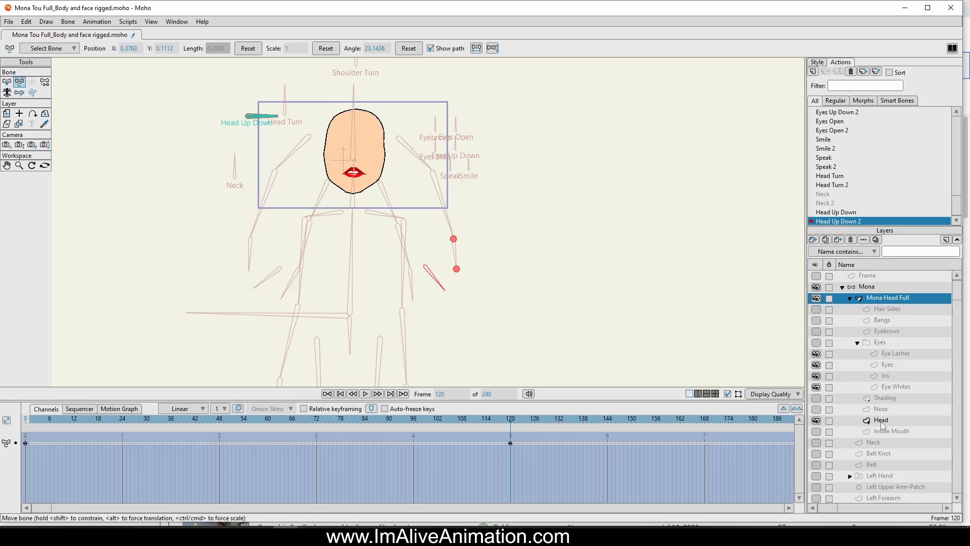
click(882, 422)
scroll(368, 225, up, 5)
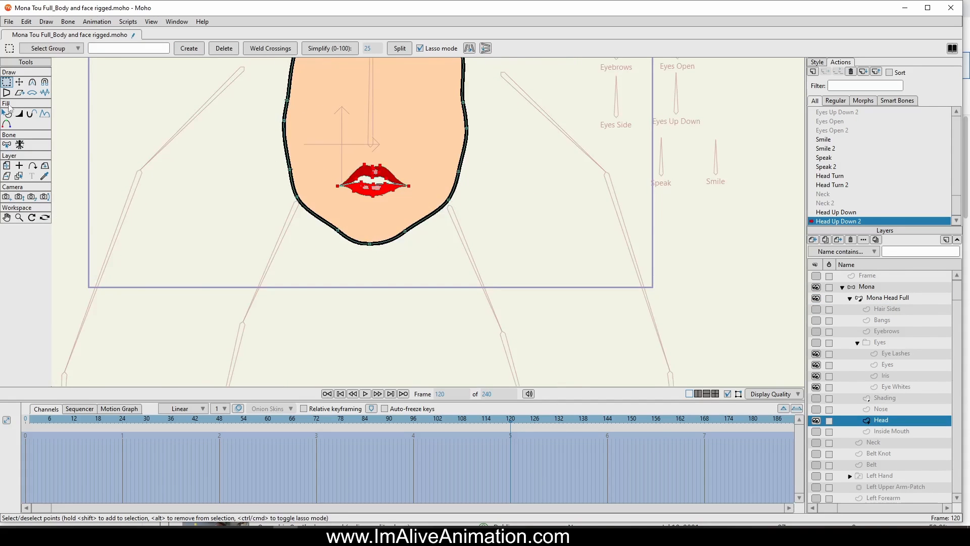
- Move the lips down toward the chin at frame 120
scroll(329, 256, up, 2)
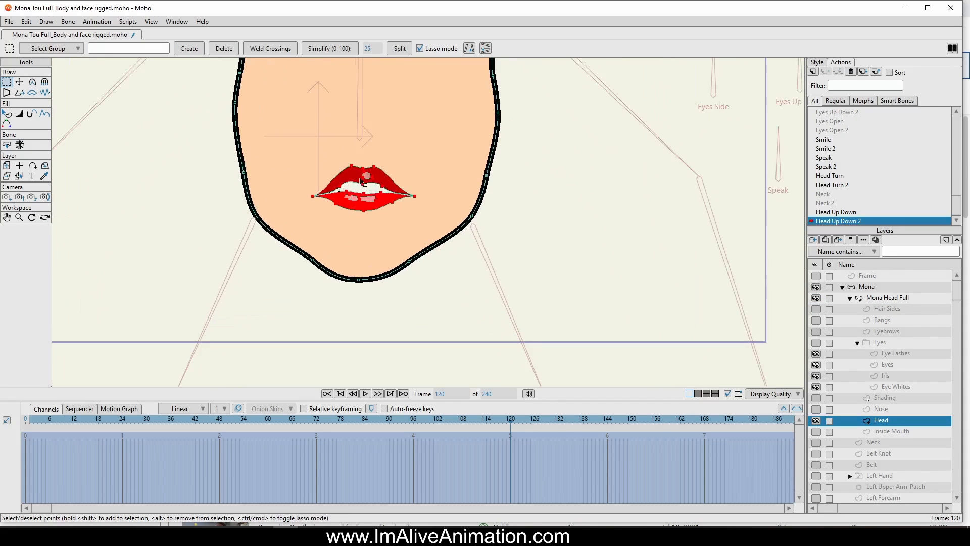
click(19, 82)
drag(355, 234, 354, 270)
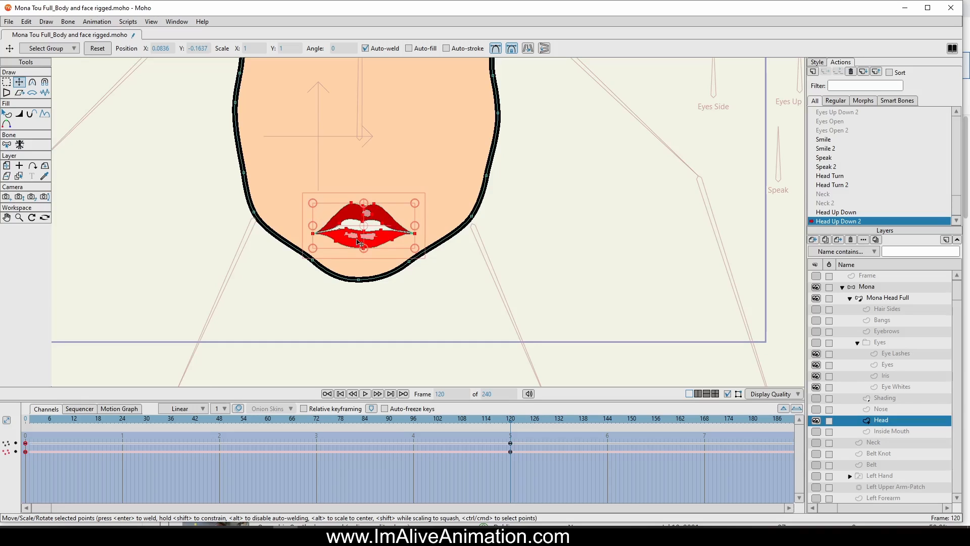
- Select the jaw and chin points of the head outline, move them down at frame 120 and preview the motion
scroll(360, 243, down, 1)
click(6, 82)
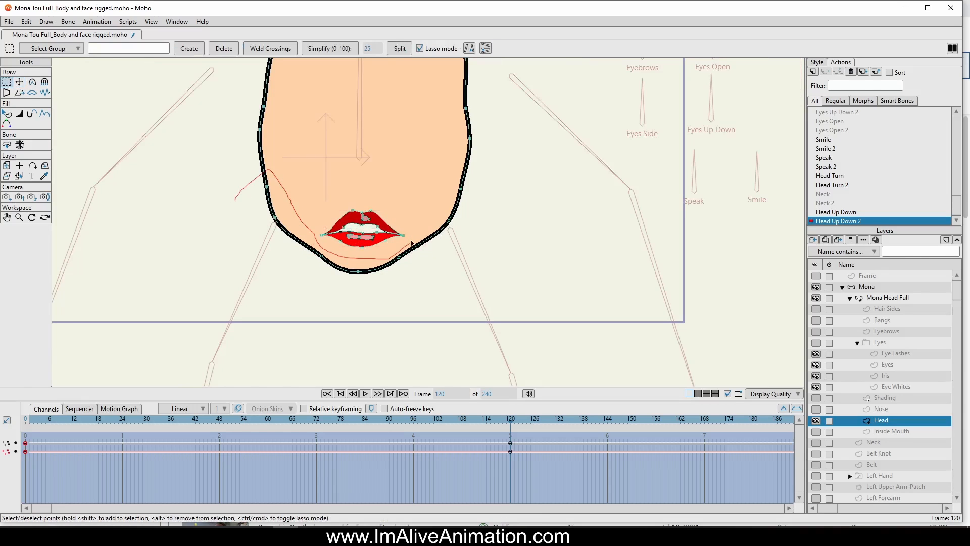
mouse_move(437, 209)
mouse_down()
mouse_move(516, 250)
mouse_move(374, 330)
mouse_move(268, 228)
mouse_up()
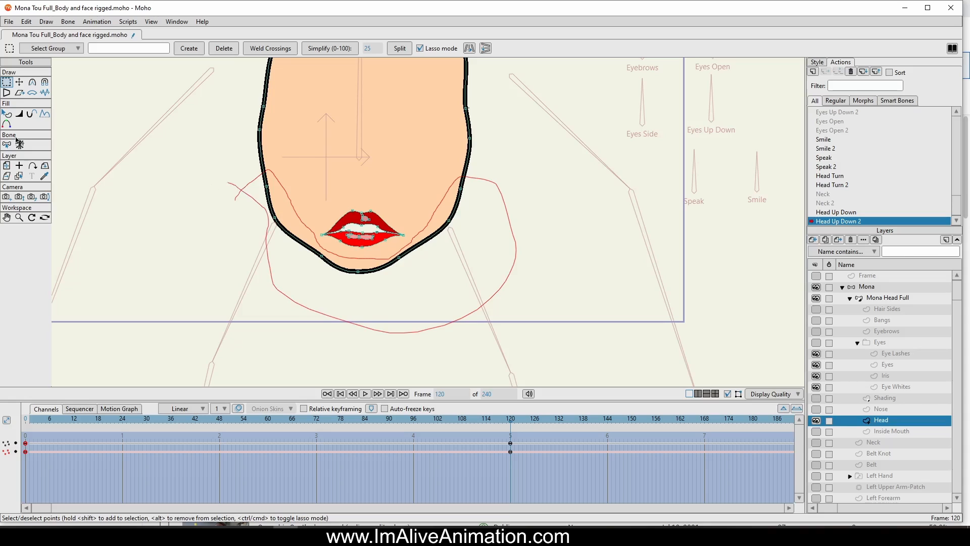
click(20, 82)
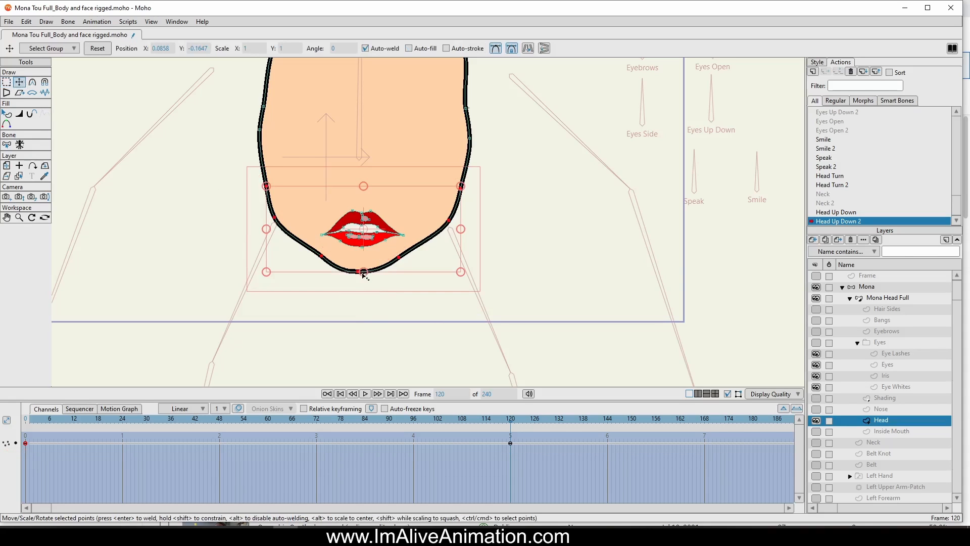
drag(391, 201, 393, 222)
drag(367, 297, 366, 311)
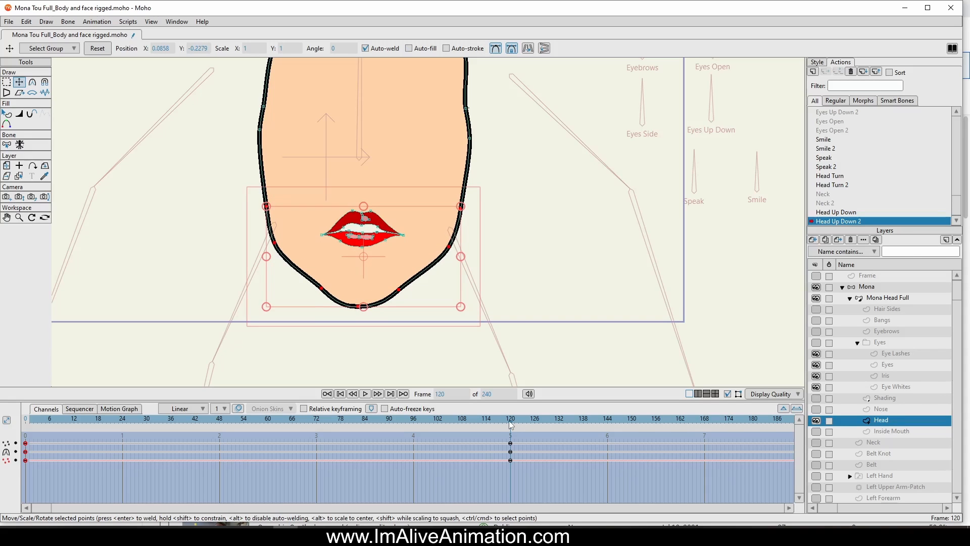
mouse_move(509, 421)
mouse_down()
mouse_move(69, 439)
mouse_move(504, 426)
mouse_move(3, 408)
mouse_move(174, 428)
mouse_move(487, 432)
mouse_move(512, 440)
mouse_up()
scroll(486, 265, up, 2)
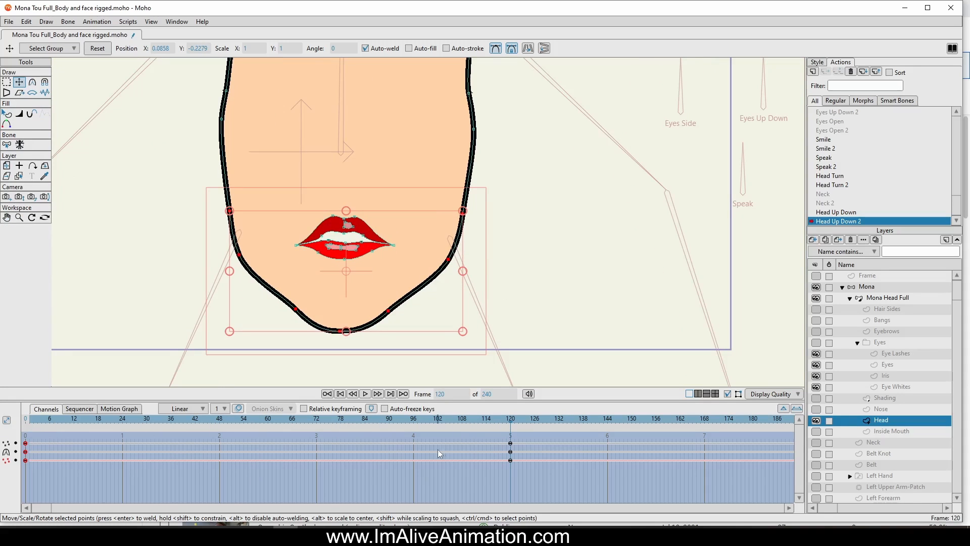
drag(510, 421, 534, 455)
- Raise the jaw corner points on both sides of the head slightly at frame 120 and preview the motion
click(6, 82)
click(207, 215)
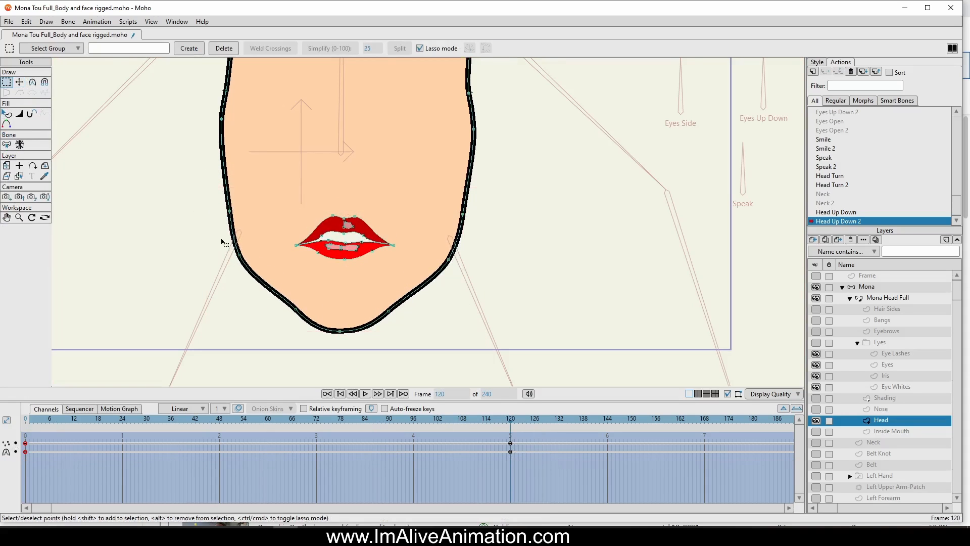
drag(434, 258, 225, 241)
click(19, 81)
drag(330, 165, 330, 157)
drag(511, 421, 58, 422)
scroll(518, 335, down, 2)
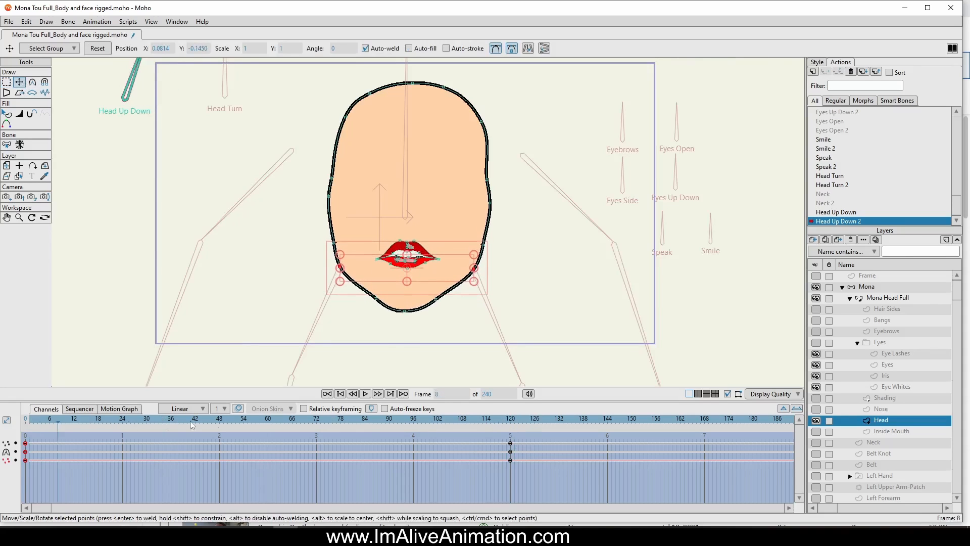
drag(190, 424, 511, 448)
- Select the cheek points on both sides of the head outline and lower them at frame 120, checking the motion
click(6, 82)
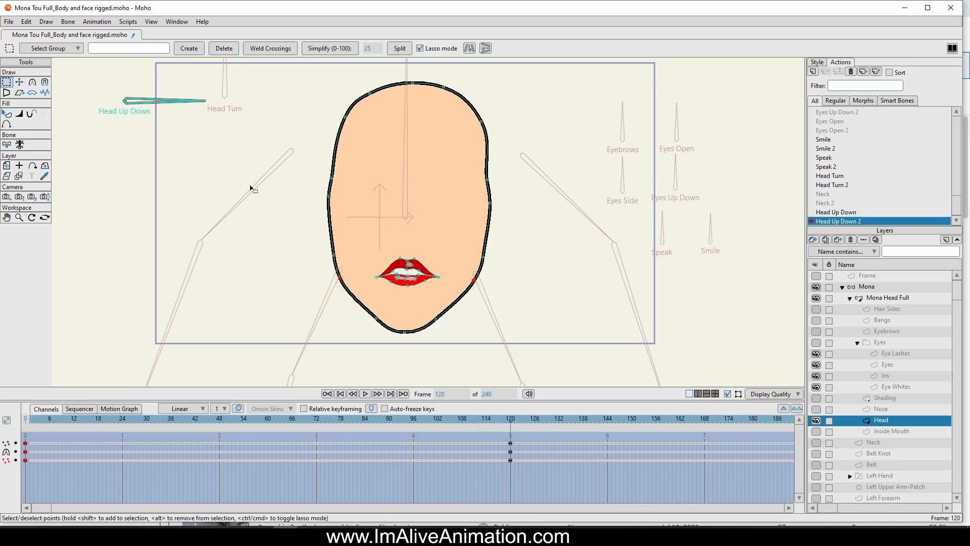
scroll(194, 161, up, 2)
mouse_move(322, 138)
mouse_down()
mouse_move(243, 127)
mouse_move(262, 192)
mouse_move(406, 201)
mouse_move(530, 191)
mouse_move(496, 122)
mouse_move(388, 111)
mouse_move(283, 133)
mouse_up()
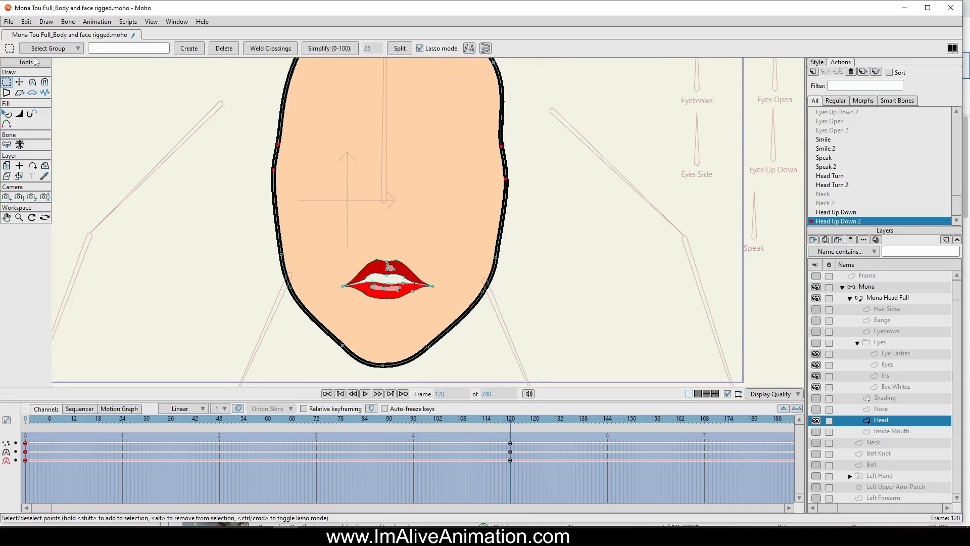
click(19, 81)
drag(397, 231, 397, 251)
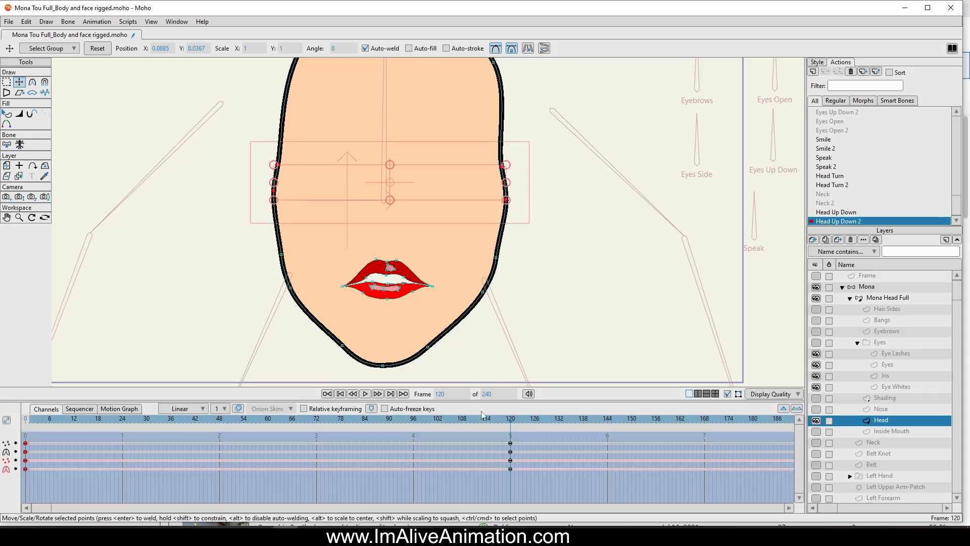
drag(507, 418, 516, 457)
click(371, 241)
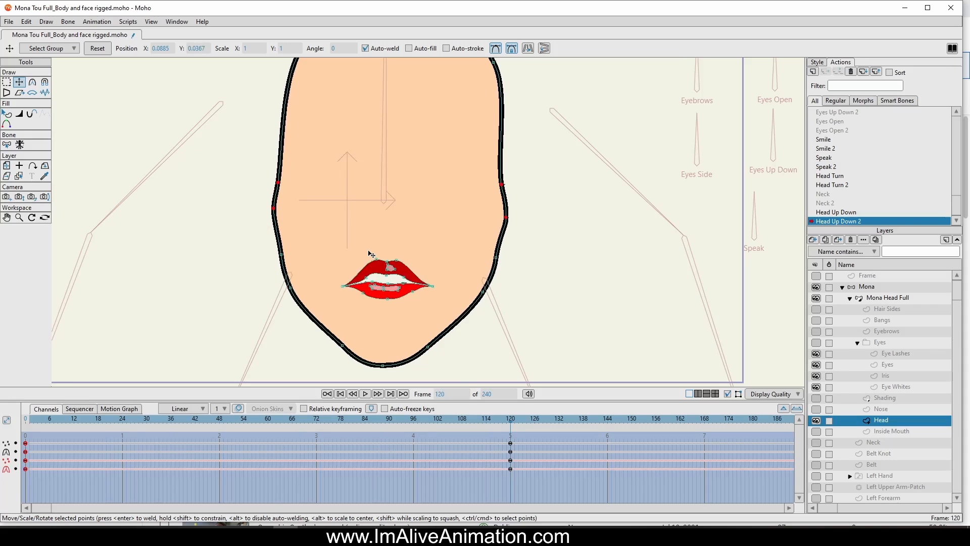
drag(372, 246, 371, 247)
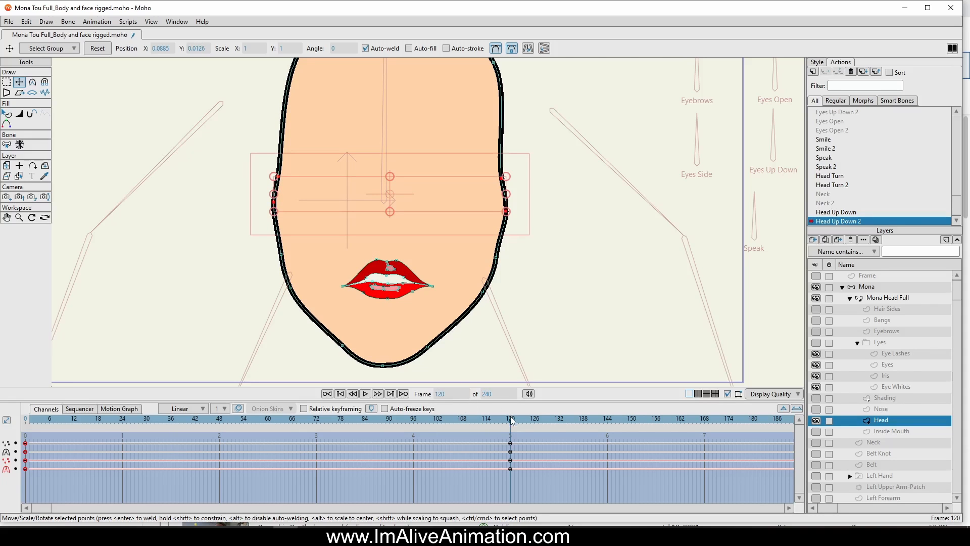
drag(510, 418, 510, 476)
- Select the temple points on both sides of the upper head and move them slightly down at frame 120
scroll(518, 267, down, 2)
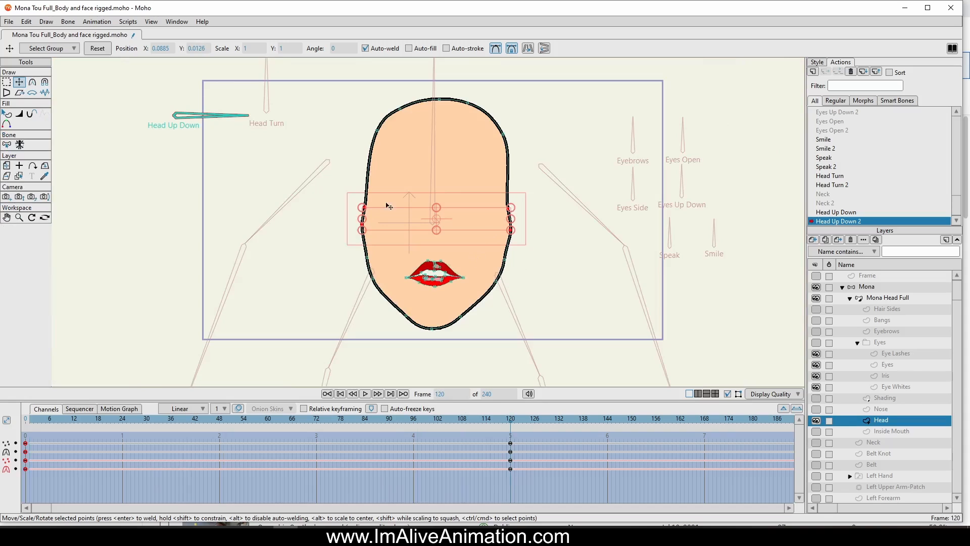
key(g)
scroll(410, 132, up, 2)
mouse_move(437, 119)
mouse_down()
mouse_move(354, 153)
mouse_move(426, 165)
mouse_up()
mouse_move(356, 125)
mouse_down()
mouse_move(561, 148)
mouse_move(412, 111)
mouse_move(434, 142)
mouse_up()
click(19, 82)
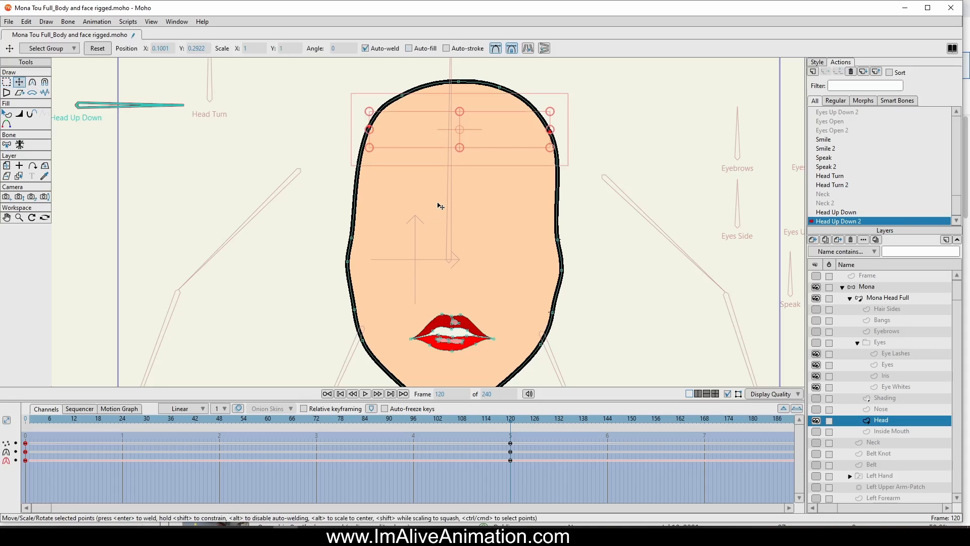
drag(440, 206, 440, 215)
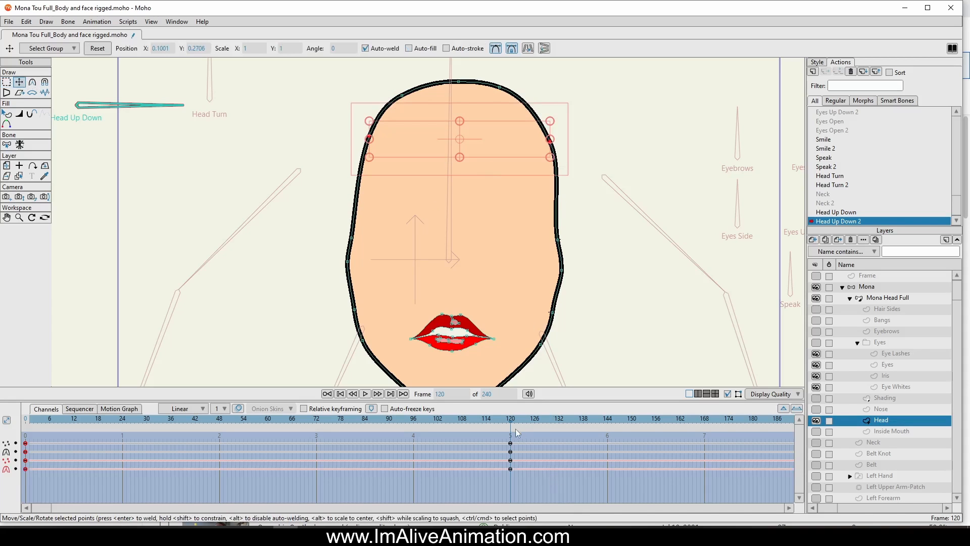
drag(511, 423, 511, 468)
- Lower the outline points on either side of the crown and adjust their curve handles to round the upper head
scroll(407, 178, up, 5)
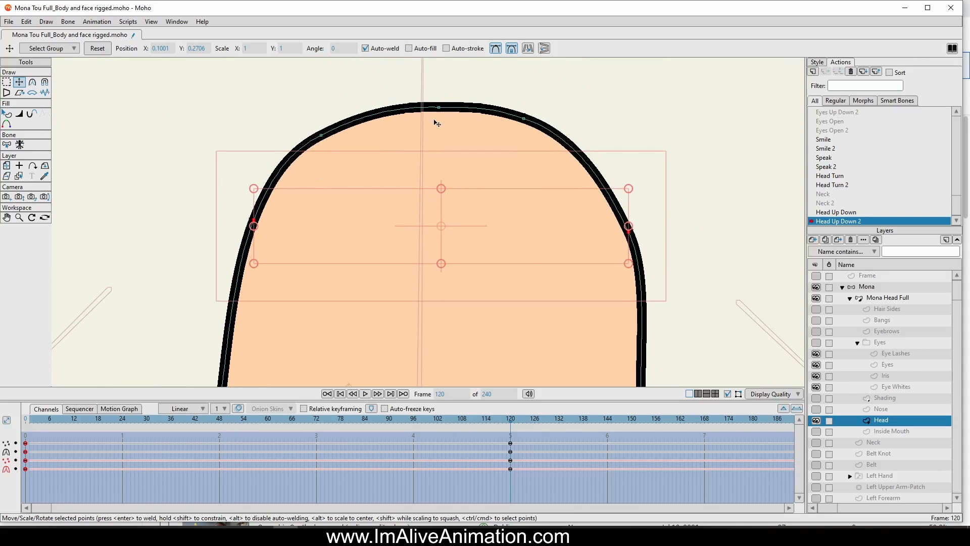
drag(321, 138, 321, 142)
drag(568, 134, 566, 142)
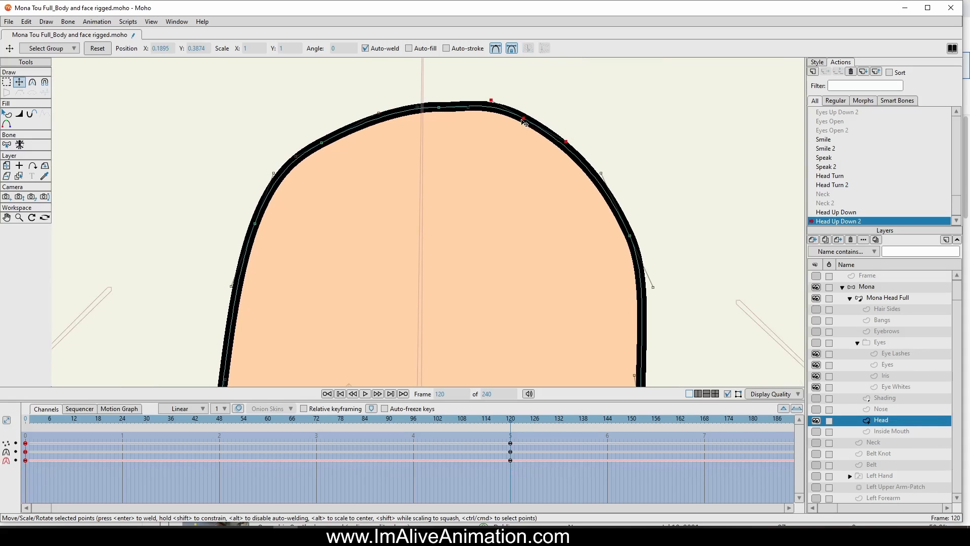
drag(521, 119, 566, 149)
mouse_move(275, 172)
mouse_down()
mouse_move(280, 161)
mouse_move(282, 174)
mouse_up()
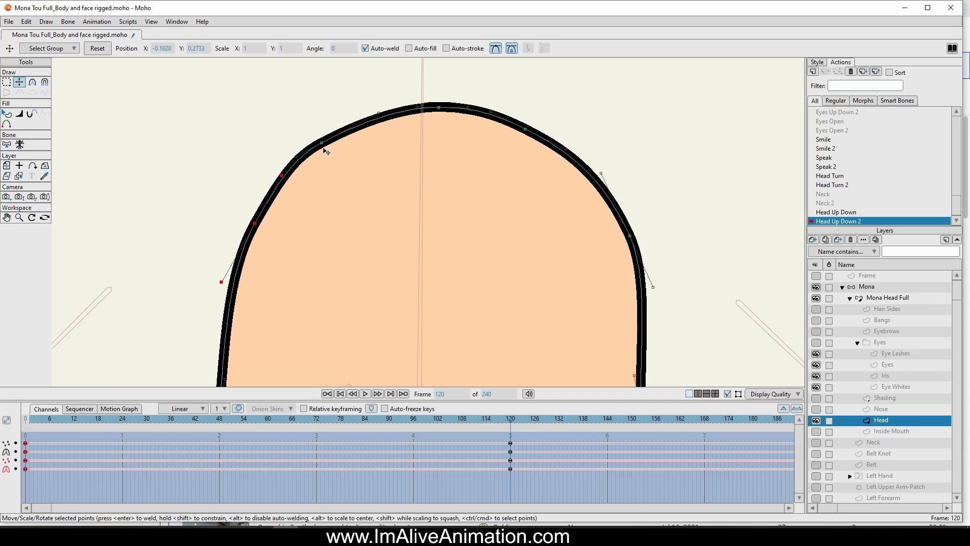
click(345, 133)
scroll(580, 154, down, 3)
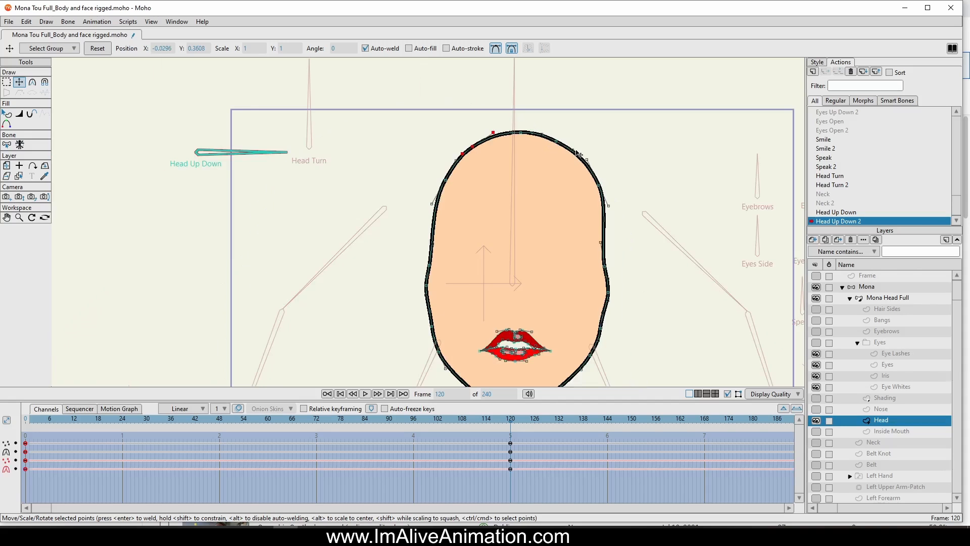
mouse_move(512, 421)
mouse_down()
mouse_move(42, 457)
mouse_move(501, 475)
mouse_move(511, 474)
mouse_move(47, 435)
mouse_move(510, 439)
mouse_up()
- Lower the crown point slightly, refine the neighbouring points and handles into a smooth curve, and preview the head motion to frame 120
scroll(523, 145, up, 3)
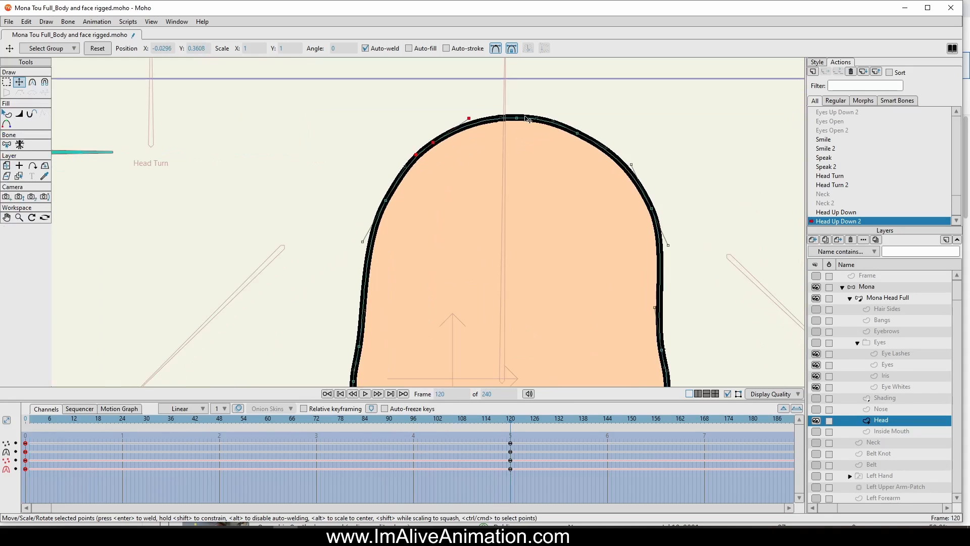
drag(516, 119, 518, 125)
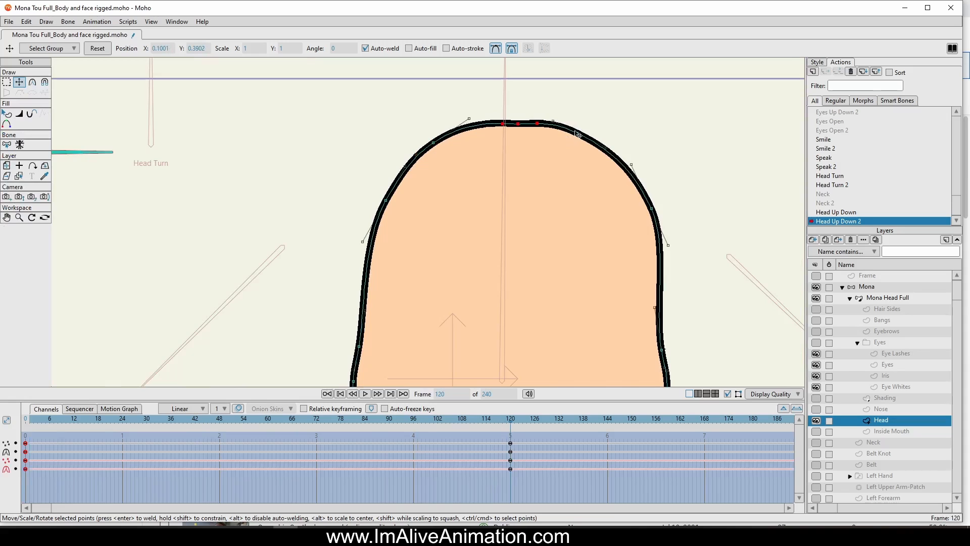
drag(576, 133, 576, 135)
scroll(552, 121, up, 3)
drag(350, 157, 351, 159)
drag(419, 119, 419, 121)
drag(553, 125, 558, 128)
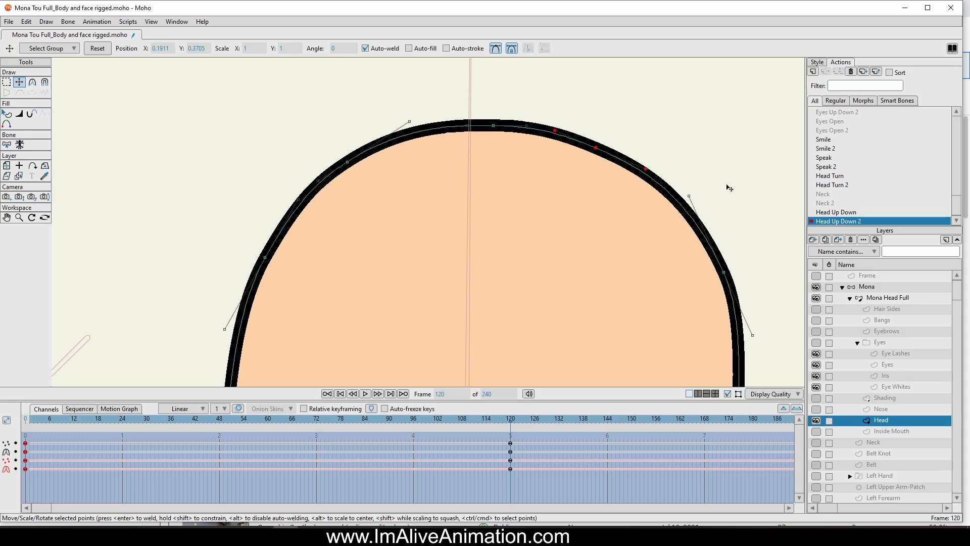
click(697, 188)
scroll(617, 237, down, 6)
drag(594, 236, 535, 154)
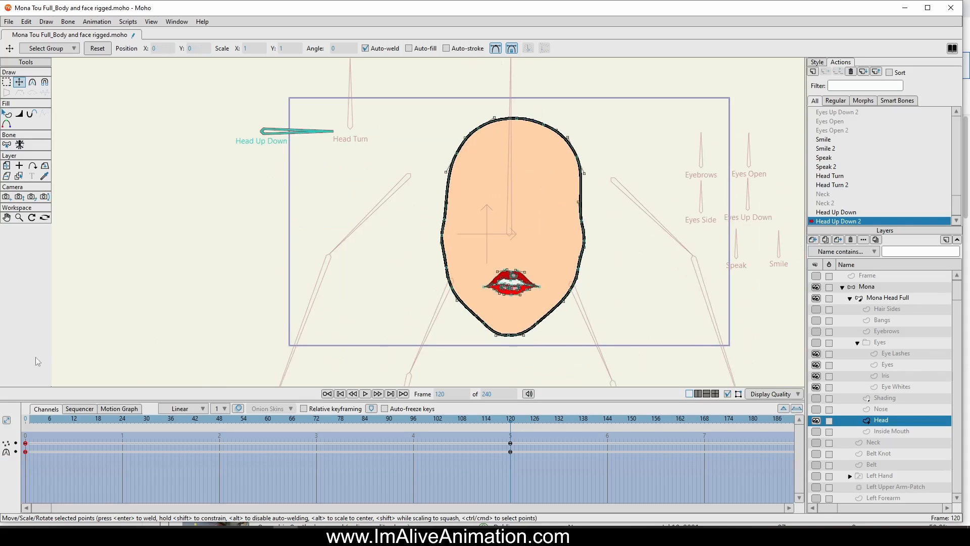
drag(25, 421, 510, 438)
- Show the Nose layer, move the whole nose down toward the lips at frame 120 and preview the motion
click(816, 409)
scroll(543, 228, up, 3)
click(865, 407)
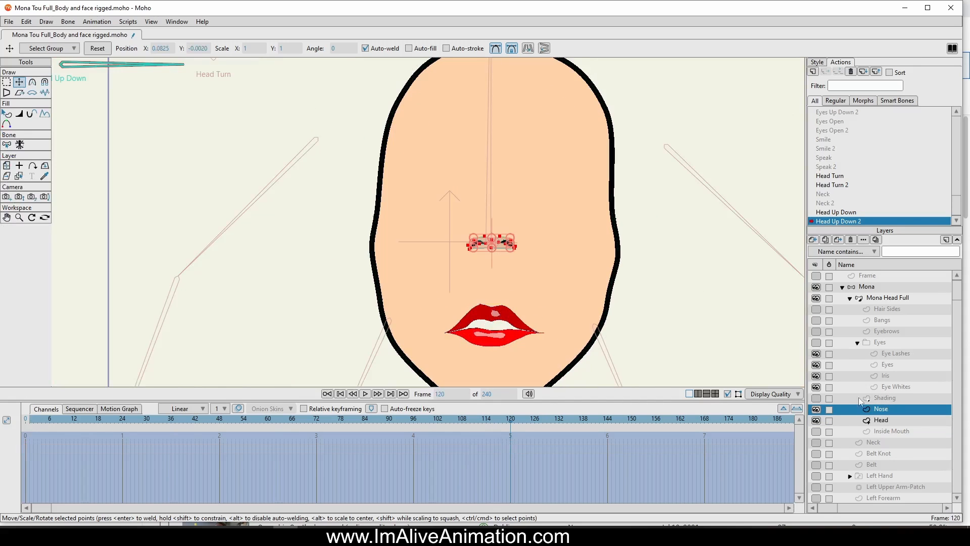
click(6, 82)
scroll(433, 189, up, 3)
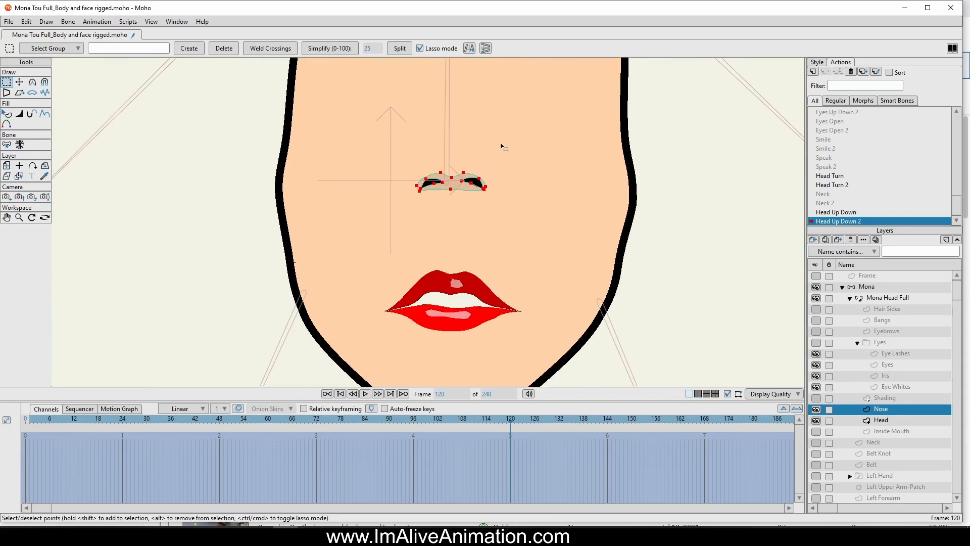
mouse_move(501, 144)
mouse_down()
mouse_move(376, 150)
mouse_move(432, 138)
mouse_move(498, 144)
mouse_up()
click(19, 82)
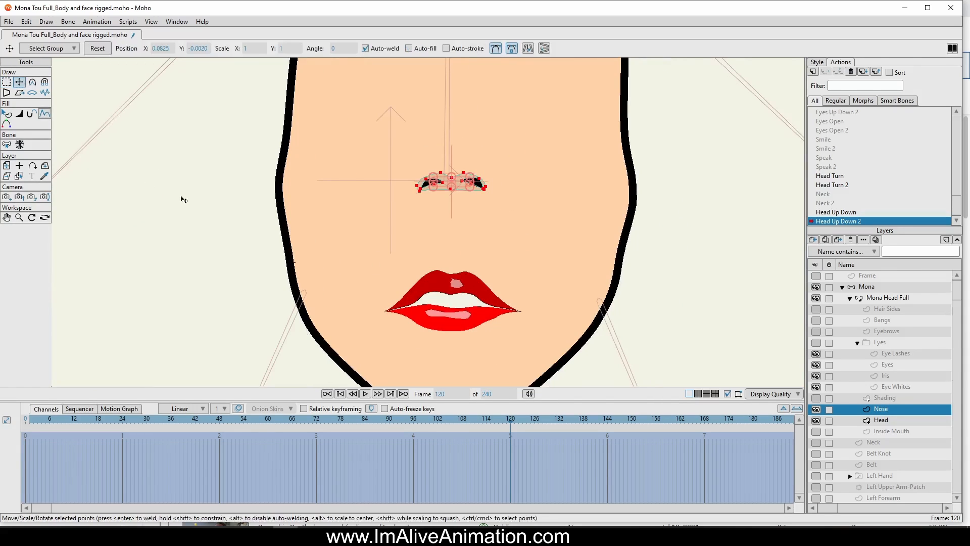
drag(465, 247, 461, 298)
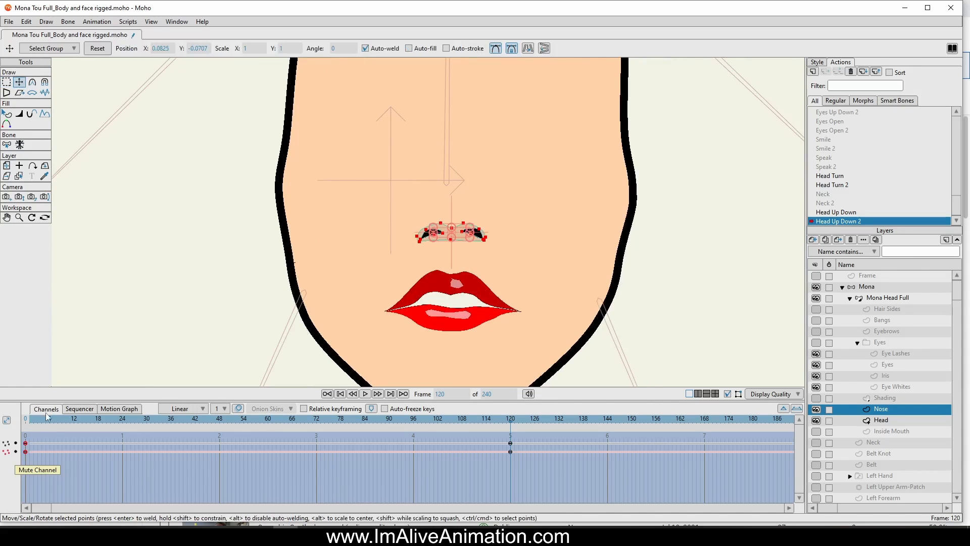
drag(27, 423, 482, 449)
scroll(505, 259, down, 3)
drag(26, 423, 511, 453)
scroll(532, 314, up, 3)
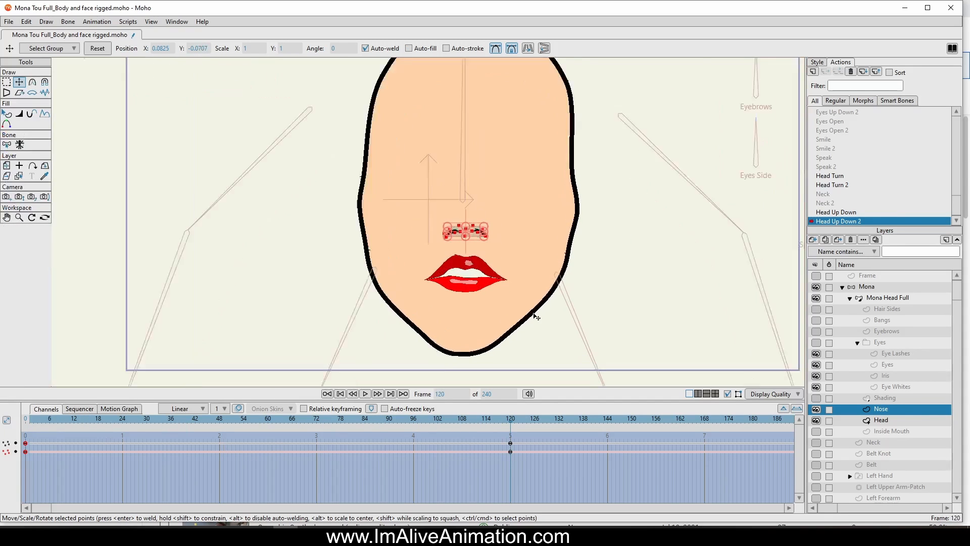
- Move the nose slightly lower, flatten it vertically from its upper edge at frame 120 and preview the motion
drag(442, 250, 442, 254)
scroll(455, 194, up, 3)
scroll(454, 194, up, 2)
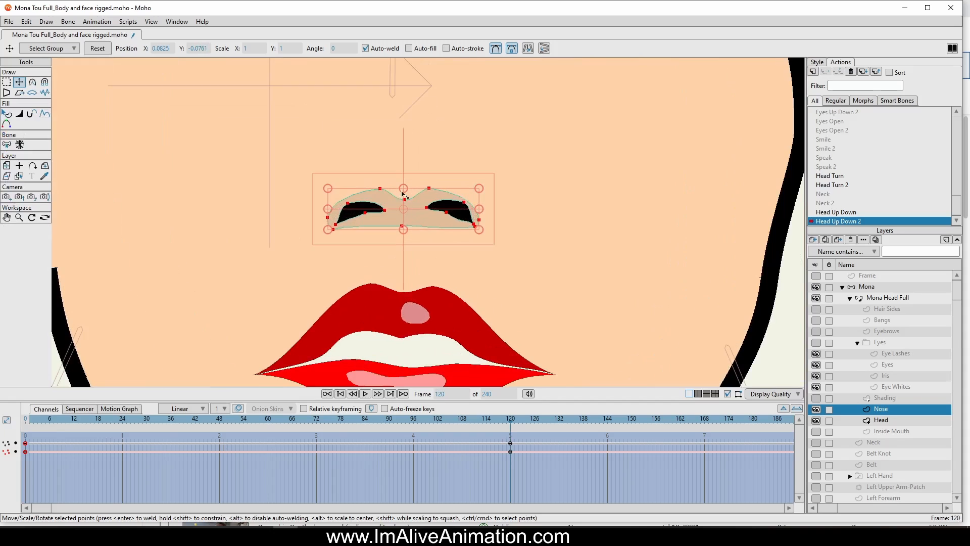
drag(402, 188, 409, 214)
scroll(528, 321, down, 4)
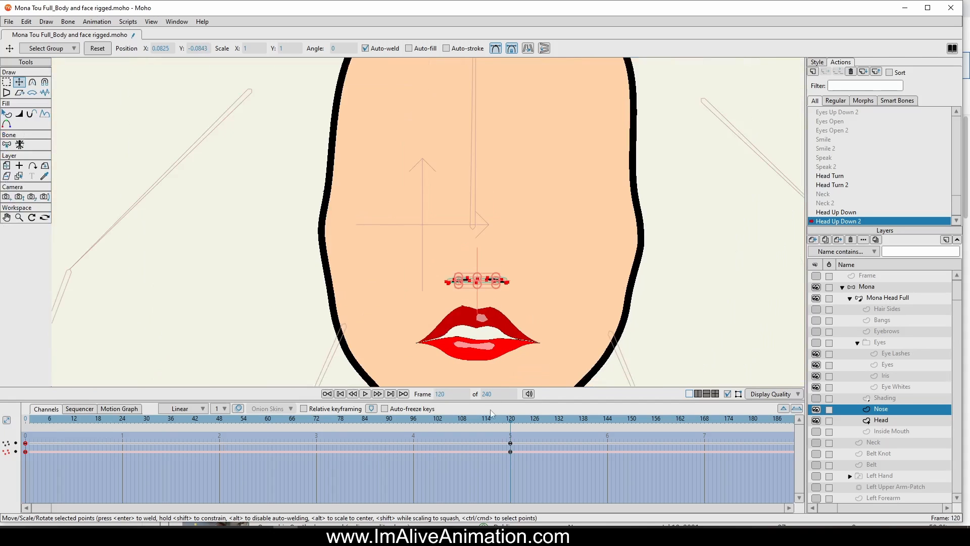
drag(30, 417, 508, 417)
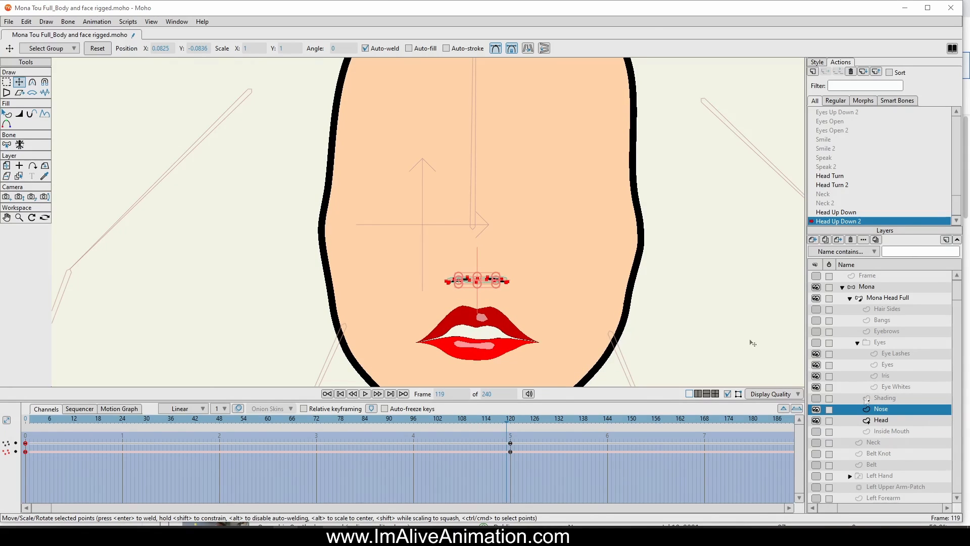
- Show the Eyes group, hide its Eye Lashes, Iris and Eye Whites layers, and make the Eyes layer active
click(897, 364)
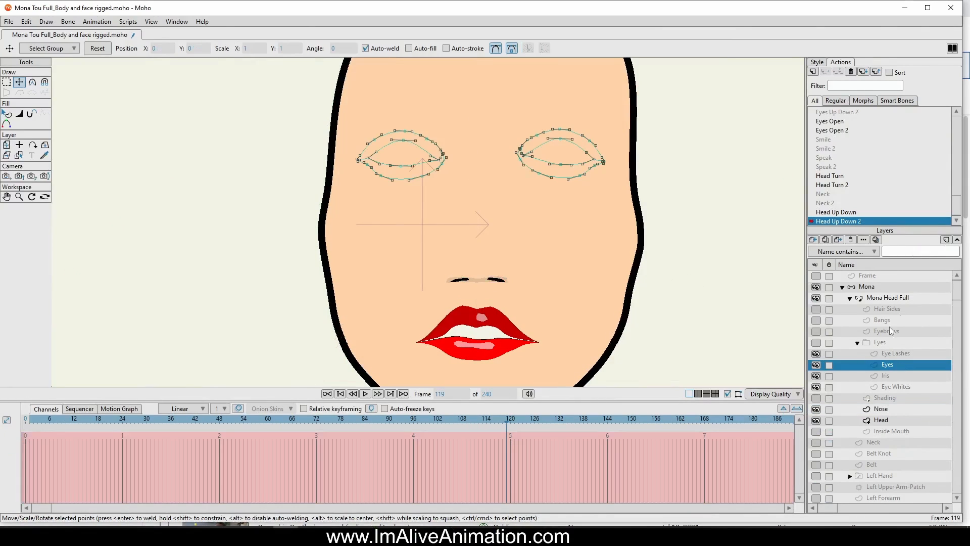
click(816, 343)
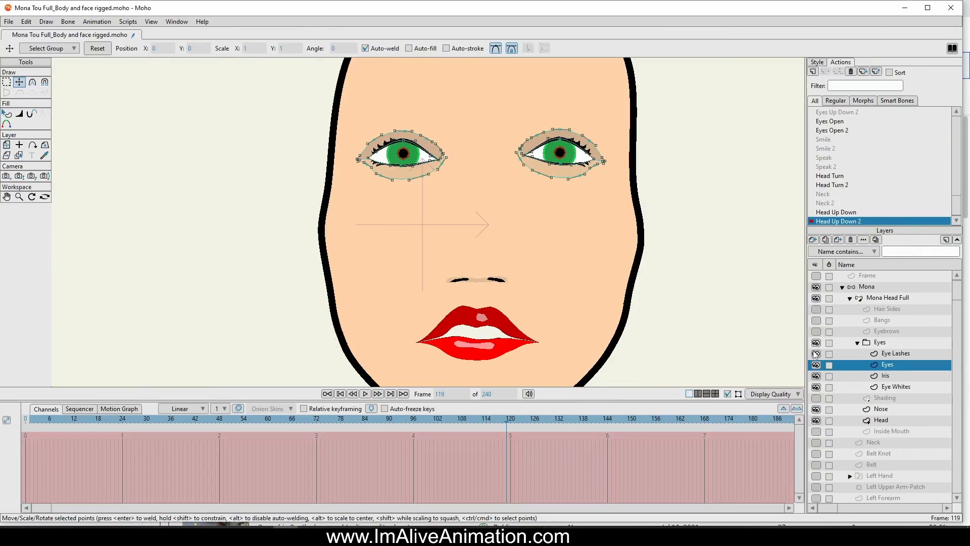
click(816, 353)
click(816, 376)
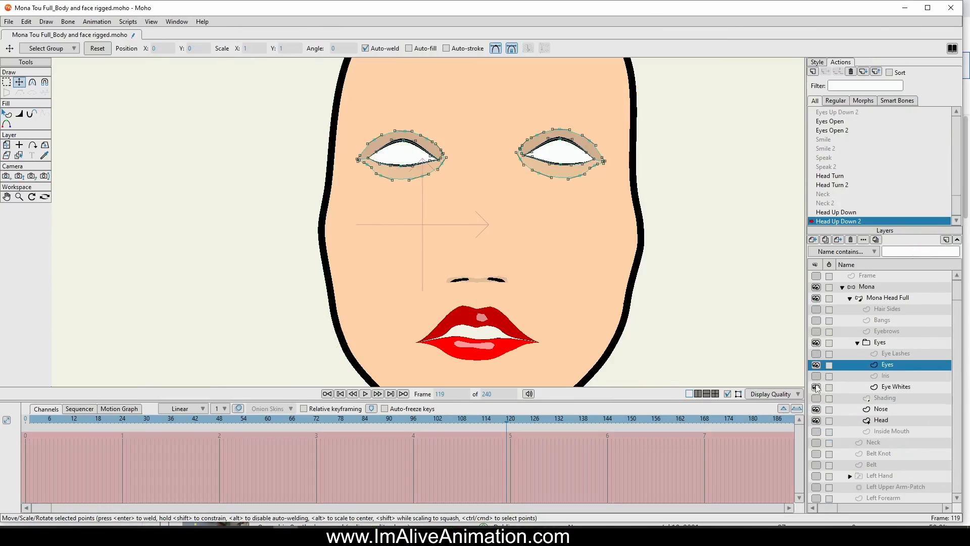
click(816, 387)
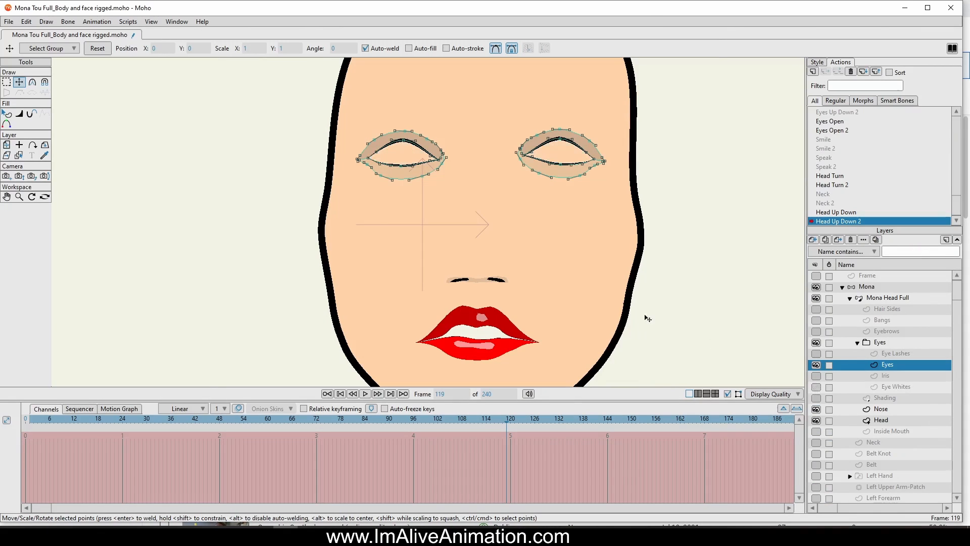
- Select both eye outlines, move them down toward the nose, and shift their new keys to frame 120
click(7, 83)
mouse_move(318, 112)
mouse_down()
mouse_move(417, 217)
mouse_move(642, 203)
mouse_move(520, 97)
mouse_move(364, 109)
mouse_up()
key(t)
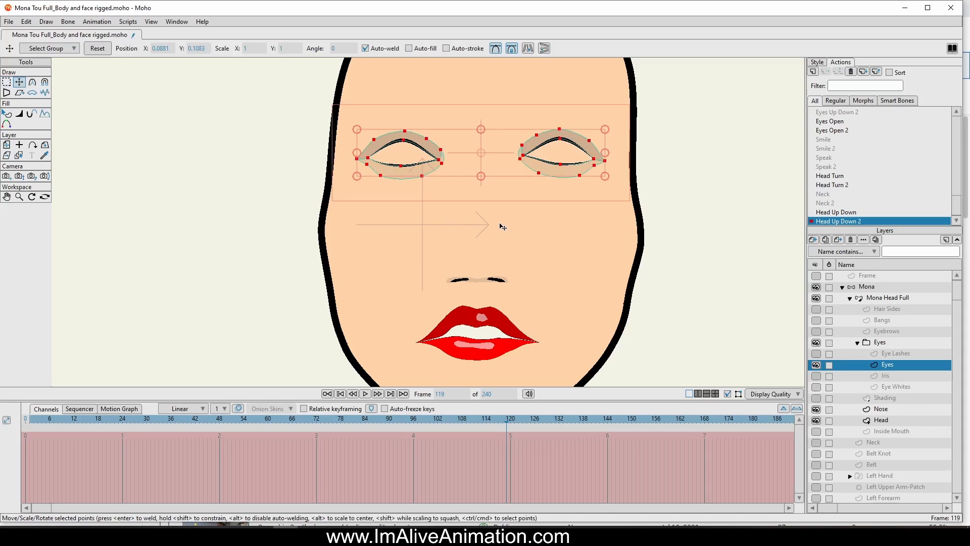
drag(497, 229, 497, 272)
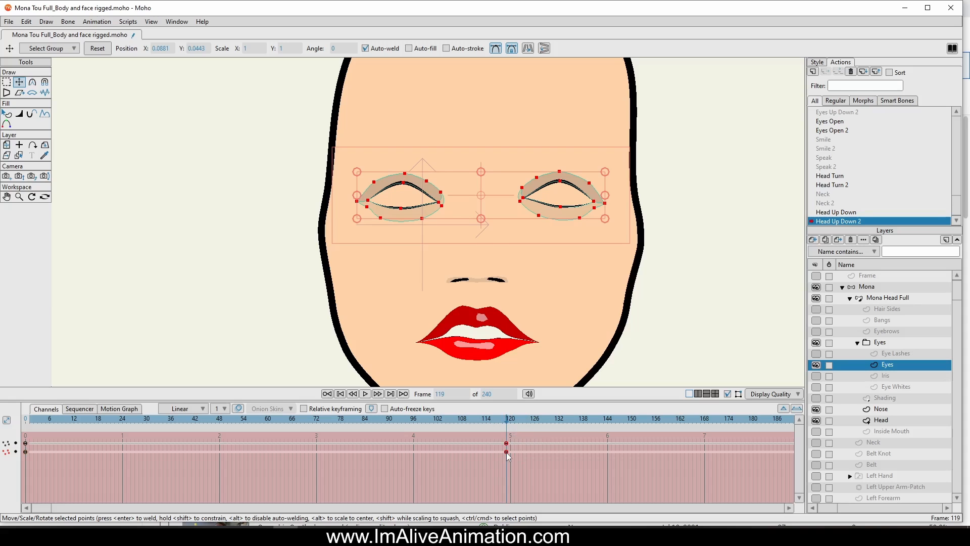
drag(507, 452, 511, 451)
drag(506, 418, 512, 463)
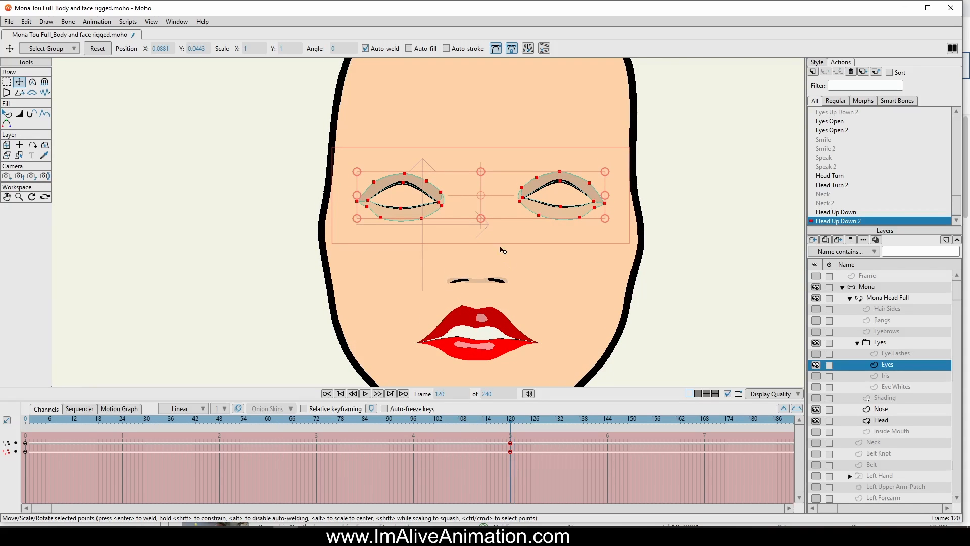
- Nudge the eye outlines slightly lower at frame 120 and preview the head motion
drag(498, 261, 497, 263)
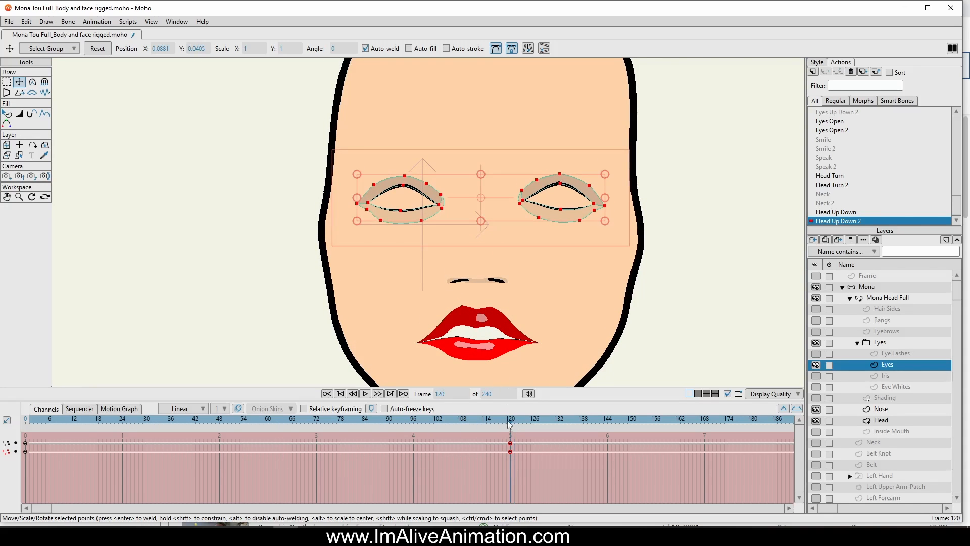
drag(510, 424, 406, 444)
scroll(481, 283, down, 3)
drag(512, 423, 510, 447)
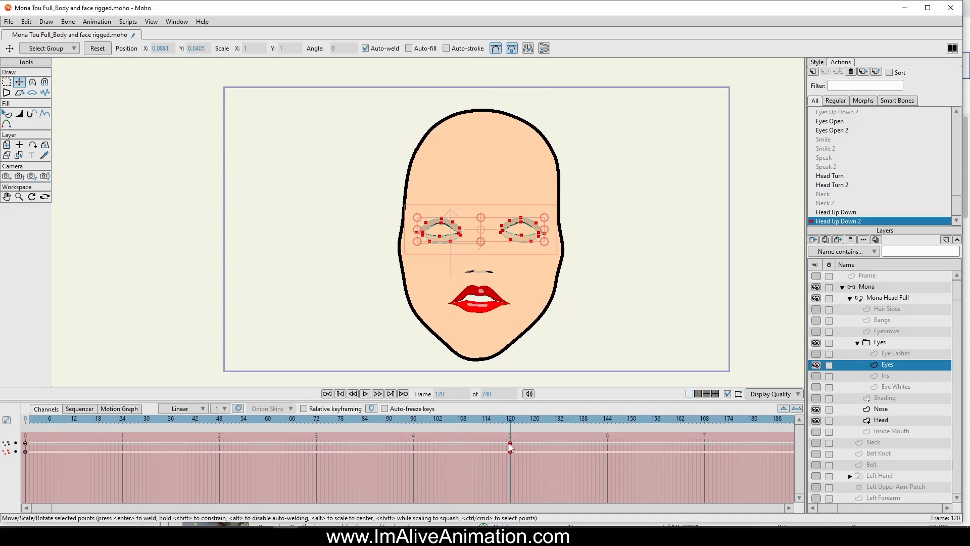
- Show the Iris, Eye Whites and Eye Lashes layers again
click(816, 375)
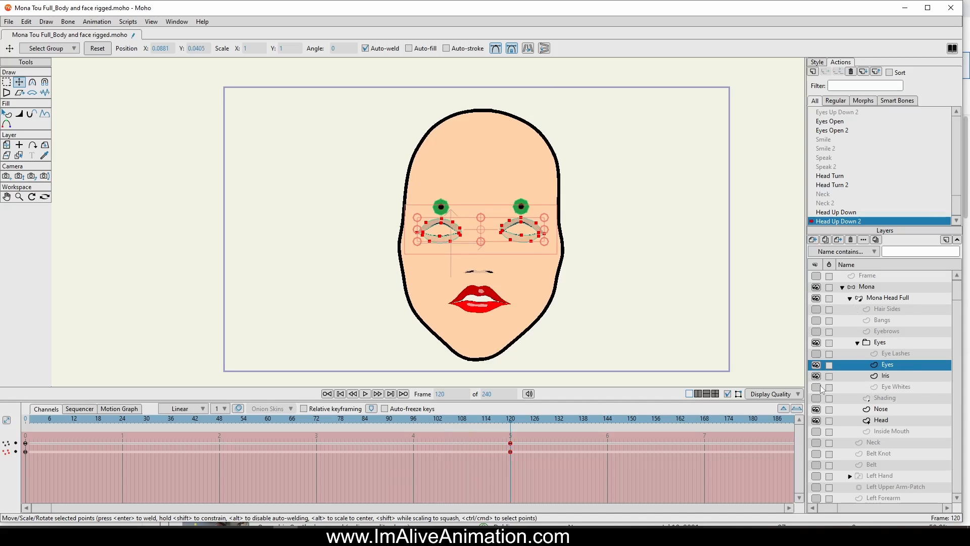
click(817, 387)
click(816, 353)
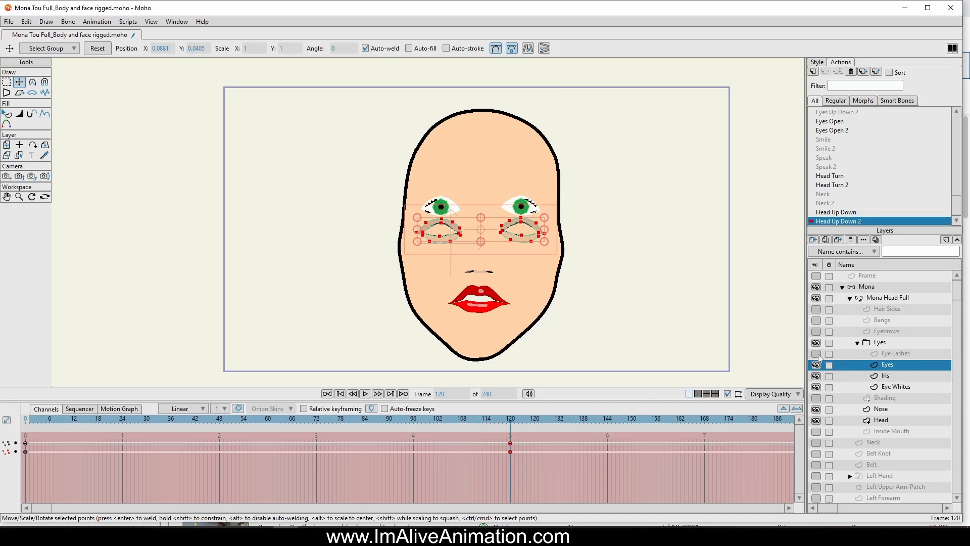
- Move all the Eye Whites points down at frame 120 until they fill the lowered eye outlines
scroll(433, 204, up, 5)
click(902, 387)
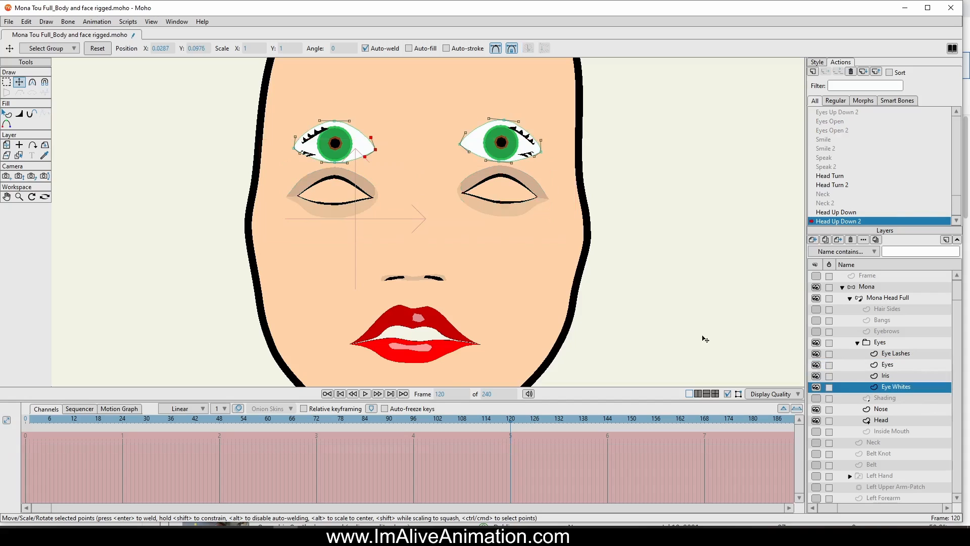
scroll(397, 223, up, 3)
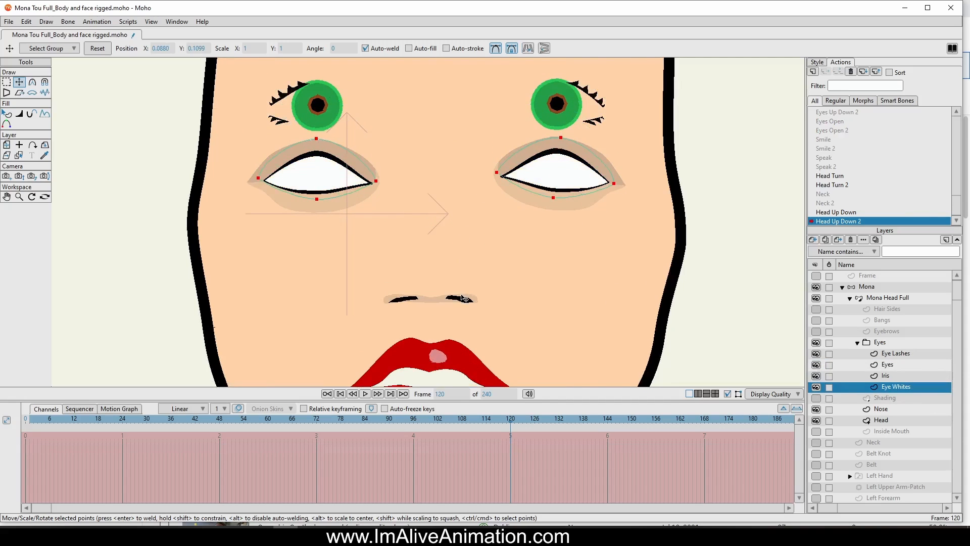
drag(461, 296, 462, 298)
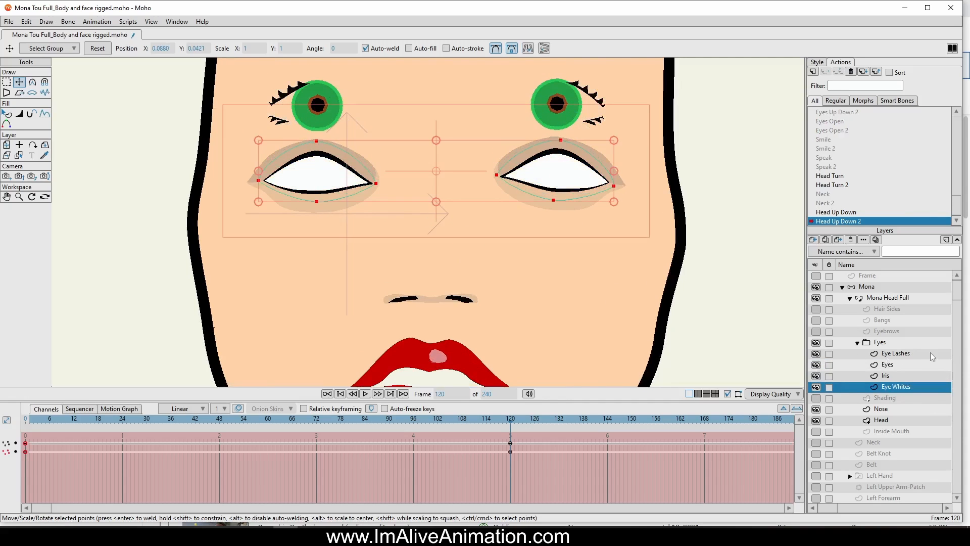
- Move both irises down at frame 120 and center them in the lowered eyes
click(887, 375)
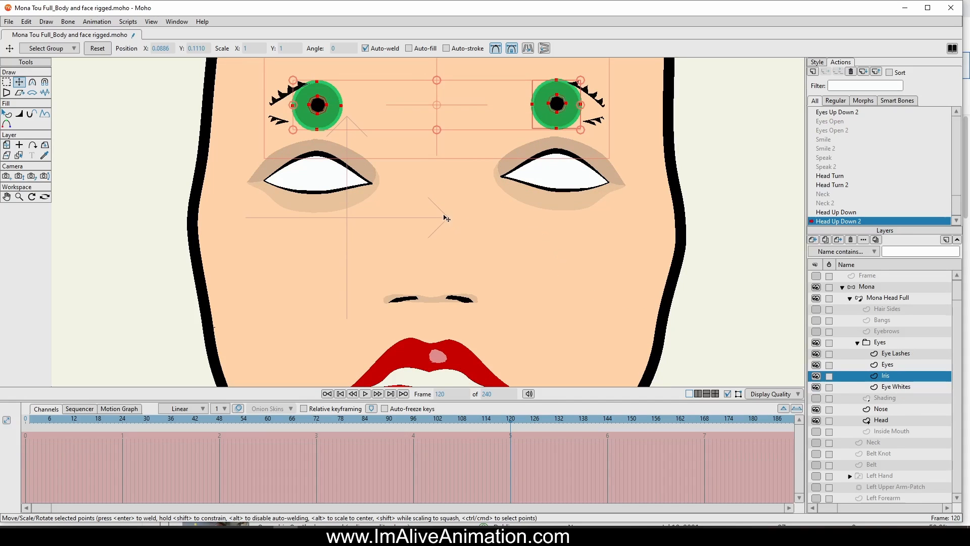
drag(437, 221, 428, 288)
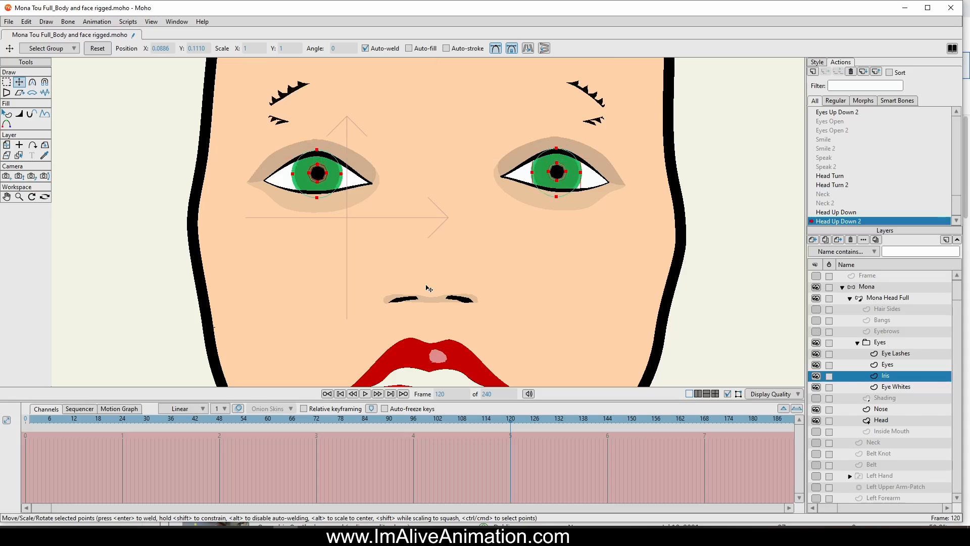
drag(427, 288, 428, 292)
- Select all the eyelashes, move them down at frame 120 and fine-tune them against the eye outlines
click(924, 354)
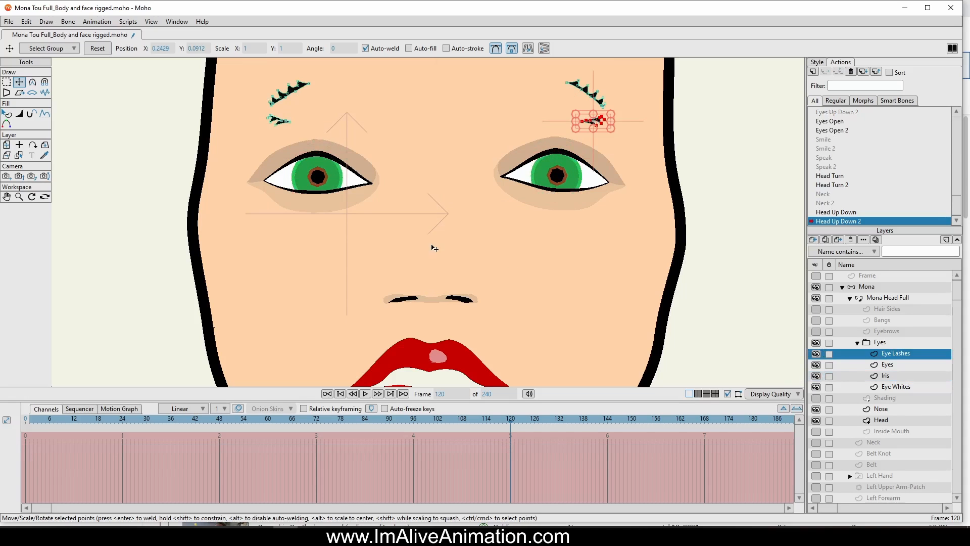
key(ctrl+a)
drag(436, 230, 426, 289)
scroll(360, 234, up, 5)
drag(273, 223, 273, 223)
drag(300, 273, 300, 271)
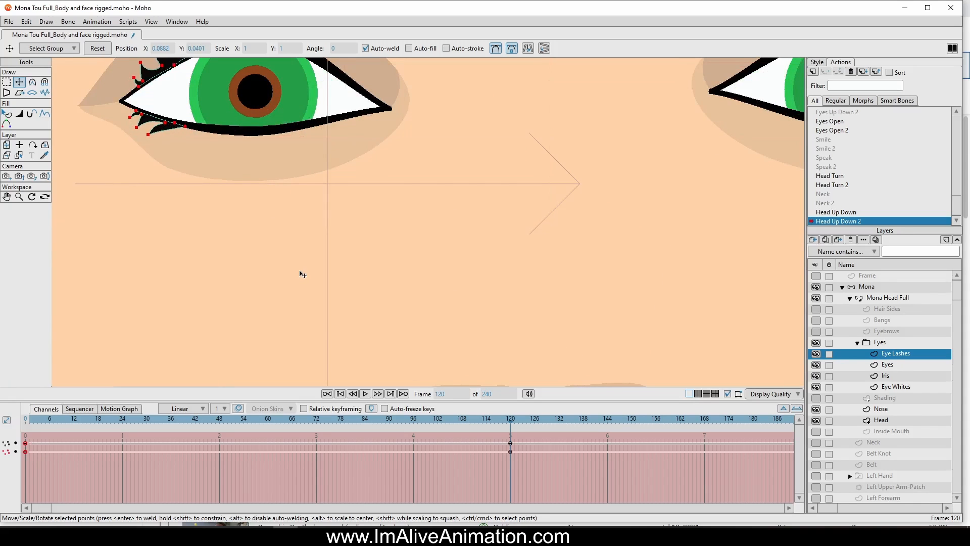
- Preview the look-down motion up to frame 120, checking how the eyes move with the head and nose
scroll(589, 293, down, 5)
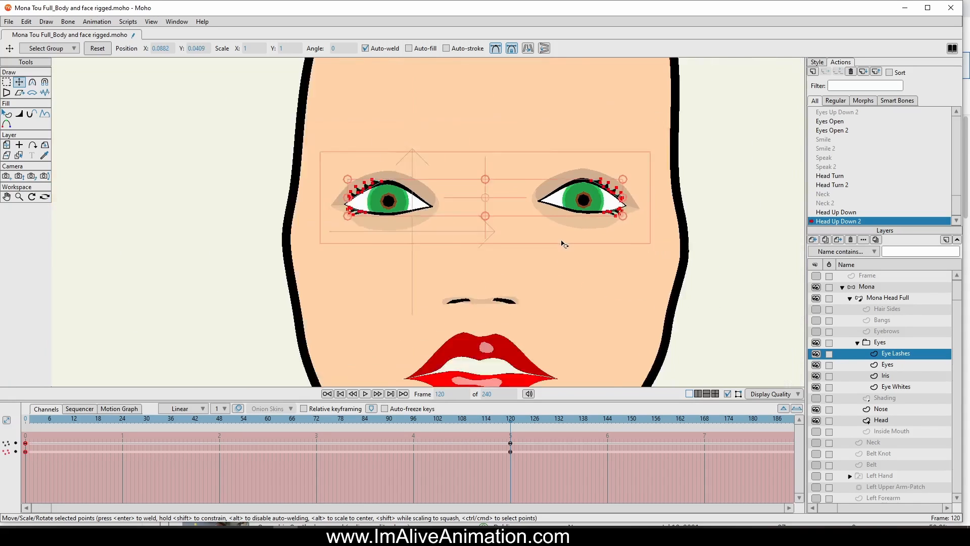
scroll(564, 244, down, 2)
scroll(117, 351, down, 2)
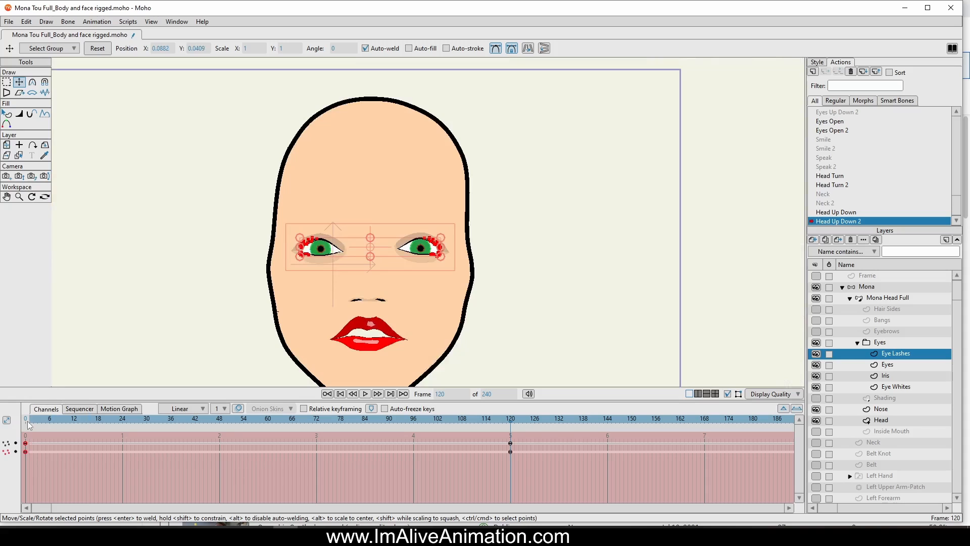
drag(29, 426, 510, 423)
scroll(368, 238, up, 2)
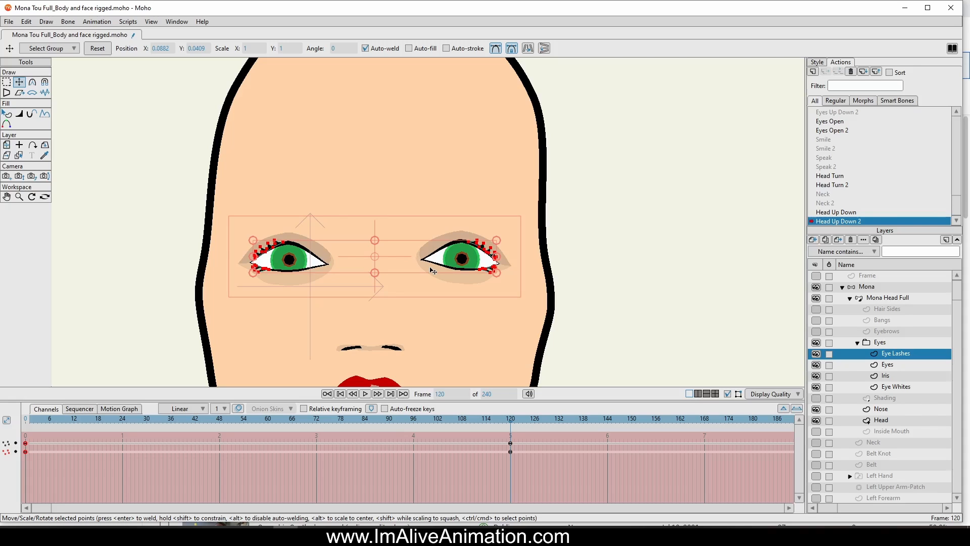
scroll(481, 210, down, 2)
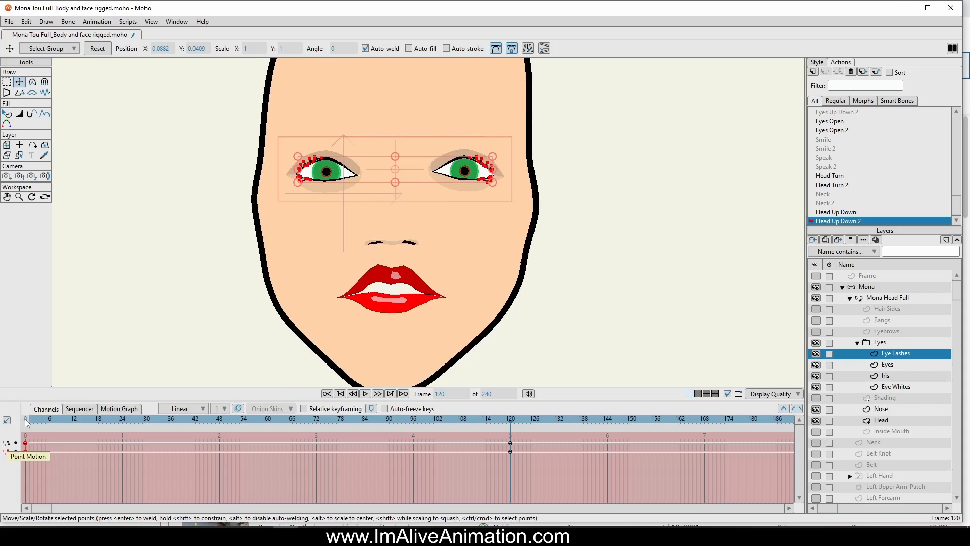
drag(27, 422, 212, 436)
scroll(307, 264, down, 4)
drag(29, 420, 510, 453)
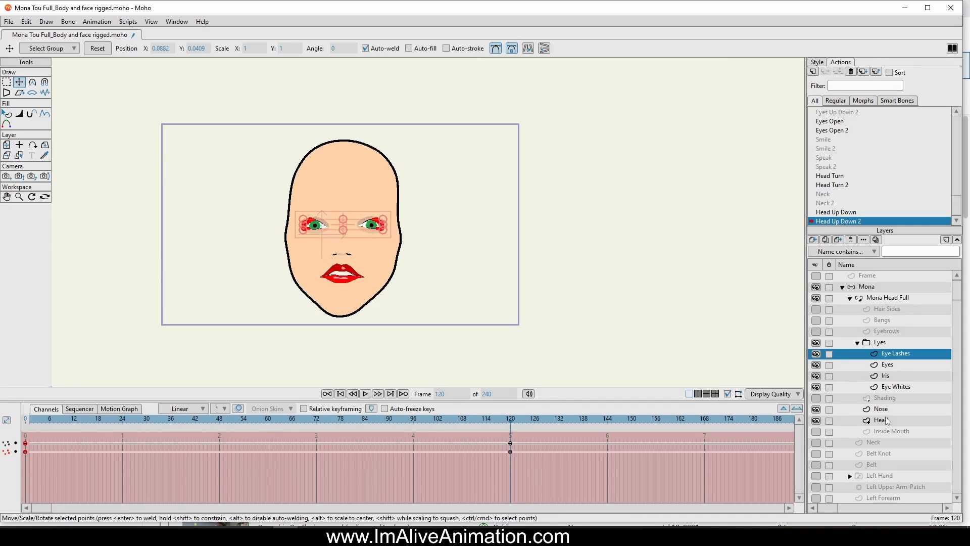
- Select the lips on the Head layer and move them slightly down toward the chin at frame 120
scroll(267, 236, up, 2)
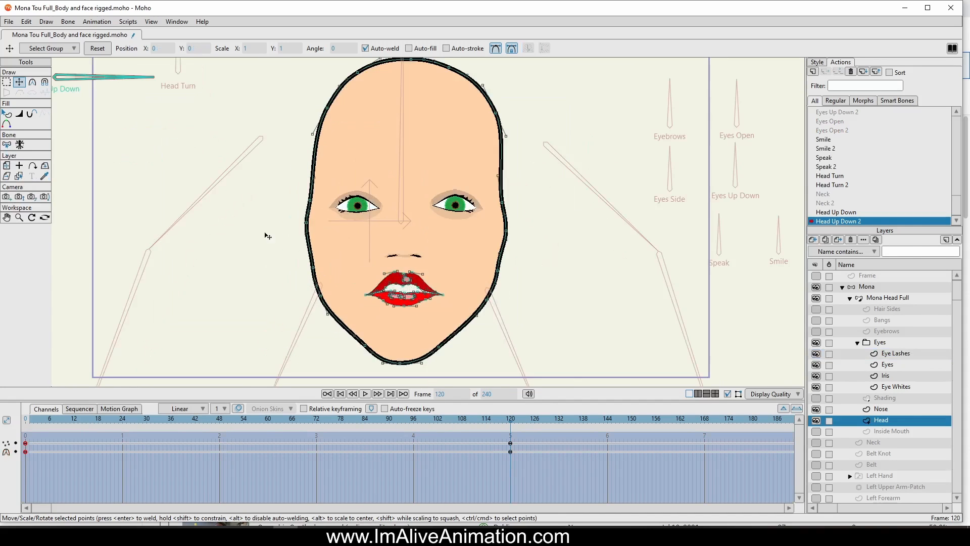
click(7, 82)
mouse_move(434, 267)
mouse_down()
mouse_move(349, 290)
mouse_move(384, 324)
mouse_move(437, 267)
mouse_up()
click(19, 82)
scroll(293, 232, up, 3)
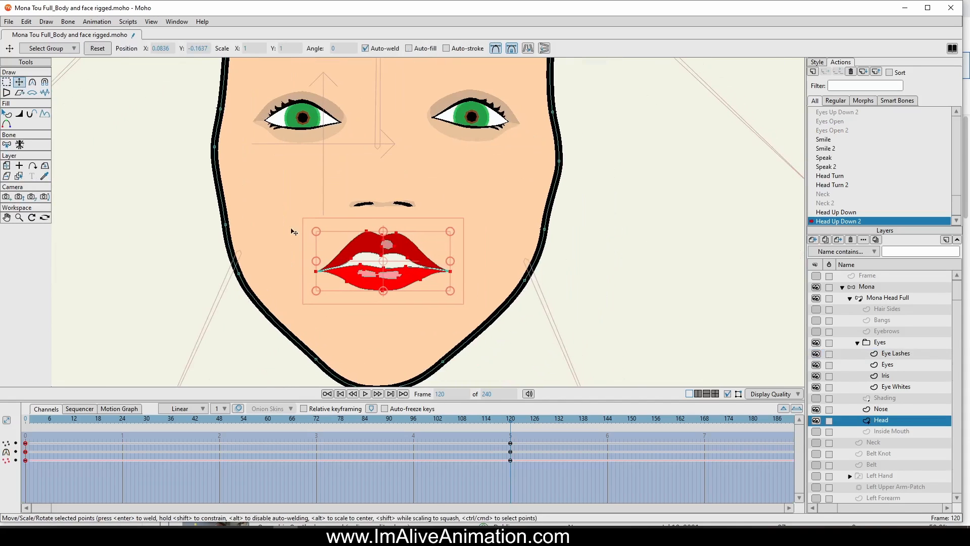
drag(386, 321, 386, 331)
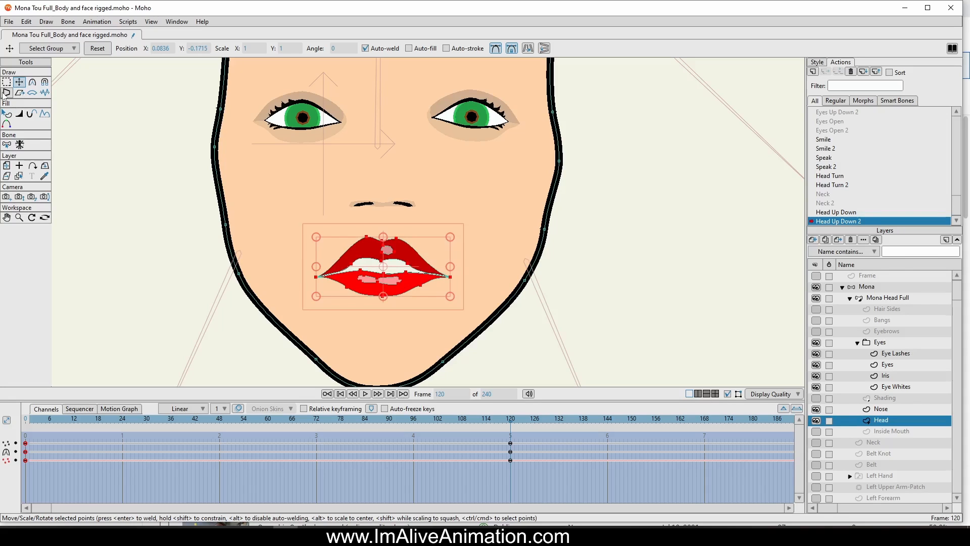
- Bend the lips into a slight arc that raises the mouth corners at frame 120, and preview the motion
click(32, 94)
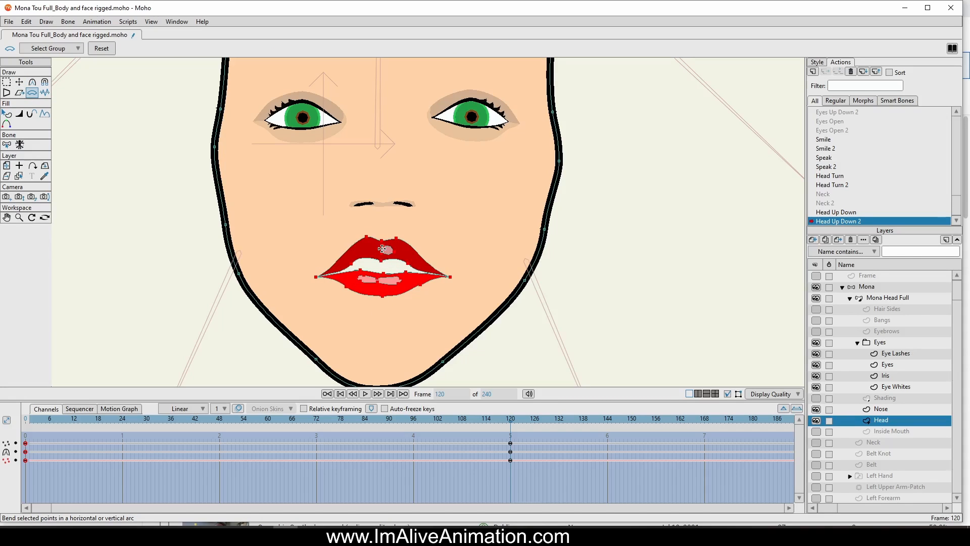
drag(383, 249, 381, 204)
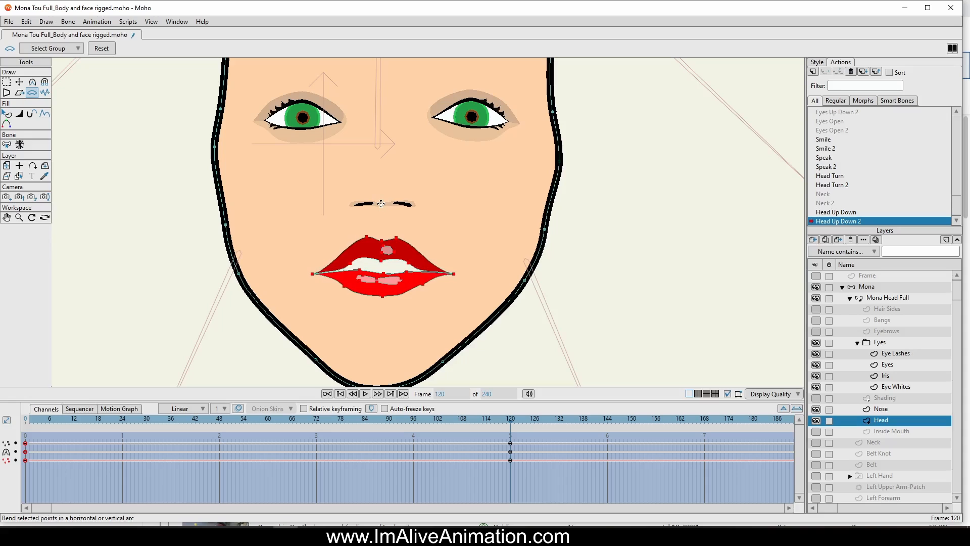
click(19, 82)
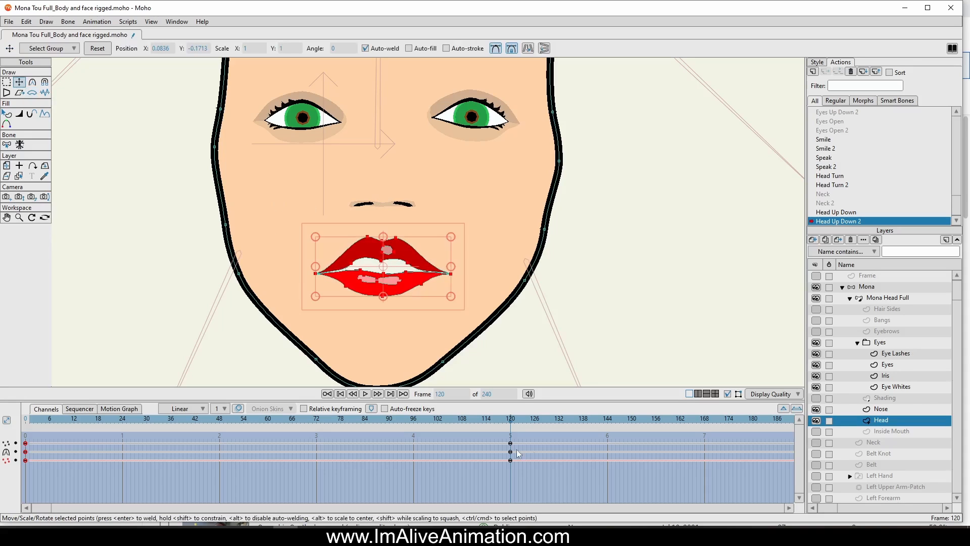
drag(511, 420, 356, 419)
drag(269, 439, 511, 465)
- Lower the lips a little more at frame 120 and preview the whole look-down motion
drag(376, 334, 376, 338)
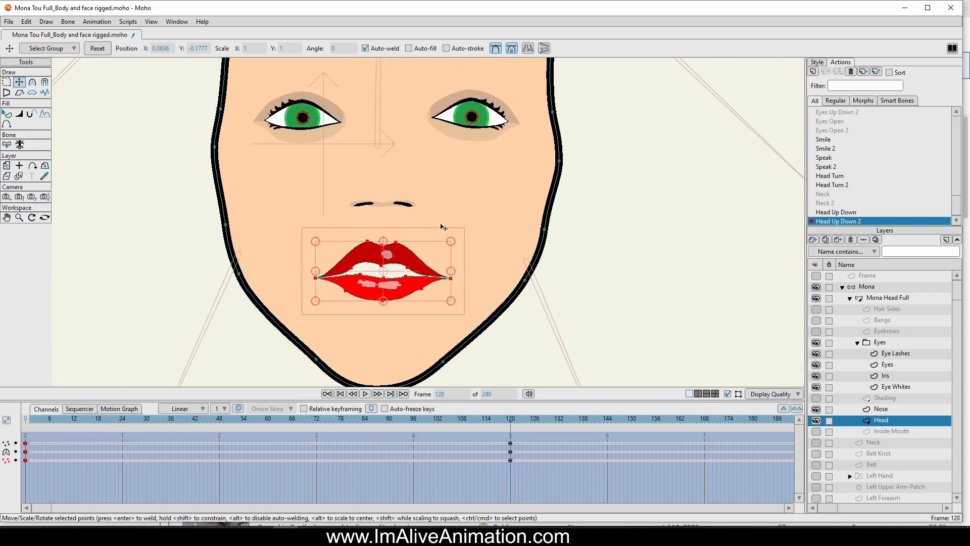
scroll(442, 223, down, 3)
drag(26, 419, 510, 459)
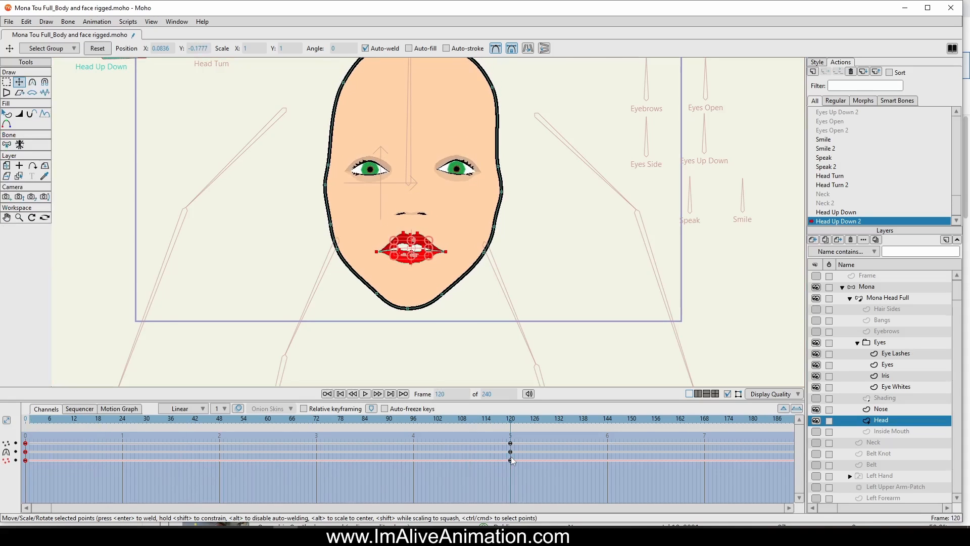
- Show the Eyebrows layer, move both eyebrows down close above the eyes at frame 120 and preview the motion
click(816, 332)
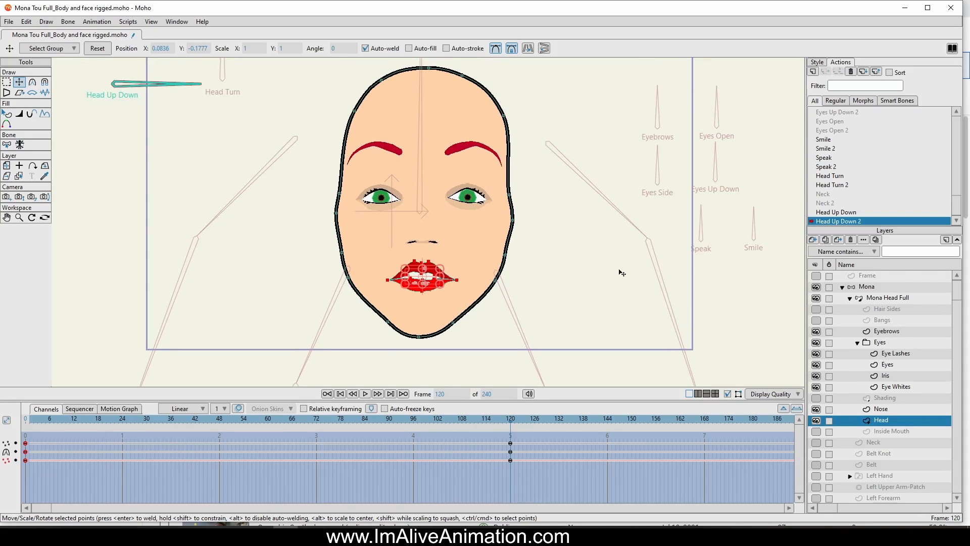
click(889, 331)
scroll(399, 191, up, 2)
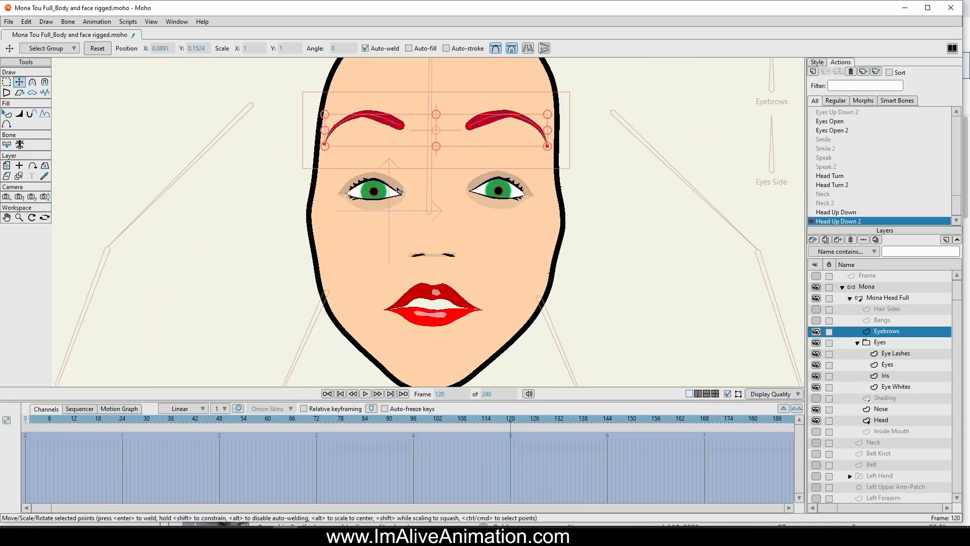
drag(419, 175, 430, 231)
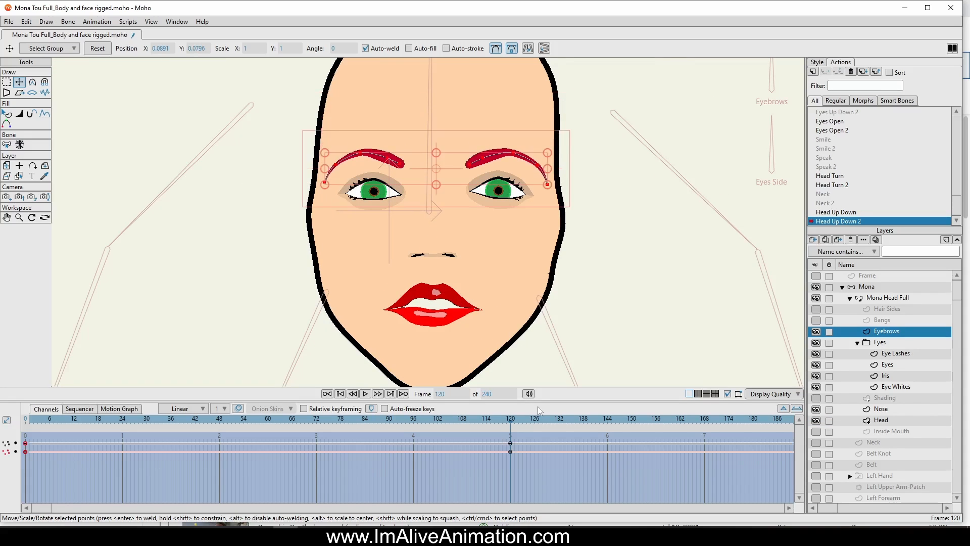
drag(511, 418, 510, 480)
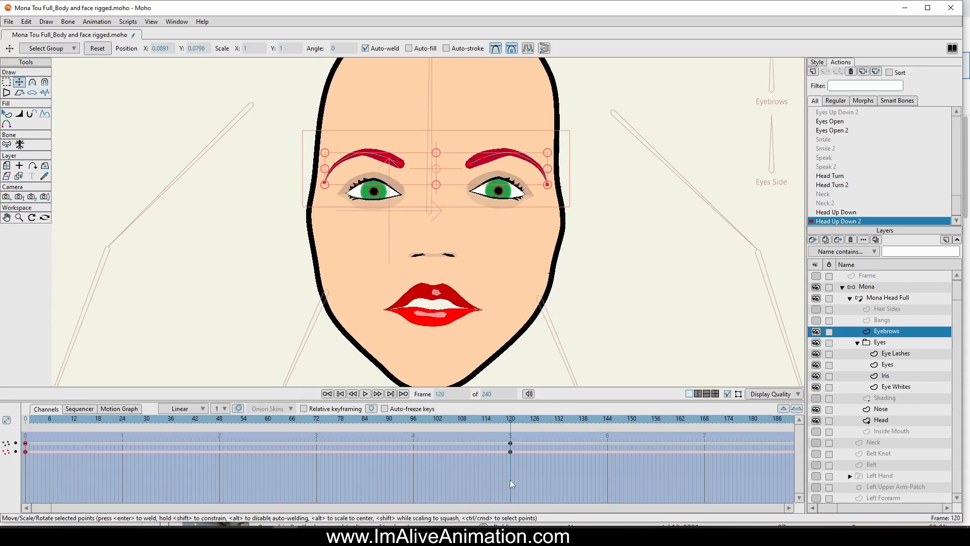
- Lower both eyebrows slightly more at frame 120 and preview the motion
click(440, 231)
key(ctrl+a)
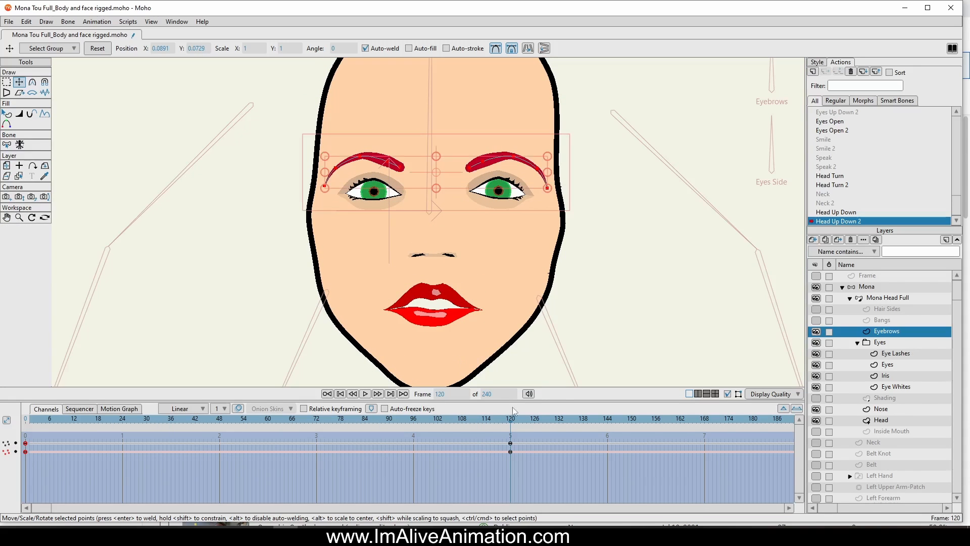
drag(510, 421, 520, 451)
- Show the Bangs layer, move the entire bangs shape down over the forehead at frame 120 and preview the motion
click(817, 321)
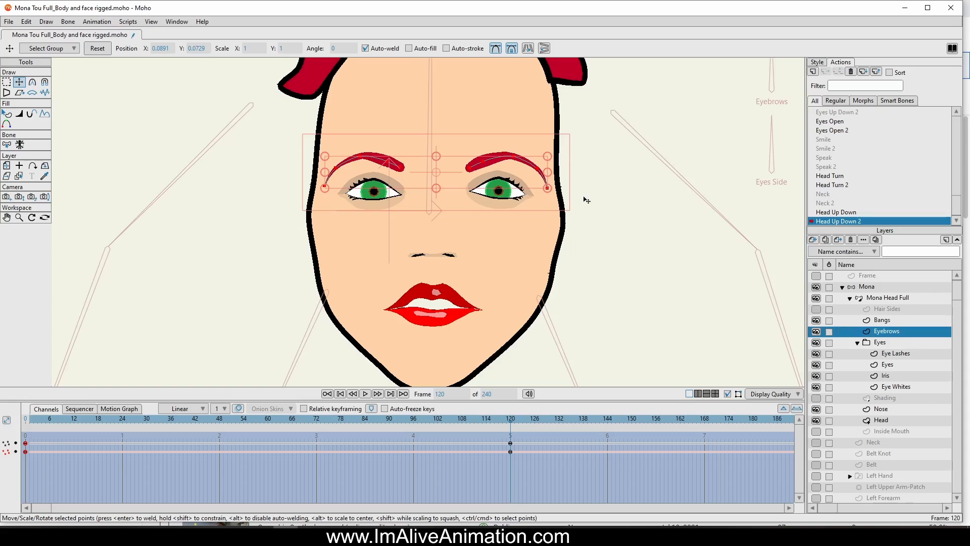
scroll(581, 200, down, 2)
click(884, 321)
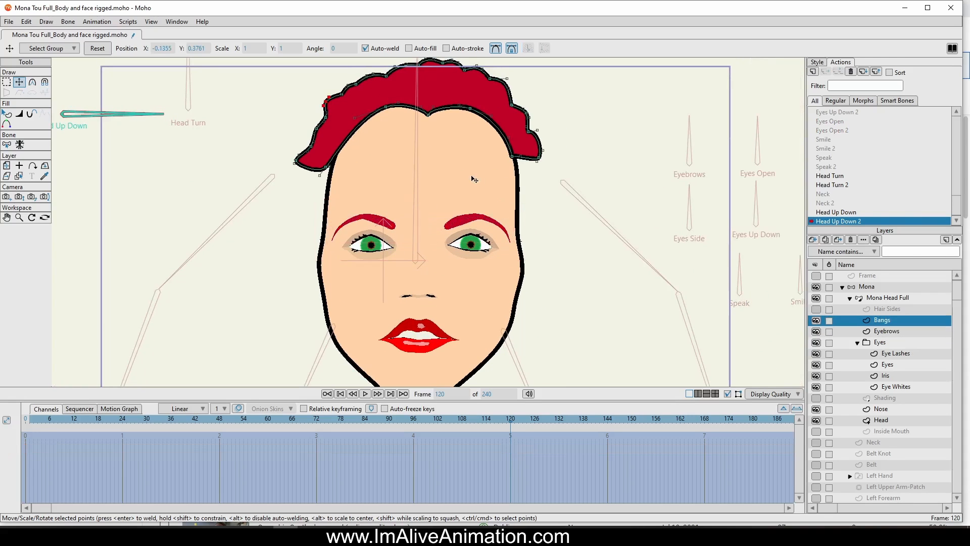
key(ctrl+a)
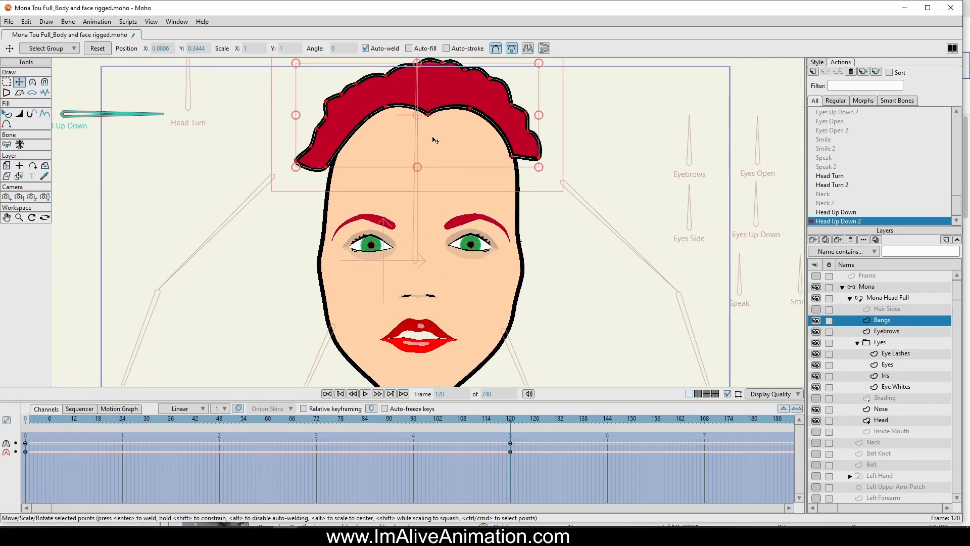
drag(437, 145, 438, 170)
drag(510, 420, 524, 472)
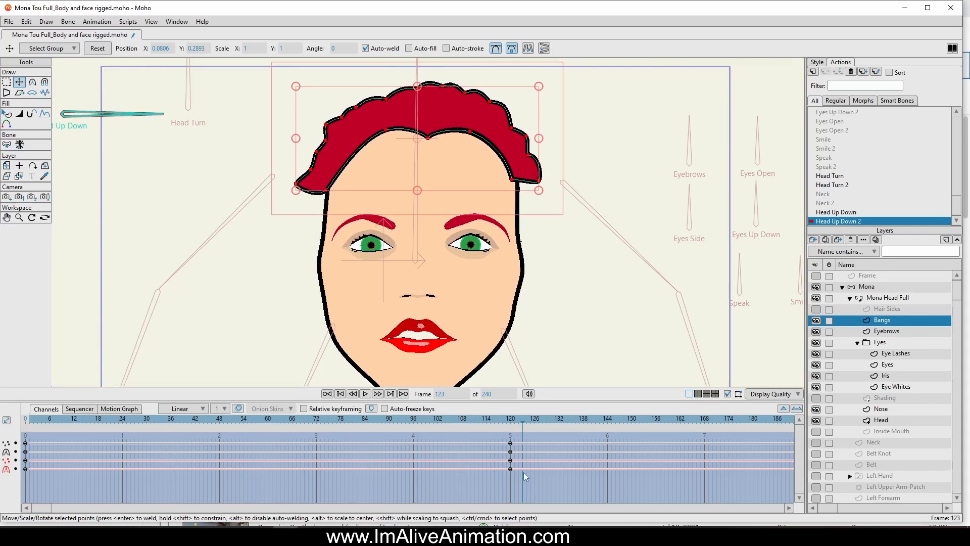
- Select the central points along the lower edge of the bangs, move them down at frame 120 and preview the motion
click(6, 82)
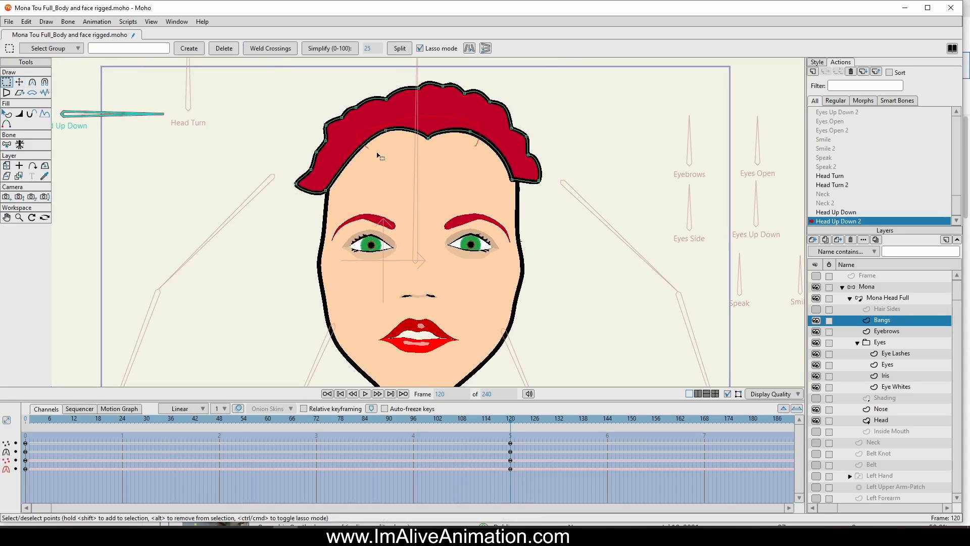
drag(378, 156, 377, 154)
click(19, 81)
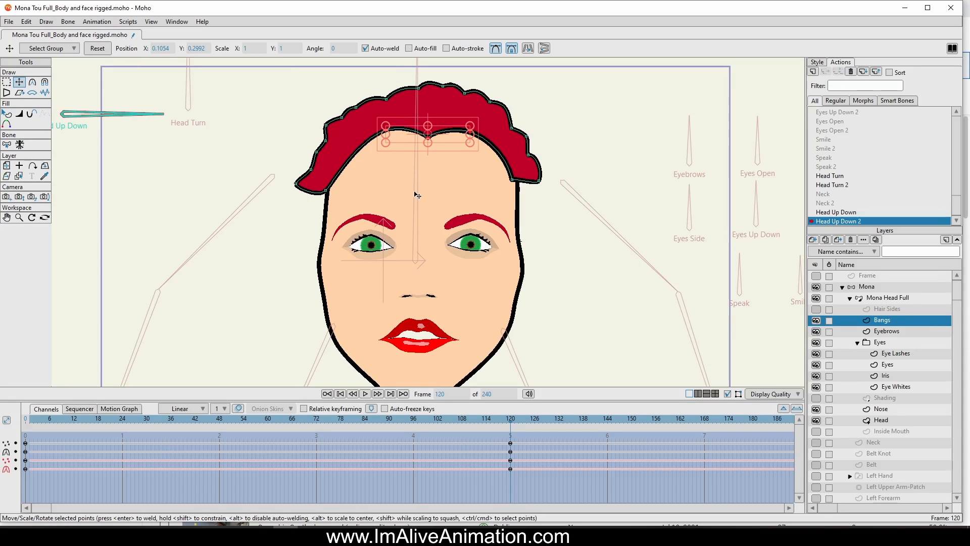
drag(417, 195, 417, 213)
drag(424, 150, 426, 154)
drag(510, 415, 510, 484)
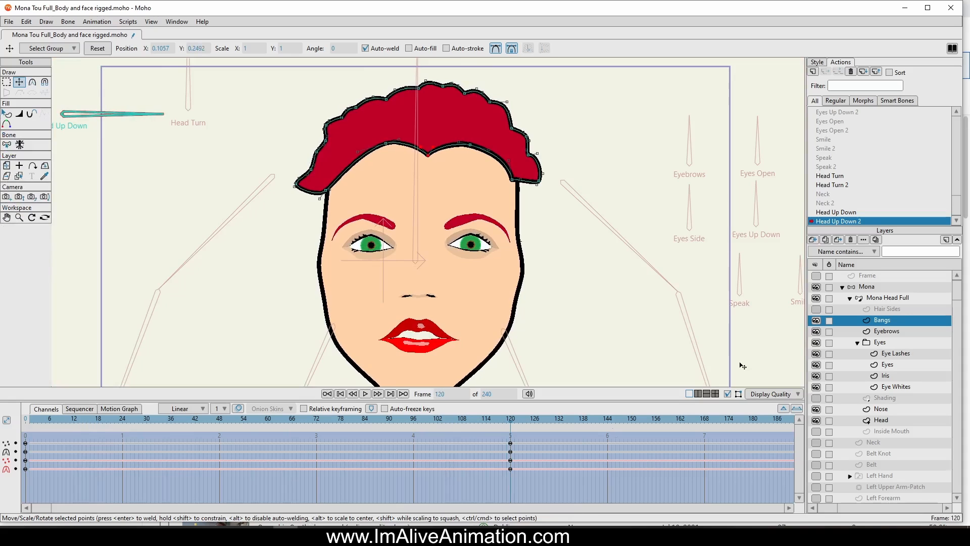
- Show the Hair Sides layer and move the left hair's upper inner-edge points down at frame 120 until its top meets the bangs
click(887, 309)
click(816, 309)
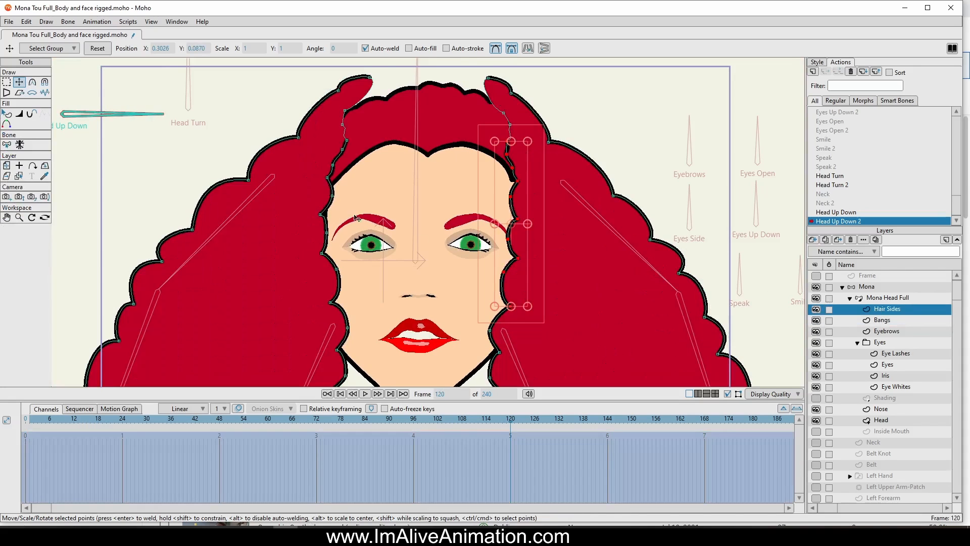
scroll(268, 220, down, 1)
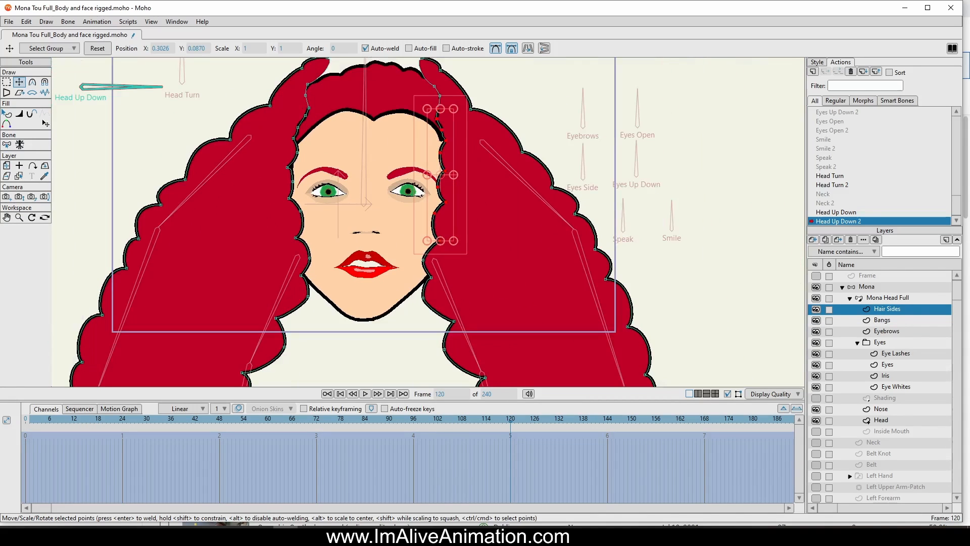
click(6, 82)
scroll(214, 166, down, 1)
drag(255, 165, 221, 163)
scroll(220, 163, up, 1)
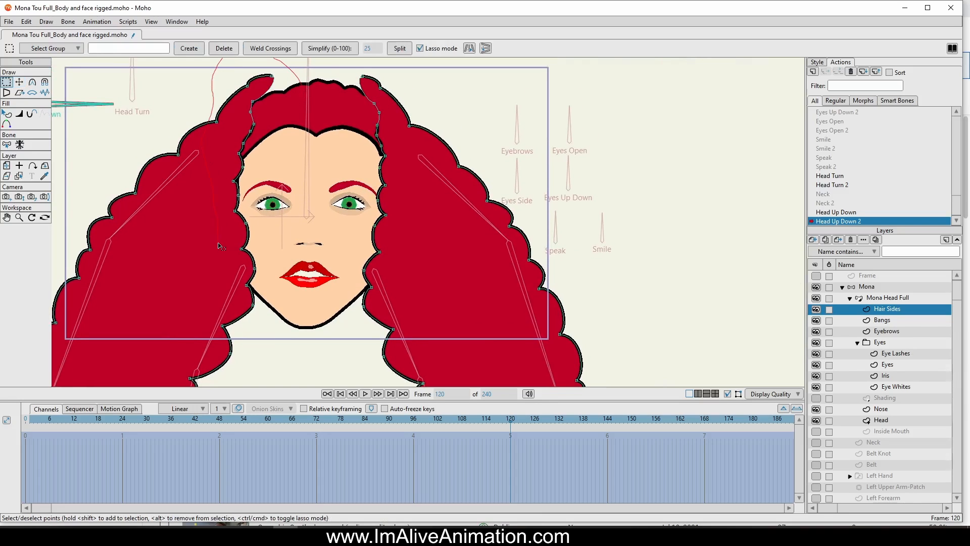
drag(243, 254, 278, 156)
drag(298, 75, 301, 76)
click(19, 82)
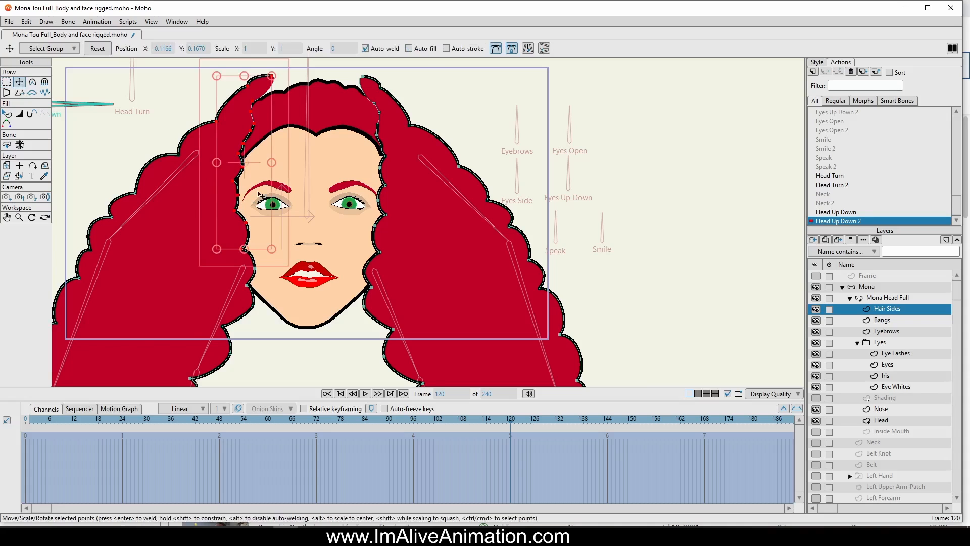
scroll(258, 194, up, 1)
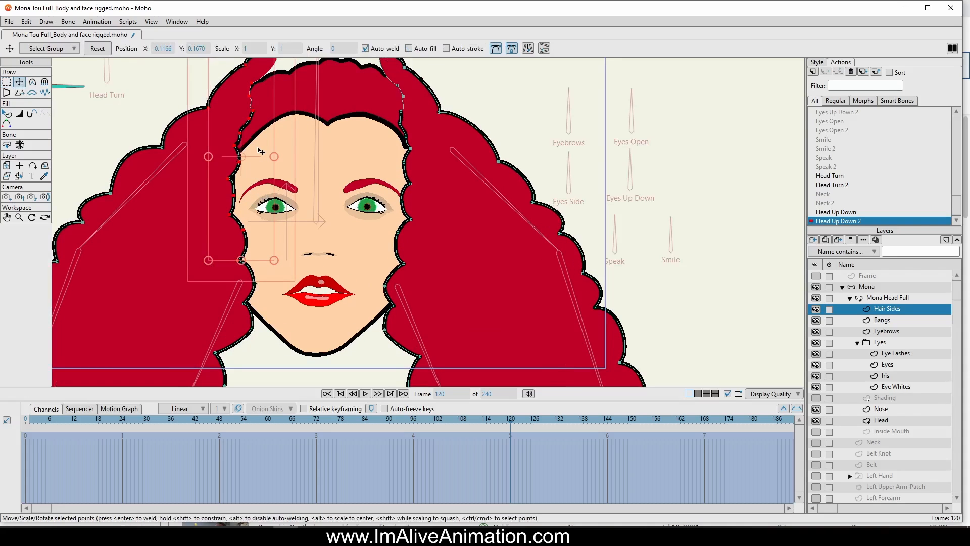
drag(260, 150, 258, 175)
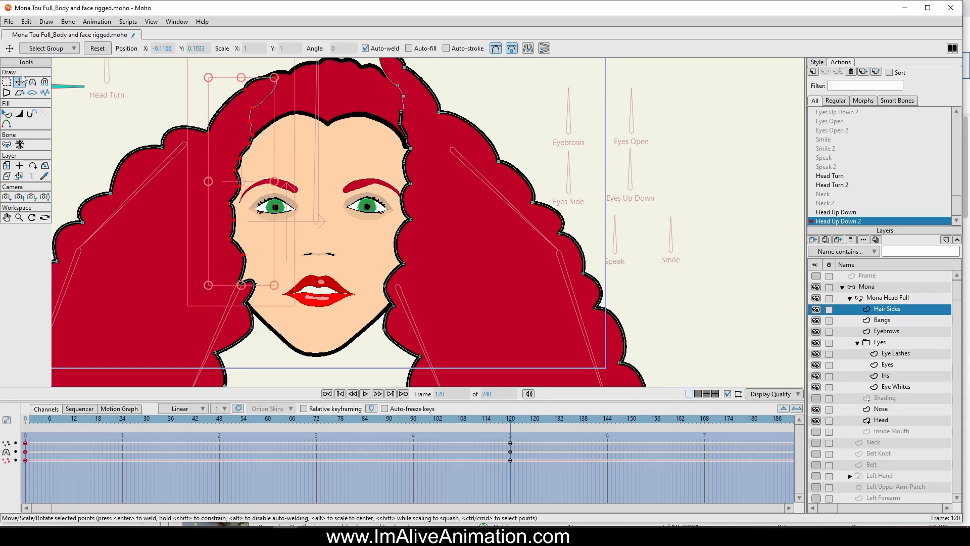
- Move the right hair's upper inner-edge points down at frame 120 to match the left side
click(6, 82)
scroll(373, 143, down, 2)
drag(388, 127, 364, 119)
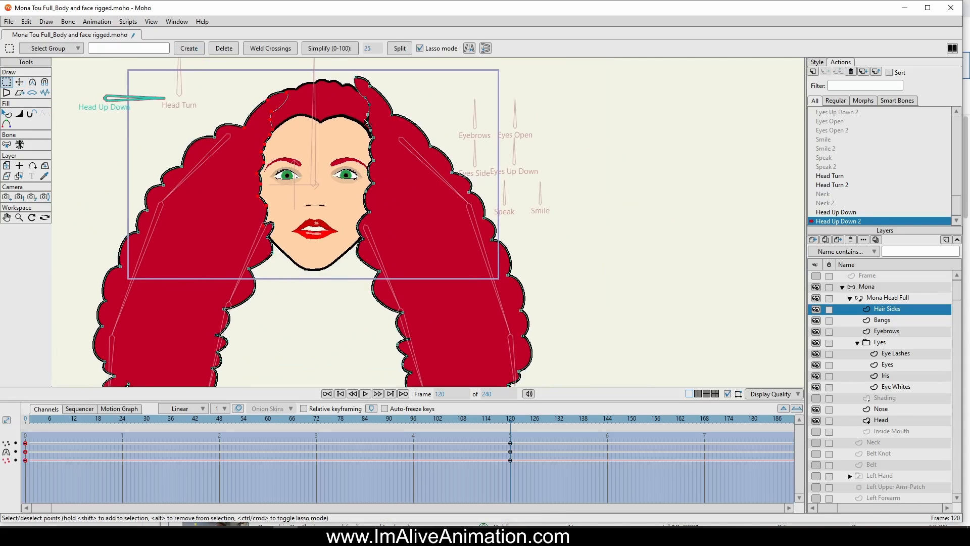
click(406, 140)
drag(339, 61, 331, 210)
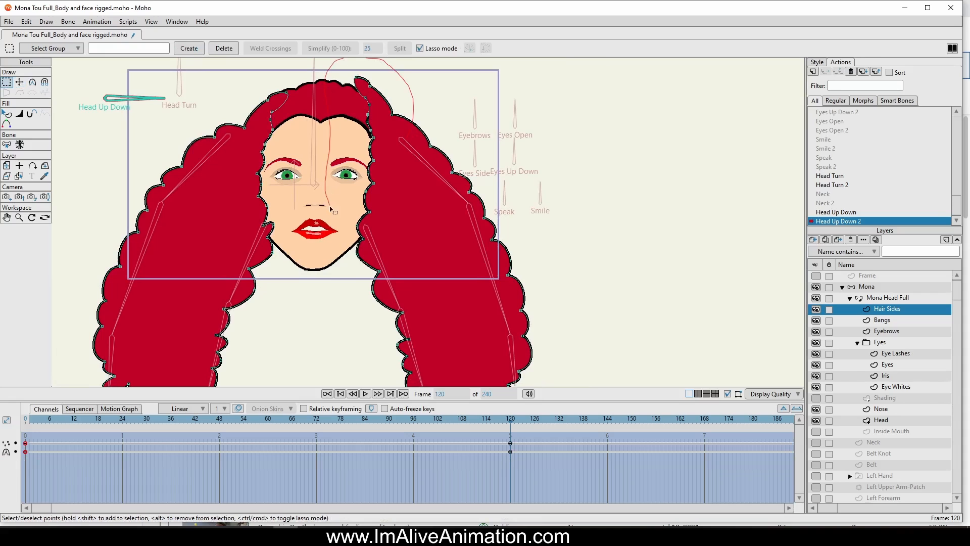
drag(418, 137, 414, 117)
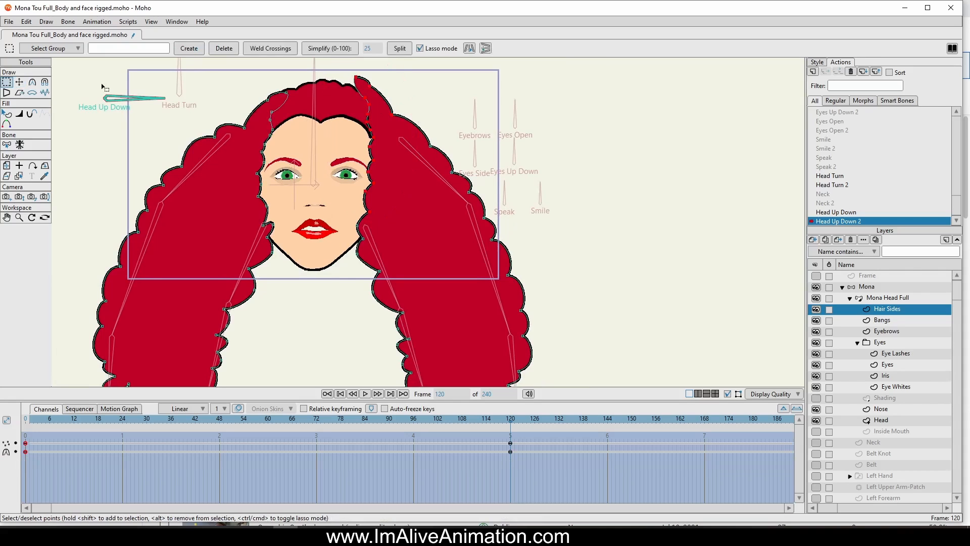
click(19, 82)
scroll(280, 134, up, 3)
drag(318, 148, 267, 241)
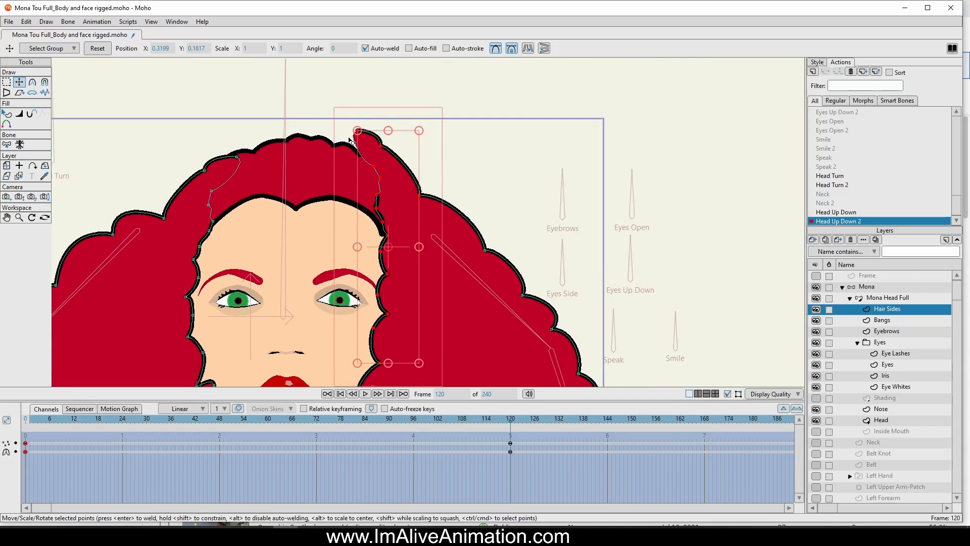
drag(399, 208, 423, 223)
scroll(381, 212, up, 5)
scroll(412, 219, down, 5)
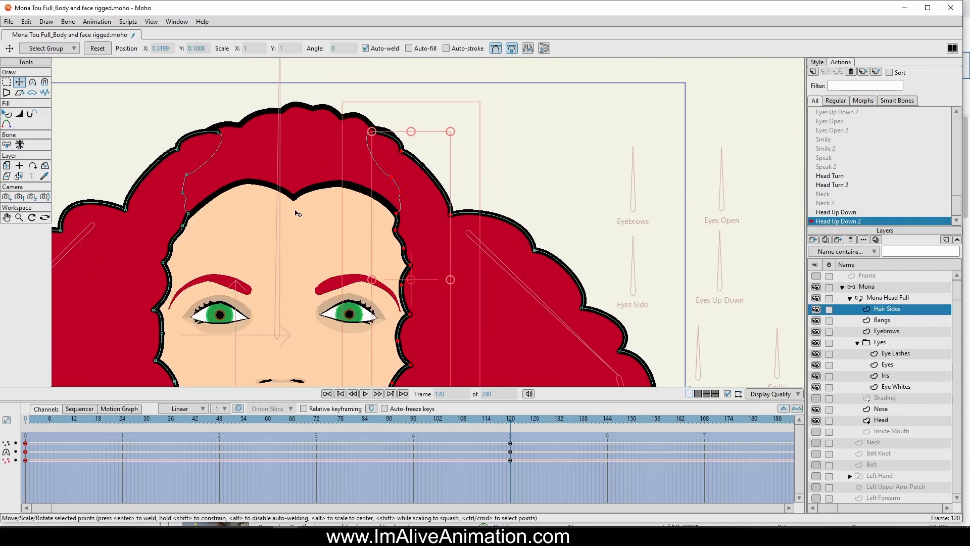
drag(289, 267, 272, 125)
scroll(342, 282, down, 4)
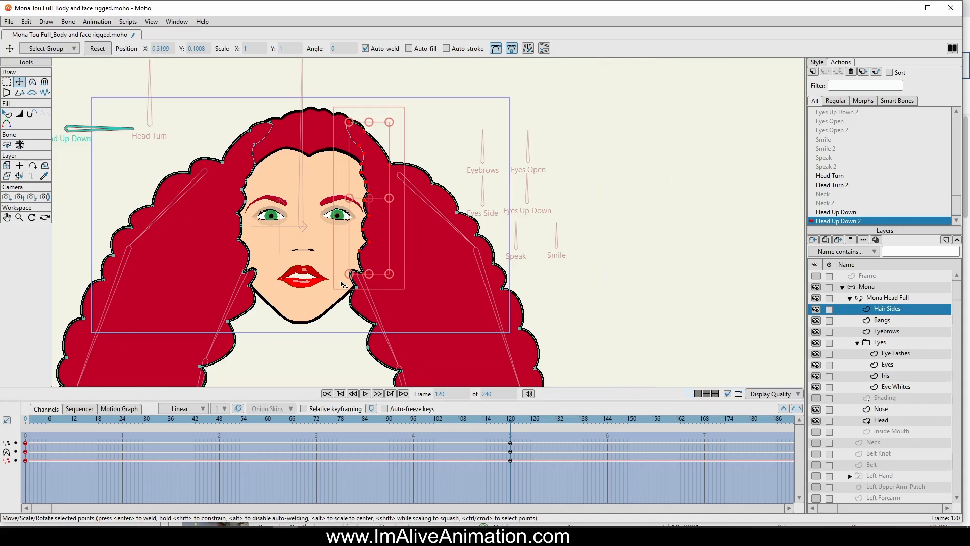
- On the Mona Head Full bone layer, move the two inner hair bones beside the jaw down at frame 120 and preview the motion
click(869, 299)
click(869, 299)
click(19, 82)
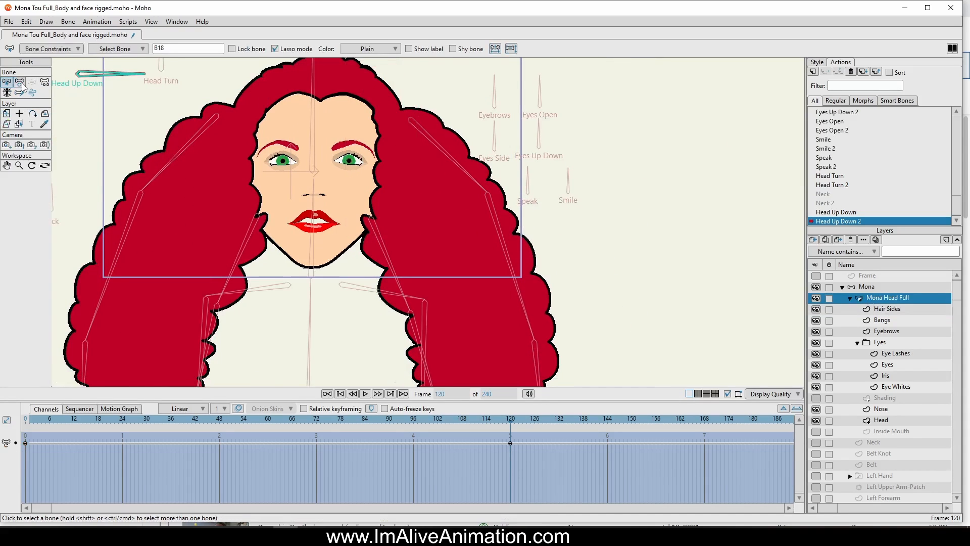
scroll(254, 198, up, 3)
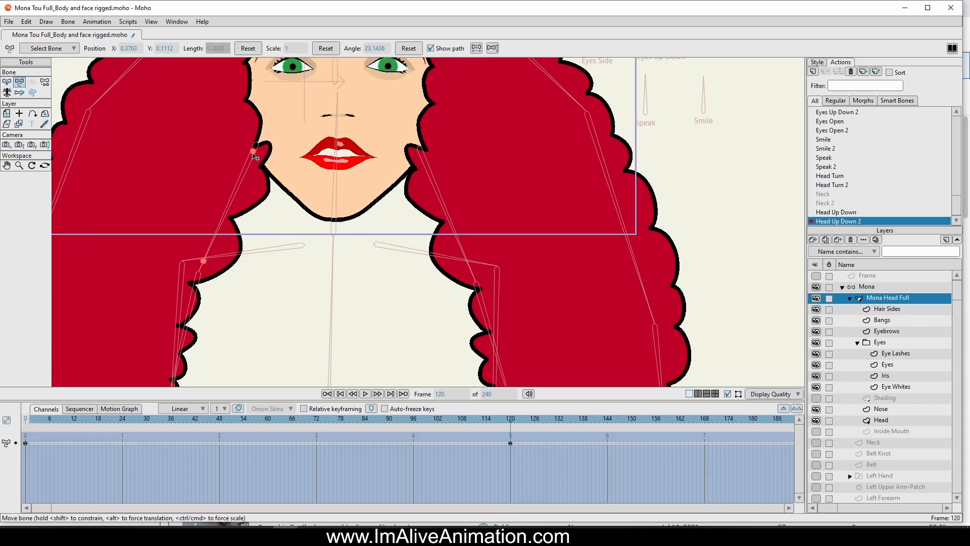
drag(255, 157, 253, 184)
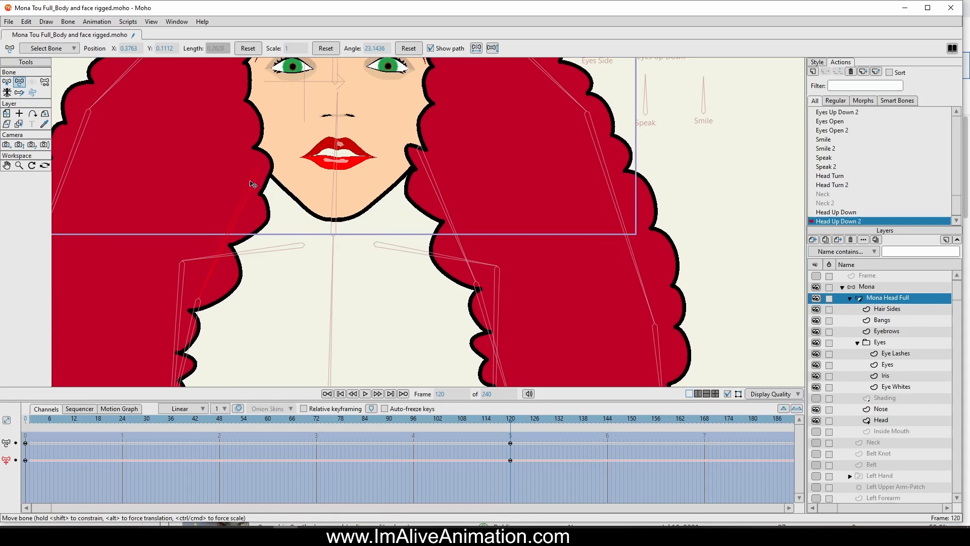
click(404, 178)
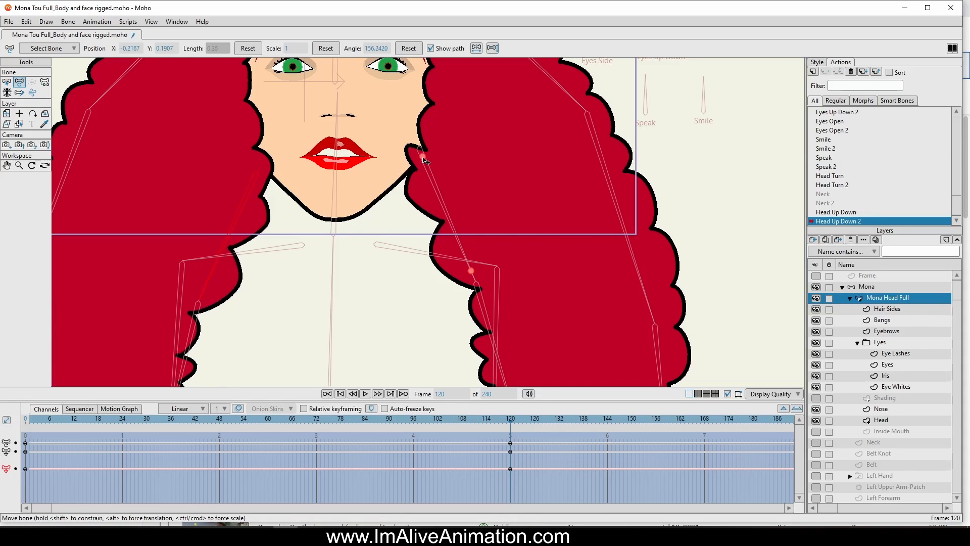
drag(423, 158, 420, 188)
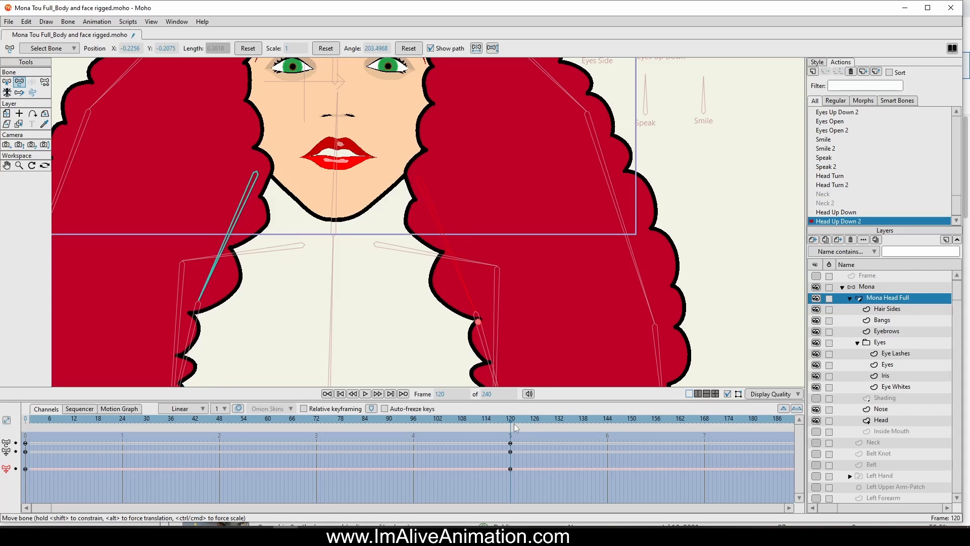
mouse_move(515, 424)
mouse_down()
mouse_move(19, 447)
mouse_move(328, 460)
mouse_move(556, 455)
mouse_move(512, 441)
mouse_up()
- Move the upper outer hair bones on both sides down slightly at frame 120 and preview the full hair motion
drag(395, 250, 396, 350)
scroll(235, 182, down, 2)
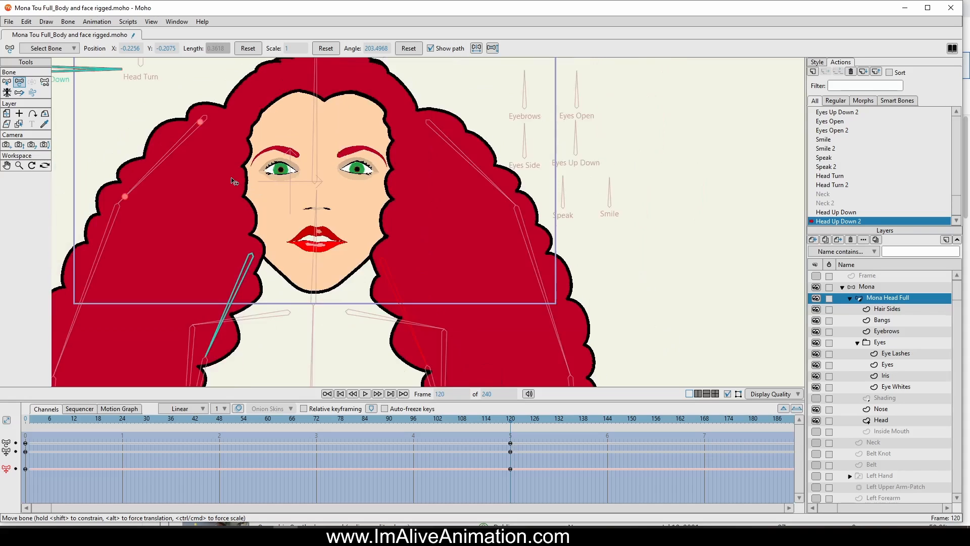
mouse_move(201, 136)
mouse_down()
mouse_move(203, 173)
mouse_move(205, 147)
mouse_up()
scroll(204, 174, up, 2)
click(202, 156)
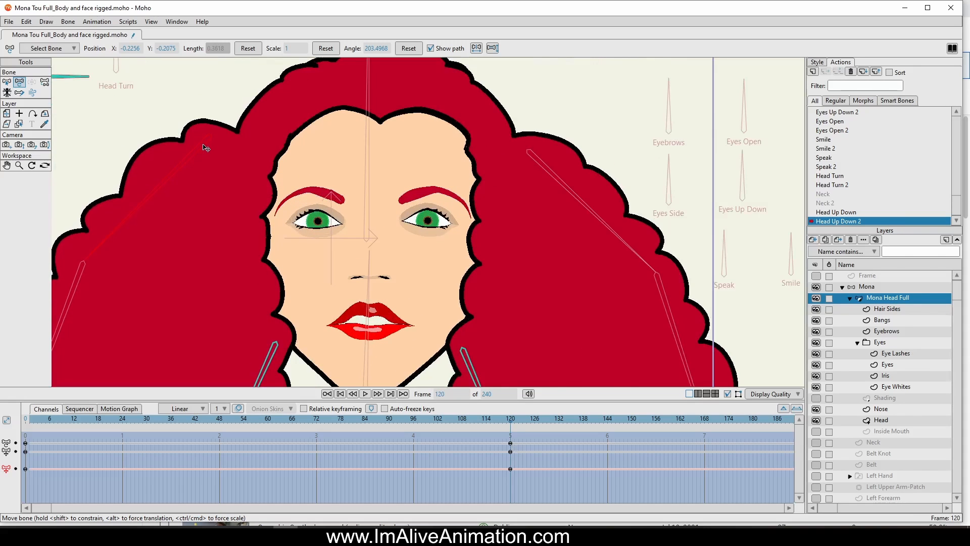
click(537, 156)
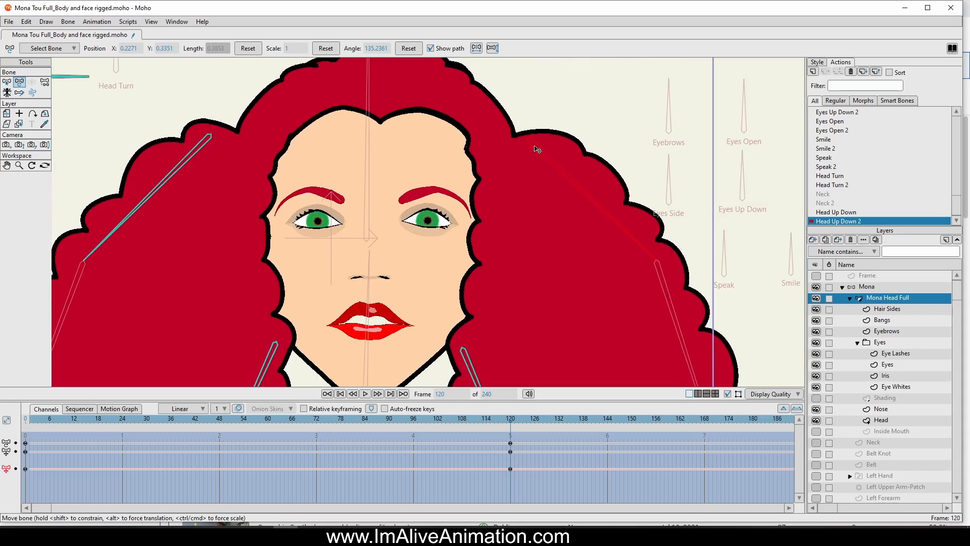
scroll(538, 146, down, 5)
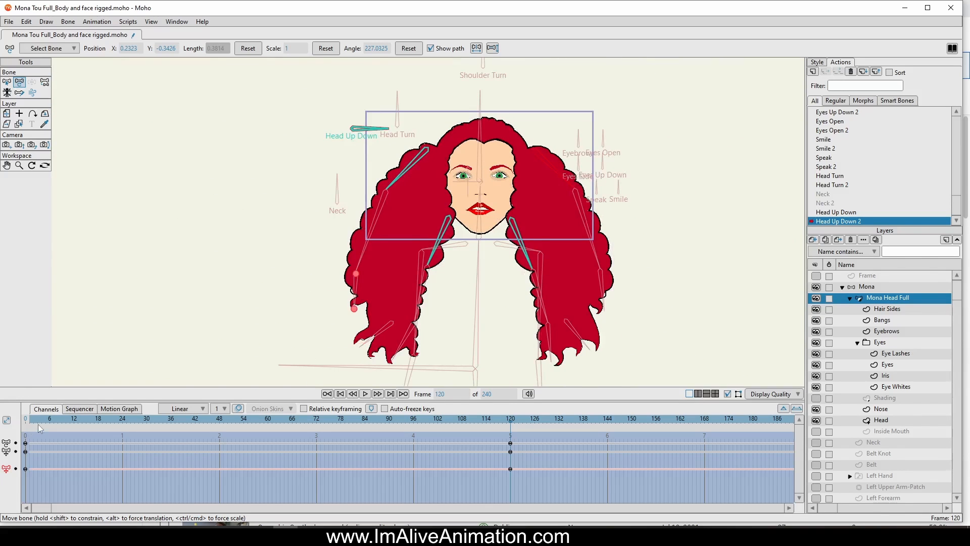
drag(26, 422, 511, 445)
- Nudge both upper outer hair bones further down at frame 120 and preview the whole look-down motion
scroll(371, 223, up, 5)
scroll(325, 179, up, 2)
drag(333, 144, 315, 173)
scroll(314, 174, down, 1)
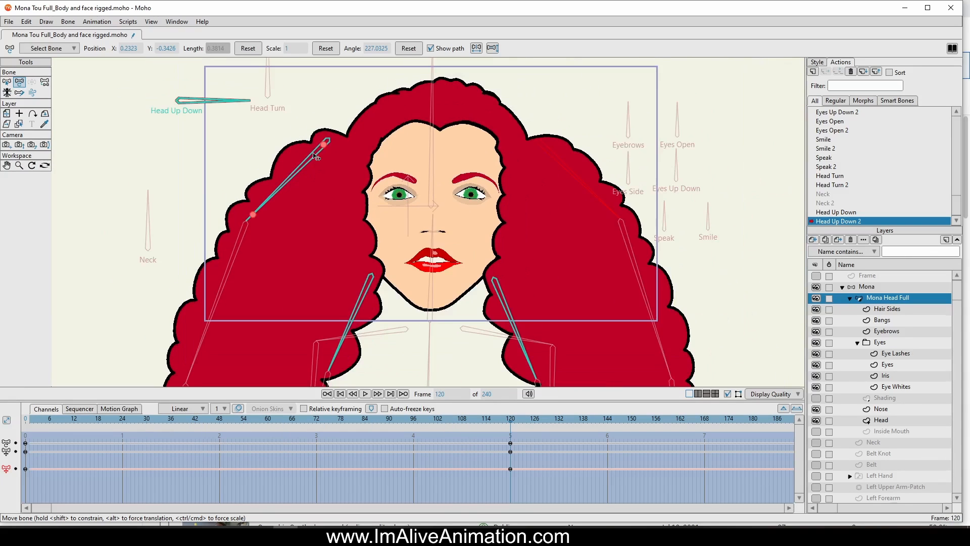
click(327, 146)
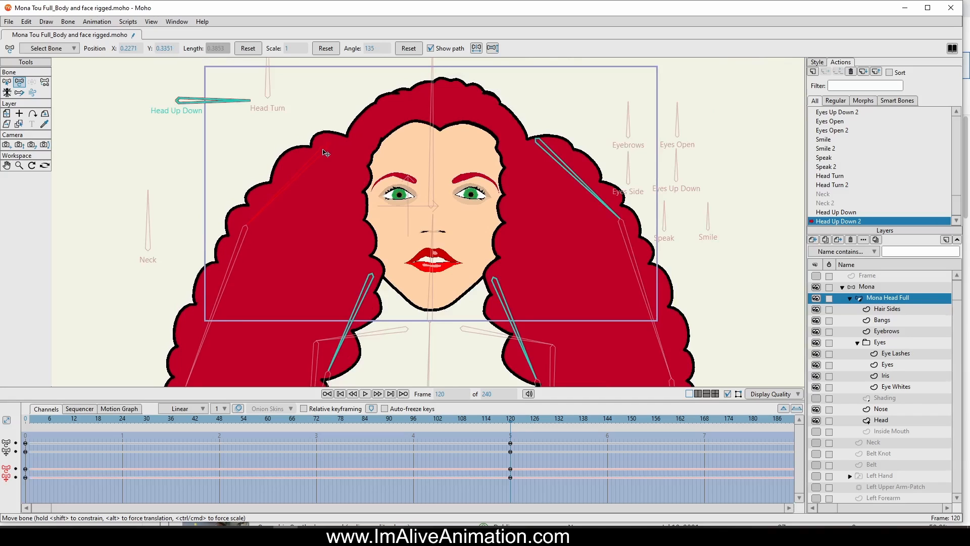
click(540, 146)
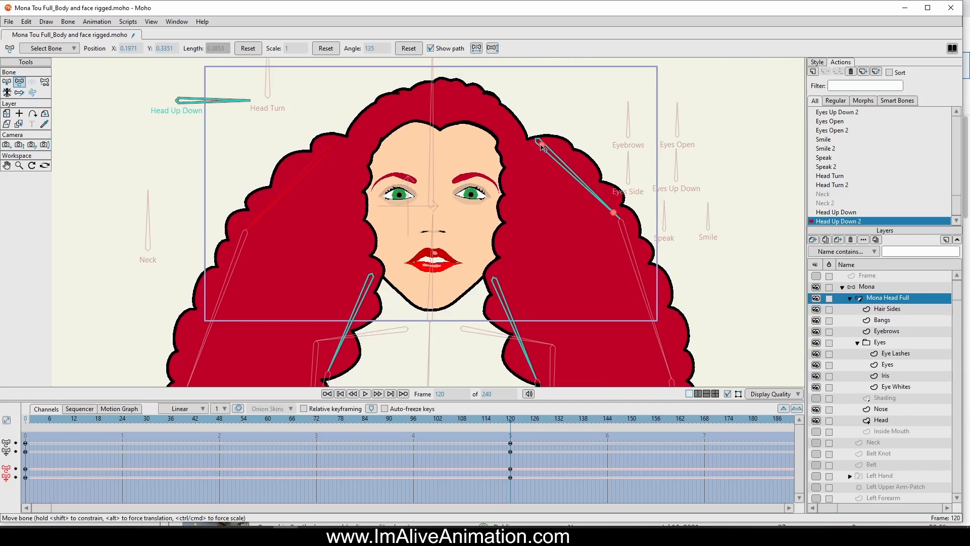
click(326, 179)
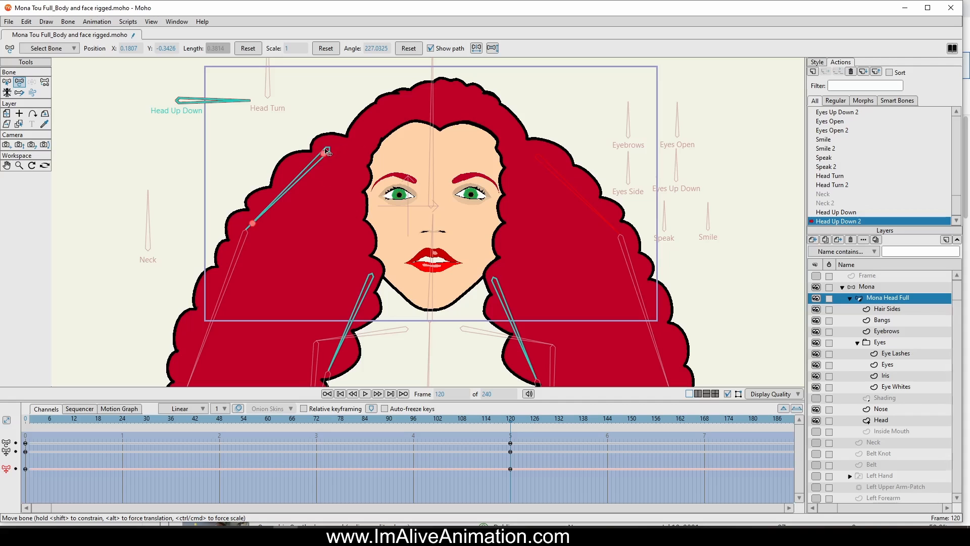
drag(326, 150, 324, 155)
scroll(513, 300, down, 3)
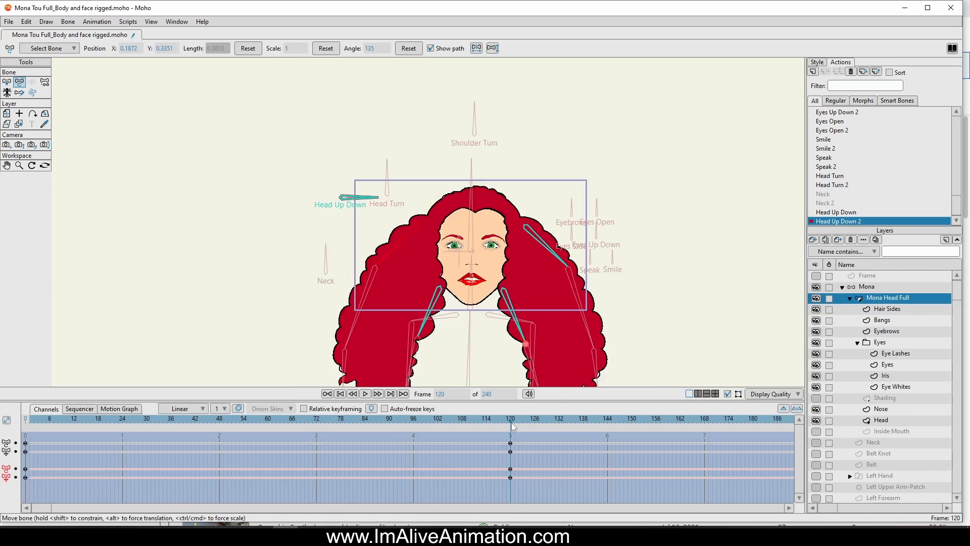
drag(511, 421, 434, 375)
scroll(369, 194, down, 2)
drag(369, 195, 365, 193)
drag(28, 422, 45, 446)
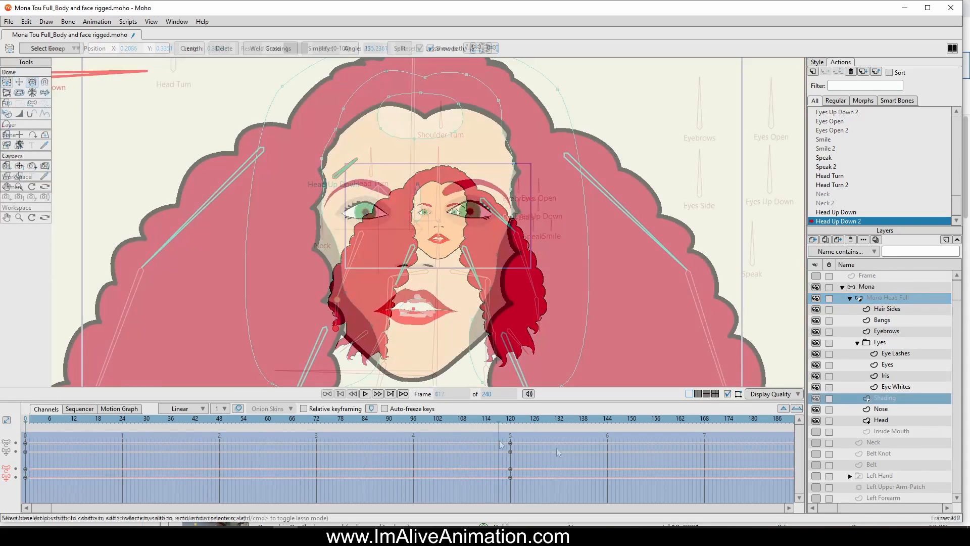
- On the Shading layer, move the nose highlight down at frame 120 to sit just above the nostrils and preview the motion
drag(496, 441, 510, 441)
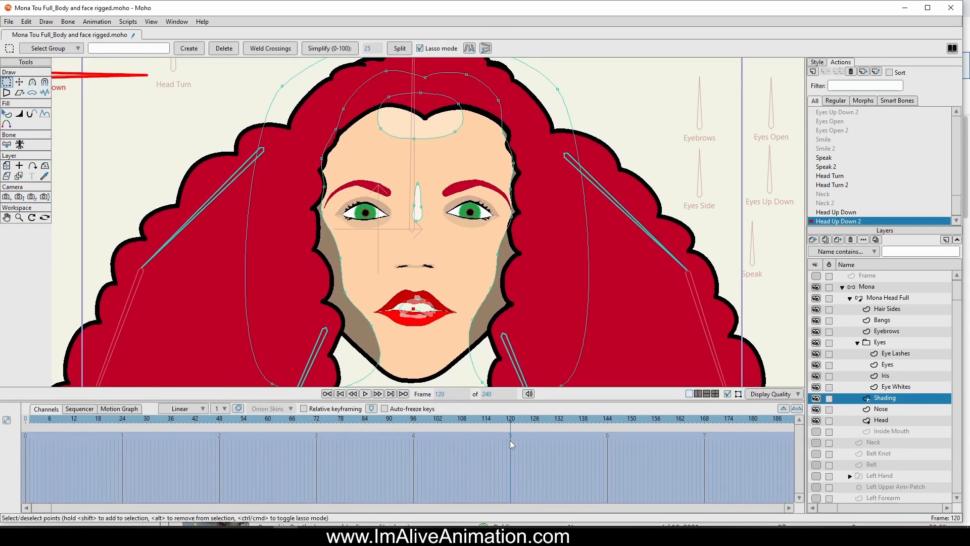
scroll(390, 183, up, 5)
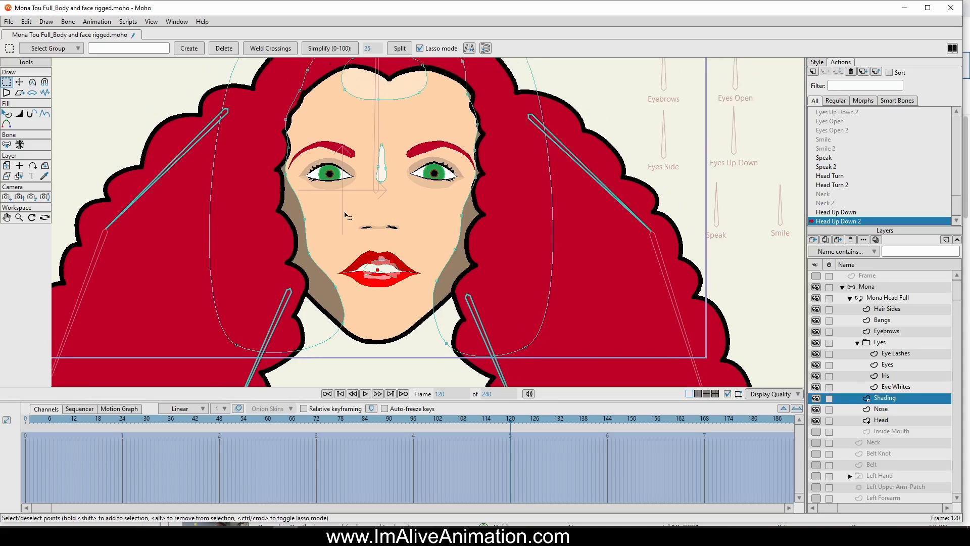
click(19, 82)
scroll(405, 175, up, 2)
drag(430, 189, 431, 284)
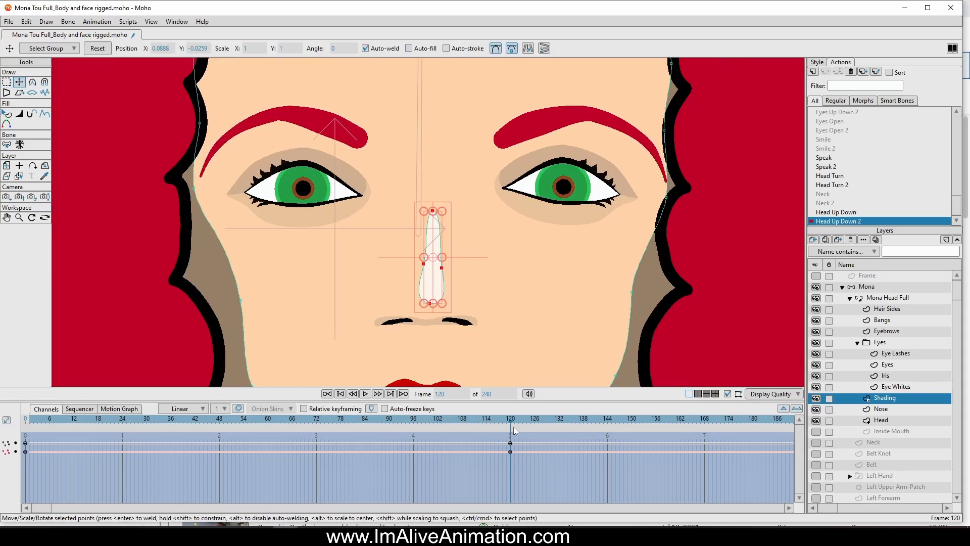
mouse_move(514, 427)
mouse_down()
mouse_move(32, 440)
mouse_move(510, 443)
mouse_up()
- Move the forehead highlight down at frame 120 so it sits between the hairline and eyebrows, and preview the motion
scroll(396, 246, down, 3)
drag(396, 245, 371, 302)
click(408, 137)
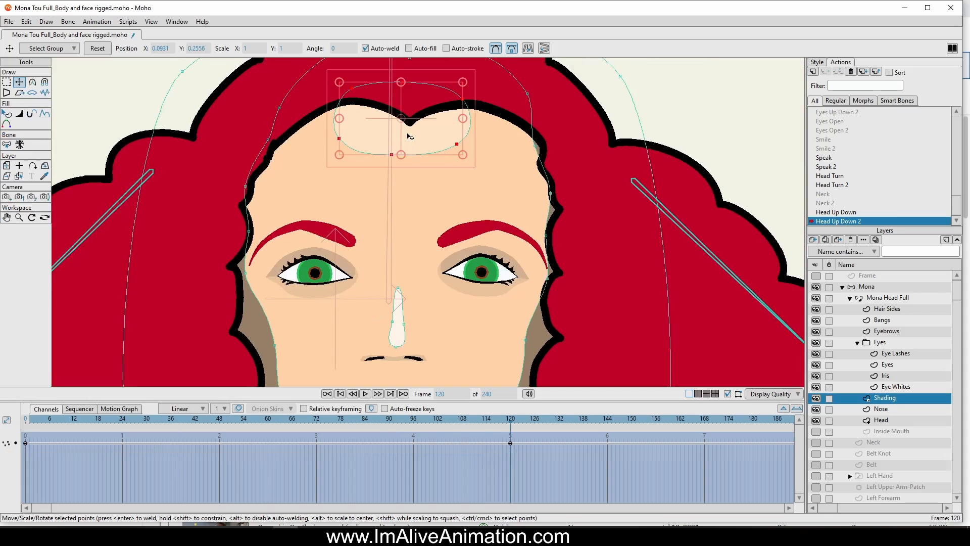
drag(409, 137, 409, 186)
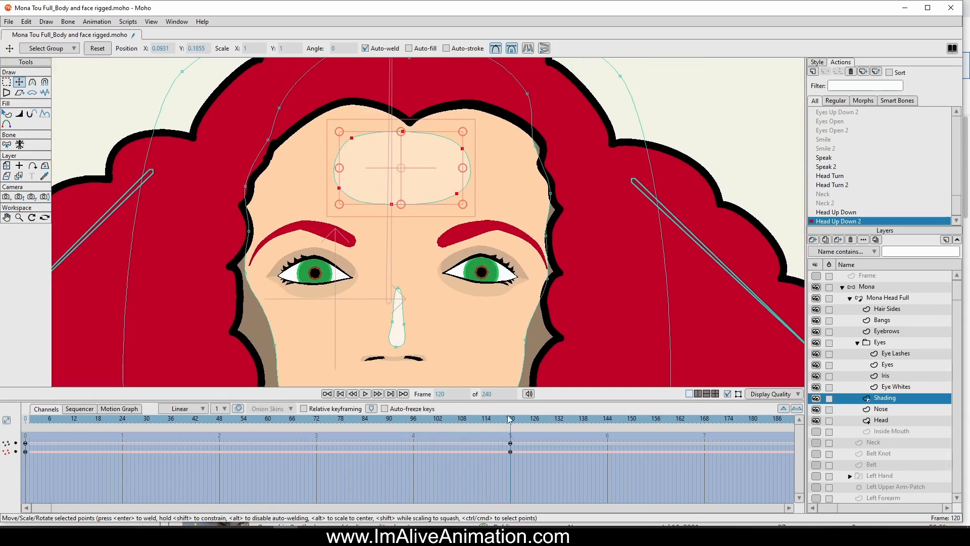
drag(510, 419, 511, 464)
- Move the shading along both sides of the face down at frame 120 and preview the motion back to frame 0
scroll(519, 331, down, 2)
drag(519, 331, 493, 235)
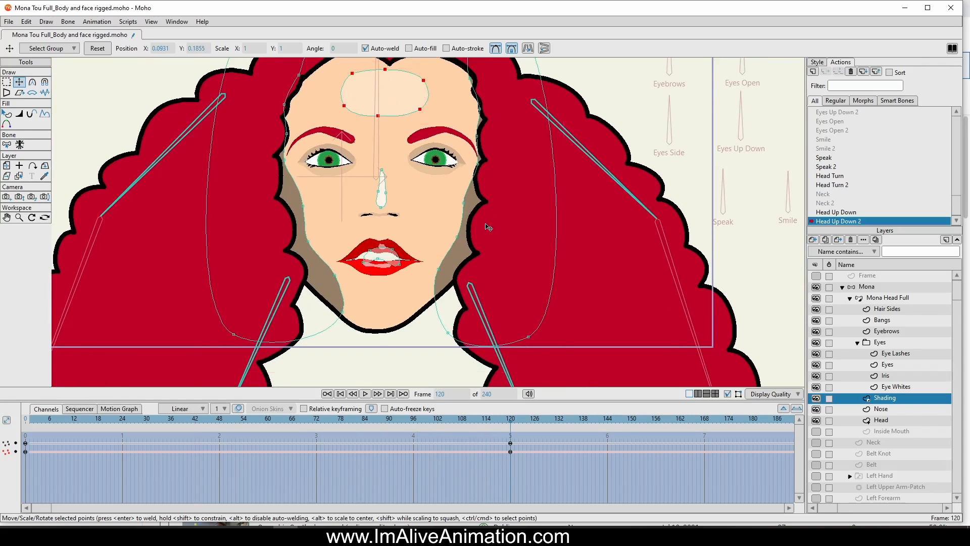
key(ctrl+a)
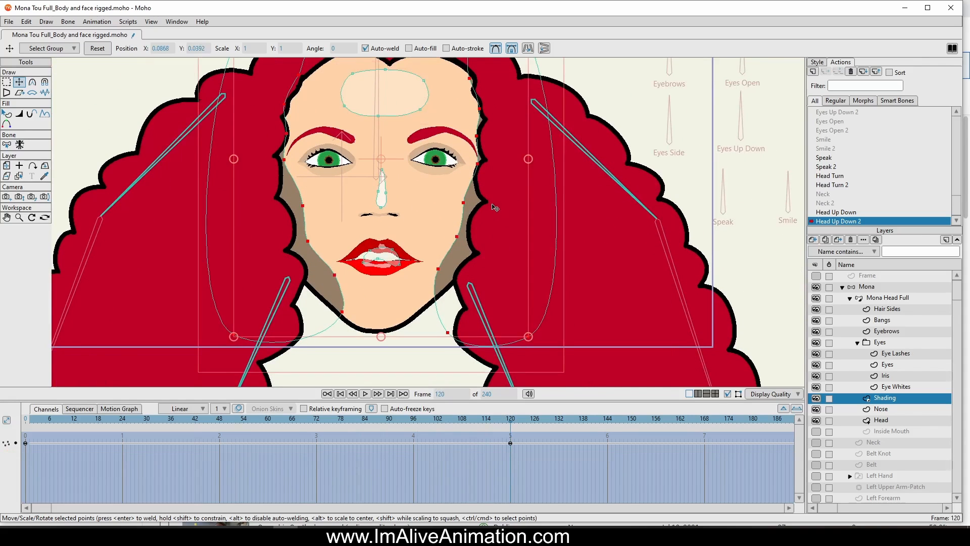
drag(419, 204, 415, 238)
drag(509, 420, 19, 451)
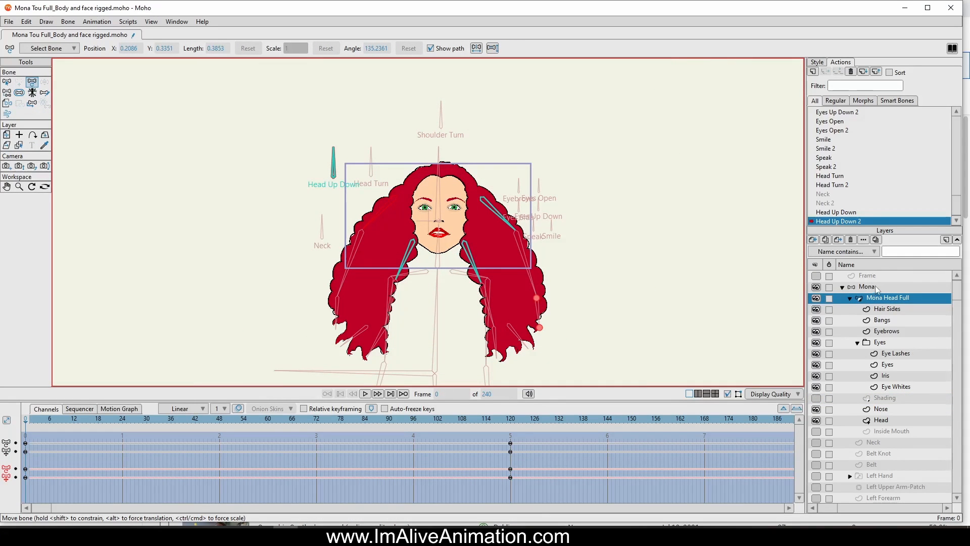
- Return to the Mainline and test the Head Up Down dial on the Mona Head Full layer at frame 49
scroll(881, 183, up, 3)
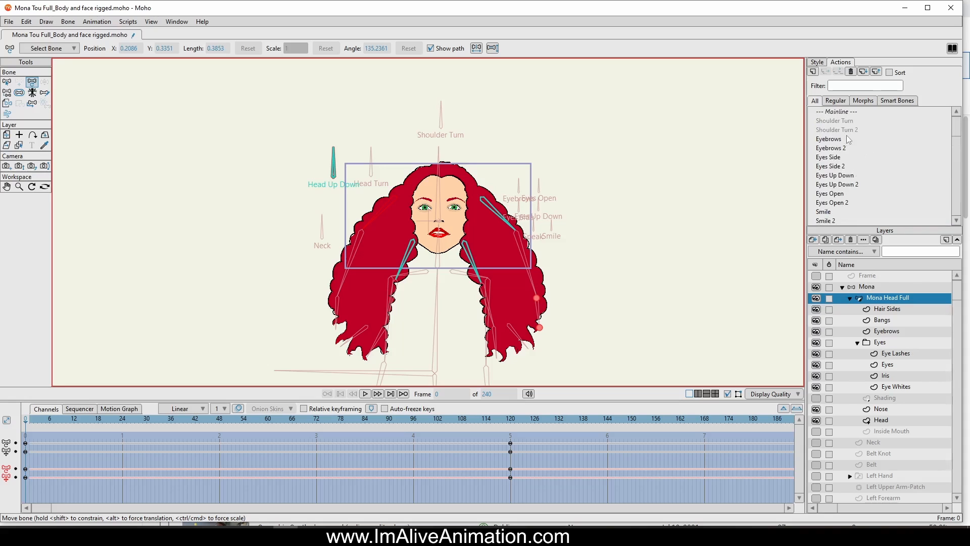
double_click(847, 112)
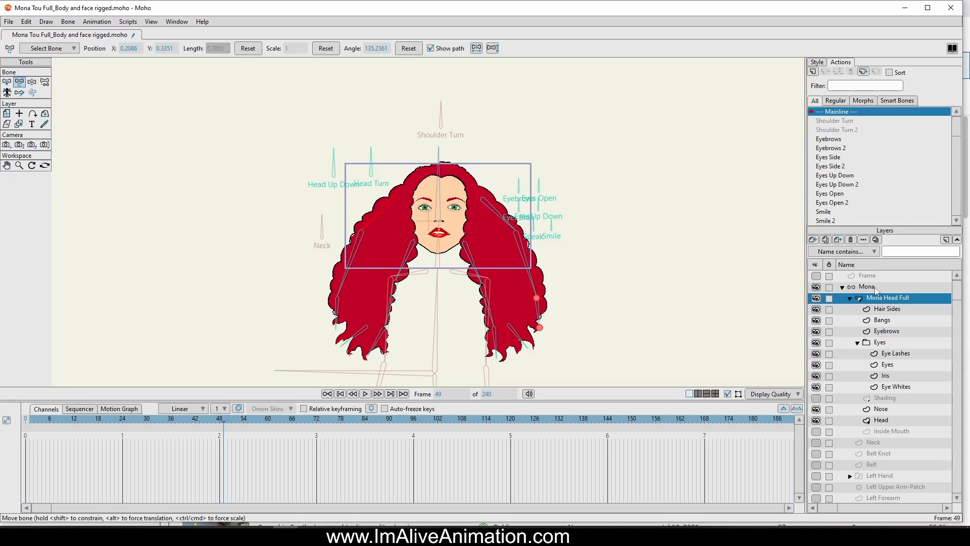
click(874, 288)
click(877, 298)
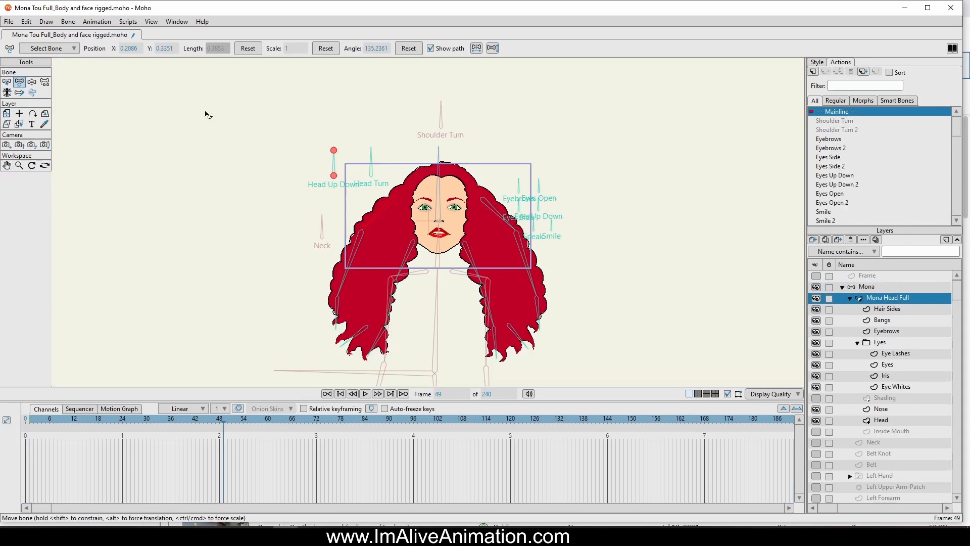
click(31, 86)
scroll(297, 171, up, 2)
mouse_move(356, 149)
mouse_down()
mouse_move(307, 159)
mouse_move(255, 209)
mouse_move(292, 148)
mouse_move(318, 190)
mouse_move(256, 164)
mouse_move(303, 191)
mouse_move(251, 142)
mouse_move(272, 156)
mouse_move(310, 111)
mouse_move(352, 146)
mouse_up()
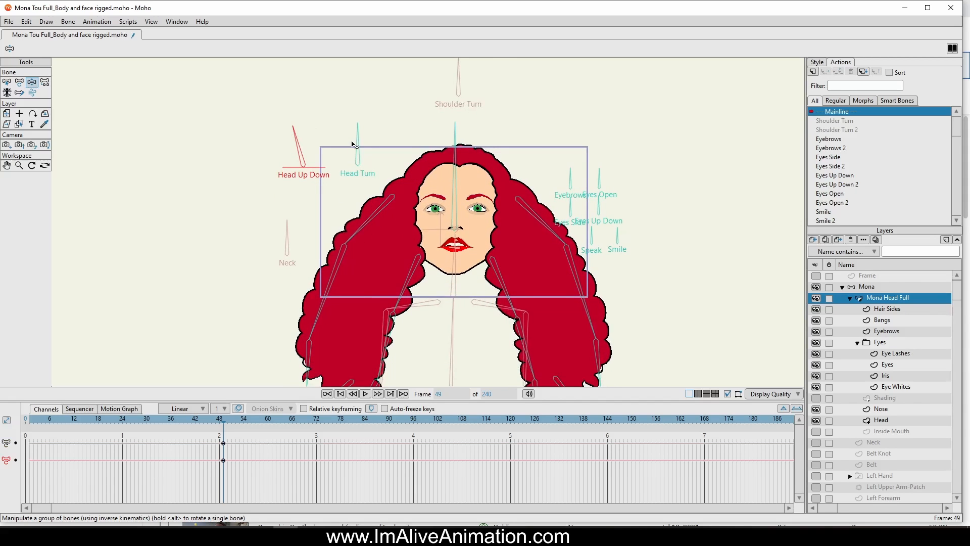
scroll(356, 147, up, 2)
drag(272, 127, 282, 116)
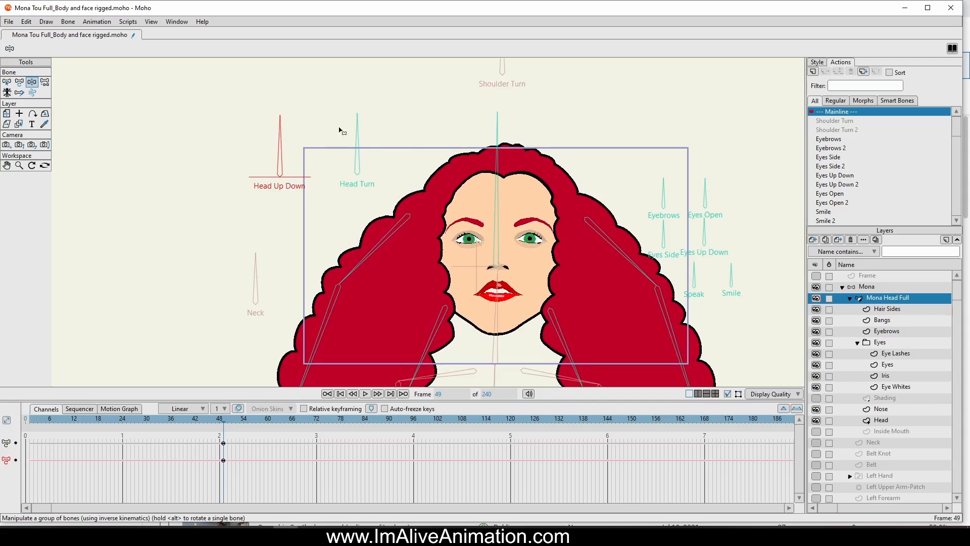
- Rotate the Head Turn dial clockwise and swing Head Up Down both ways to check the combined face poses
mouse_move(362, 123)
mouse_down()
mouse_move(314, 160)
mouse_move(353, 134)
mouse_move(433, 168)
mouse_move(358, 133)
mouse_up()
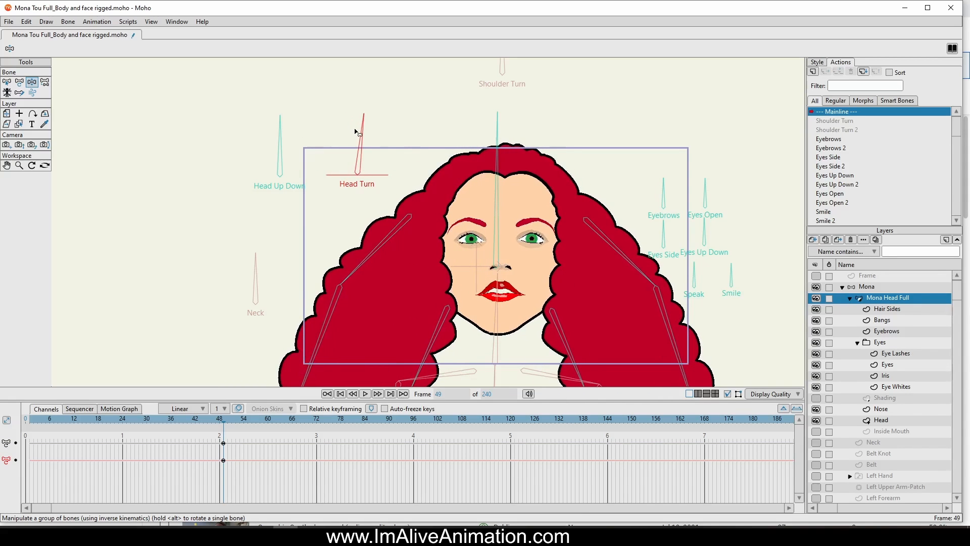
drag(280, 117, 218, 177)
drag(363, 115, 402, 150)
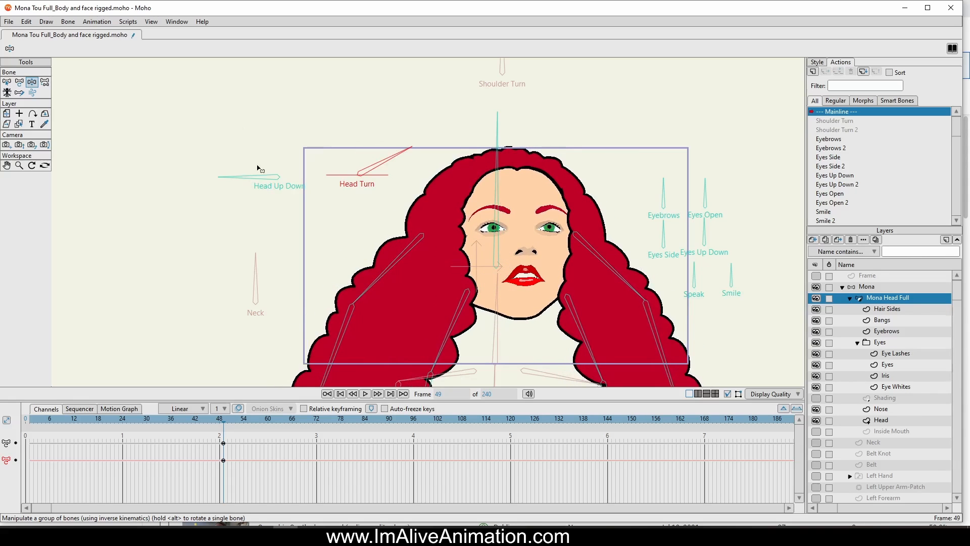
drag(258, 169, 317, 172)
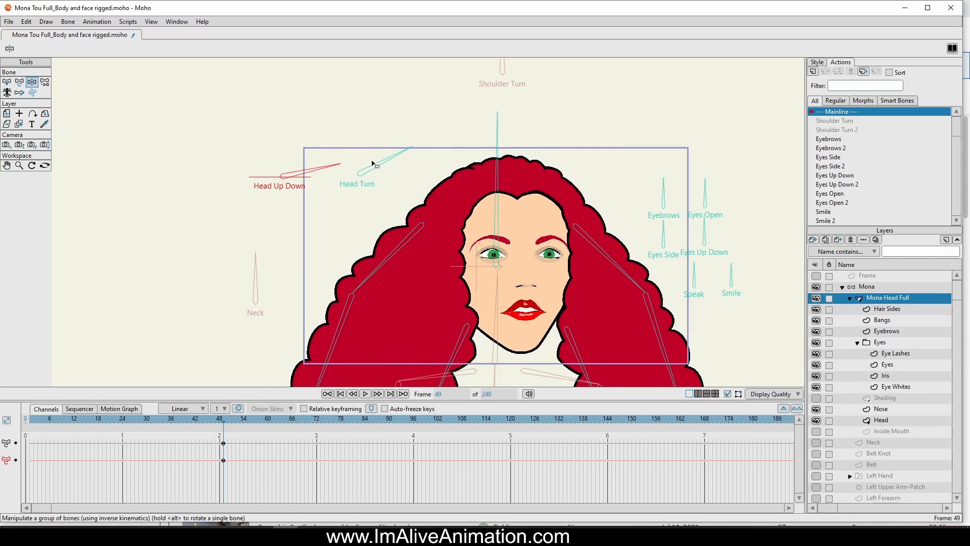
drag(372, 161, 346, 199)
scroll(572, 217, up, 5)
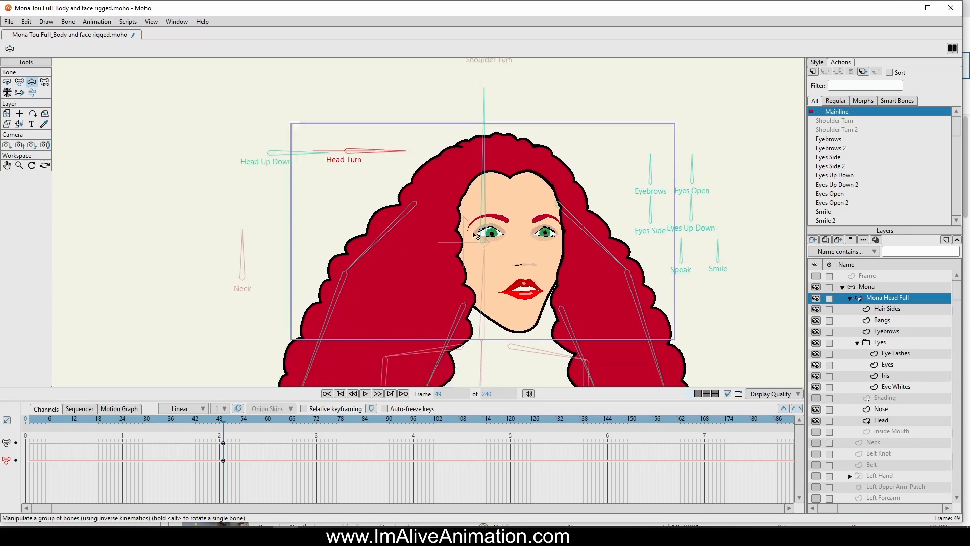
scroll(492, 213, down, 5)
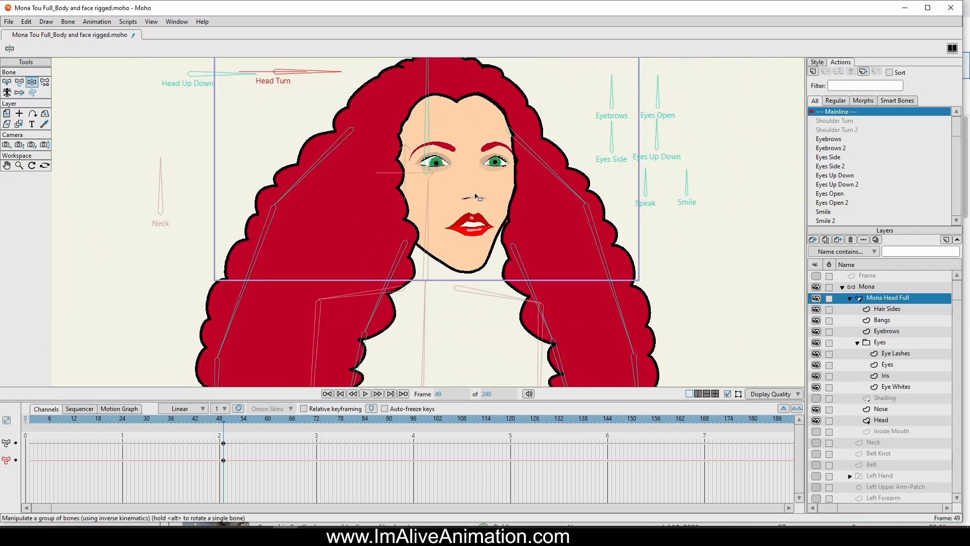
- Rotate Head Turn counterclockwise, test it with Head Up Down, and examine the outer eyebrow where it meets the hairline
drag(348, 161, 279, 177)
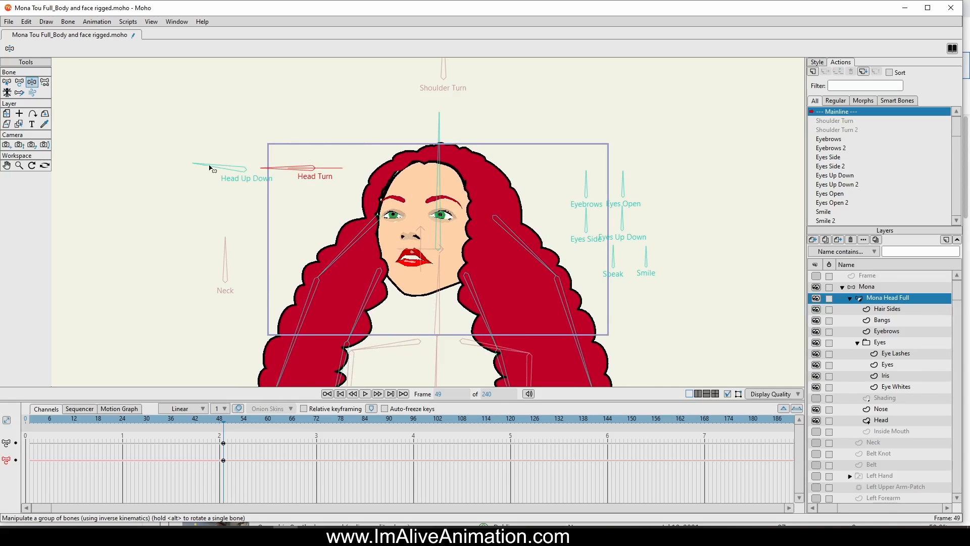
drag(212, 168, 283, 155)
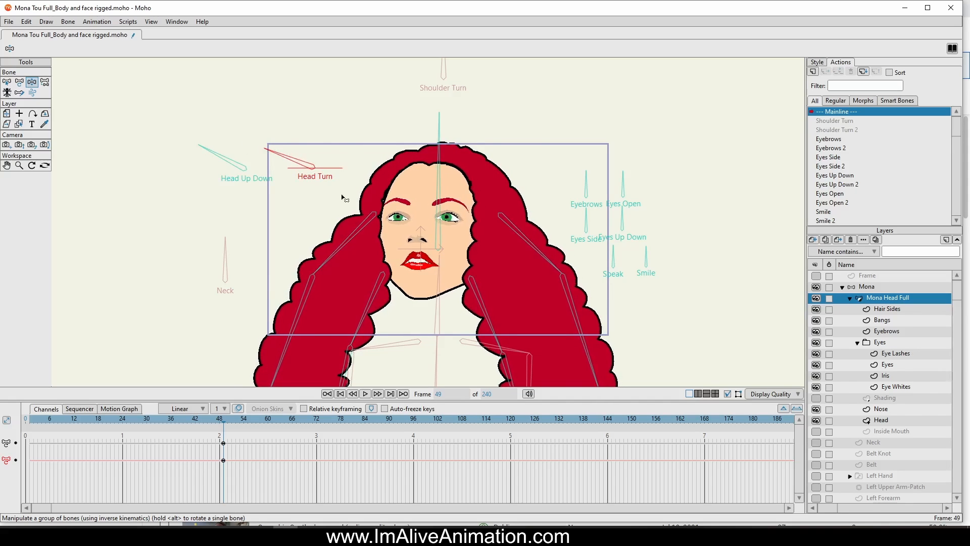
scroll(381, 209, up, 5)
scroll(399, 200, down, 3)
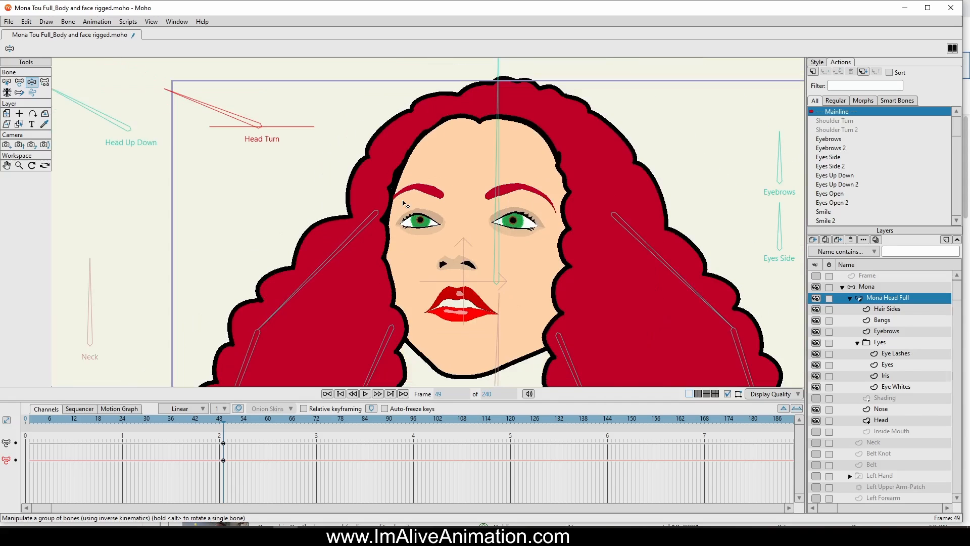
scroll(412, 188, up, 6)
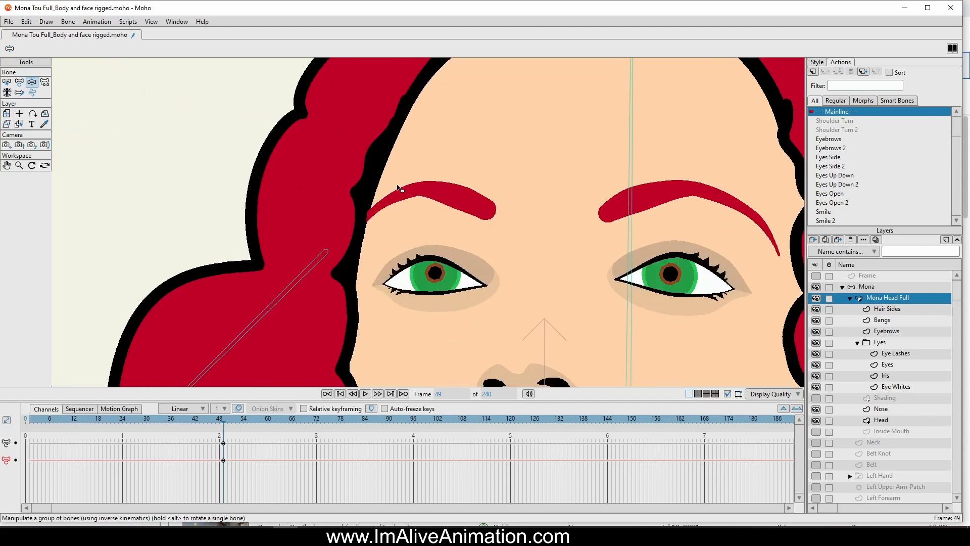
scroll(399, 189, down, 8)
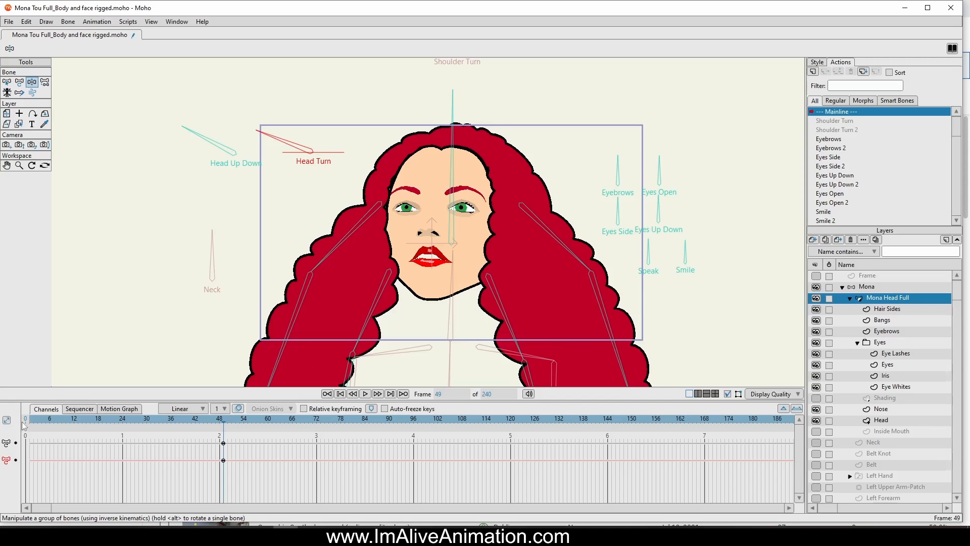
- At frame 8, rotate the Head Turn and Head Up Down dials together to test the combined head poses
drag(25, 422, 58, 422)
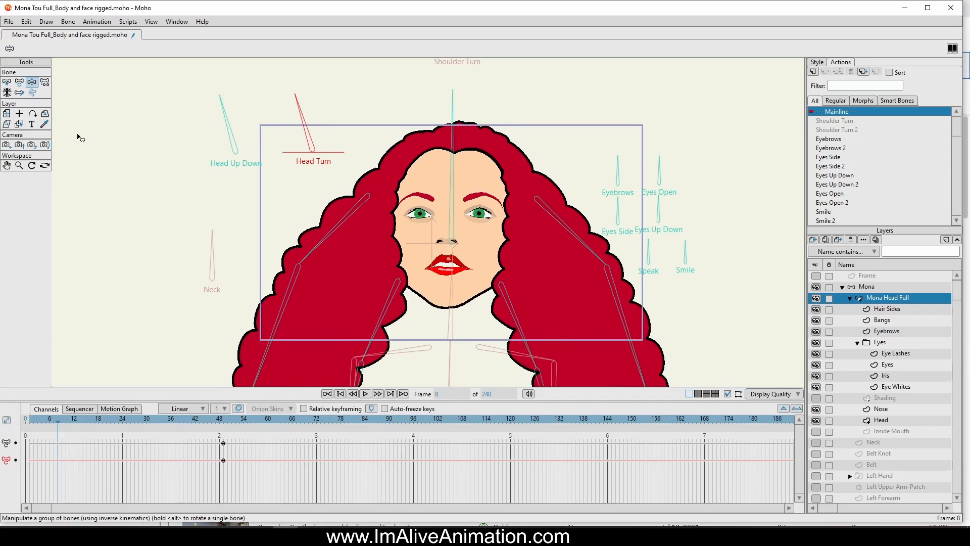
mouse_move(304, 111)
mouse_down()
mouse_move(310, 97)
mouse_move(316, 105)
mouse_up()
drag(225, 109, 238, 110)
drag(309, 97, 271, 107)
drag(213, 109, 360, 133)
drag(284, 138, 201, 124)
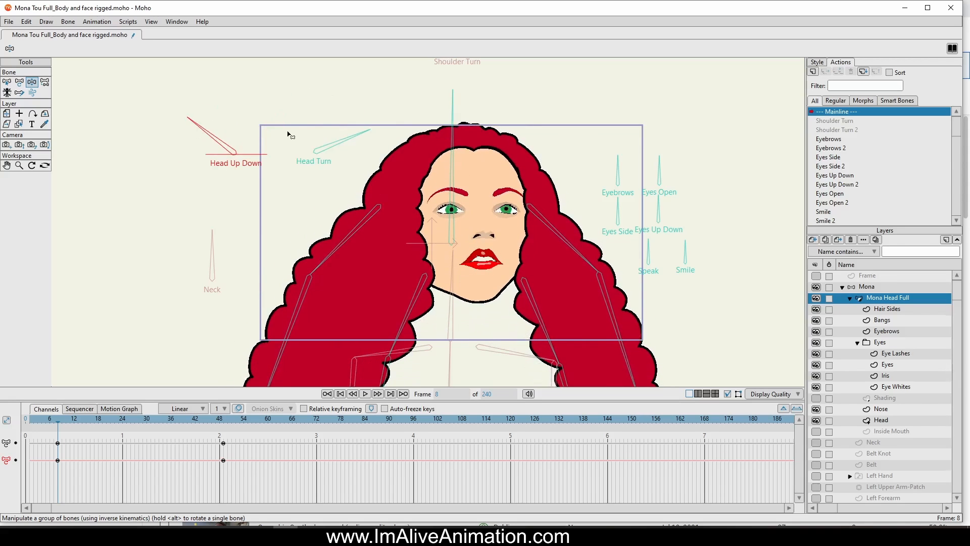
- Undo the last dial change, test the Head Turn dial once more, and return both head dials to upright at frame 8
drag(324, 142, 309, 125)
key(ctrl+z)
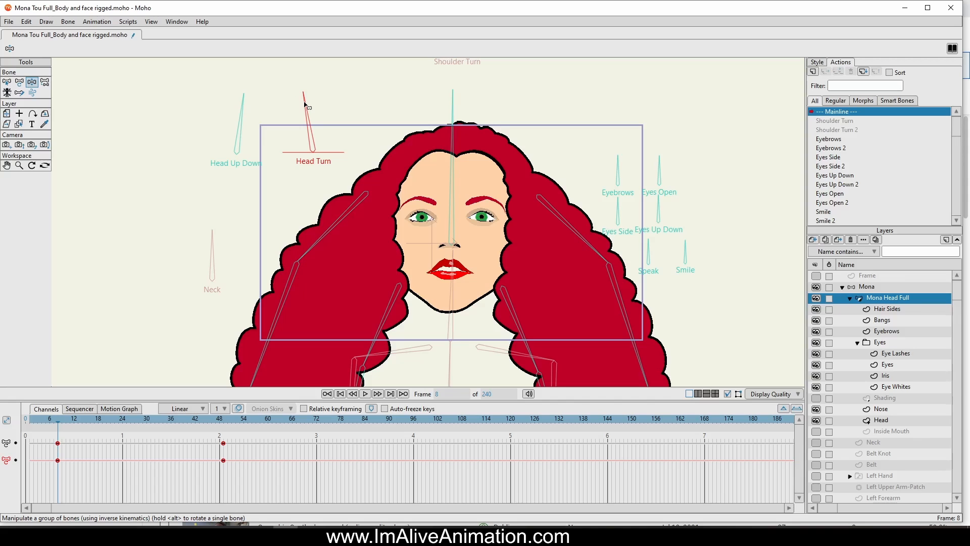
drag(305, 106, 263, 165)
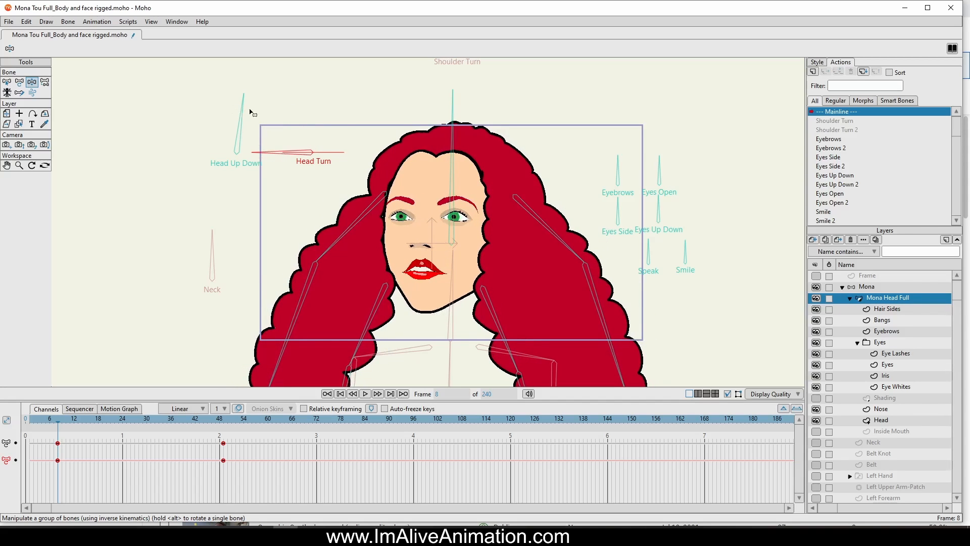
drag(251, 112, 224, 118)
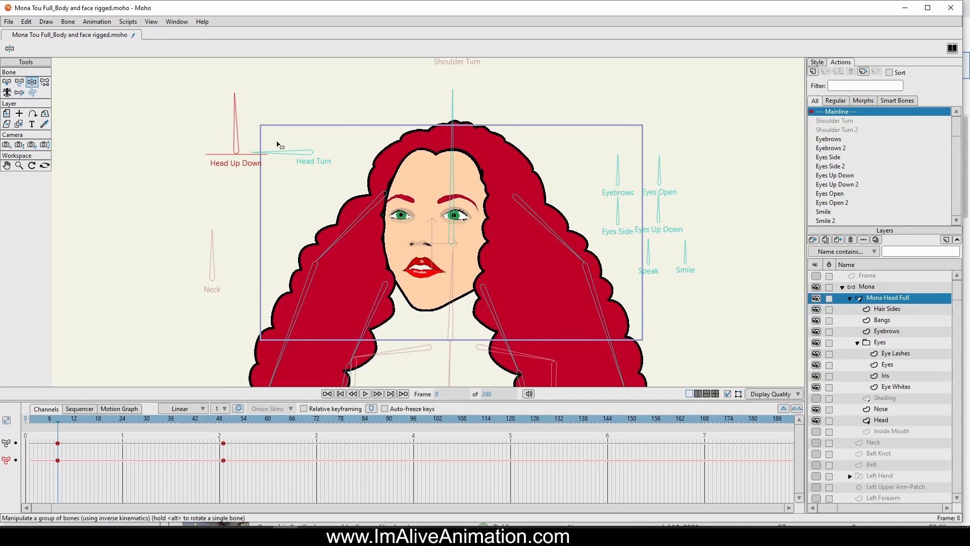
drag(277, 153, 317, 103)
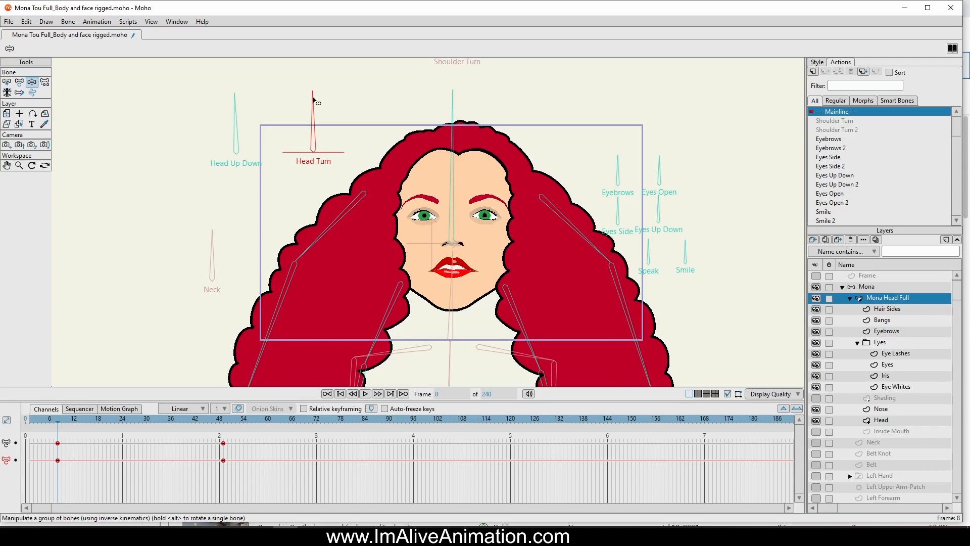